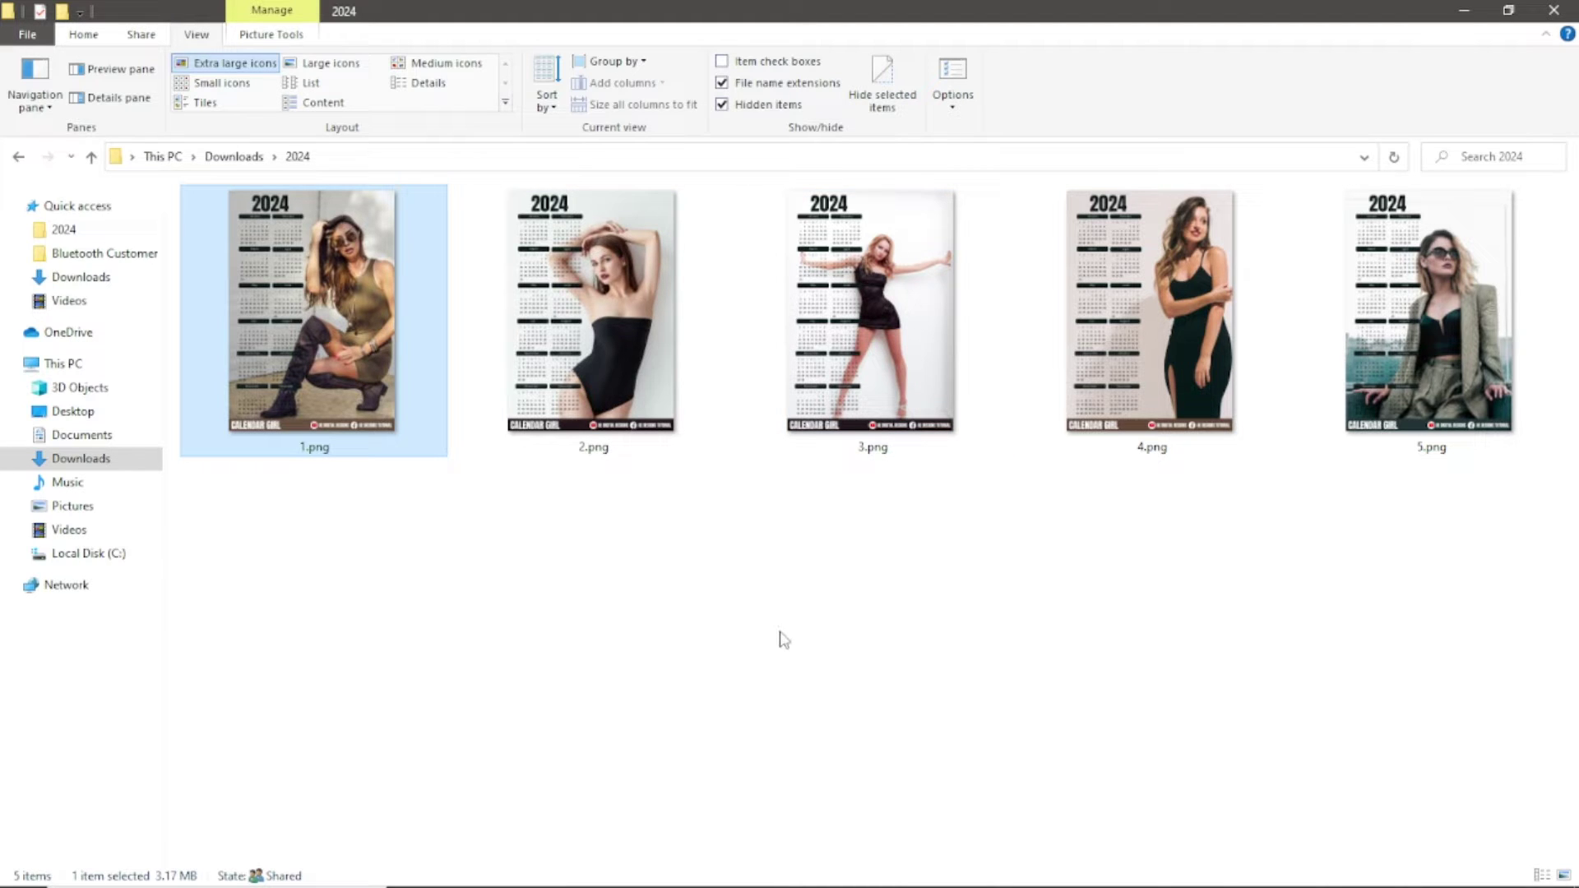
# Step: Open the sample calendar image 1.png and view it full screen
pyautogui.click(1166, 622)
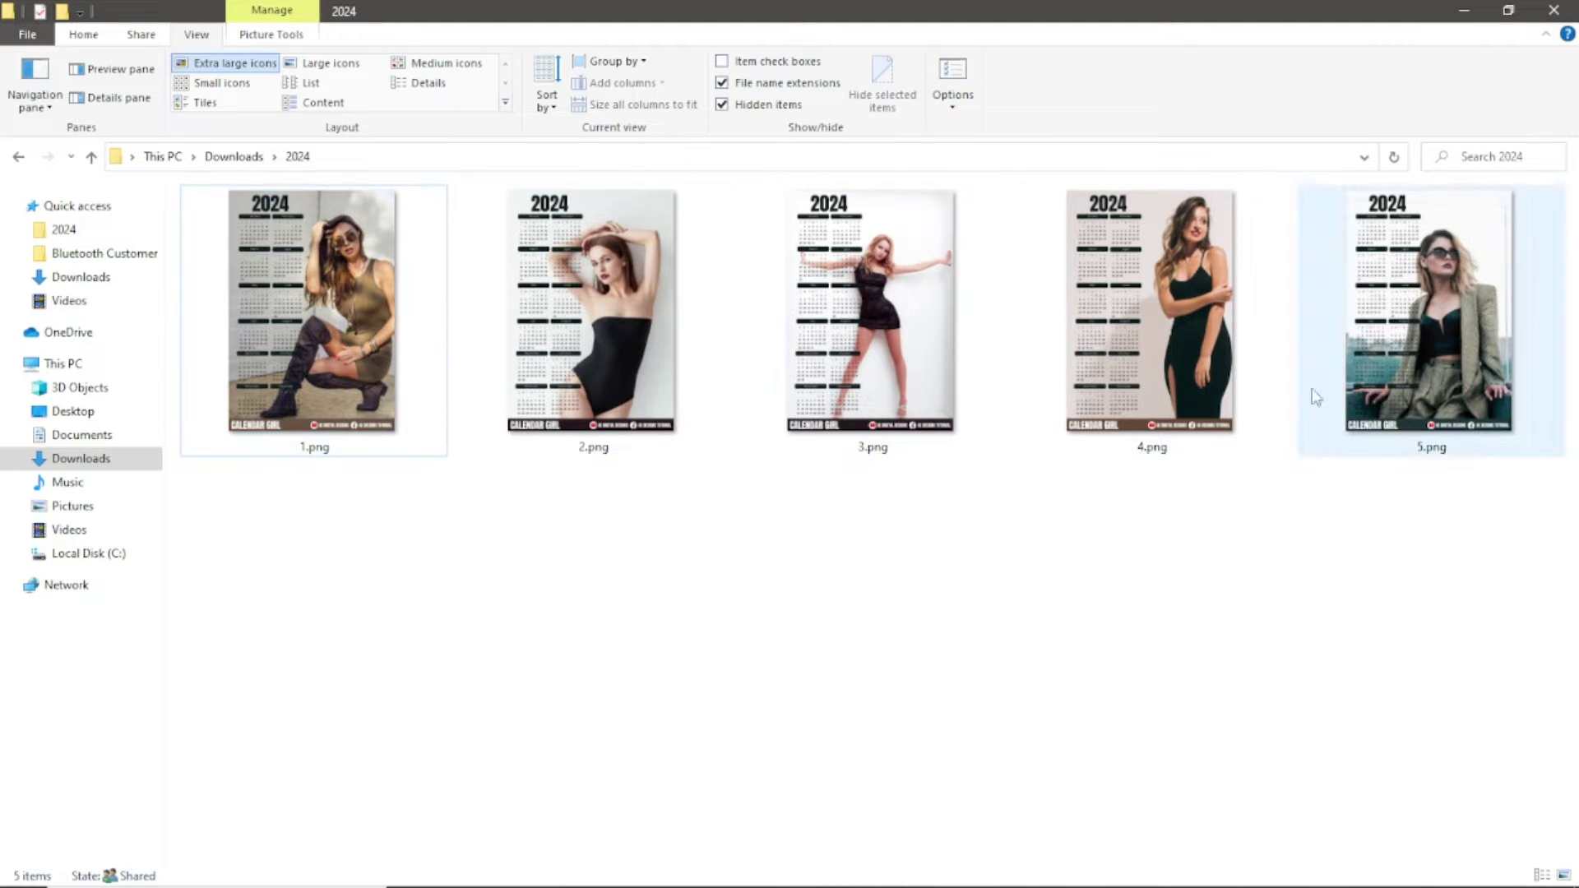
pyautogui.click(351, 331)
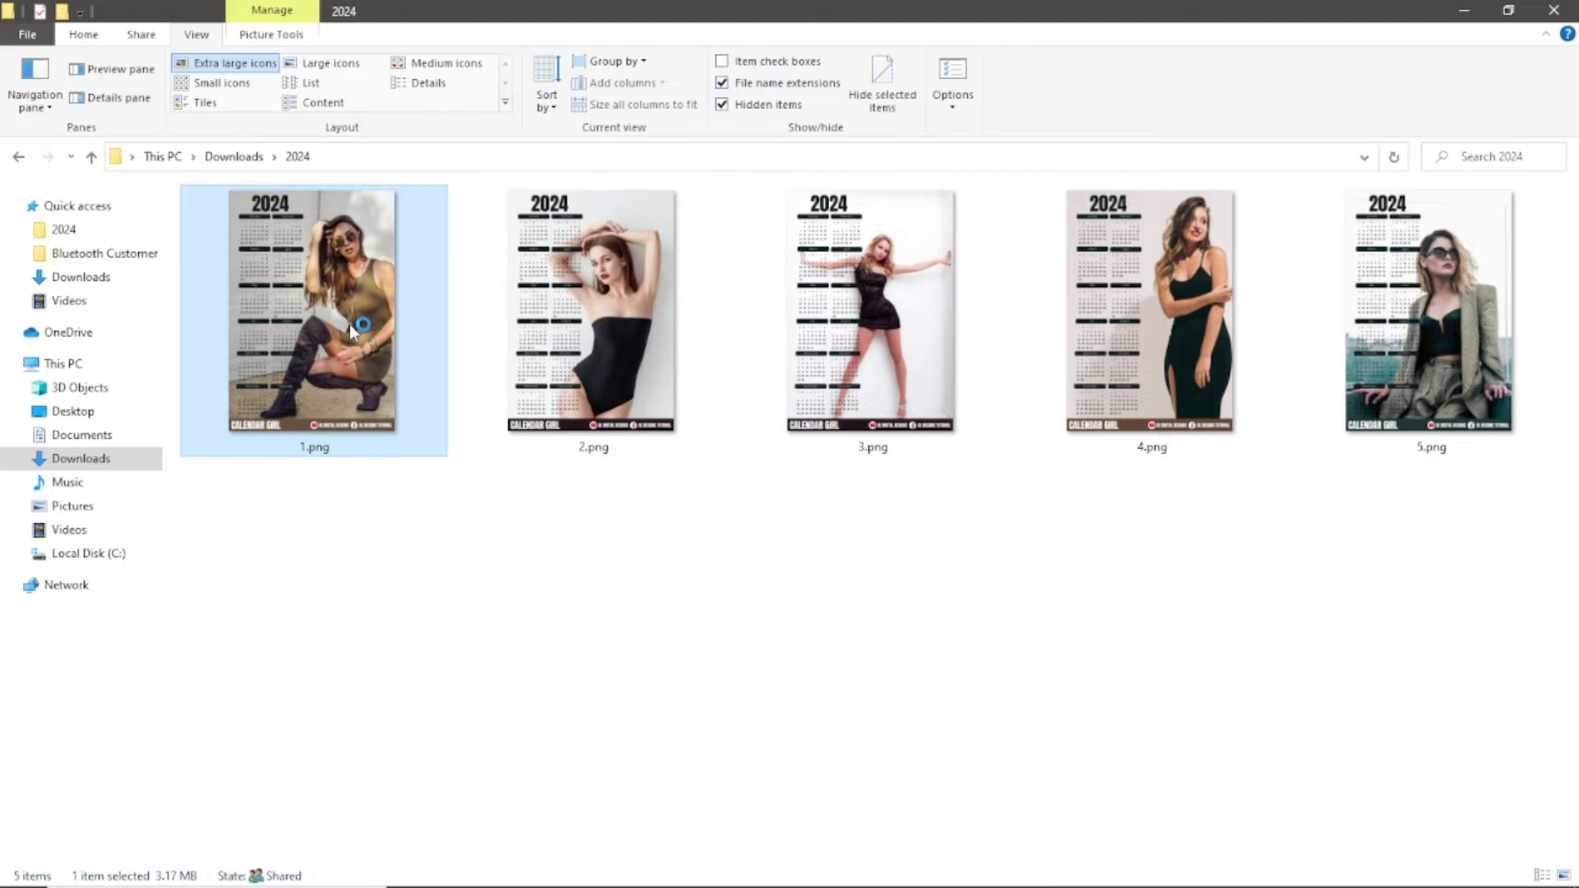
pyautogui.doubleClick(349, 327)
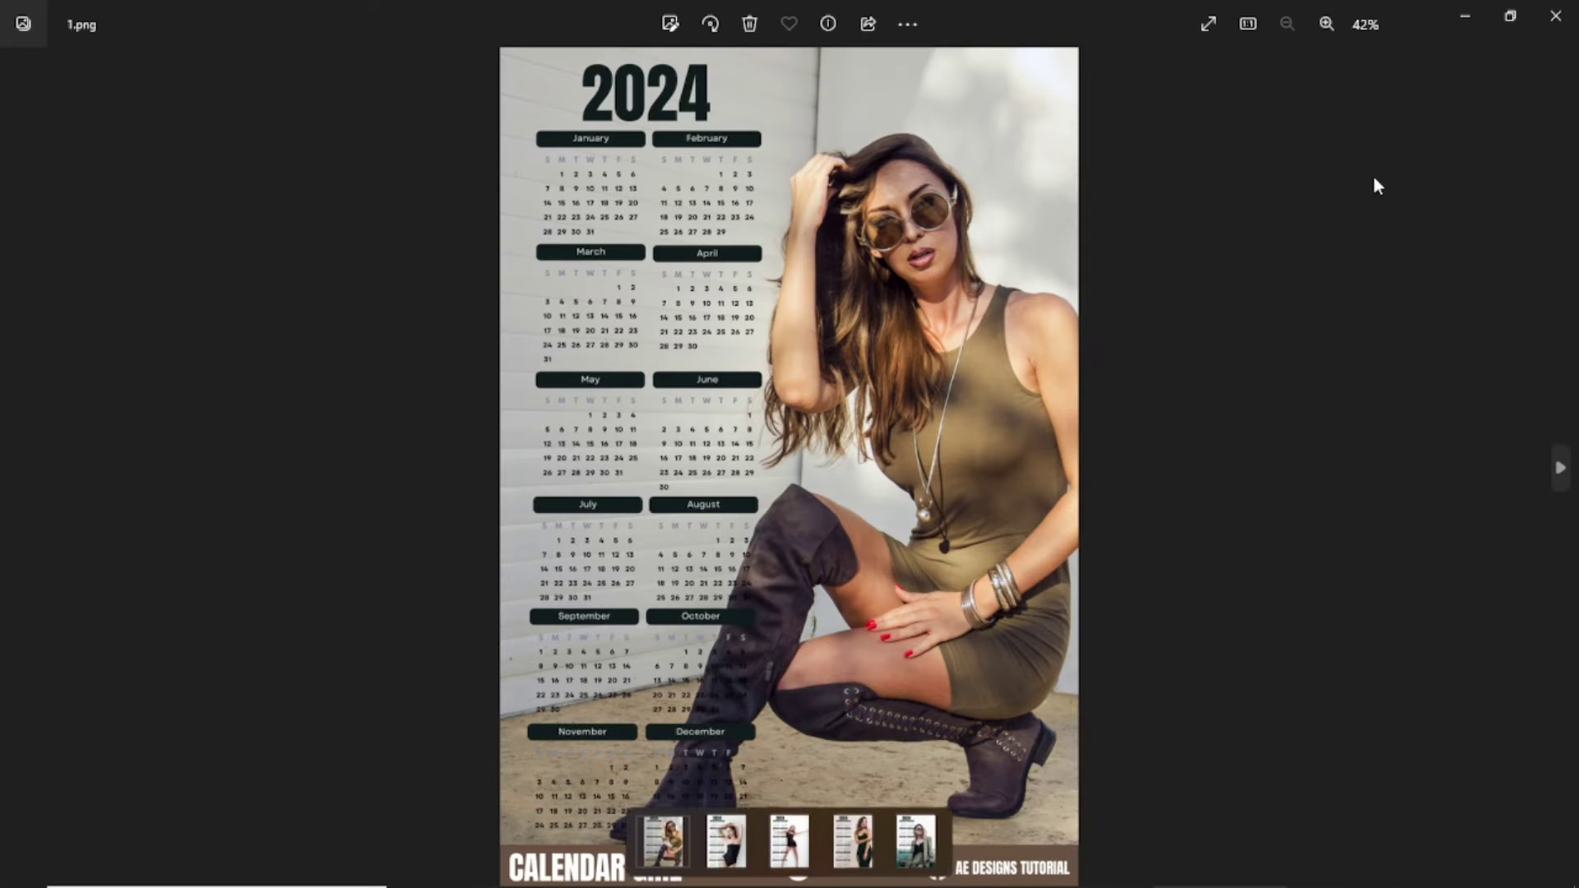
pyautogui.click(1208, 23)
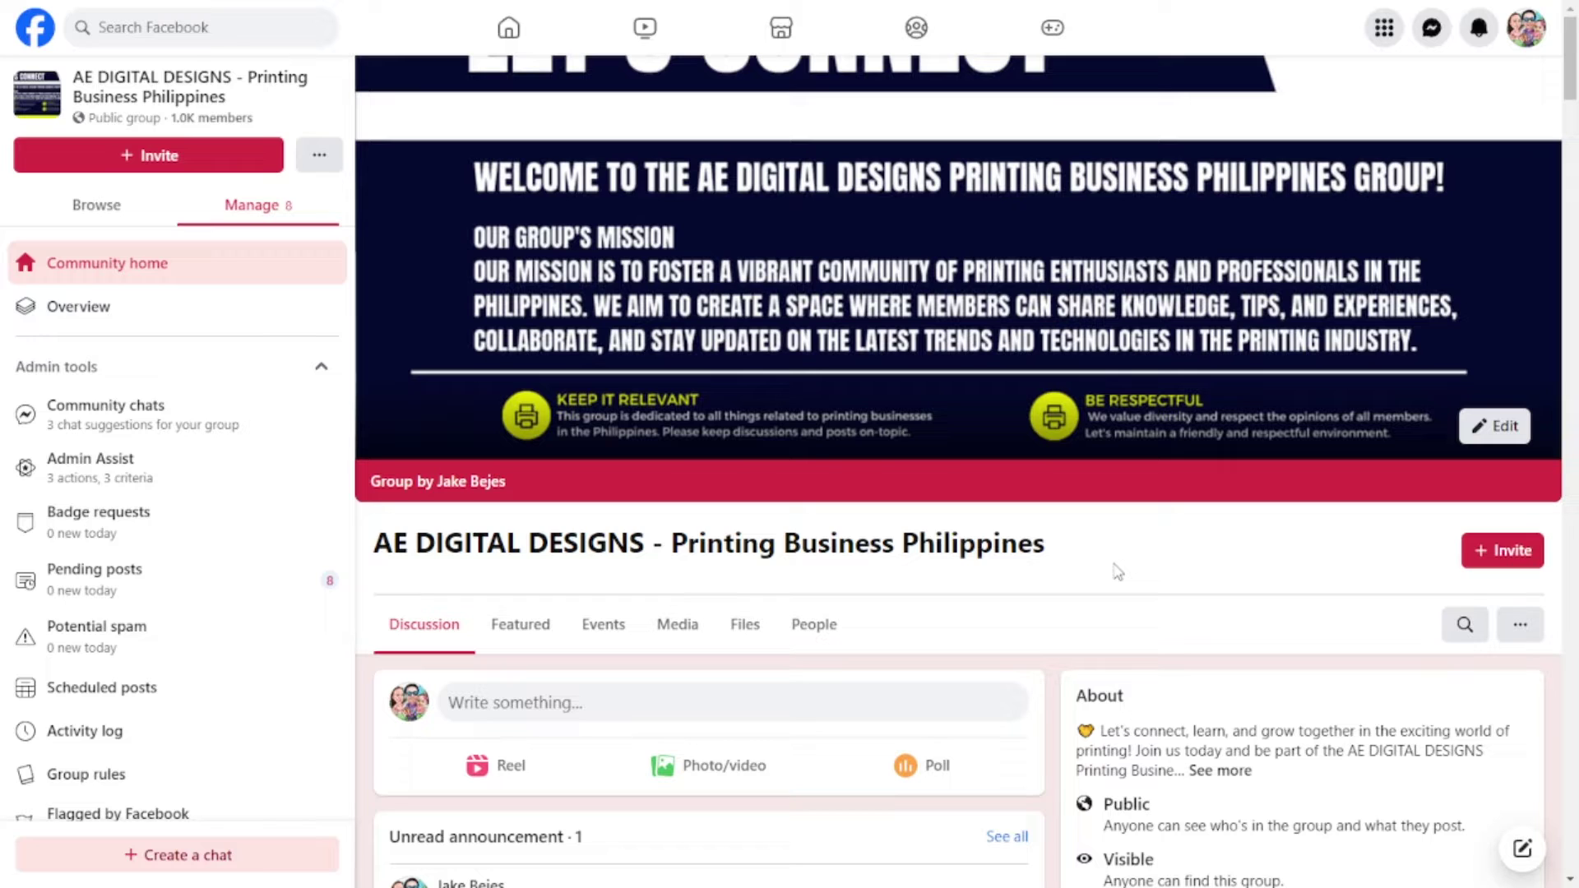
pyautogui.scroll(-2, 1117, 571)
pyautogui.scroll(2, 1117, 571)
pyautogui.scroll(-1, 1115, 570)
pyautogui.scroll(-2, 999, 609)
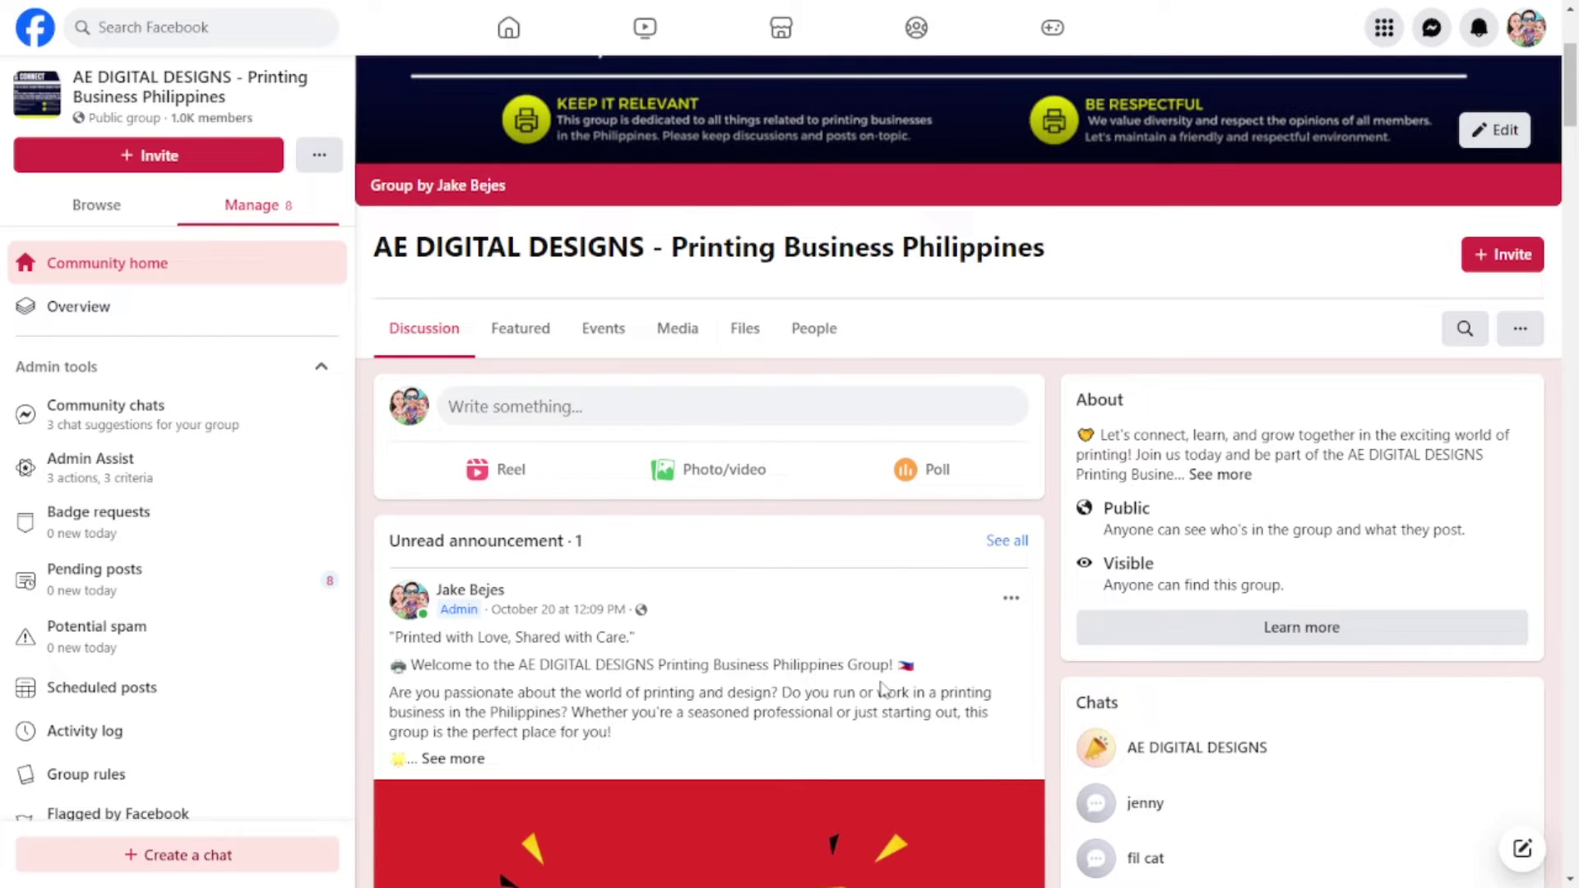
pyautogui.scroll(2, 884, 689)
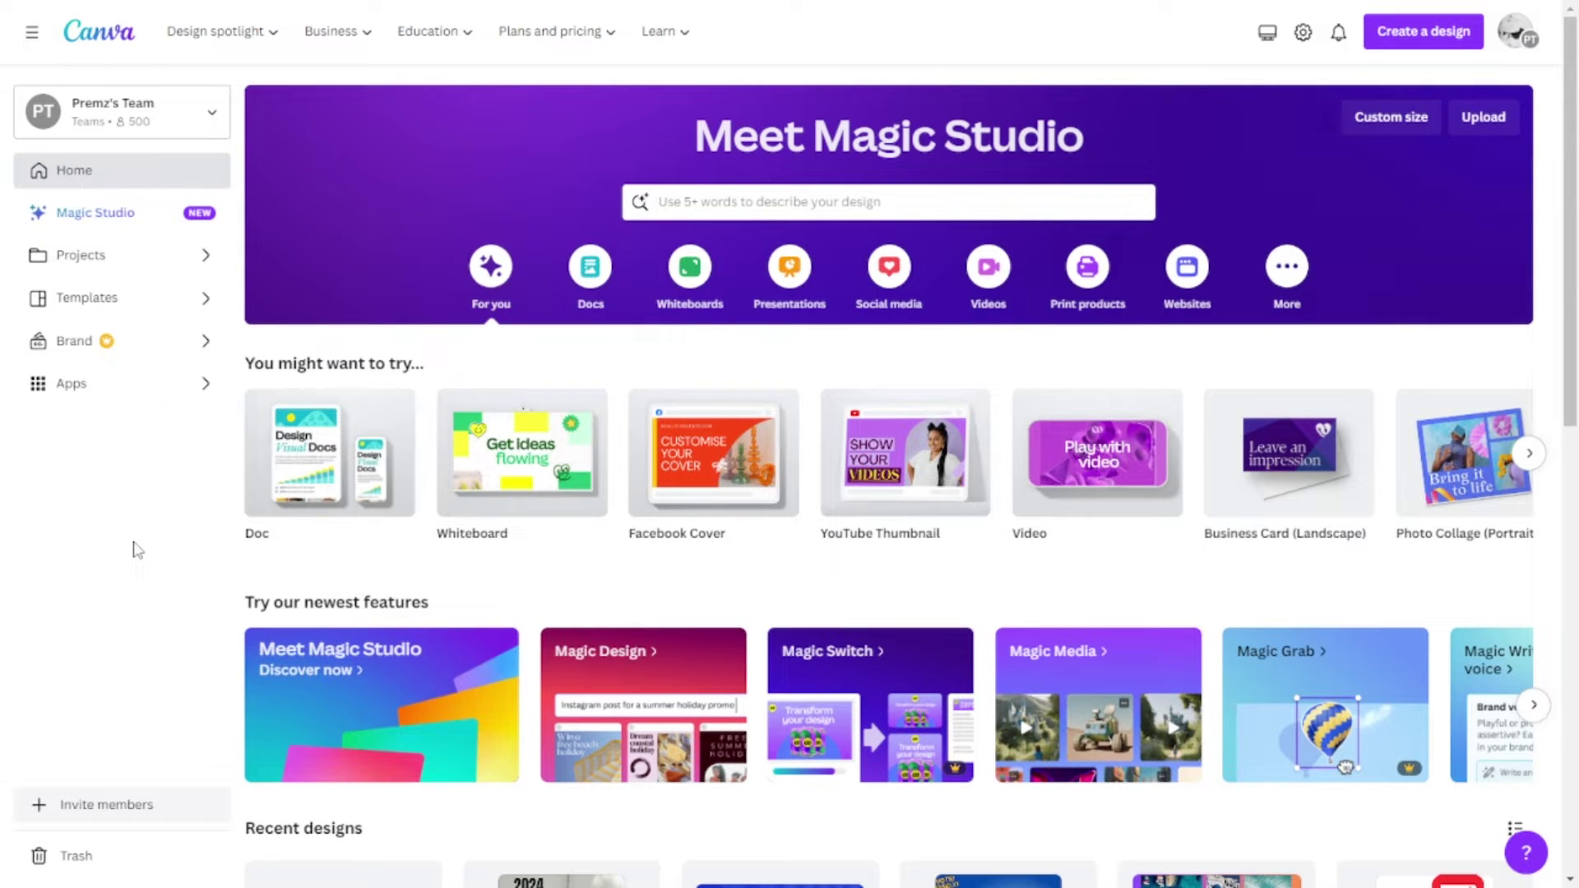
# Step: Start a custom-size design in Canva with the unit set to inches
pyautogui.moveTo(485, 436)
pyautogui.click(1392, 124)
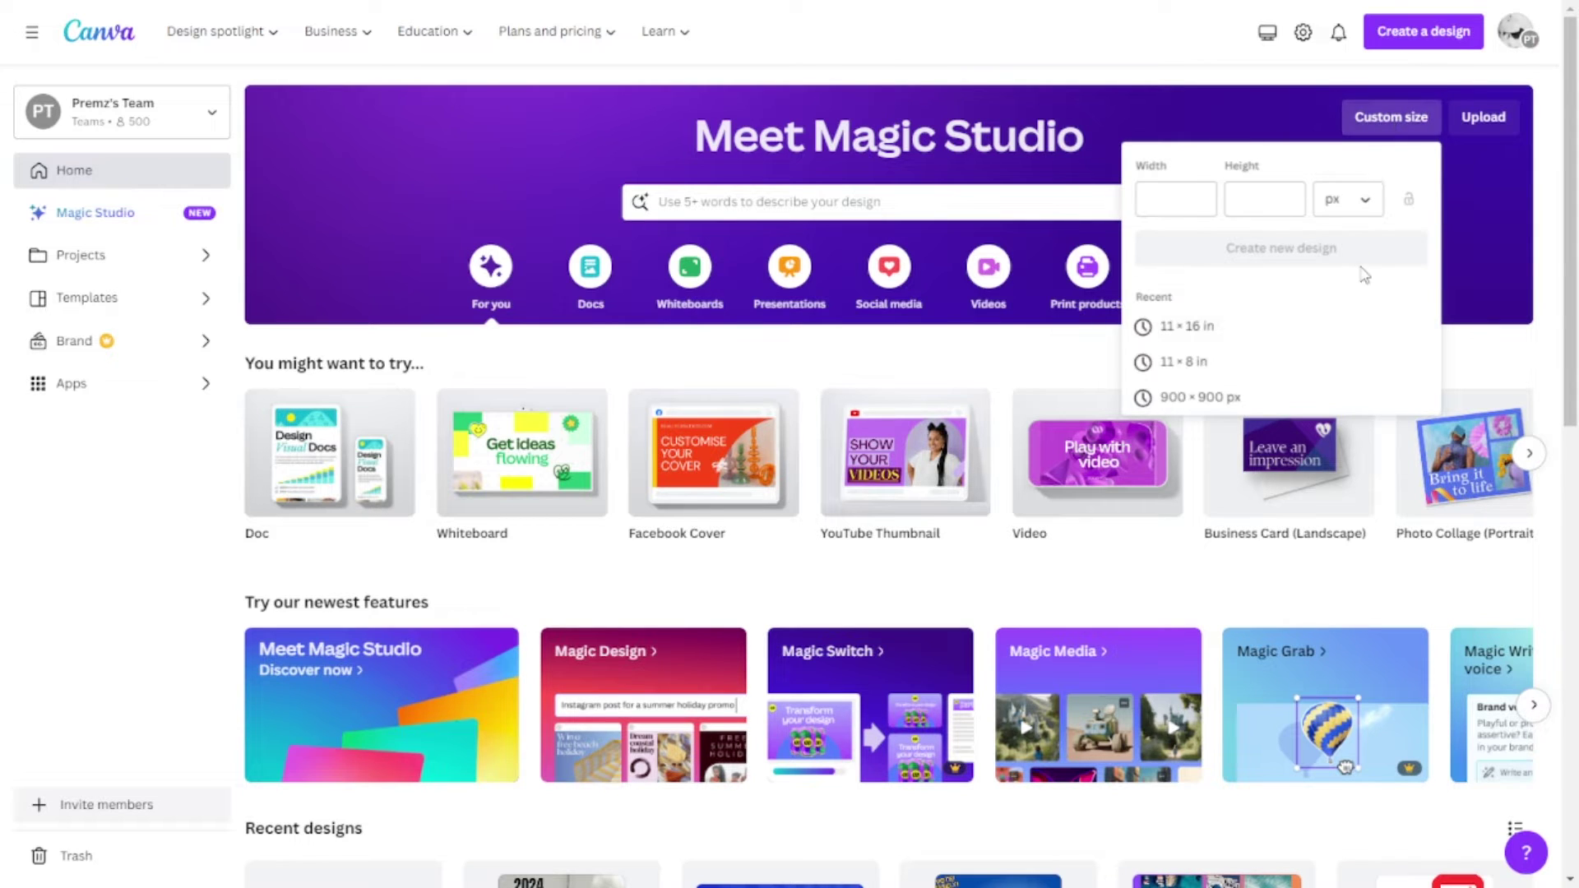
pyautogui.click(1365, 199)
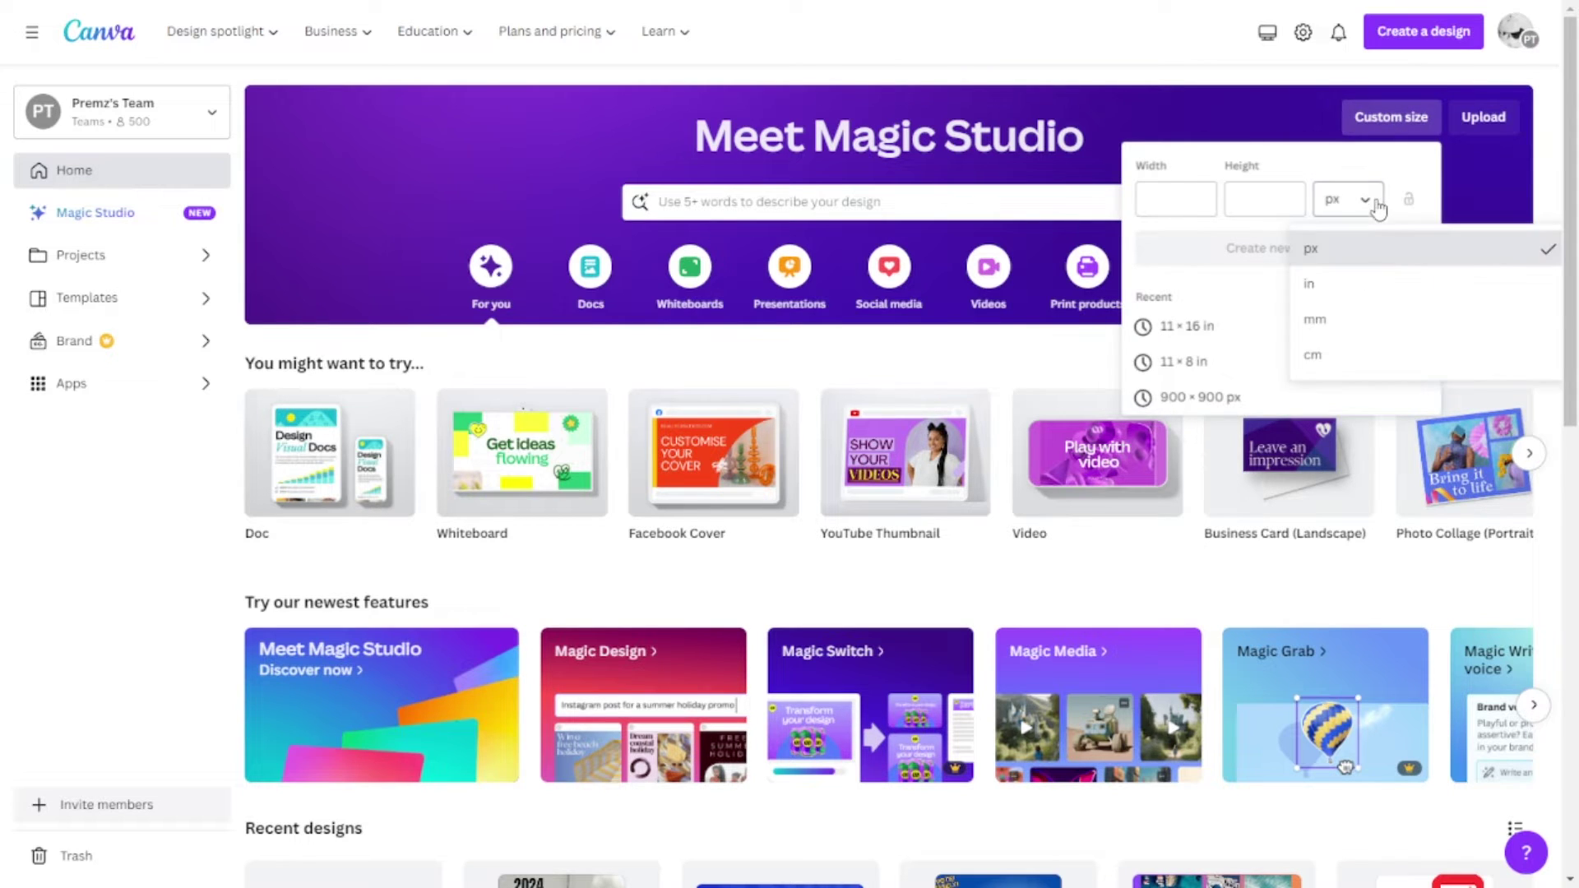
pyautogui.click(1314, 296)
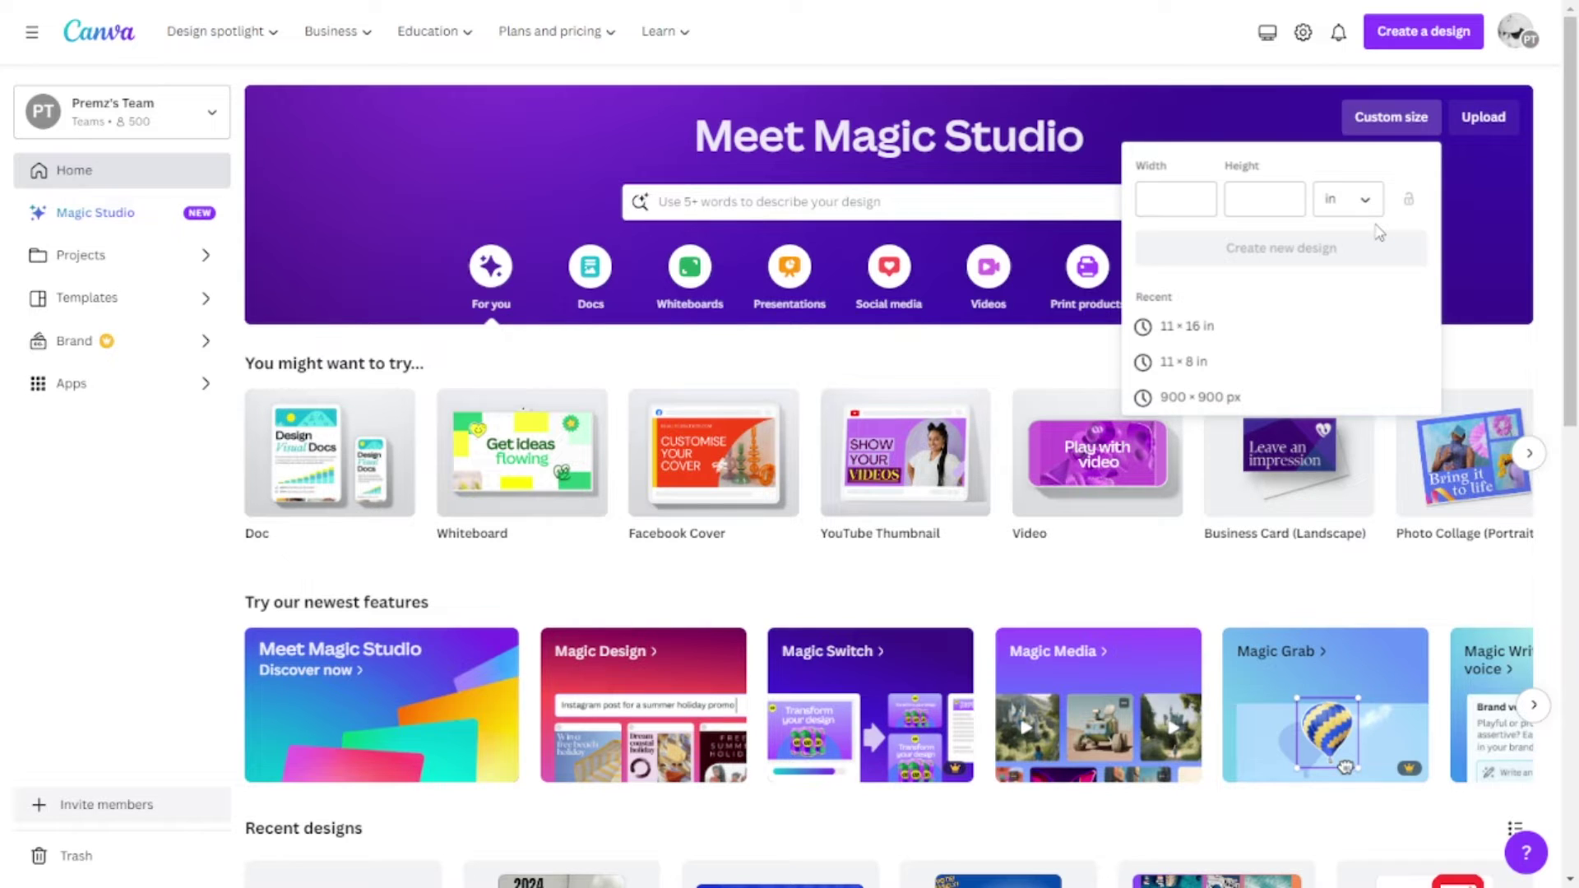
# Step: Enter a width of 11 in and a height of 8 in for the custom size
pyautogui.click(1192, 208)
pyautogui.click(1192, 207)
pyautogui.write('11')
pyautogui.click(1297, 203)
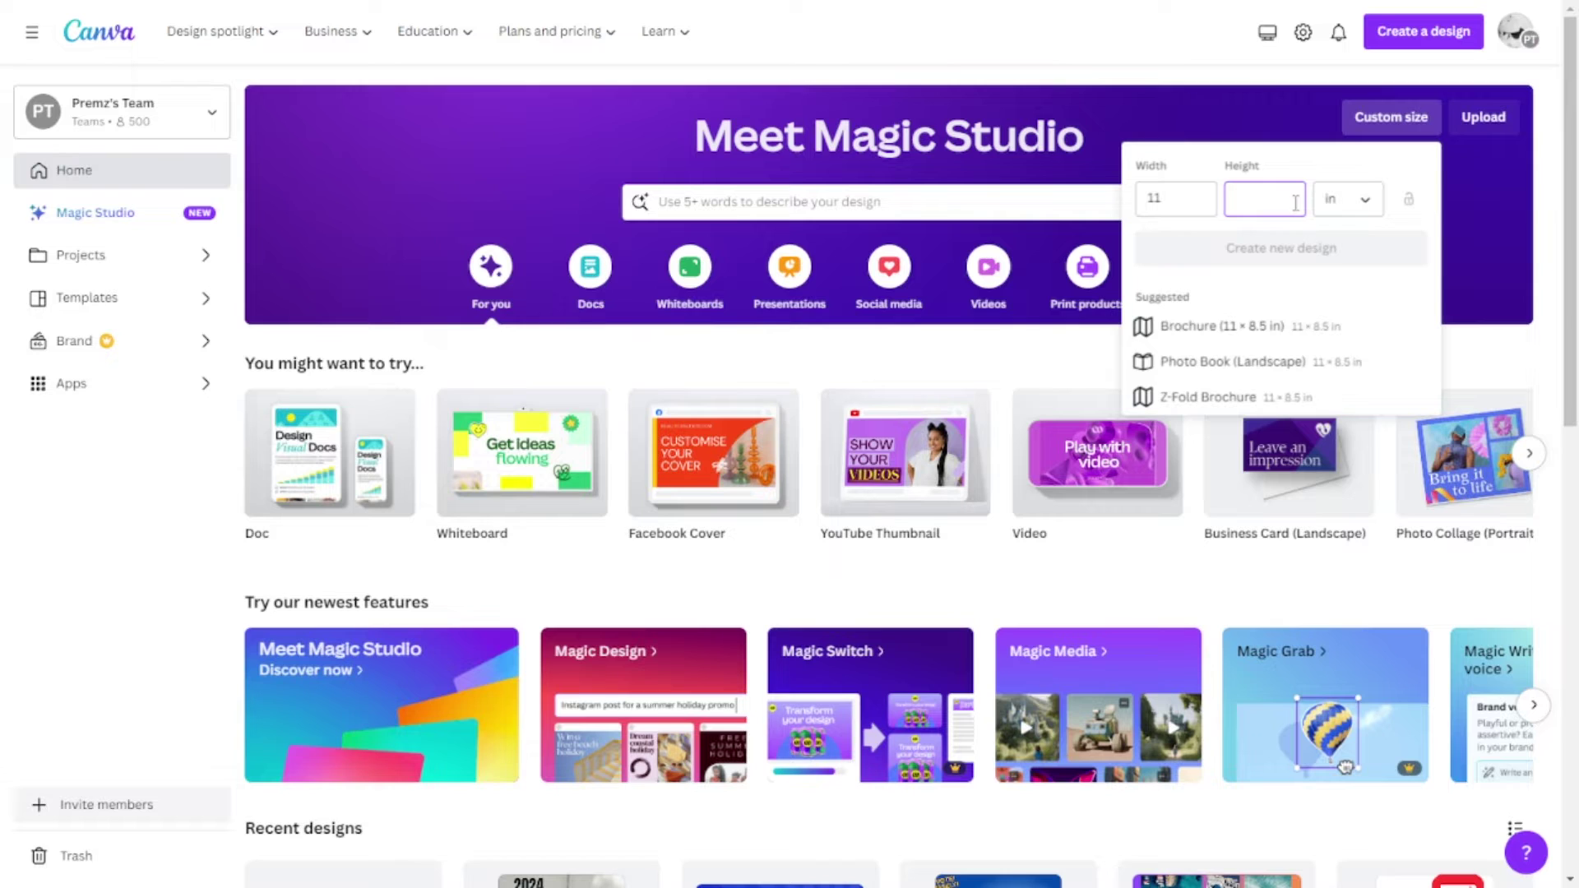
pyautogui.write('8')
pyautogui.click(1276, 256)
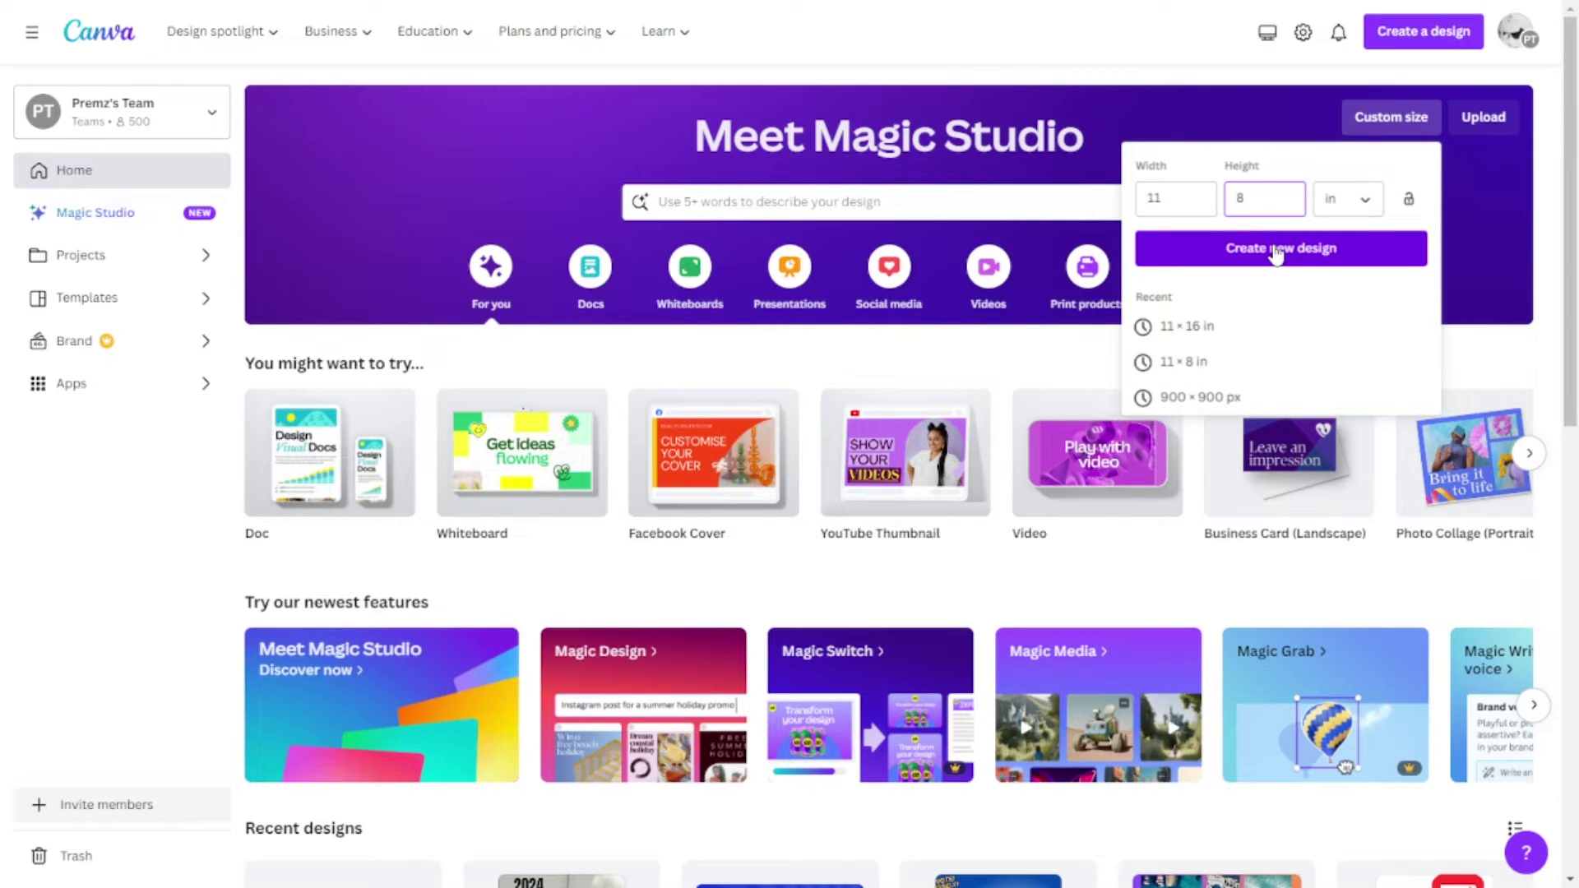
# Step: Set the custom size to 11 in wide by 16 in high and create the new design
pyautogui.doubleClick(1251, 202)
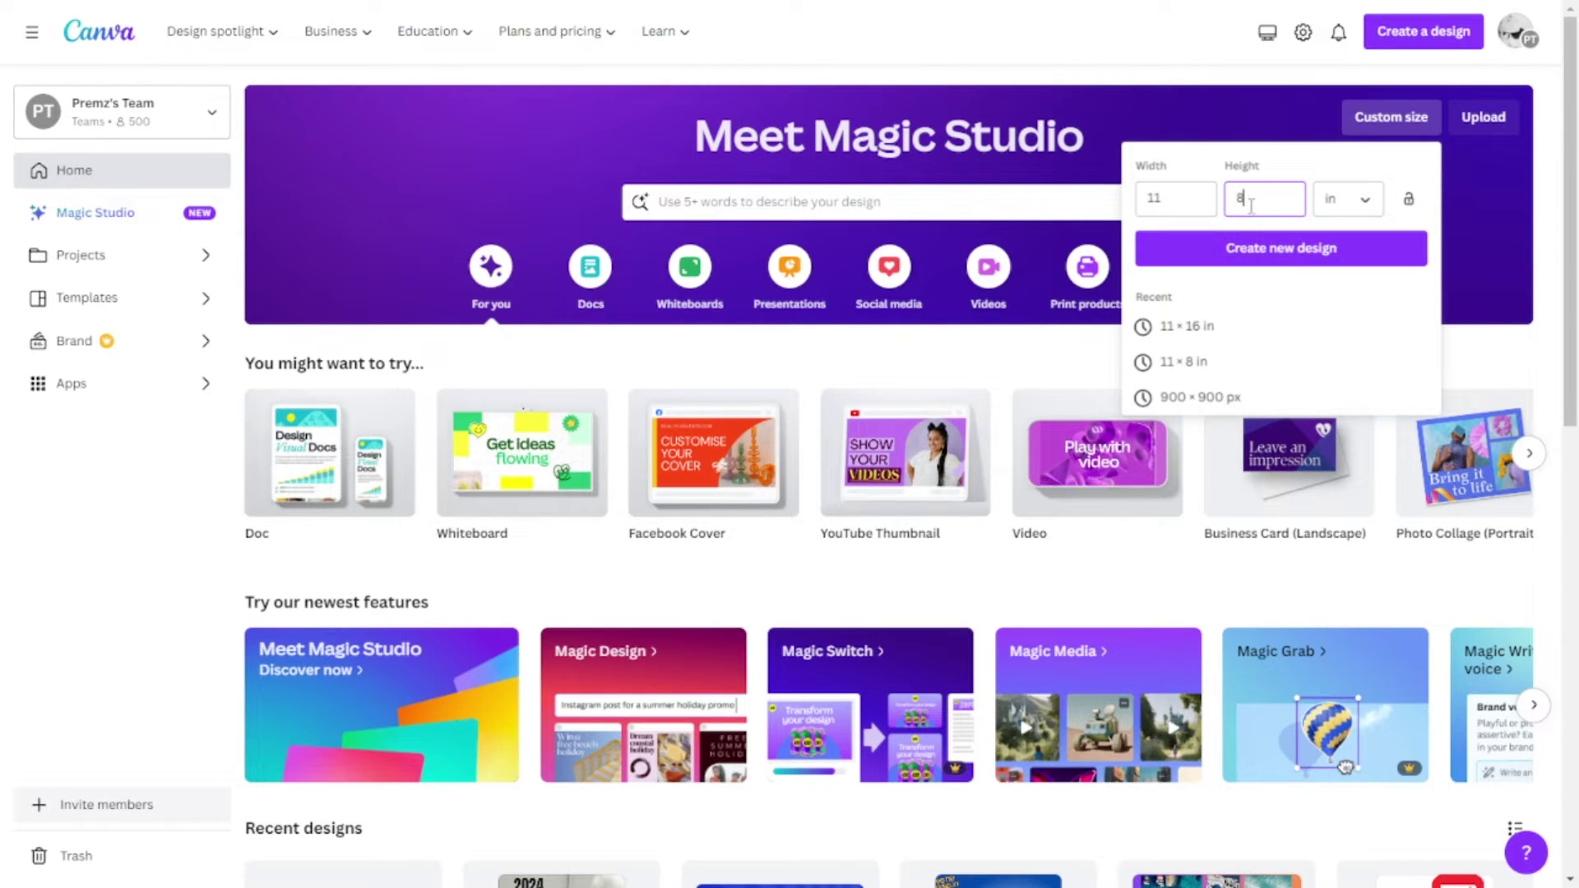
pyautogui.press('BackSpace')
pyautogui.doubleClick(1186, 206)
pyautogui.press('BackSpace')
pyautogui.write('11')
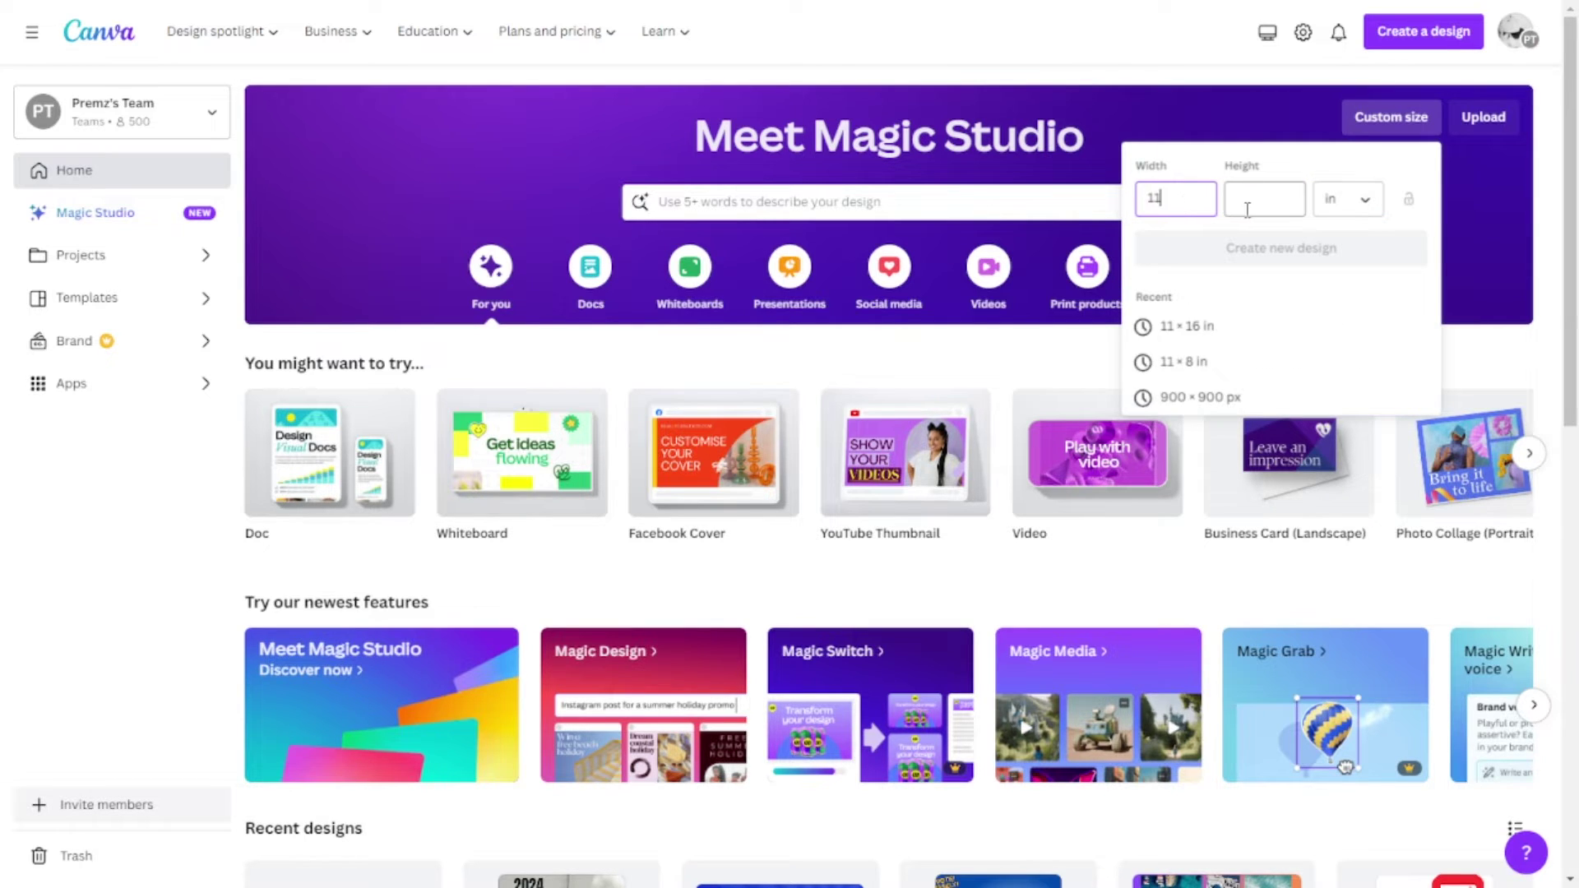
pyautogui.click(1254, 204)
pyautogui.write('1')
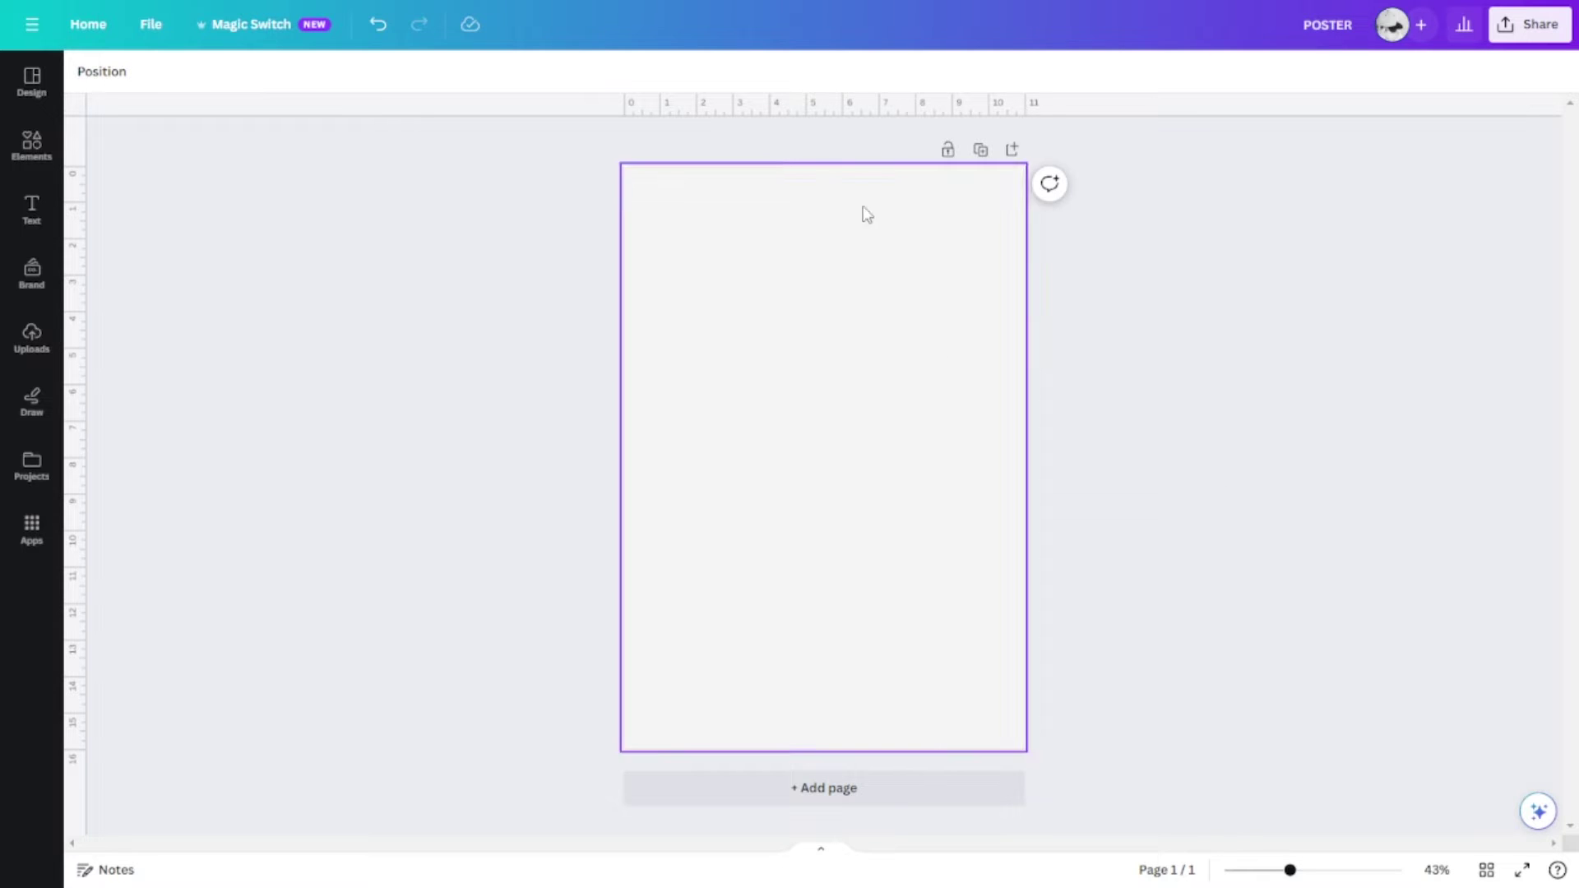
# Step: Search the design templates for "CALENDAR 2024"
pyautogui.click(879, 364)
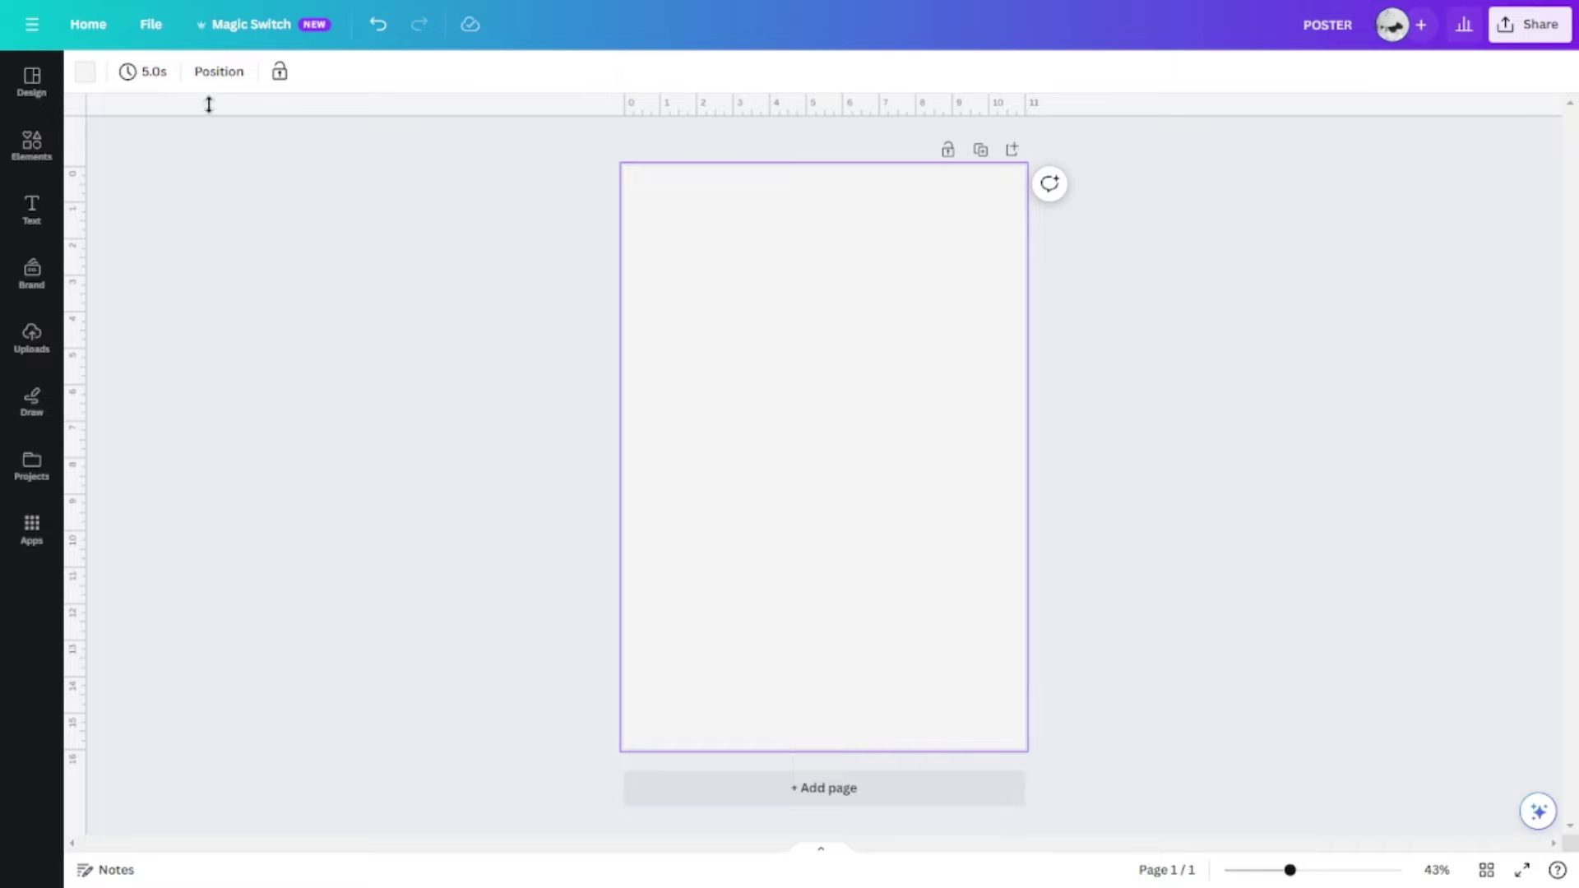
pyautogui.click(908, 403)
pyautogui.click(32, 78)
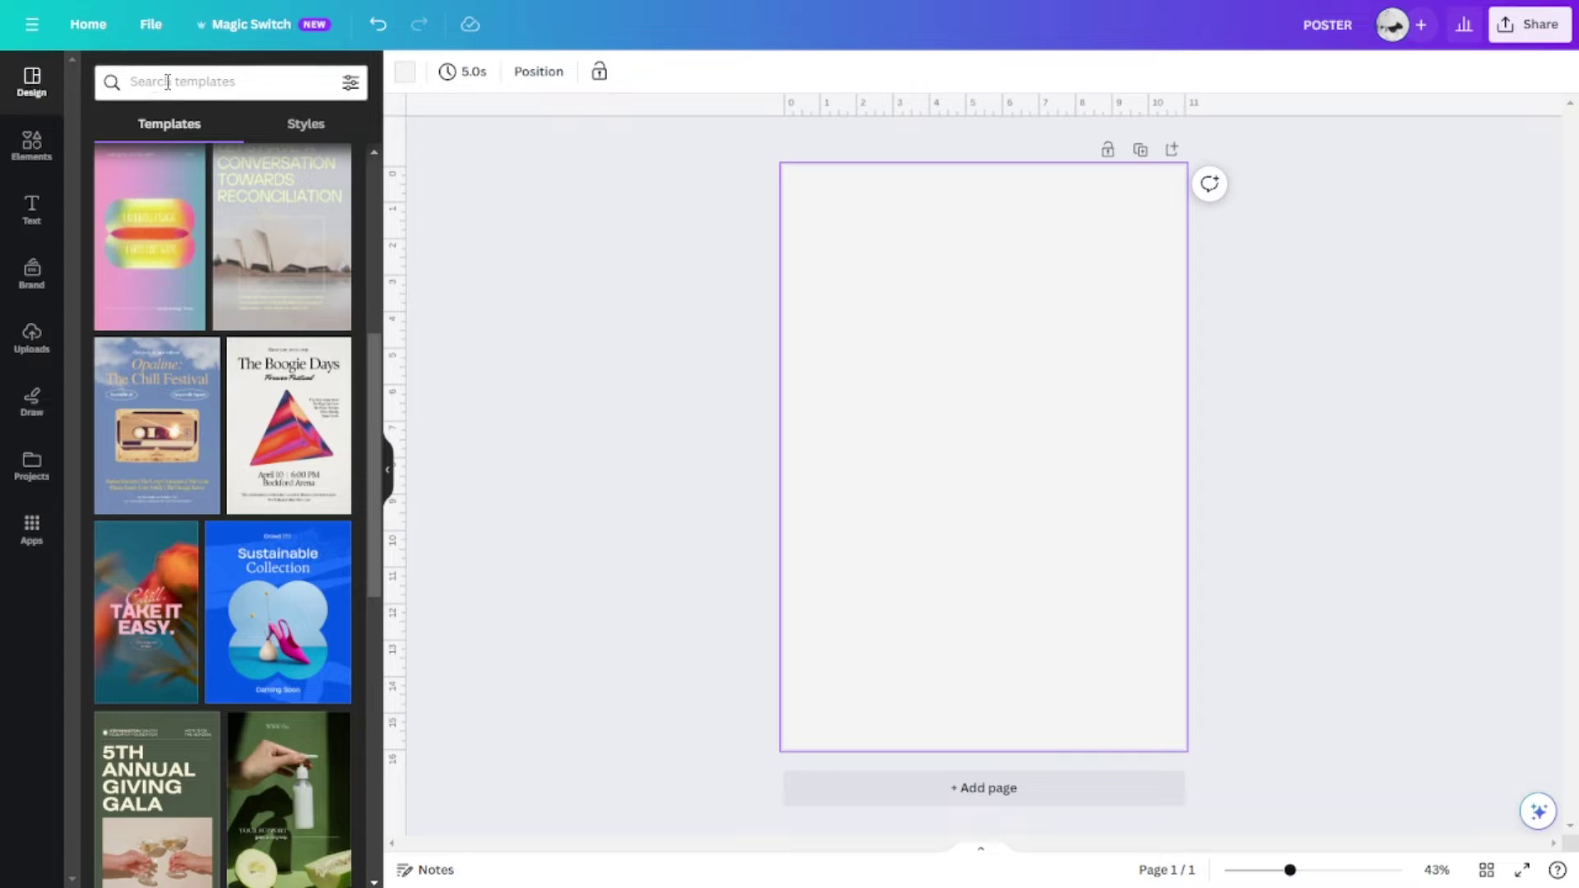
pyautogui.click(173, 81)
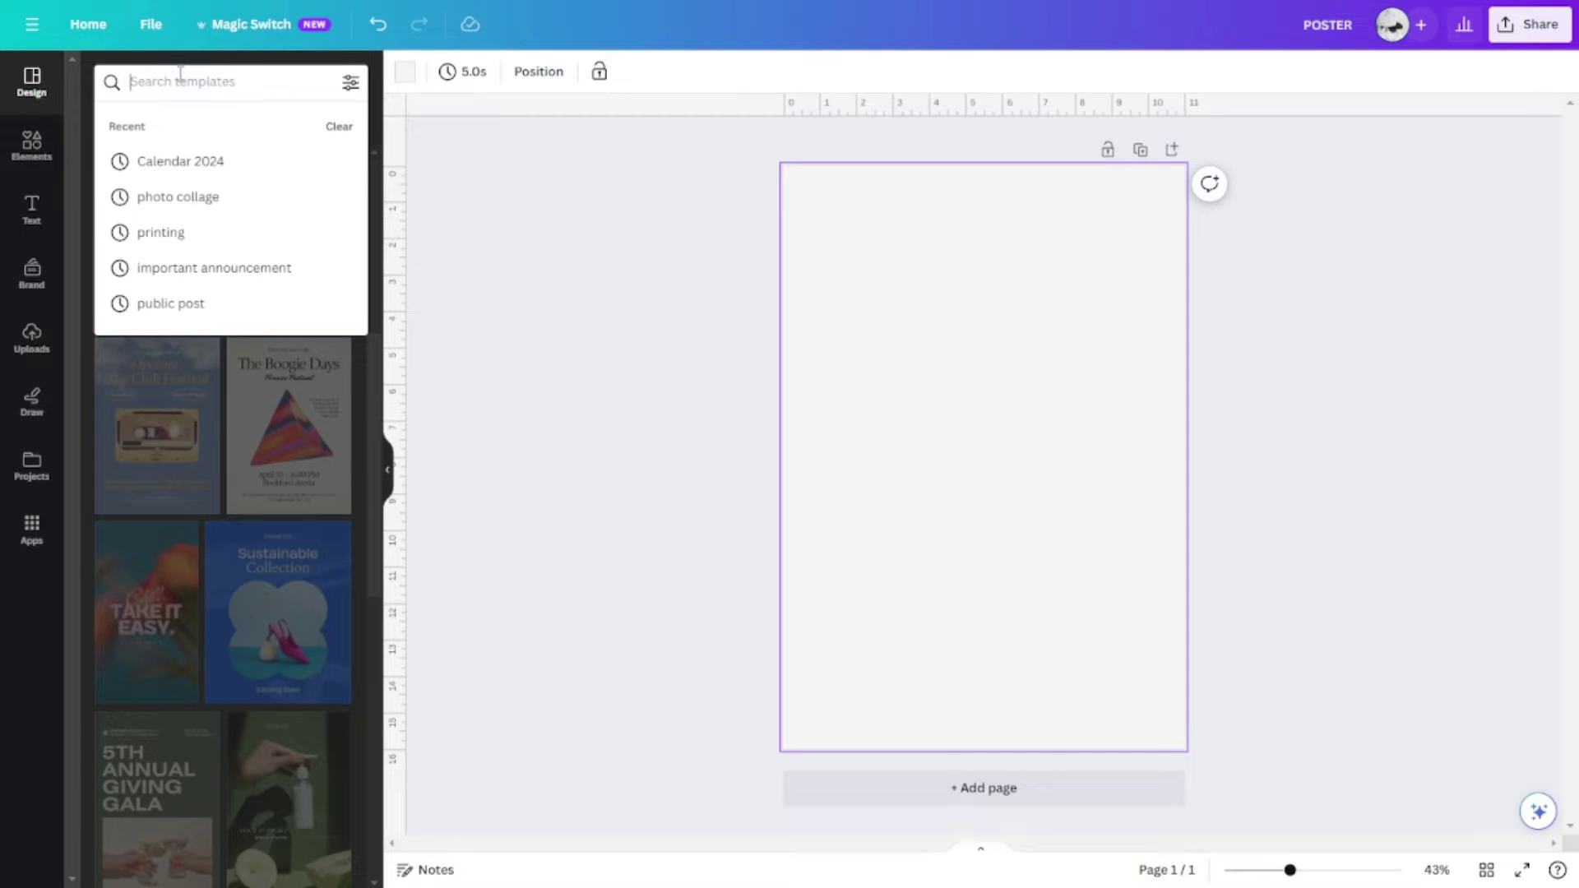
pyautogui.click(169, 89)
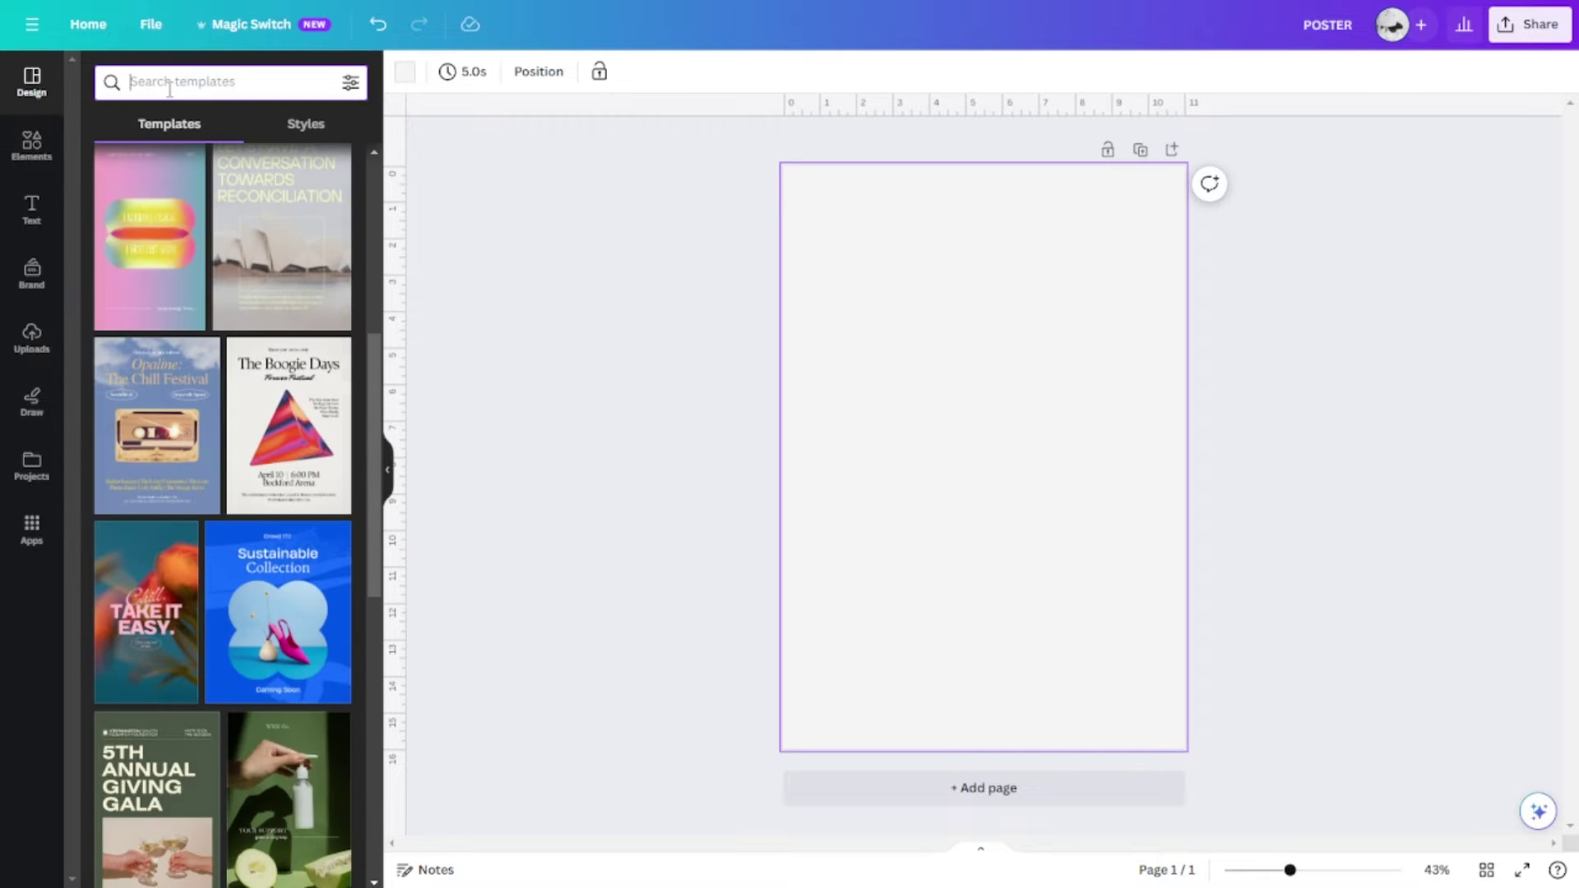
pyautogui.click(169, 82)
pyautogui.write('CALE')
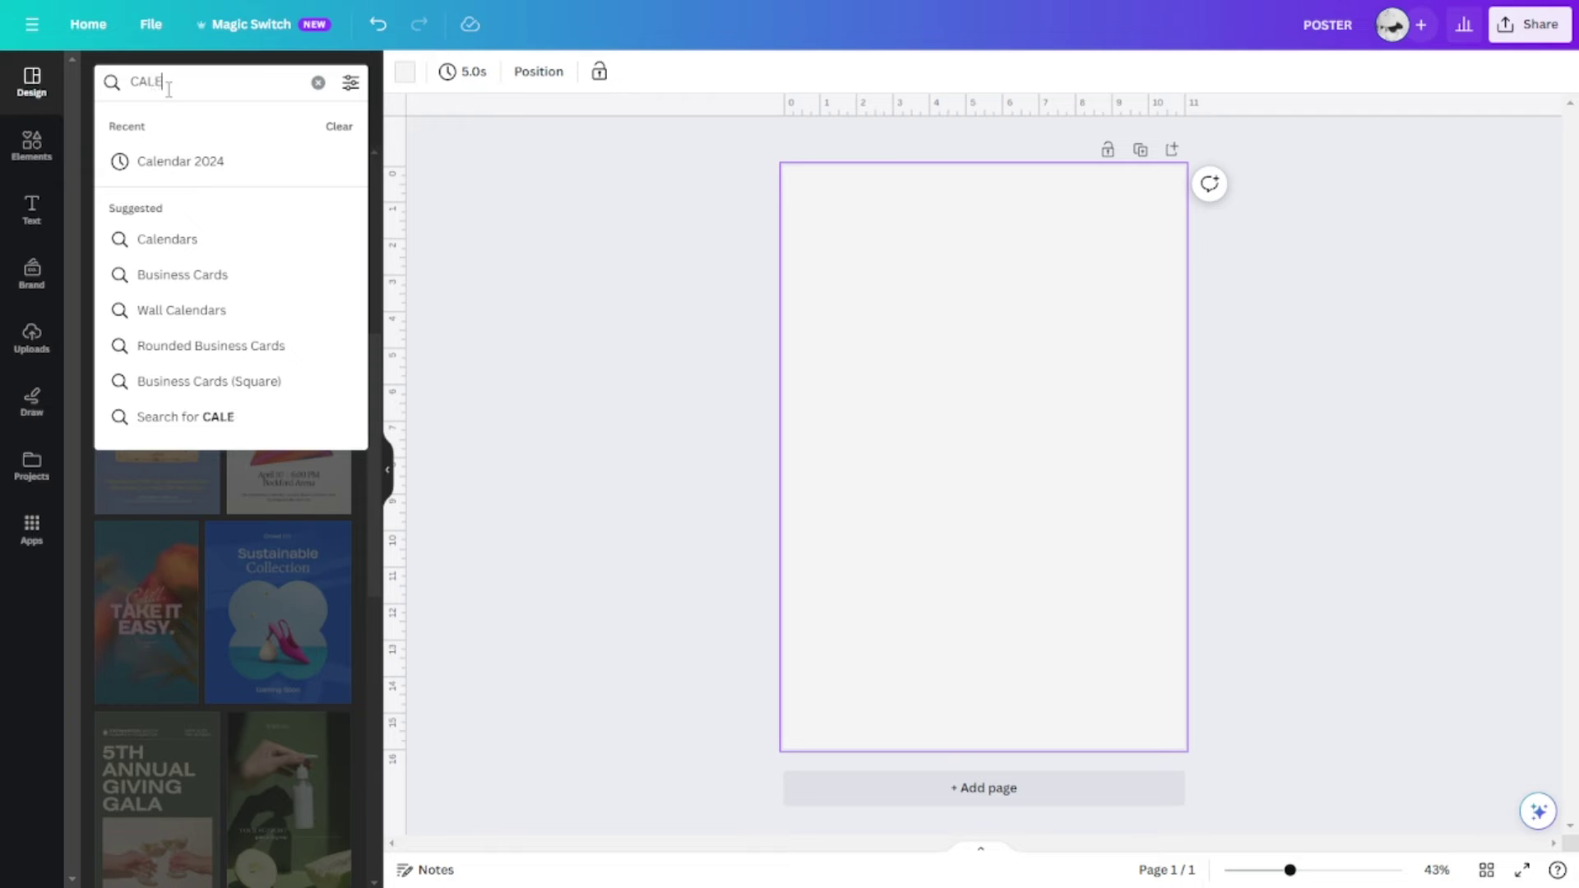
pyautogui.write('NDAR 2024')
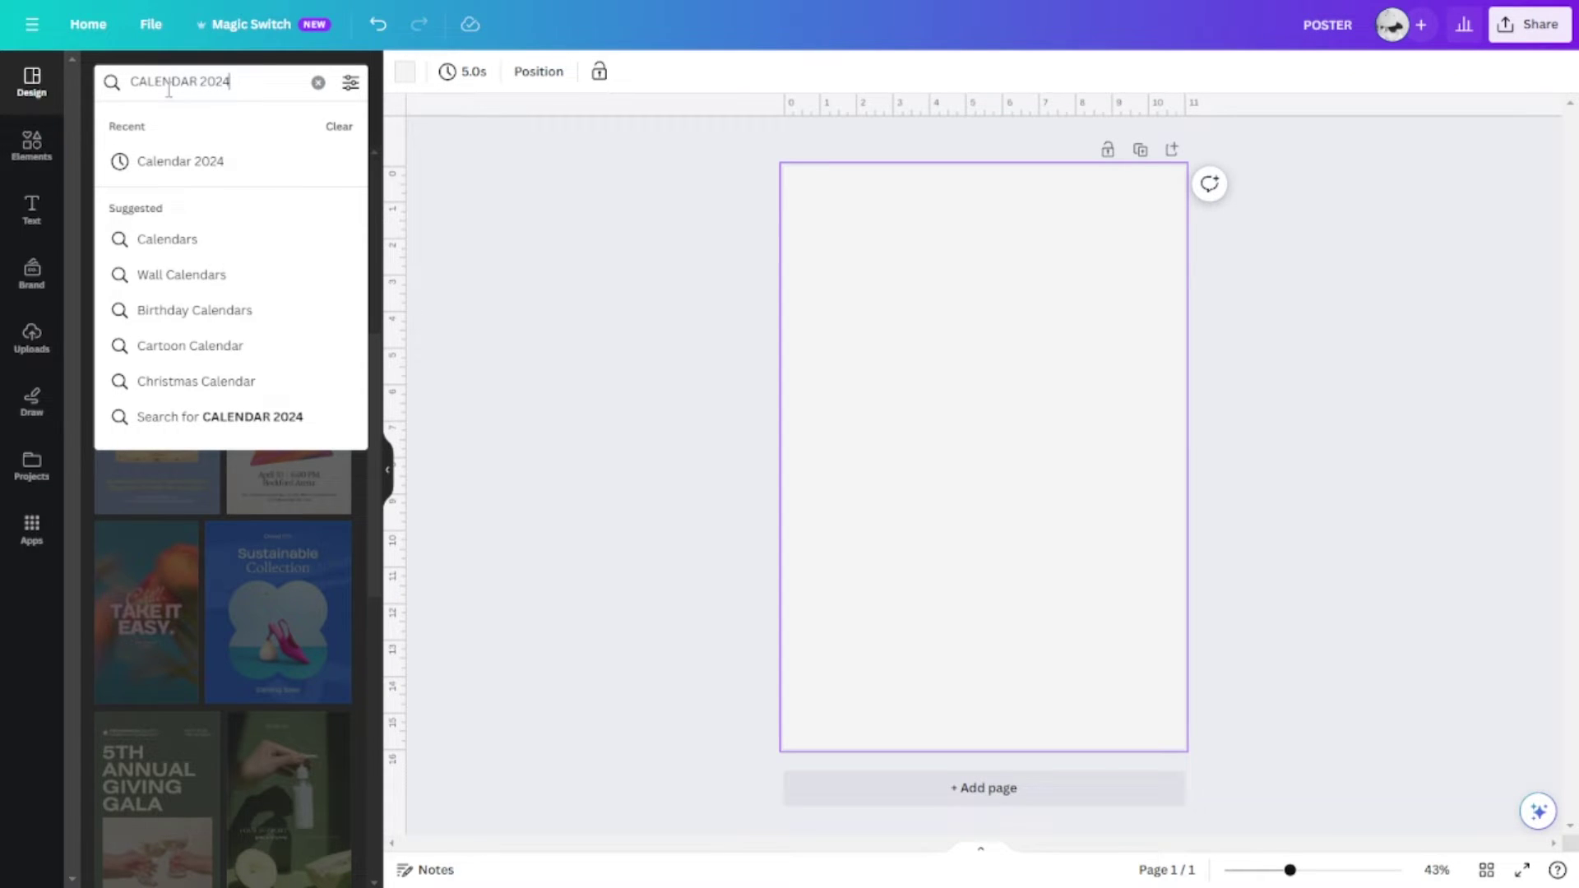
pyautogui.press('Return')
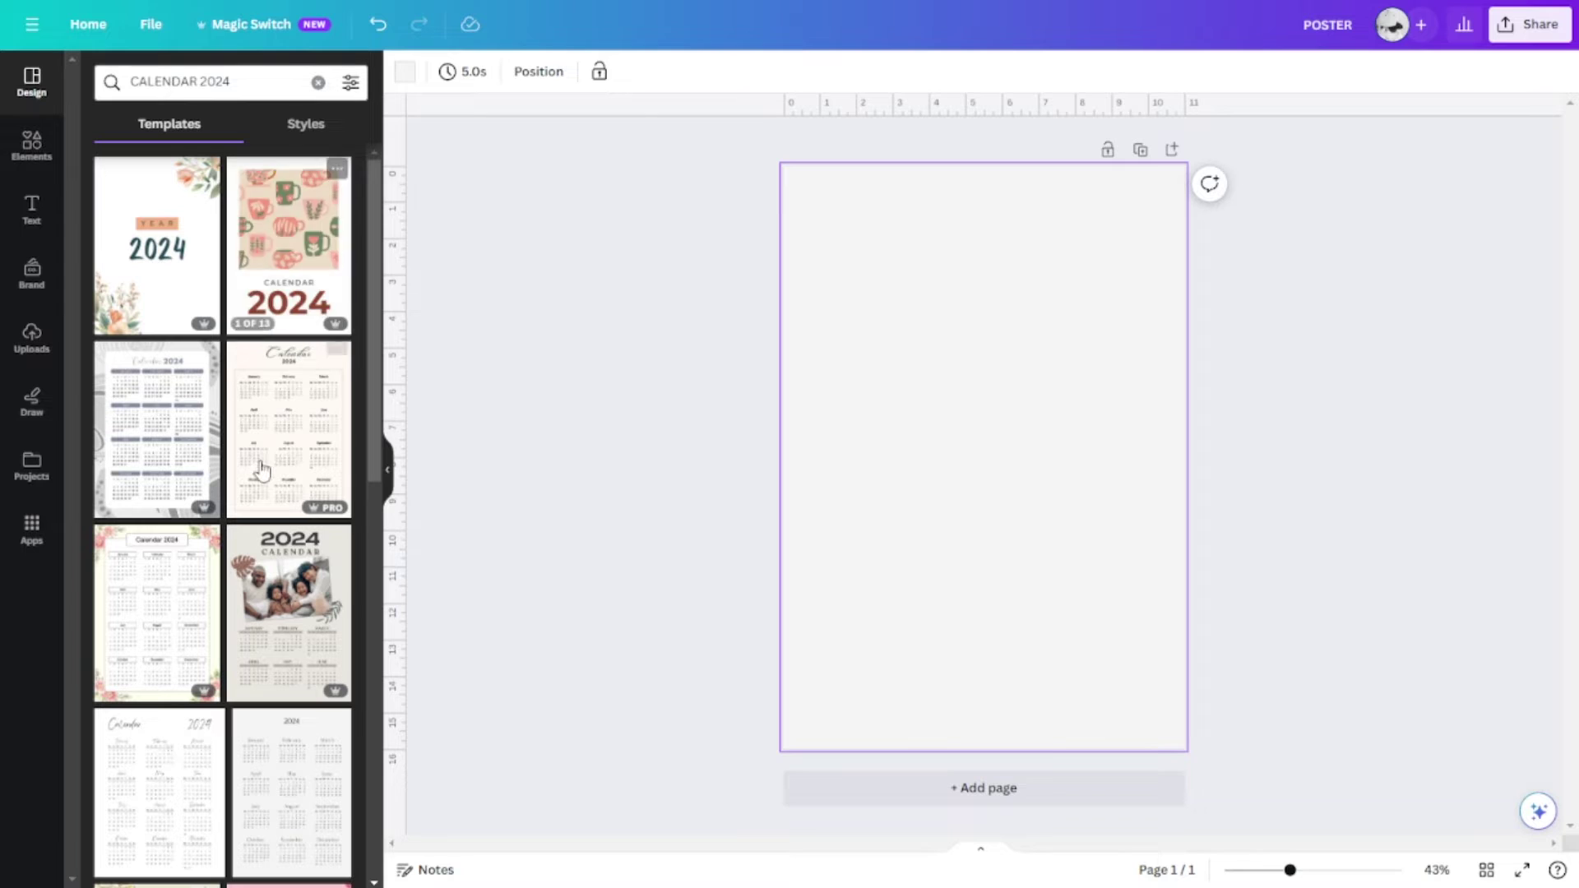
# Step: Apply the calendar page of the Grey Neutral Elegance Modern 2024 Start On Monday template to the blank page
pyautogui.scroll(-2, 287, 456)
pyautogui.scroll(2, 299, 494)
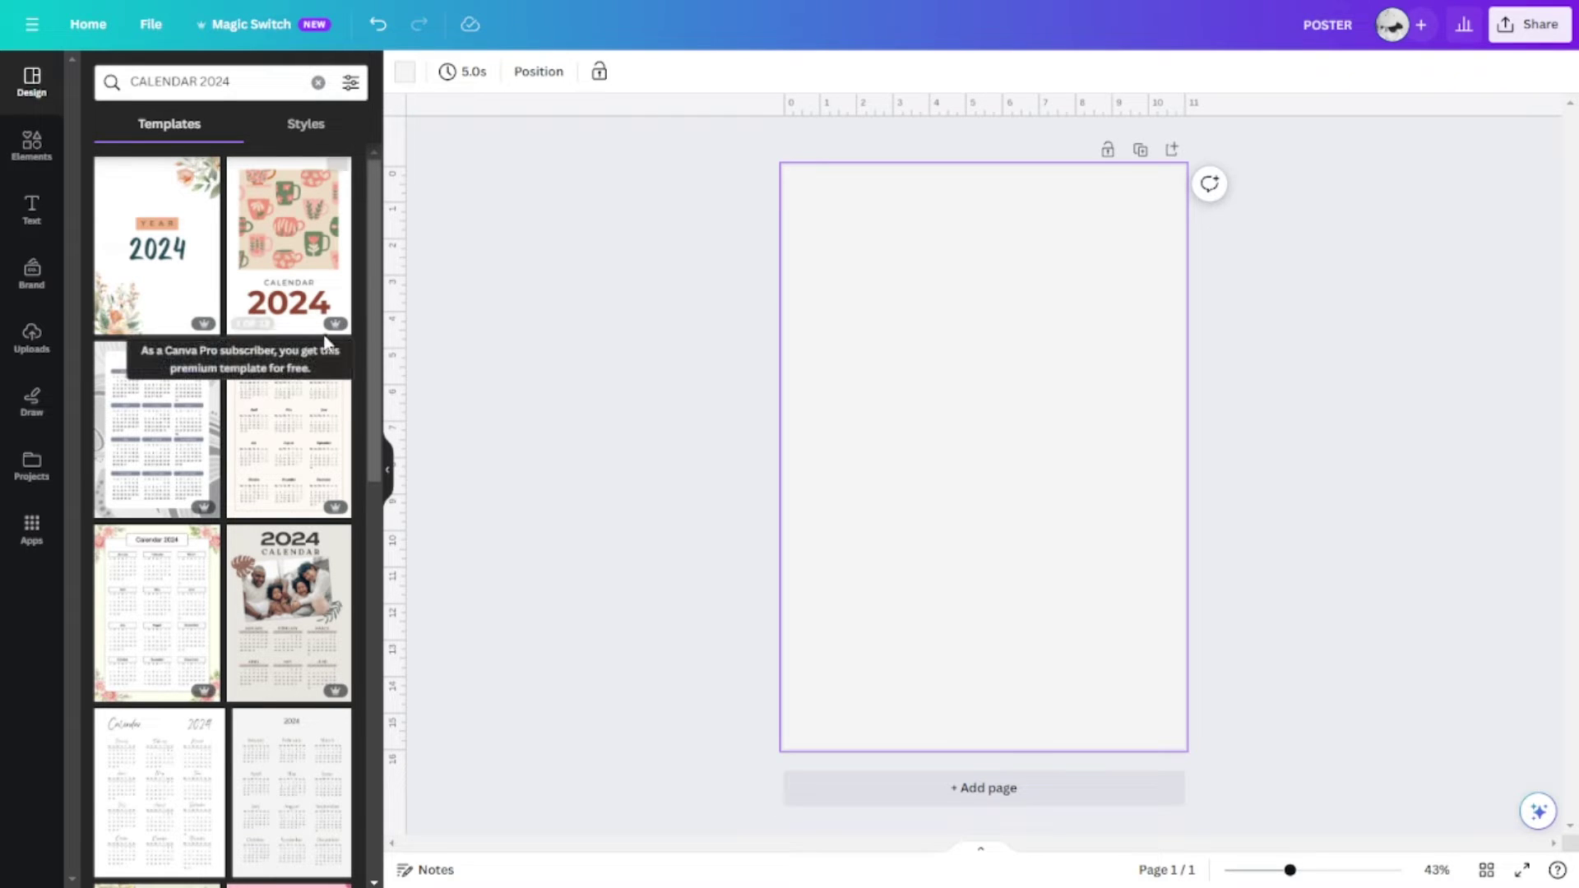
pyautogui.scroll(-4, 272, 411)
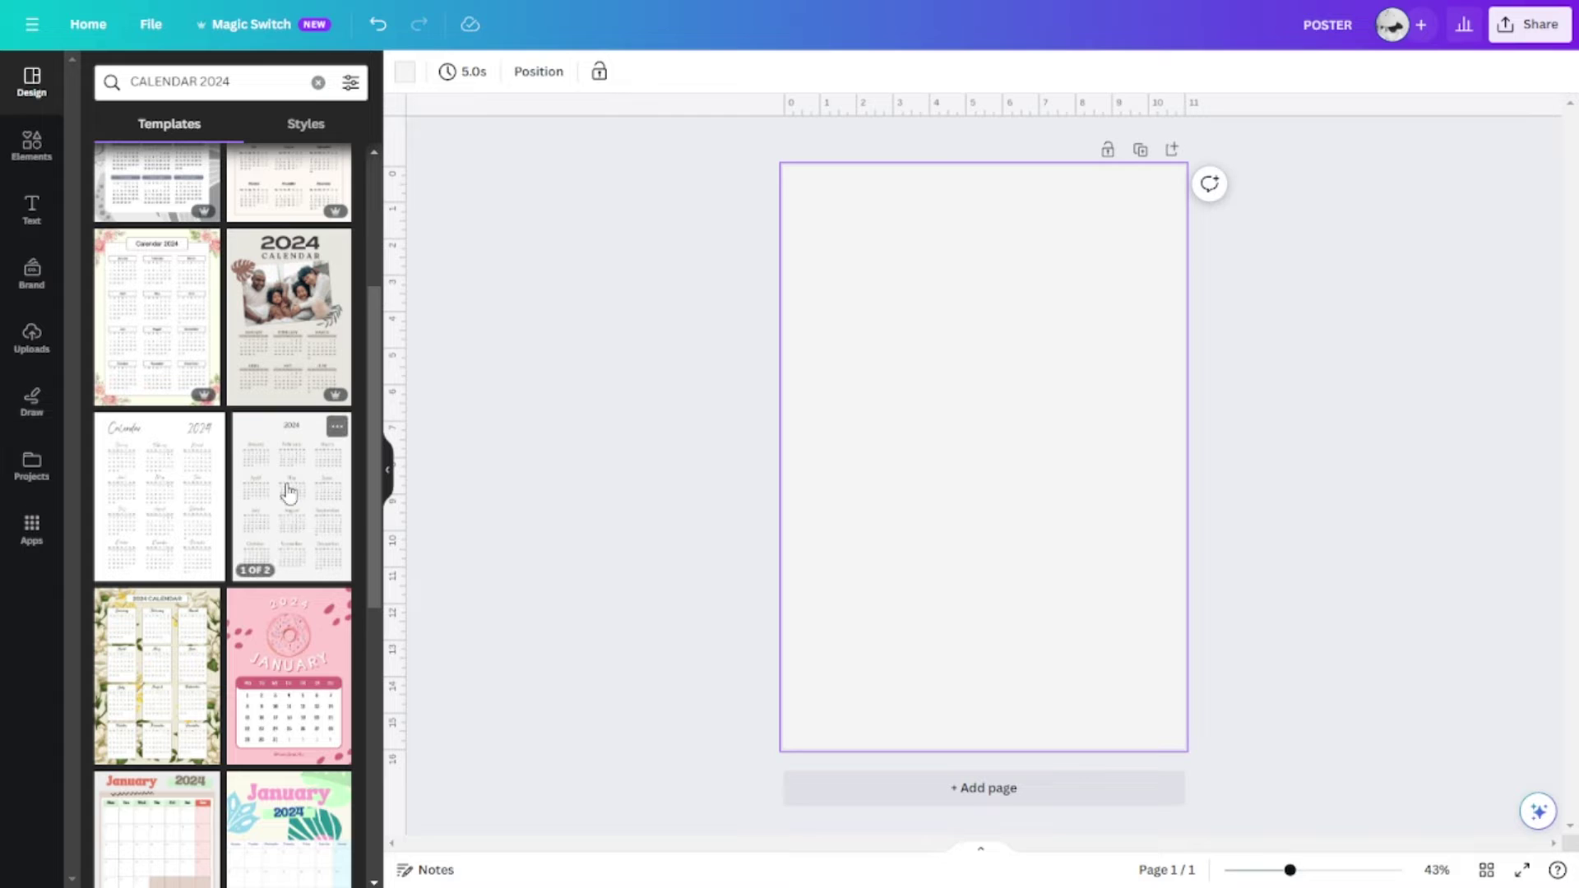
pyautogui.click(282, 510)
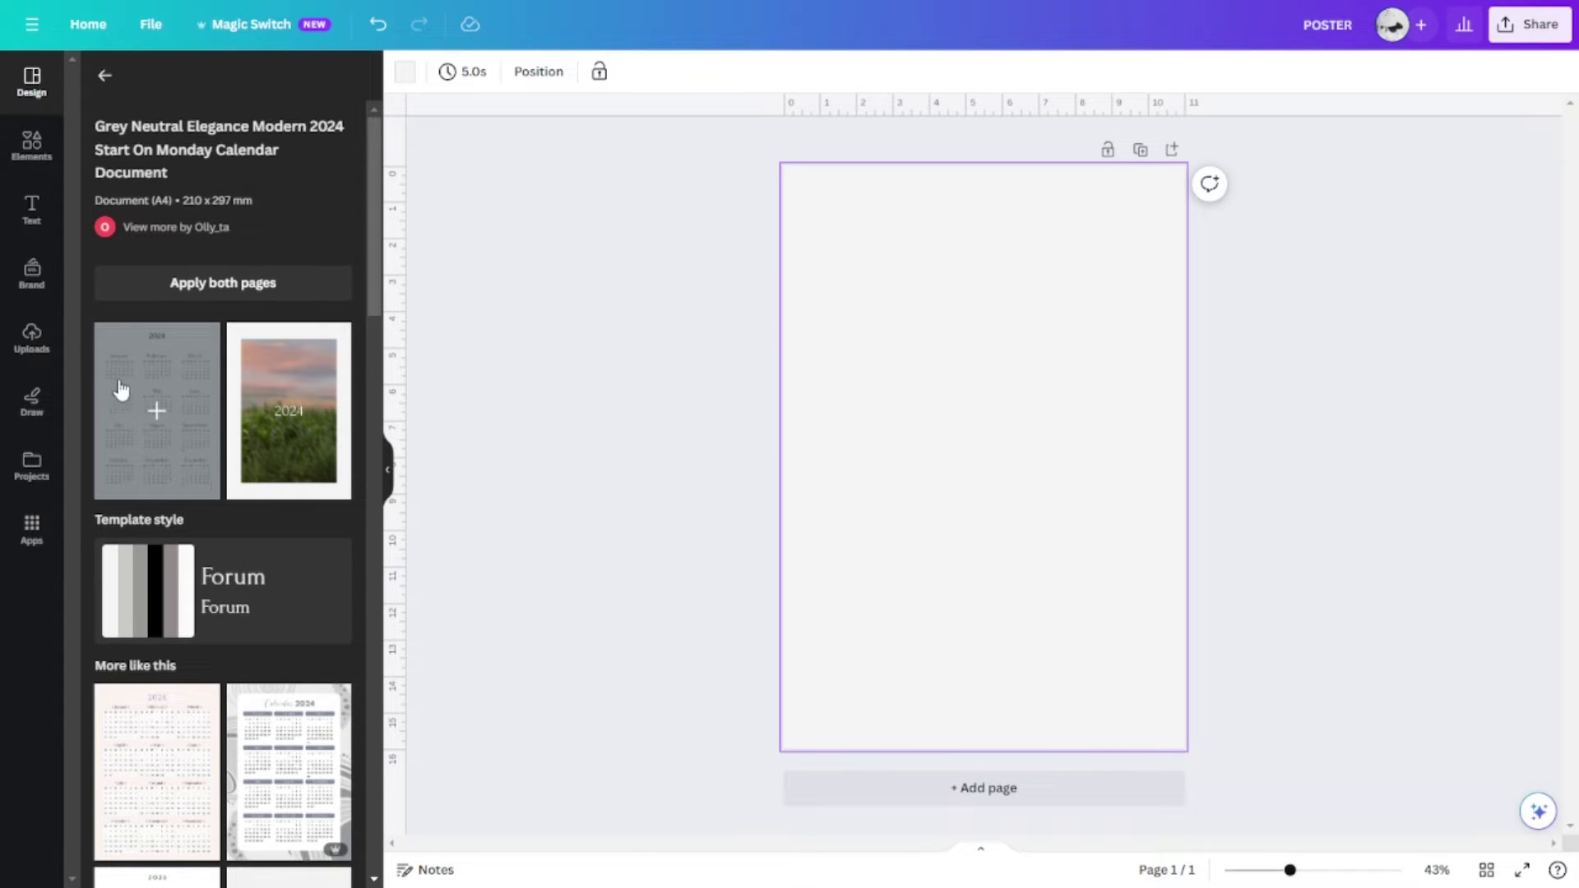
pyautogui.click(173, 441)
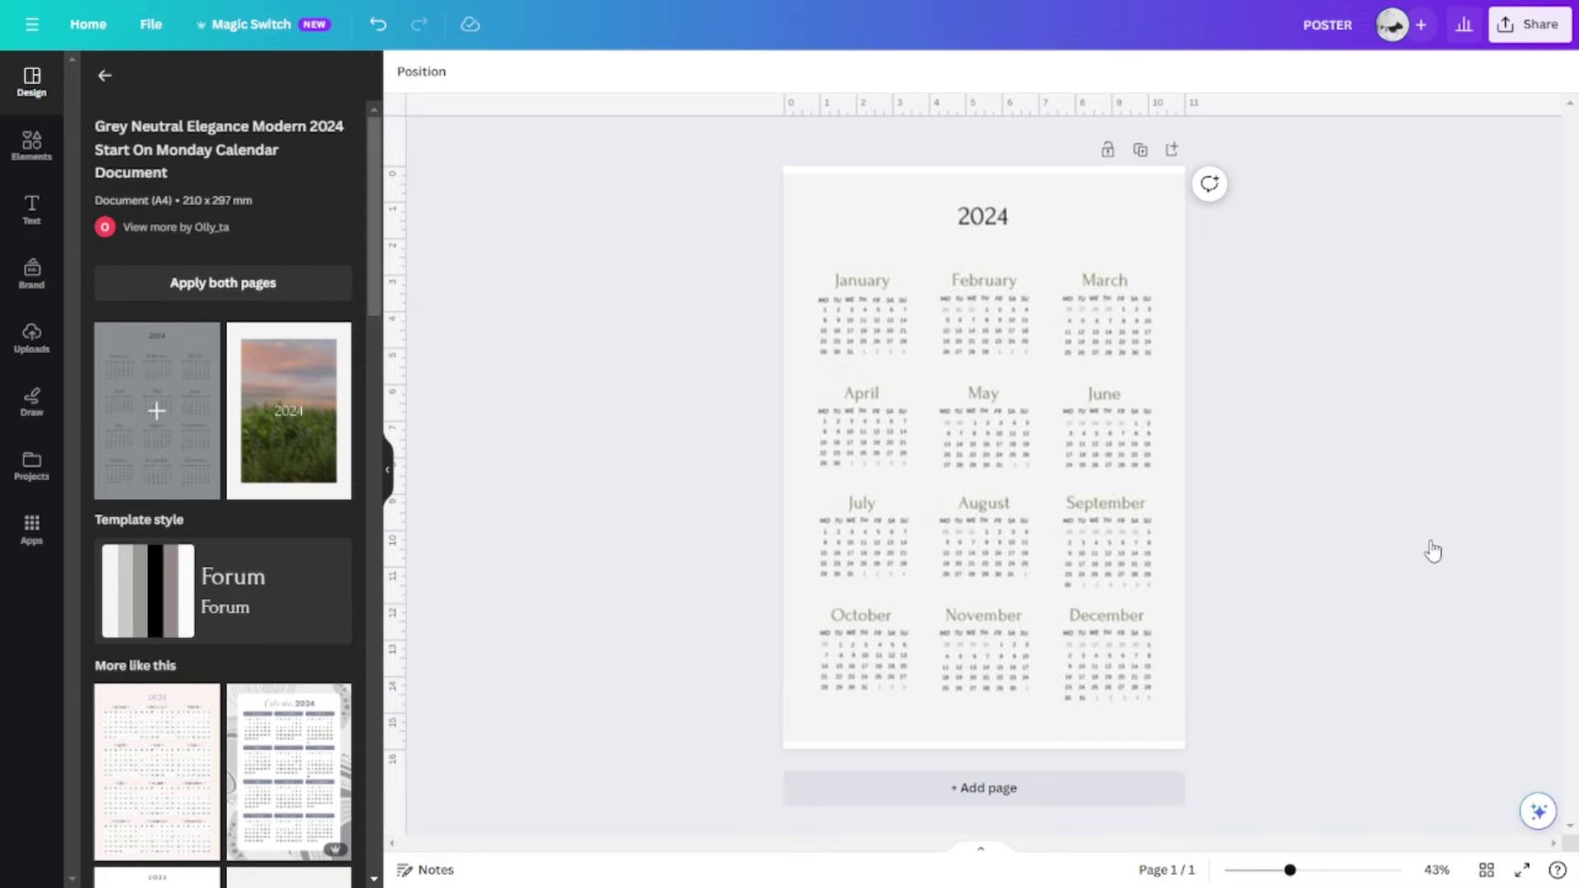
# Step: Delete the 2024 heading above the month grids on the calendar page
pyautogui.click(390, 481)
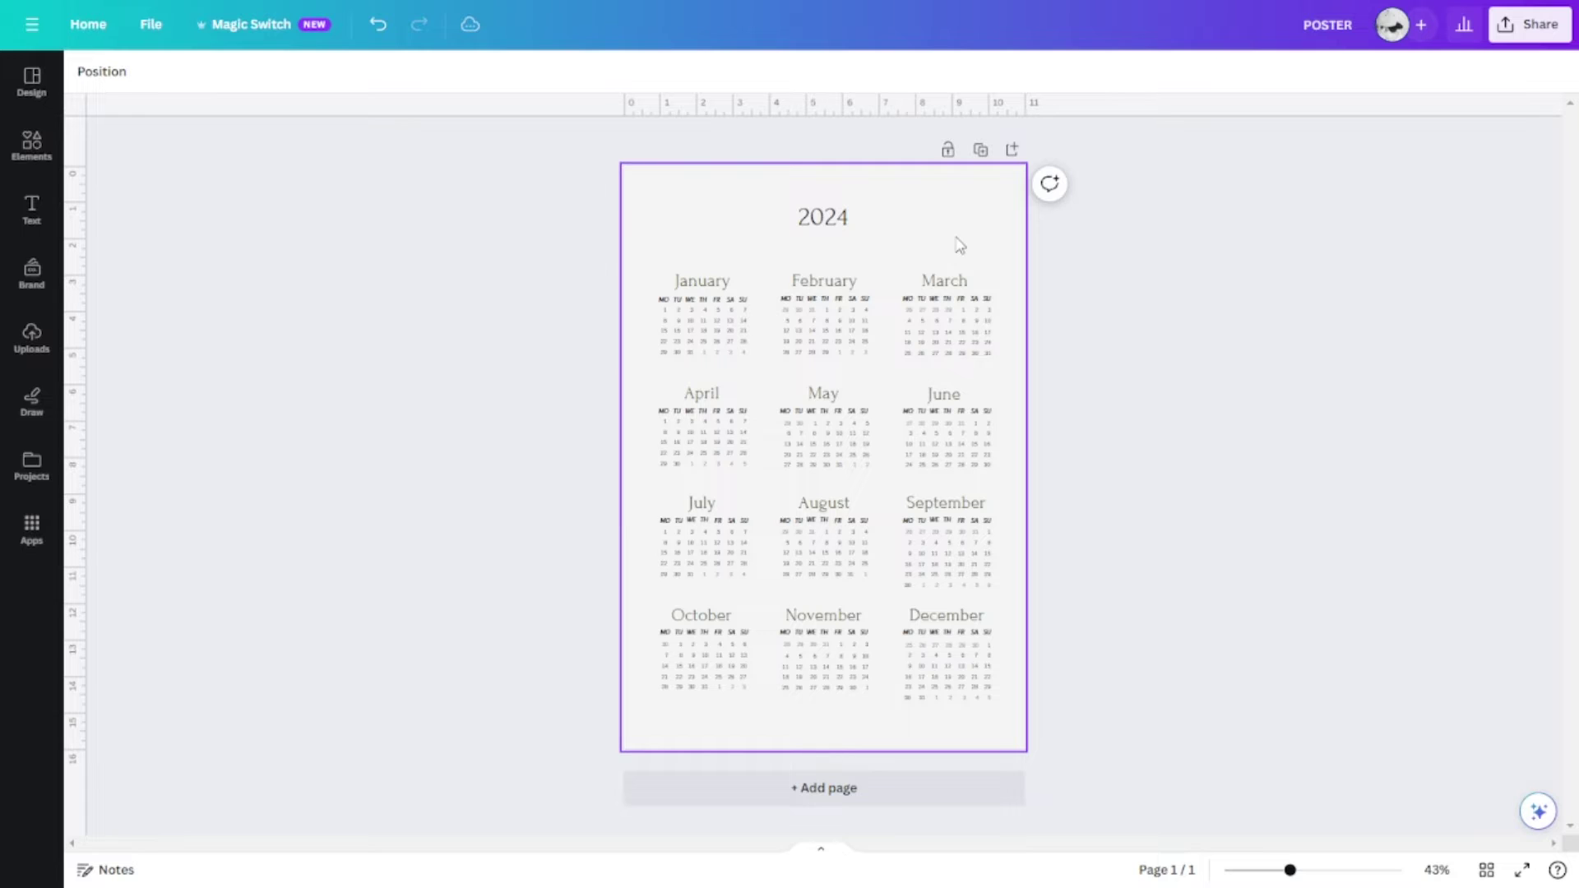
pyautogui.click(959, 245)
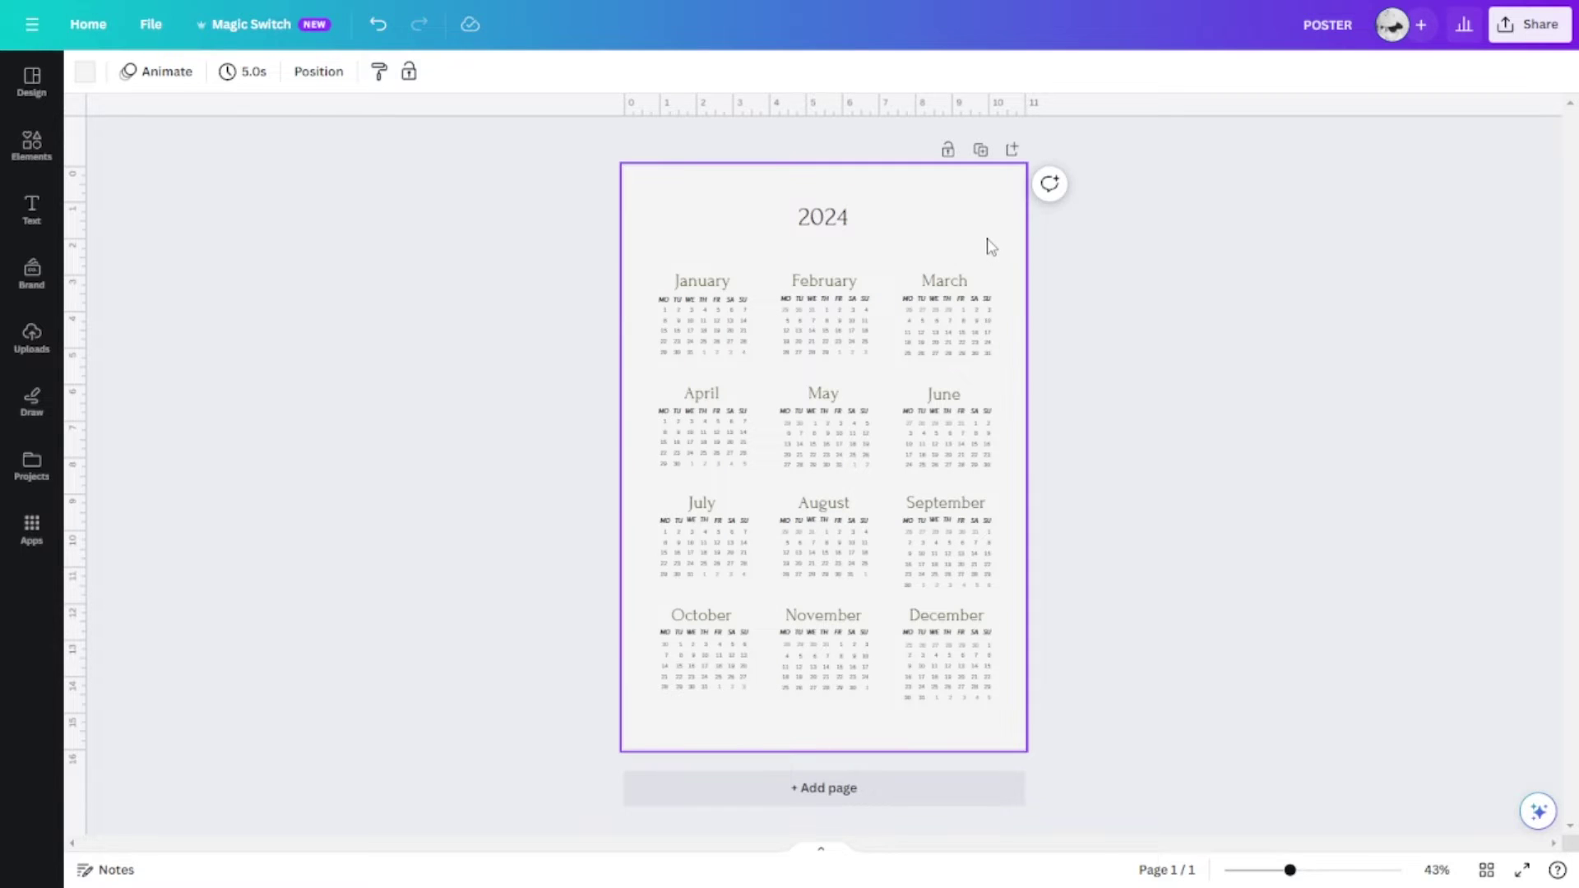
pyautogui.click(844, 226)
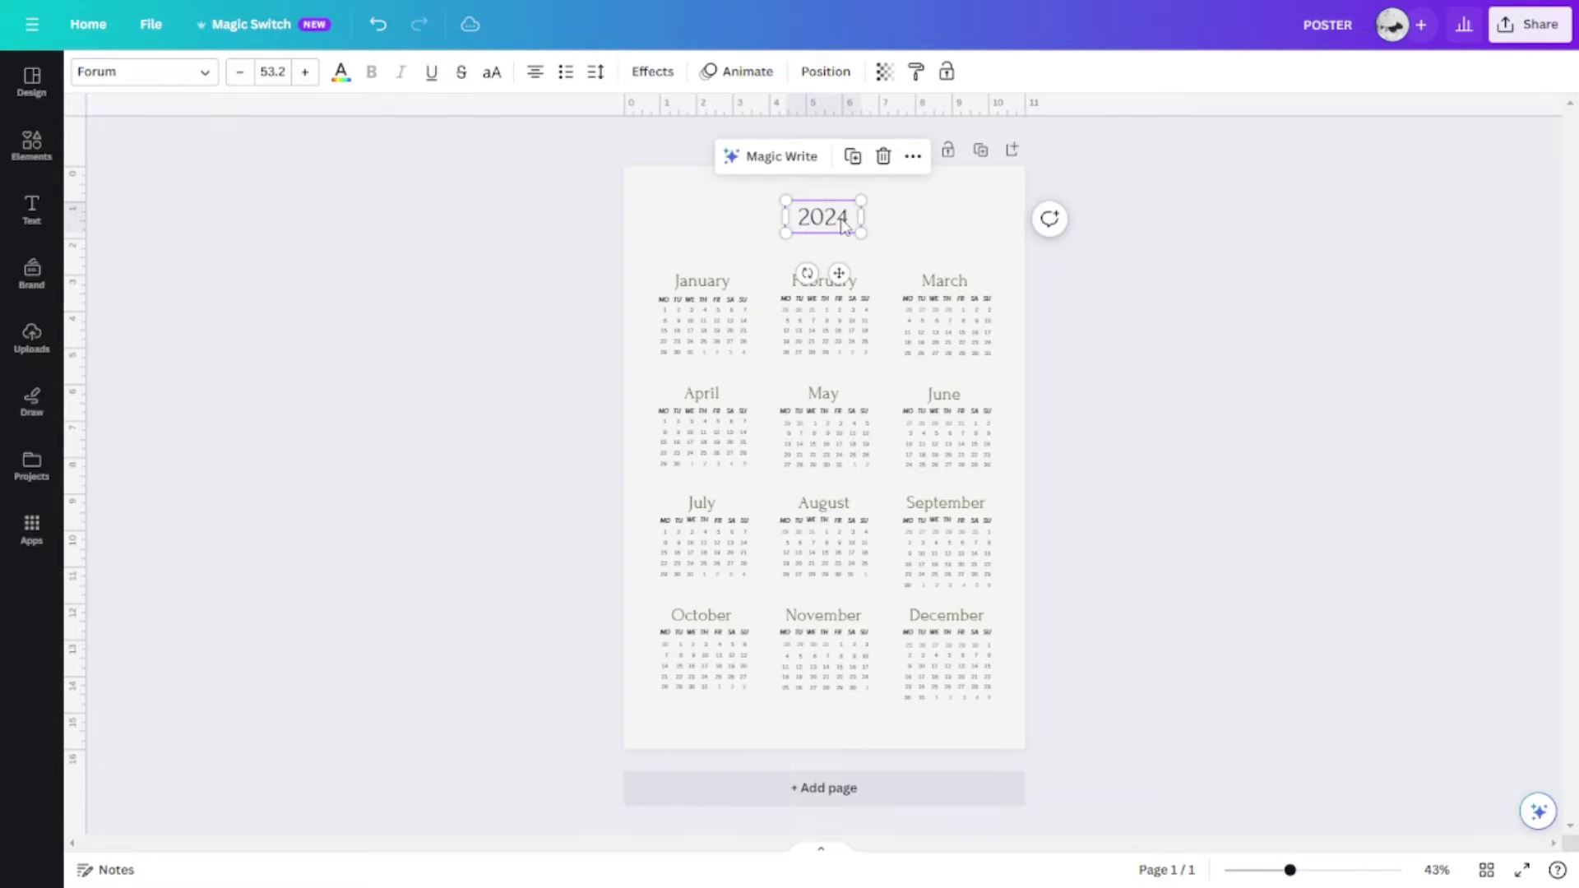
pyautogui.press('Delete')
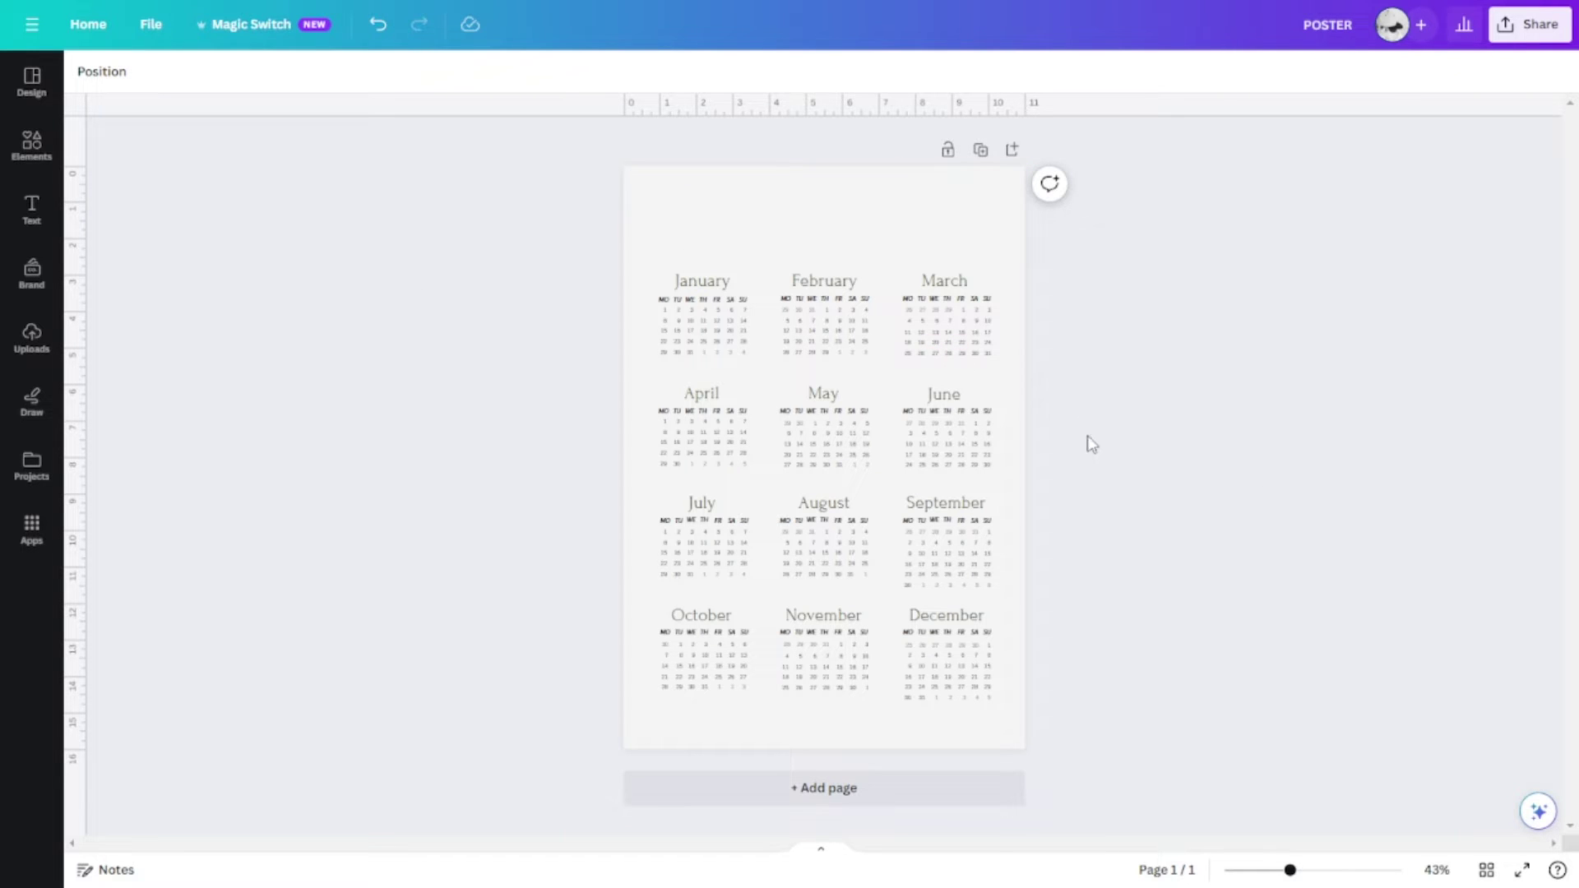
# Step: Add a blank second page below the calendar page
pyautogui.click(942, 797)
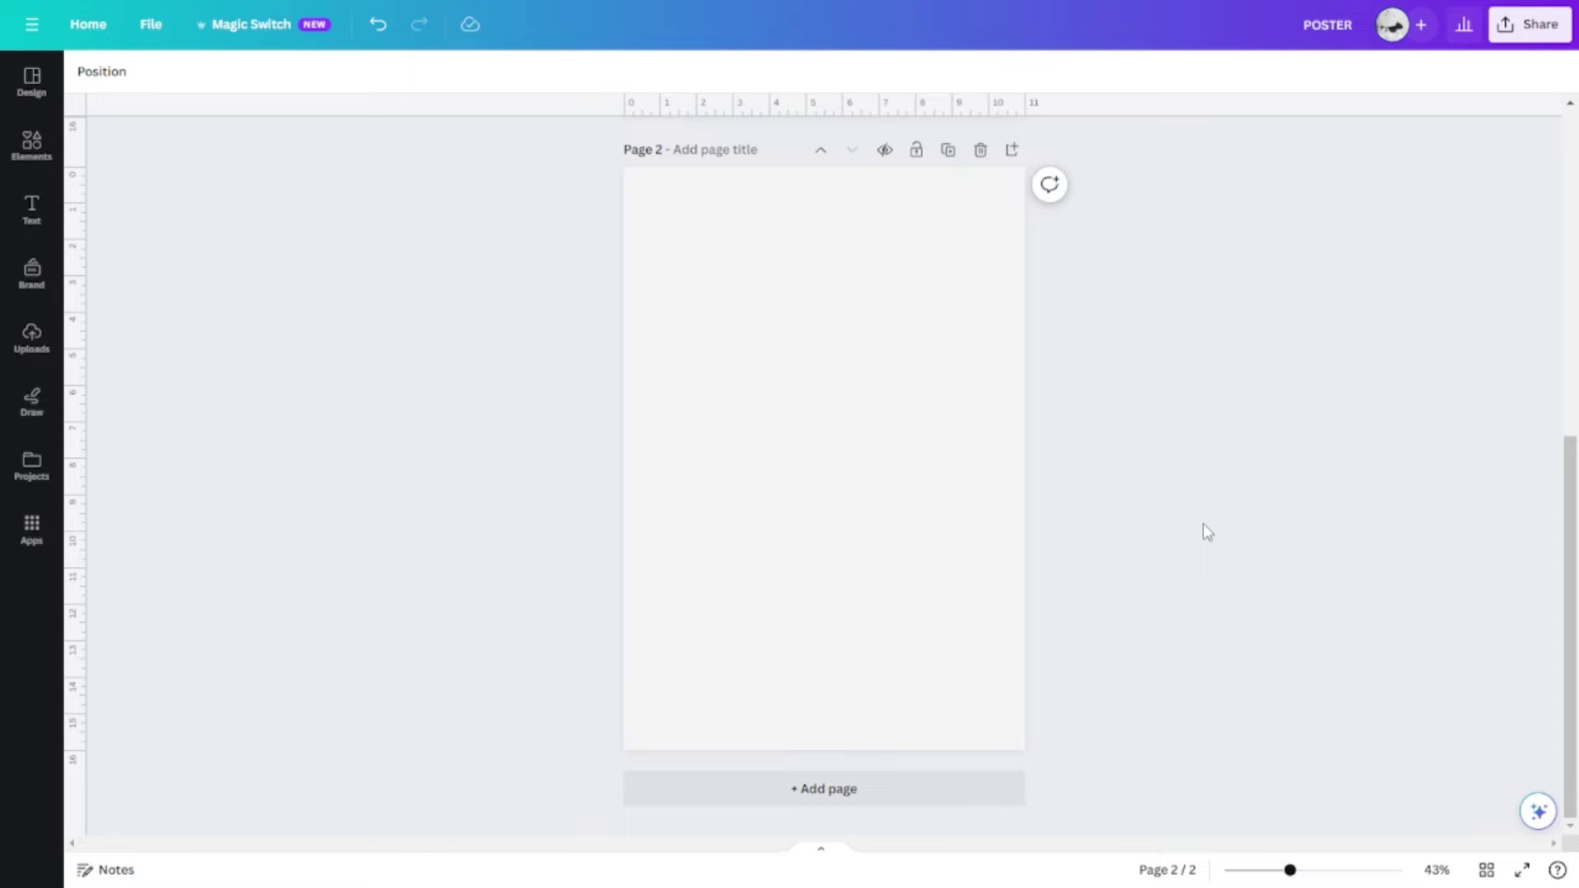
pyautogui.scroll(8, 1206, 535)
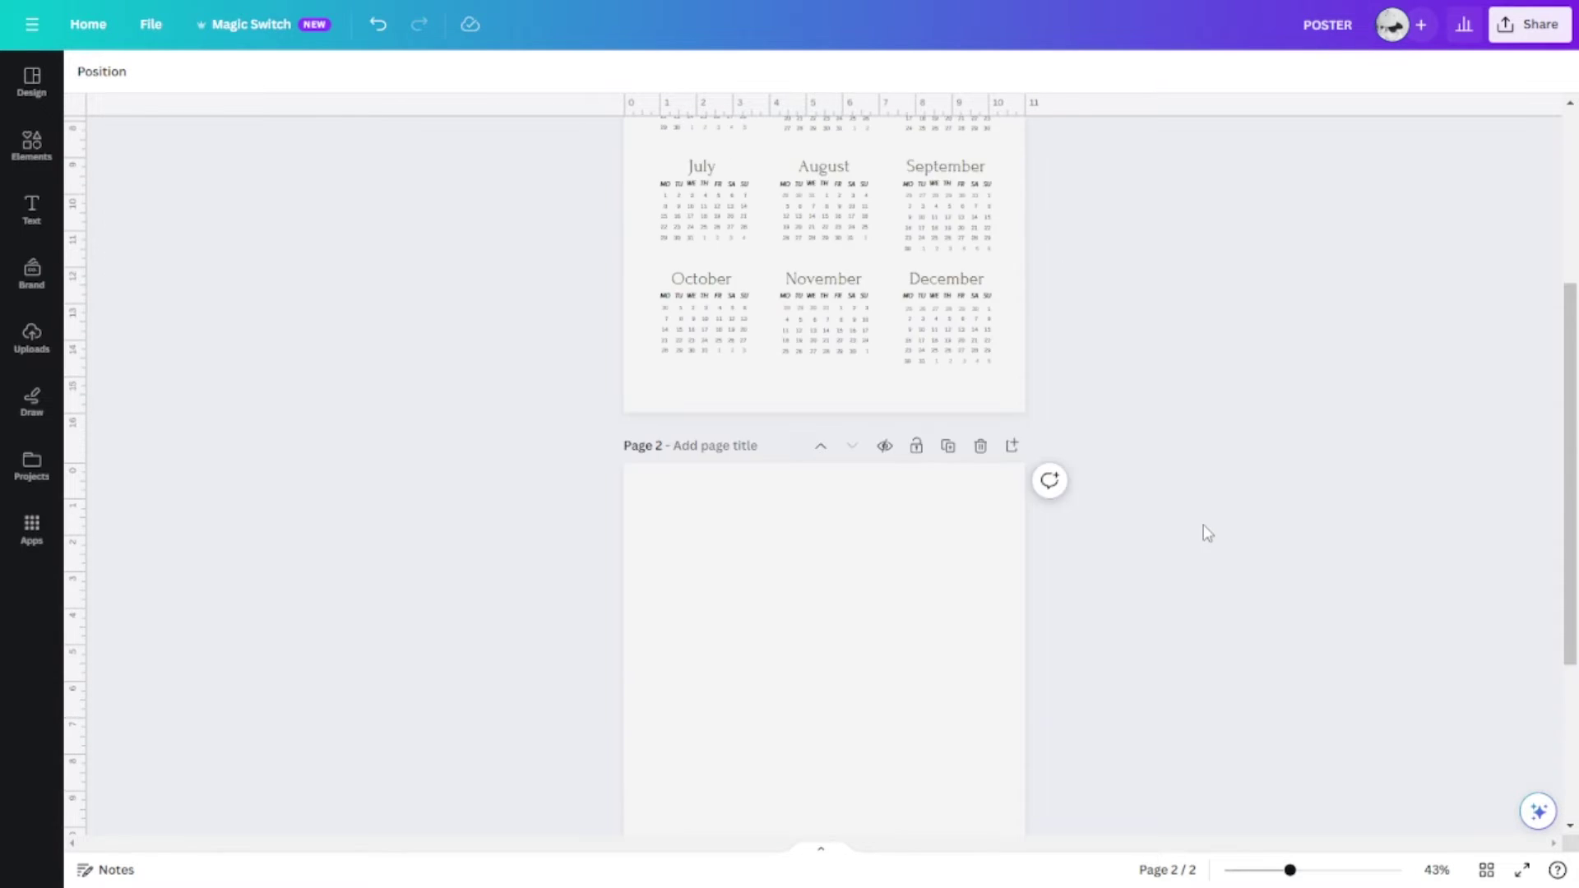
pyautogui.scroll(-2, 1205, 544)
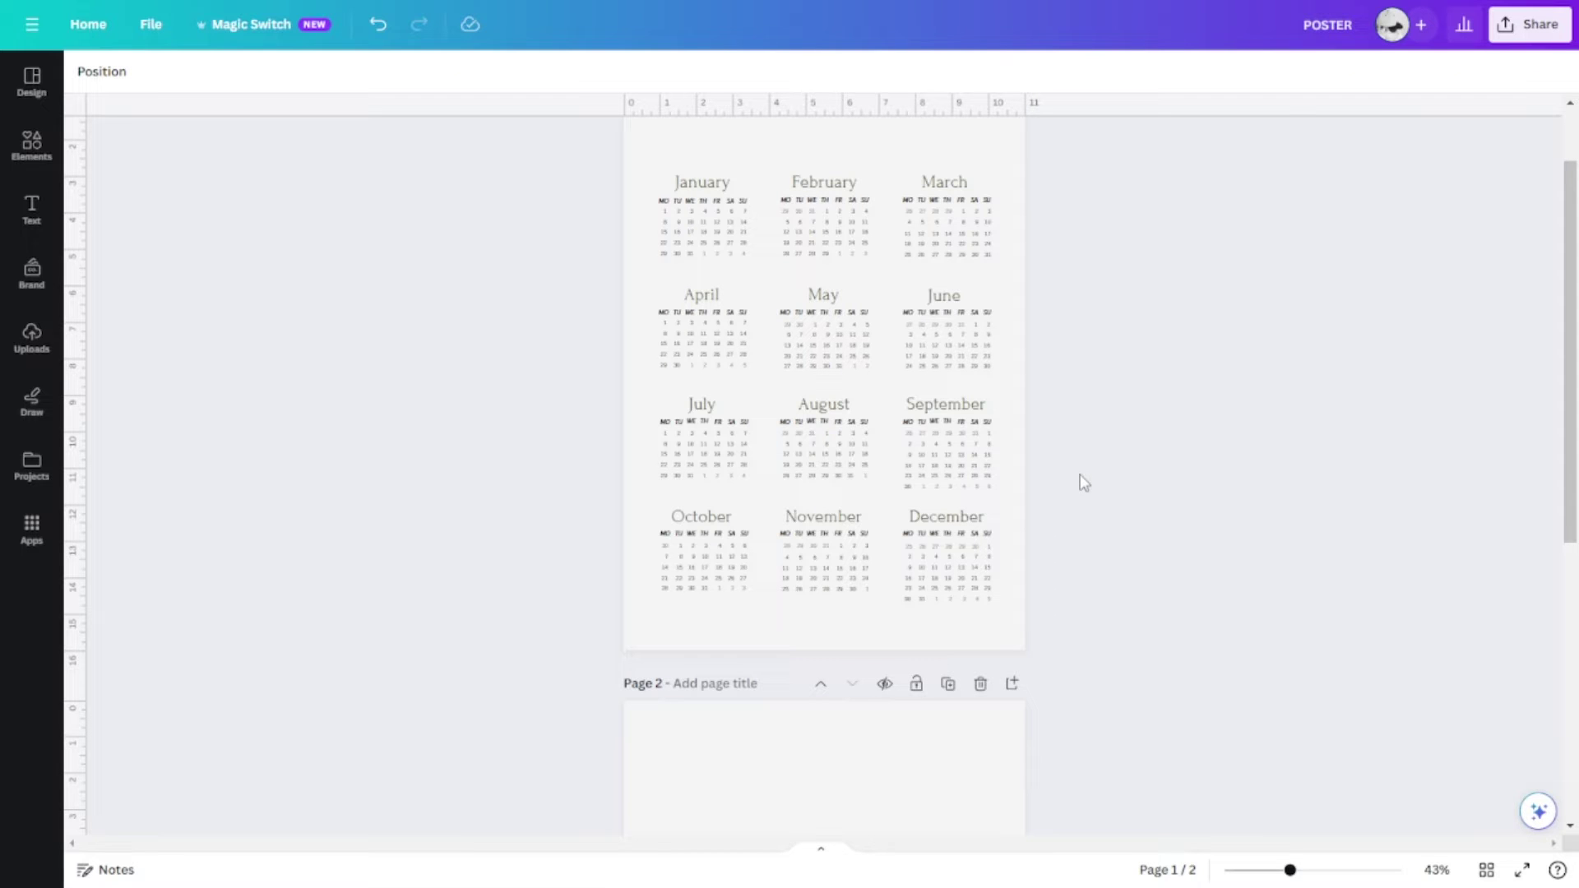
pyautogui.scroll(2, 1083, 482)
pyautogui.scroll(-2, 1155, 451)
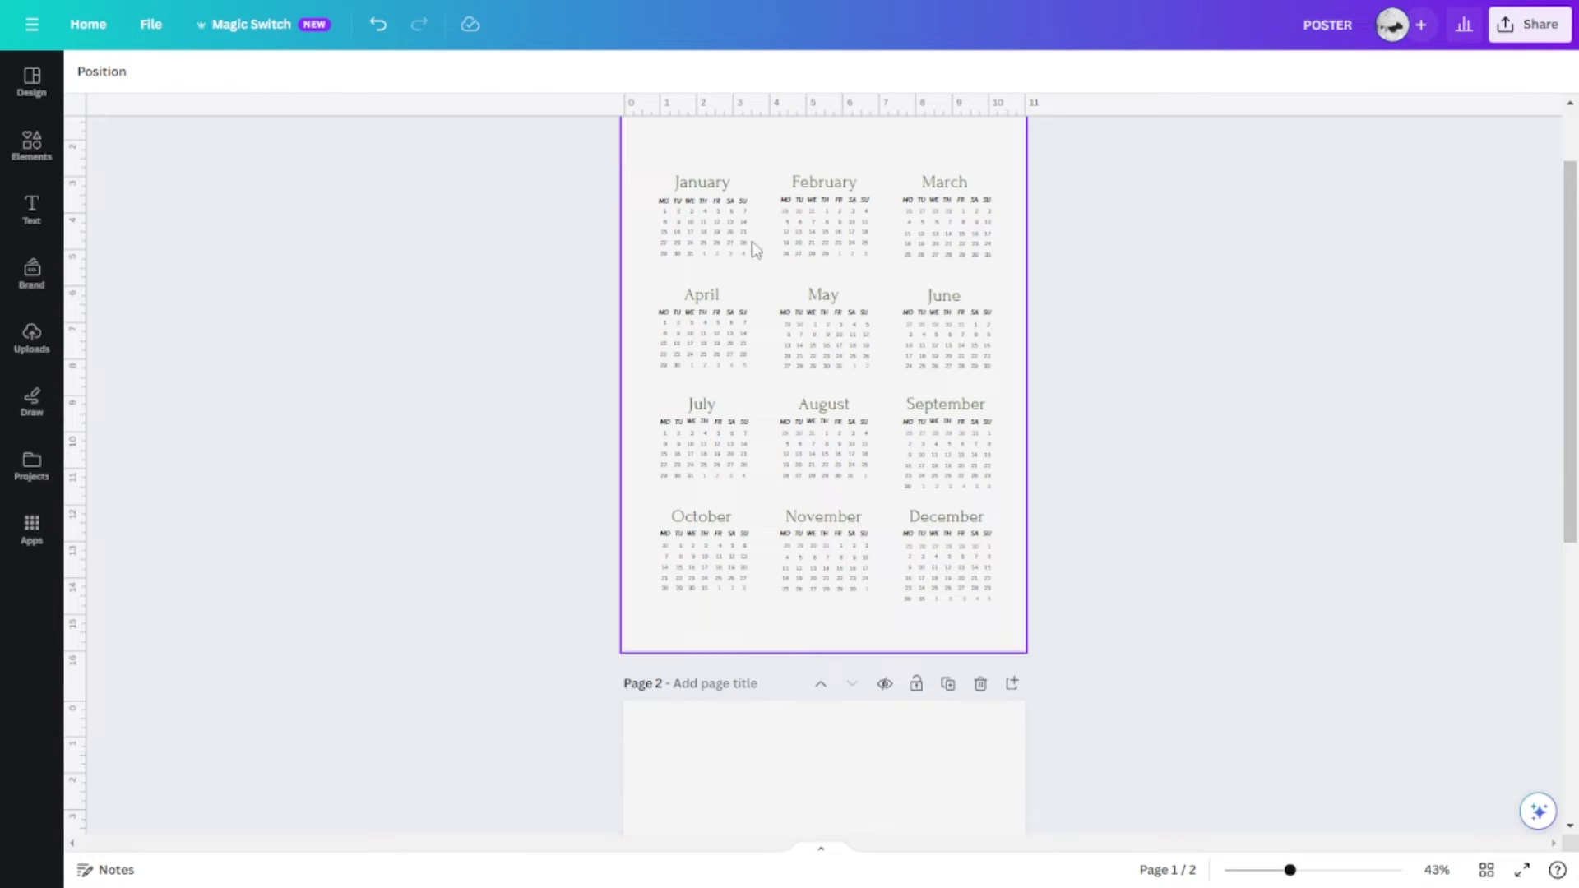
# Step: Group the January and February month grids and move the group to the upper part of page 2
pyautogui.moveTo(657, 155); pyautogui.dragTo(880, 276)
pyautogui.click(1086, 428)
pyautogui.moveTo(657, 159); pyautogui.dragTo(874, 275)
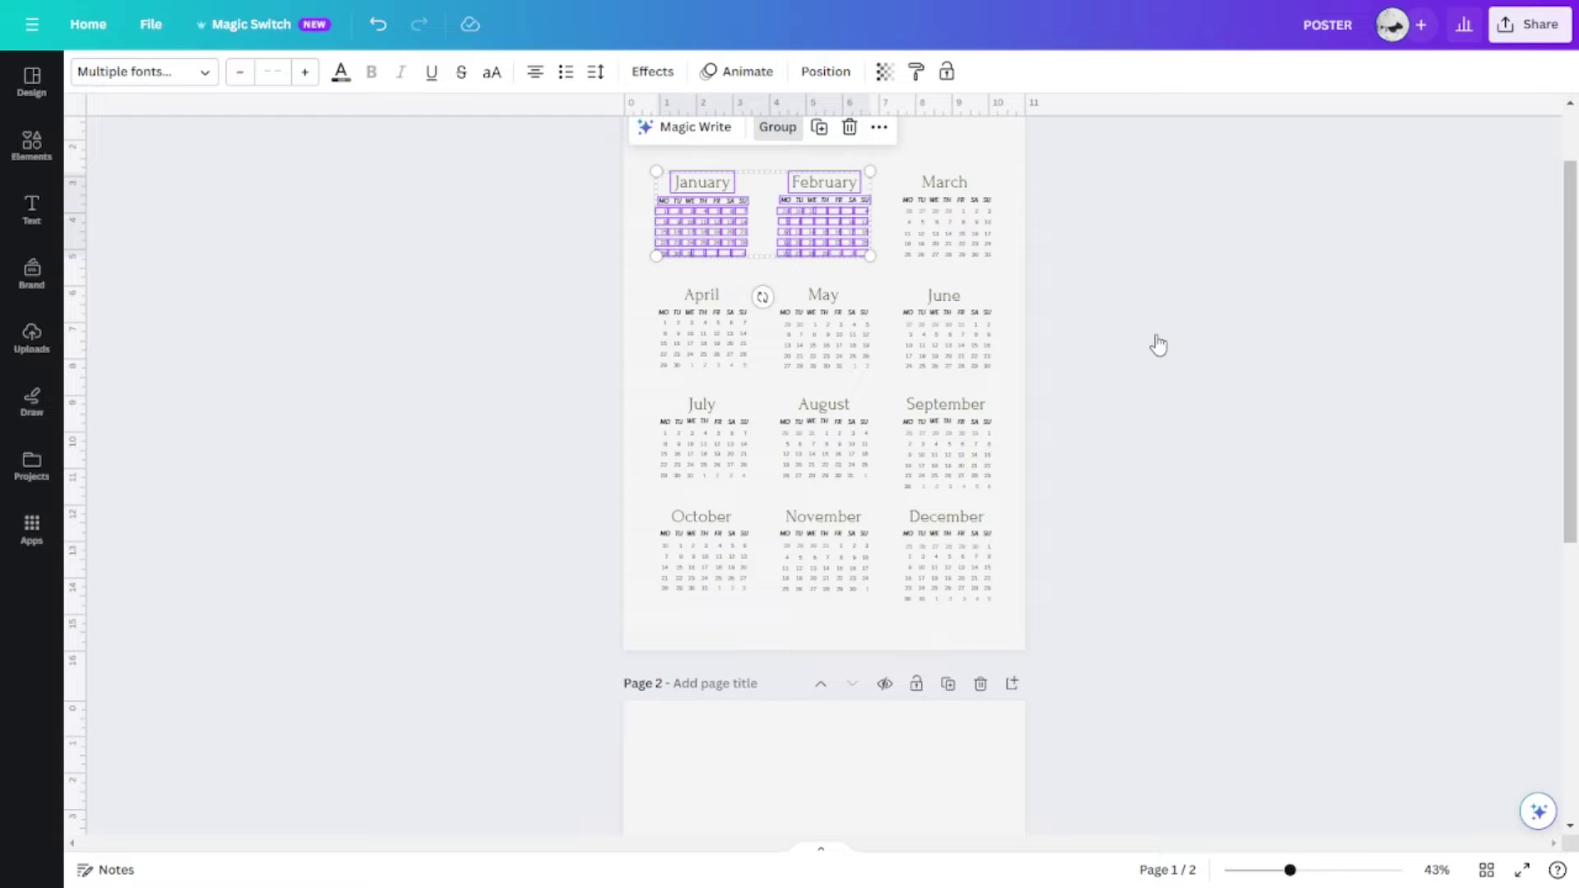
pyautogui.hotkey('ctrl', 'g')
pyautogui.moveTo(802, 199); pyautogui.dragTo(814, 790)
pyautogui.scroll(-5, 1330, 437)
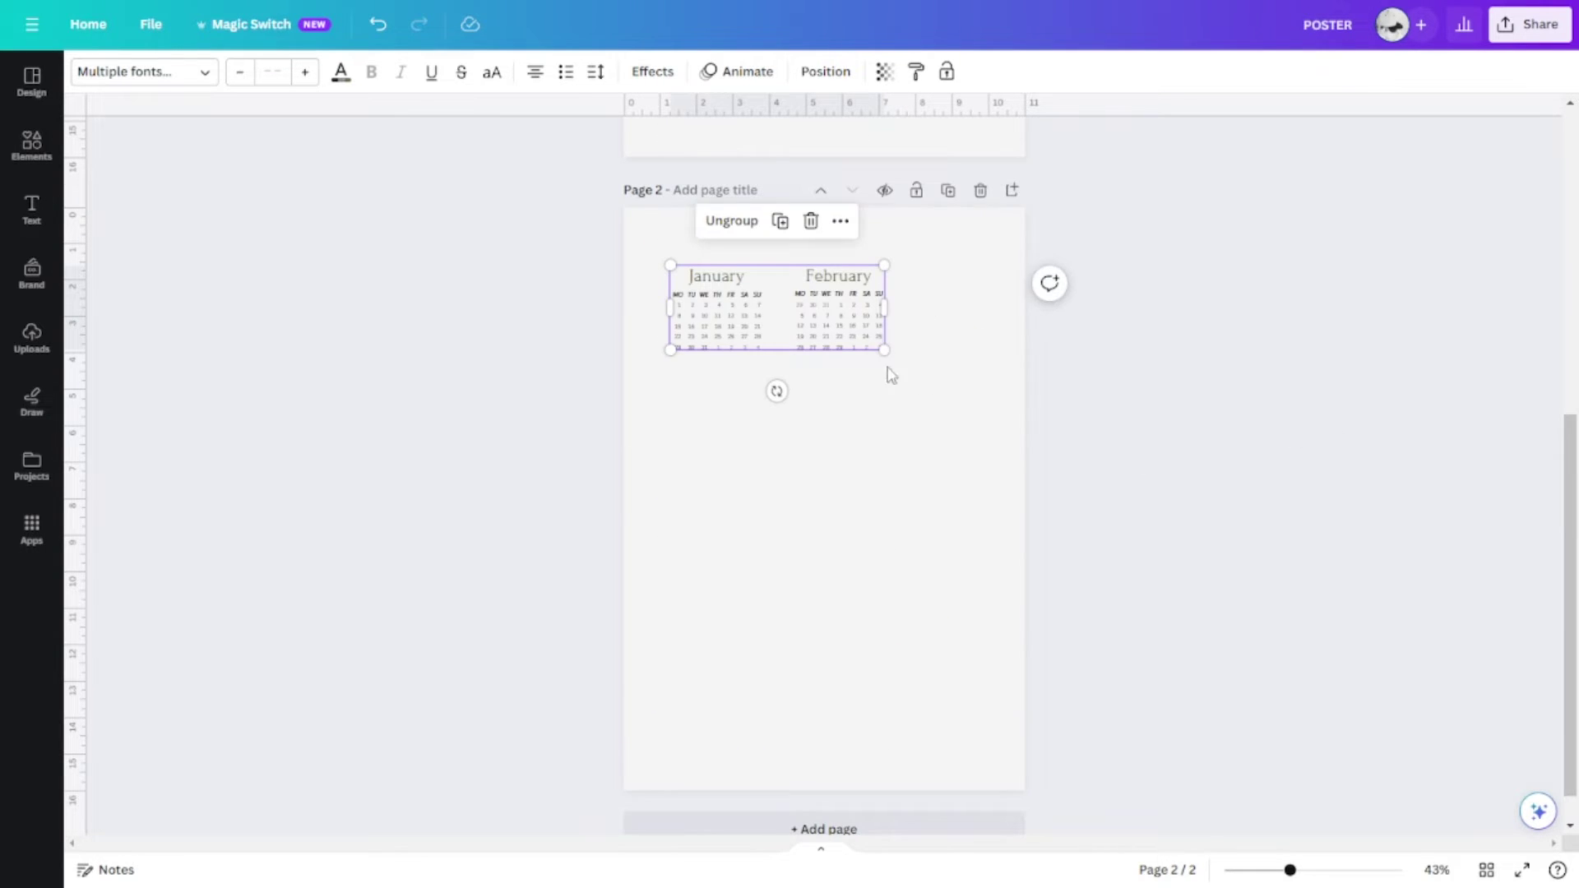
# Step: Shift the January and February group slightly toward the left edge of page 2
pyautogui.moveTo(841, 321); pyautogui.dragTo(817, 338)
pyautogui.click(1248, 437)
# Step: Place the March and April month grids side by side in the empty upper area of page 1
pyautogui.scroll(6, 1246, 437)
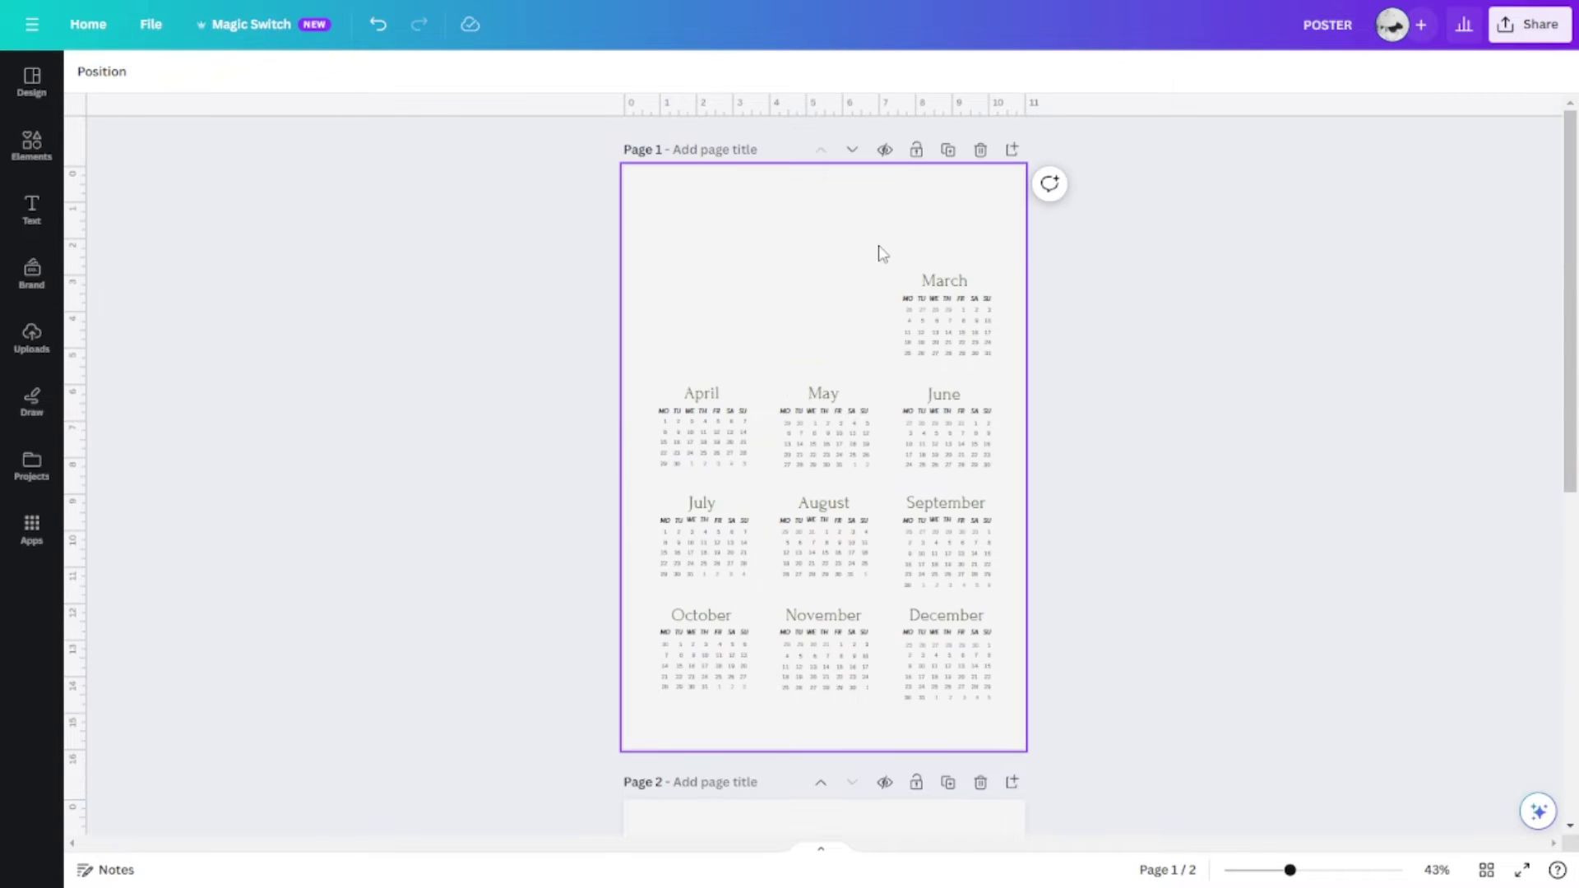
pyautogui.moveTo(856, 220); pyautogui.dragTo(1004, 372)
pyautogui.moveTo(815, 295); pyautogui.dragTo(602, 220)
pyautogui.click(646, 359)
pyautogui.moveTo(648, 362); pyautogui.dragTo(757, 490)
pyautogui.moveTo(719, 431); pyautogui.dragTo(830, 232)
# Step: Group the March and April grids and place the group directly below January and February on page 2
pyautogui.click(945, 310)
pyautogui.moveTo(944, 310); pyautogui.dragTo(670, 206)
pyautogui.click(792, 153)
pyautogui.moveTo(808, 239); pyautogui.dragTo(903, 791)
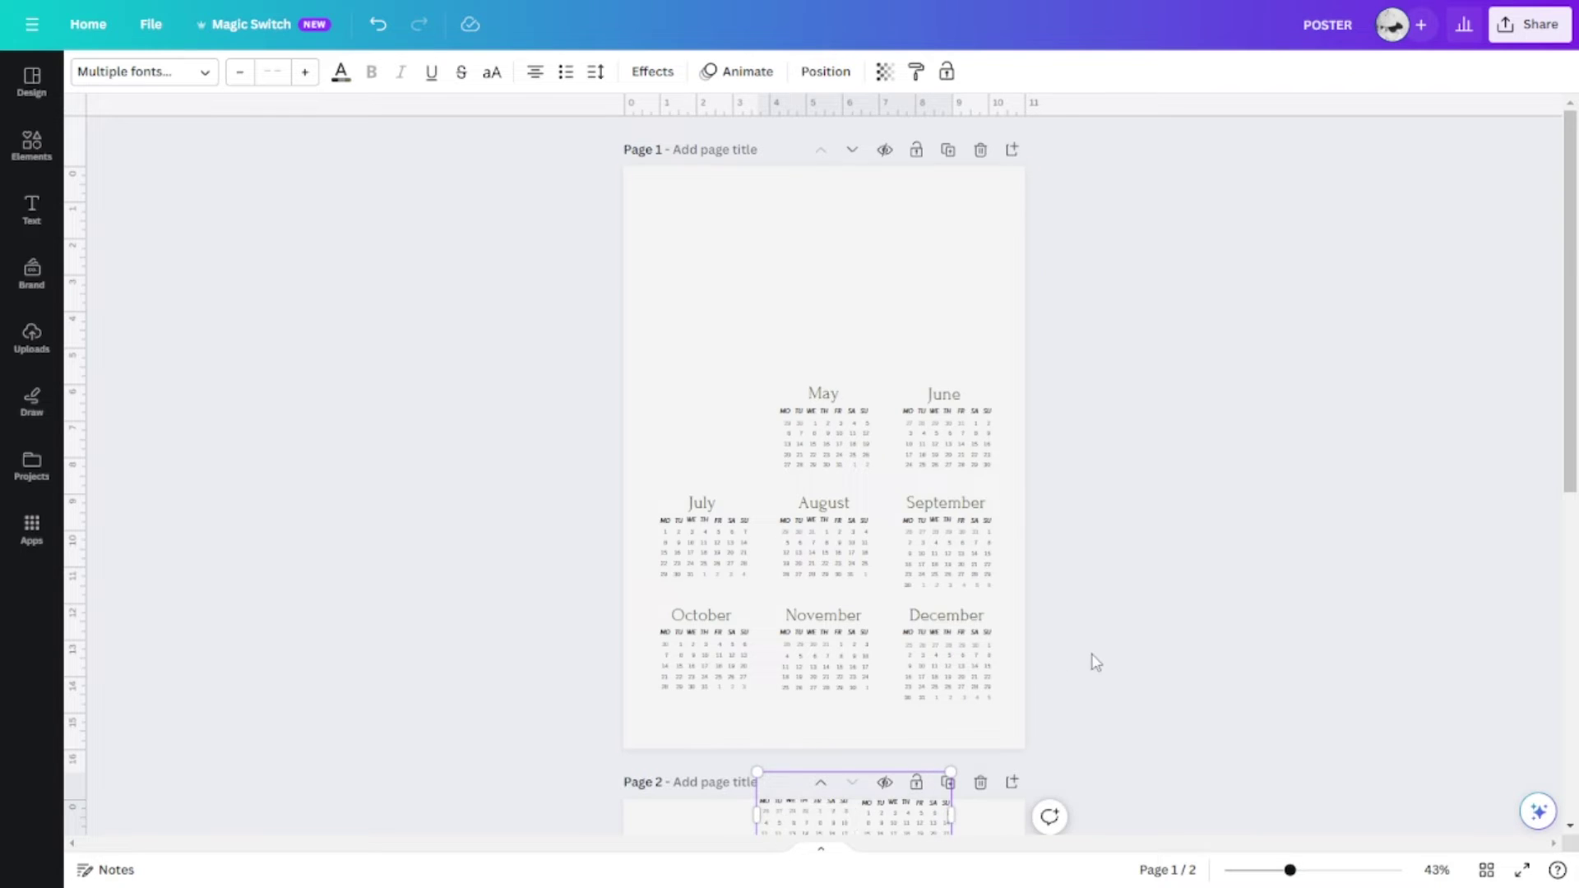
pyautogui.scroll(-5, 1082, 677)
pyautogui.moveTo(849, 200); pyautogui.dragTo(729, 395)
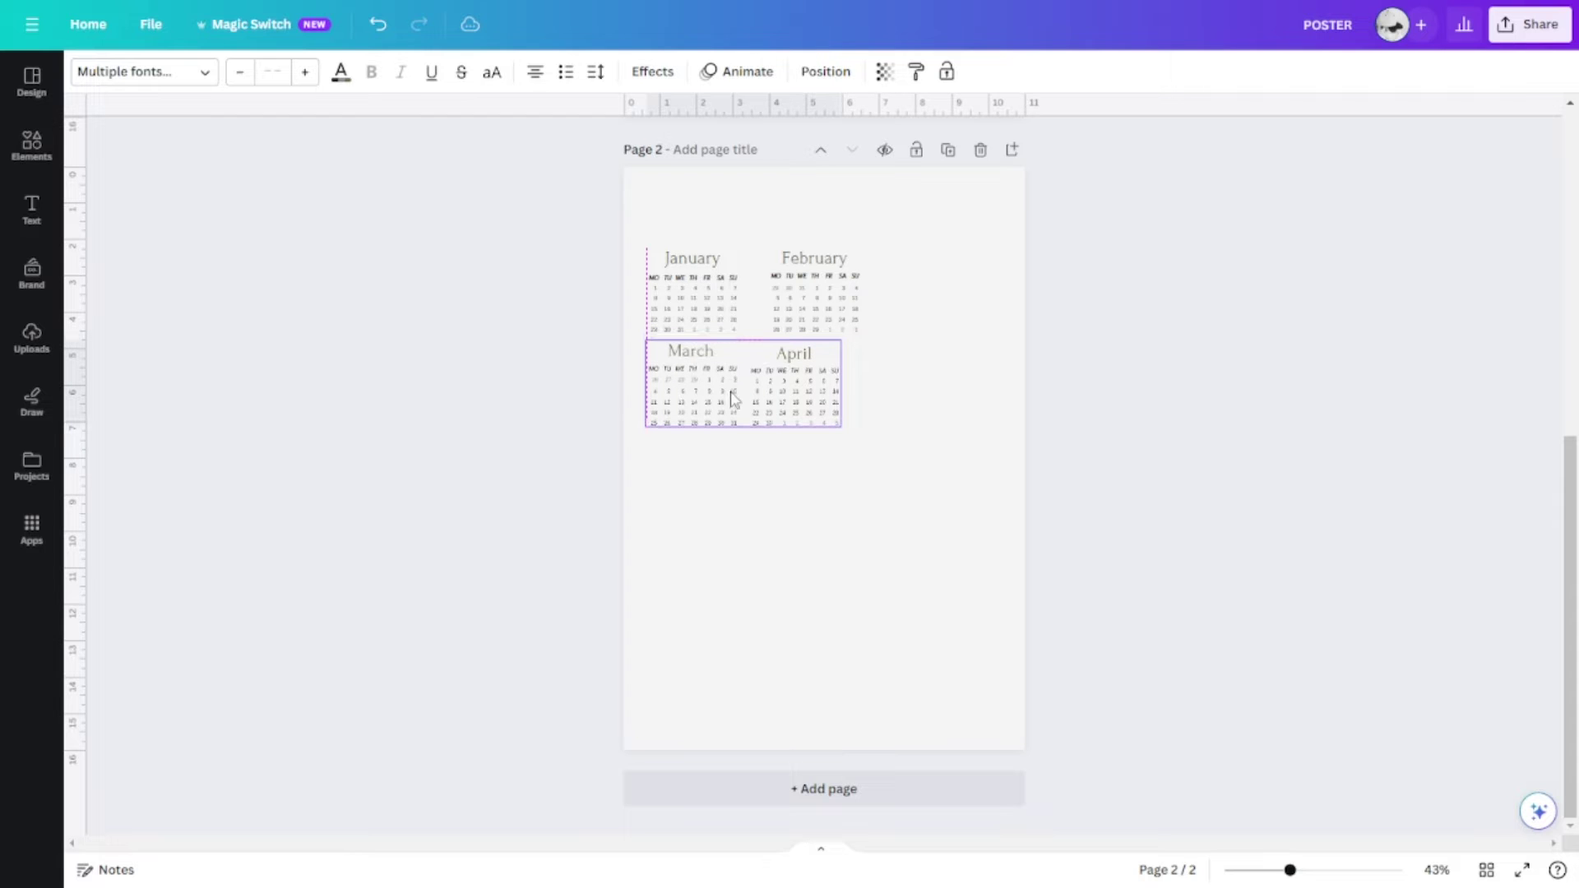
# Step: Ungroup January and February and move the February grid closer to January, in line above April
pyautogui.click(872, 374)
pyautogui.moveTo(909, 338); pyautogui.dragTo(773, 253)
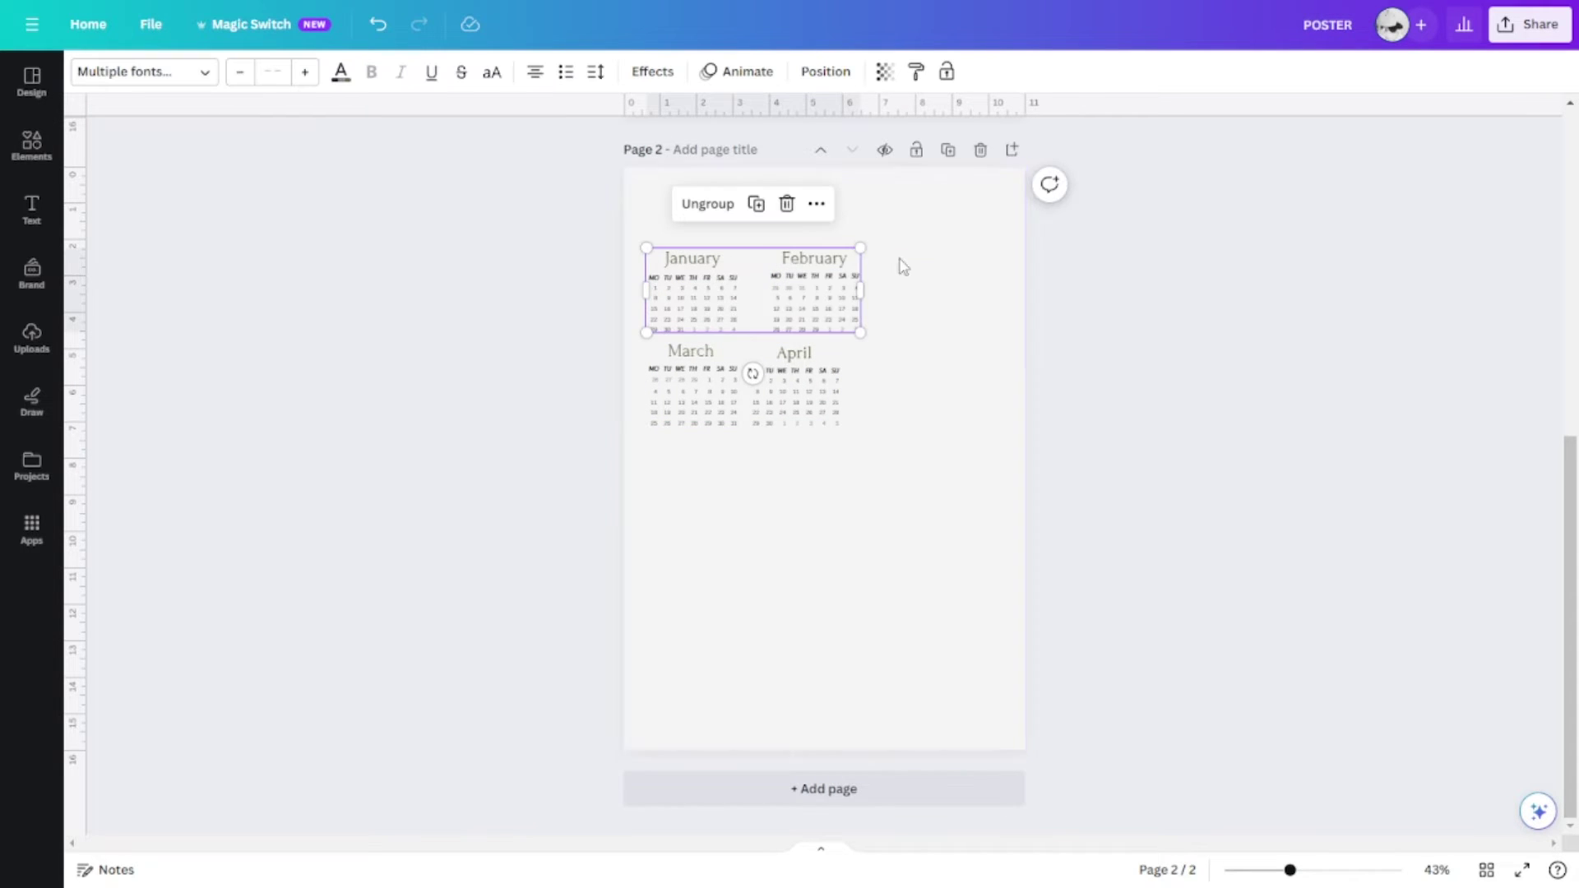
pyautogui.click(736, 212)
pyautogui.click(902, 345)
pyautogui.moveTo(902, 345); pyautogui.dragTo(811, 291)
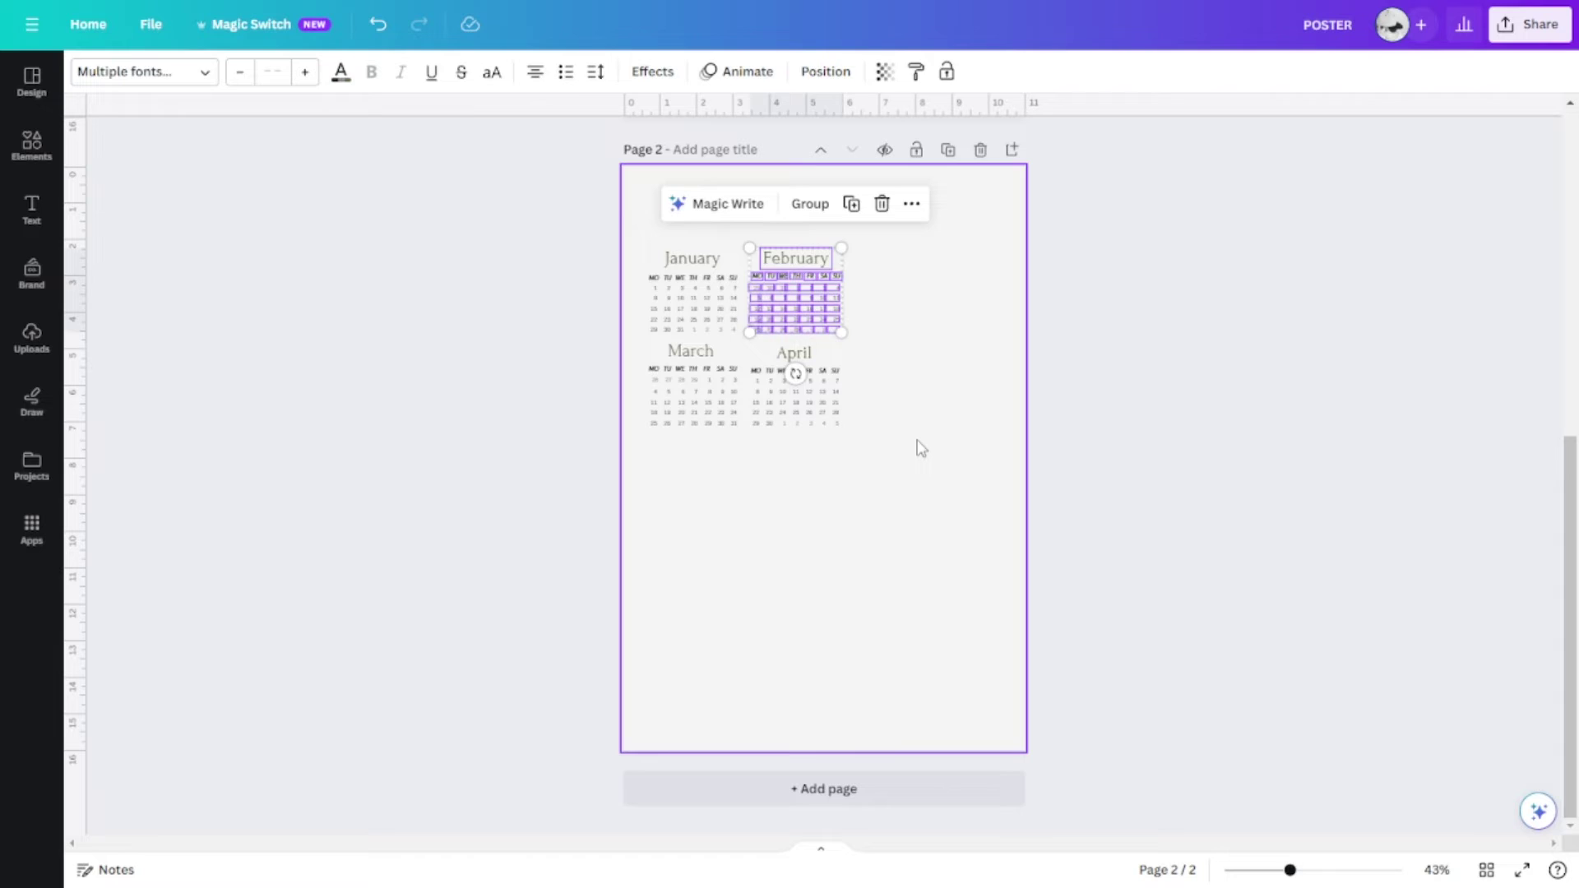
pyautogui.click(917, 444)
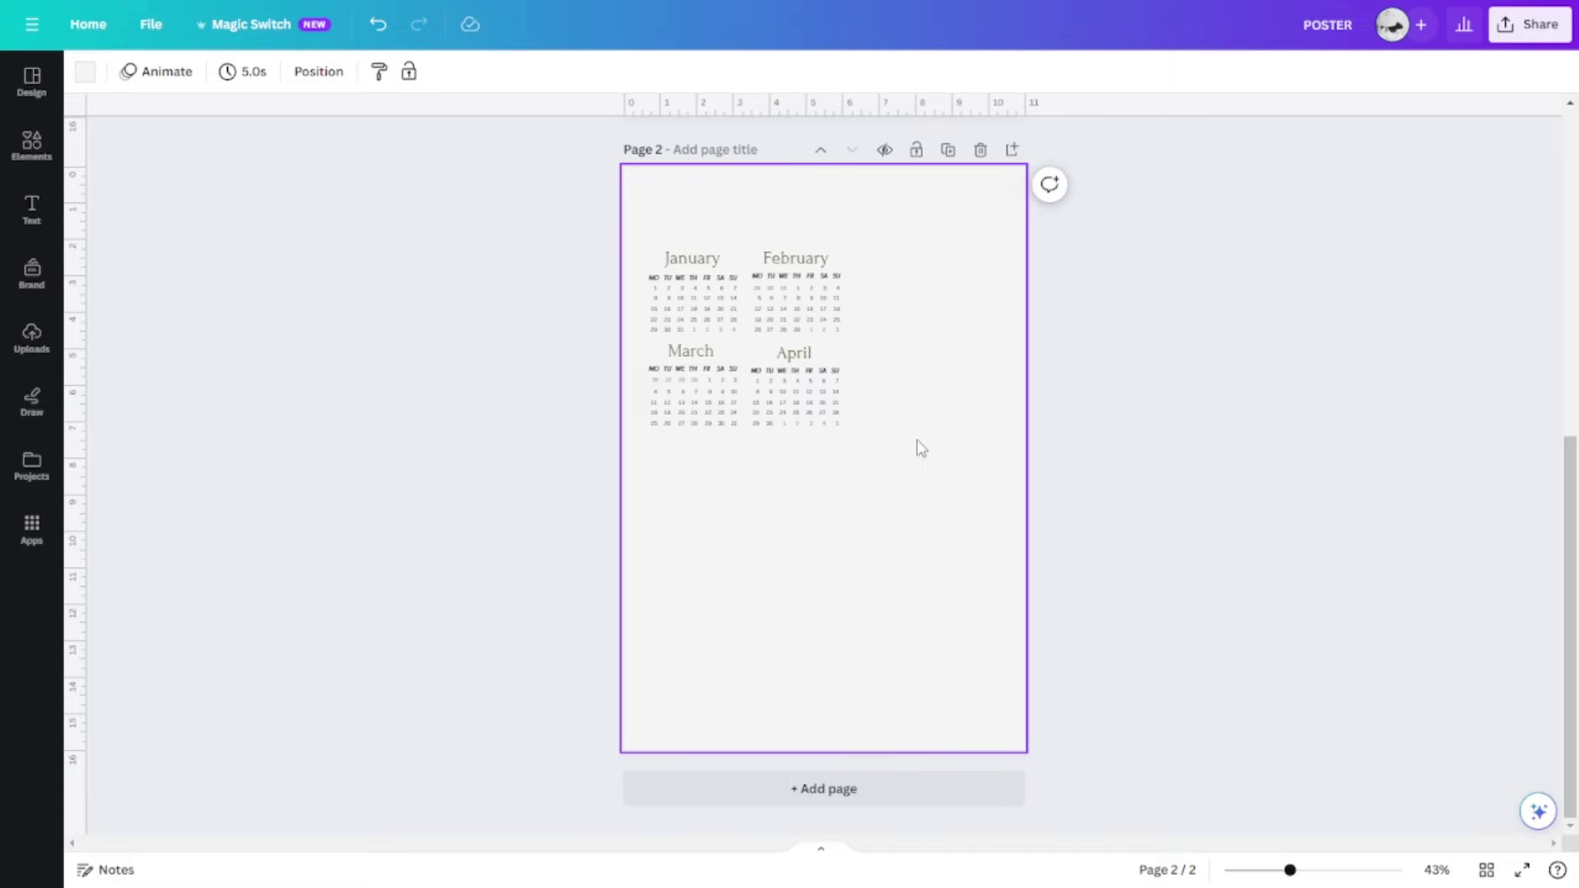
# Step: Group the May and June grids on page 1 and place the group below March and April on page 2
pyautogui.scroll(2, 920, 447)
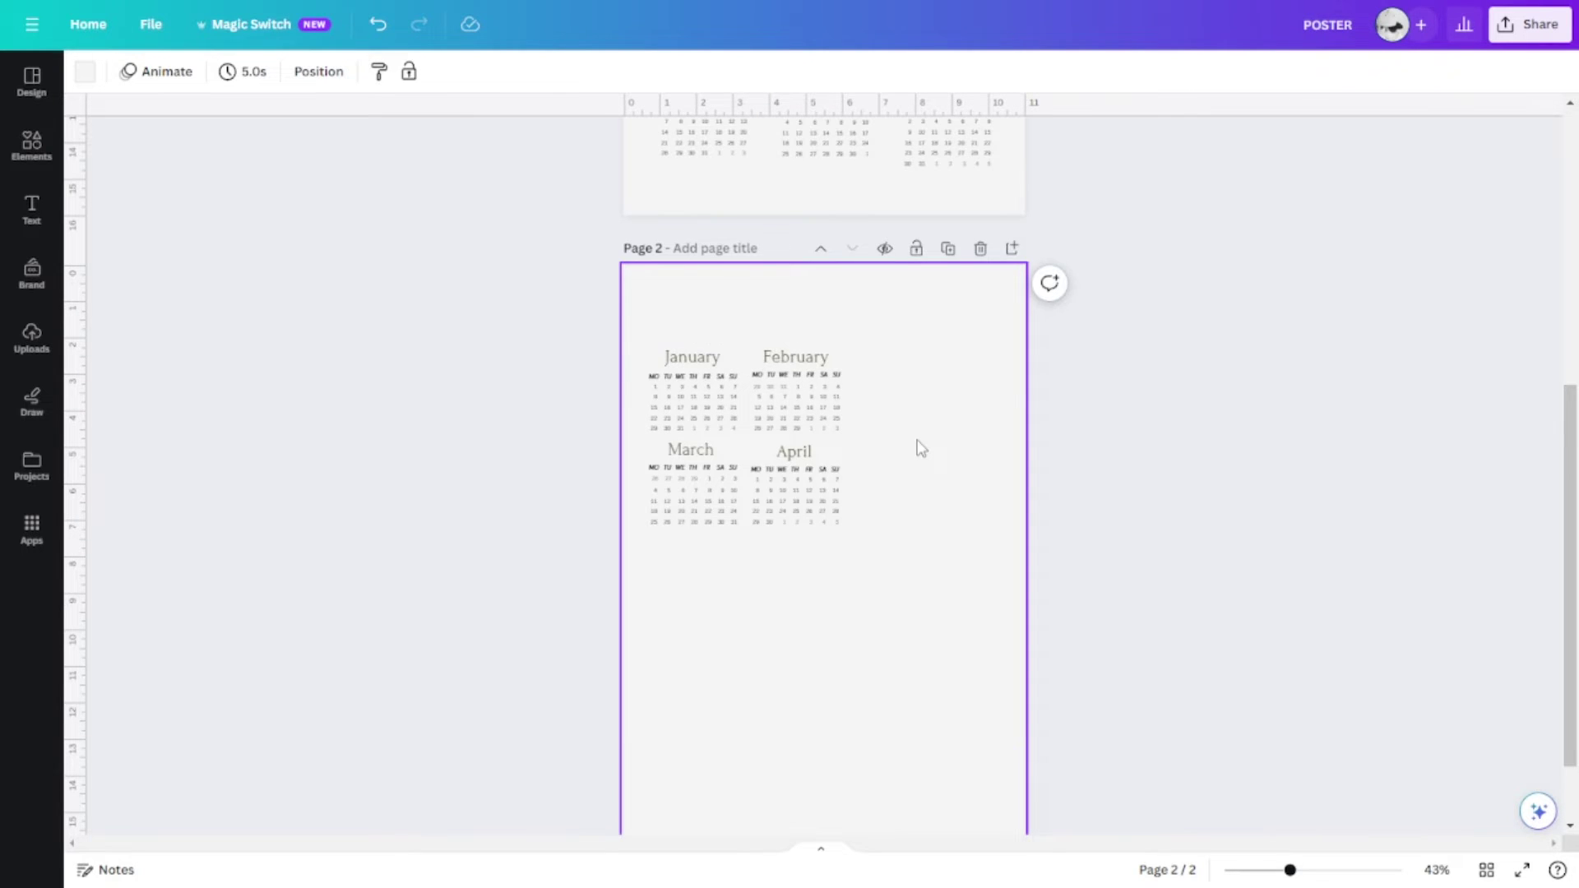
pyautogui.scroll(2, 920, 448)
pyautogui.scroll(9, 856, 575)
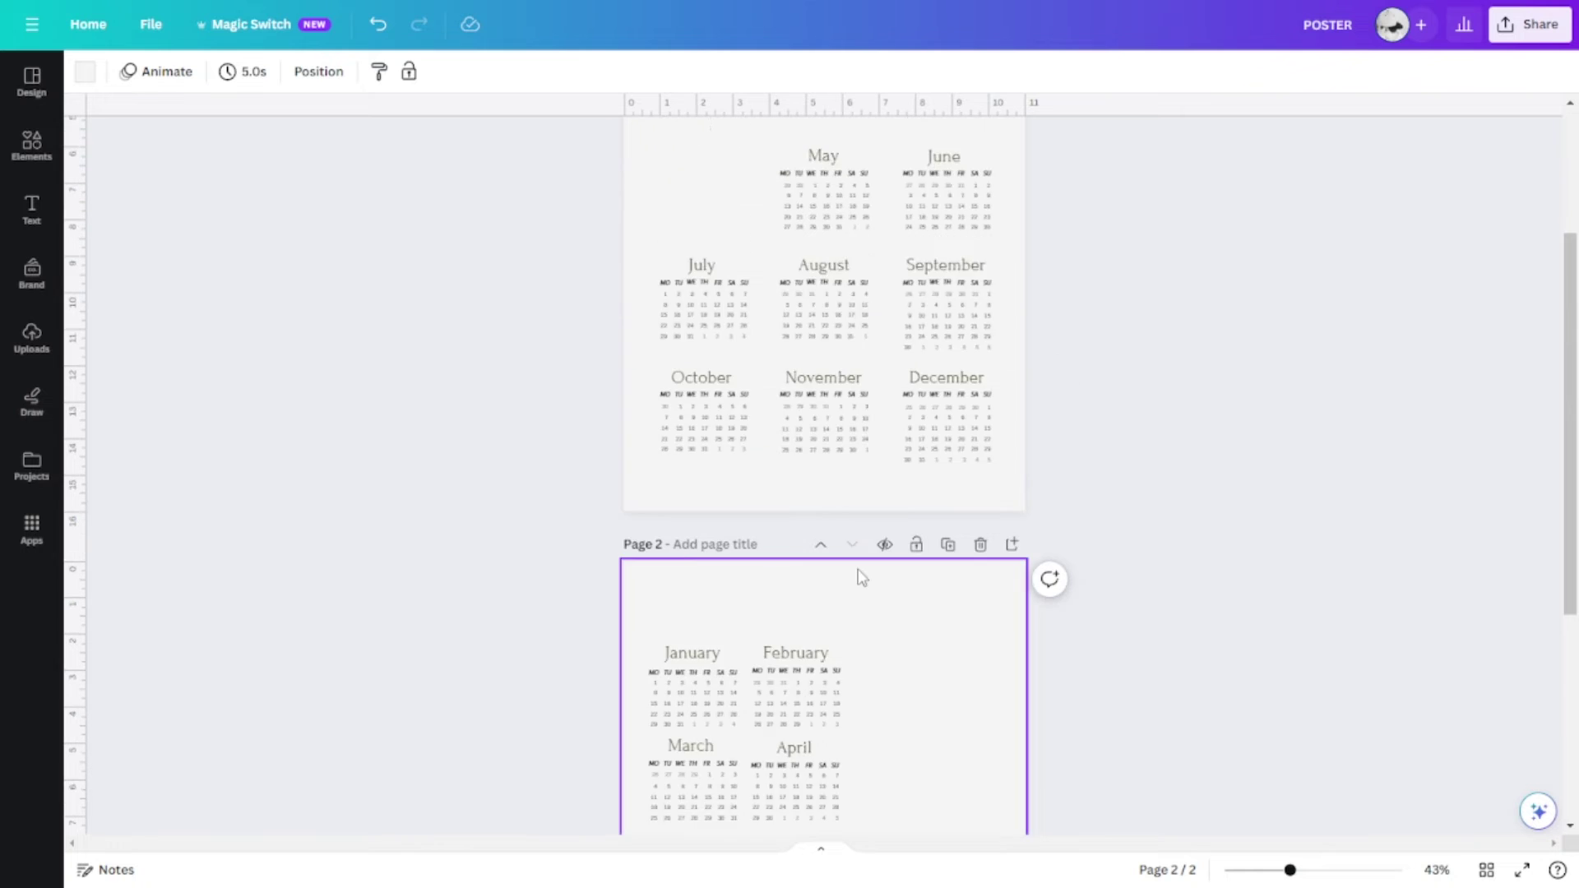
pyautogui.moveTo(774, 348); pyautogui.dragTo(1010, 500)
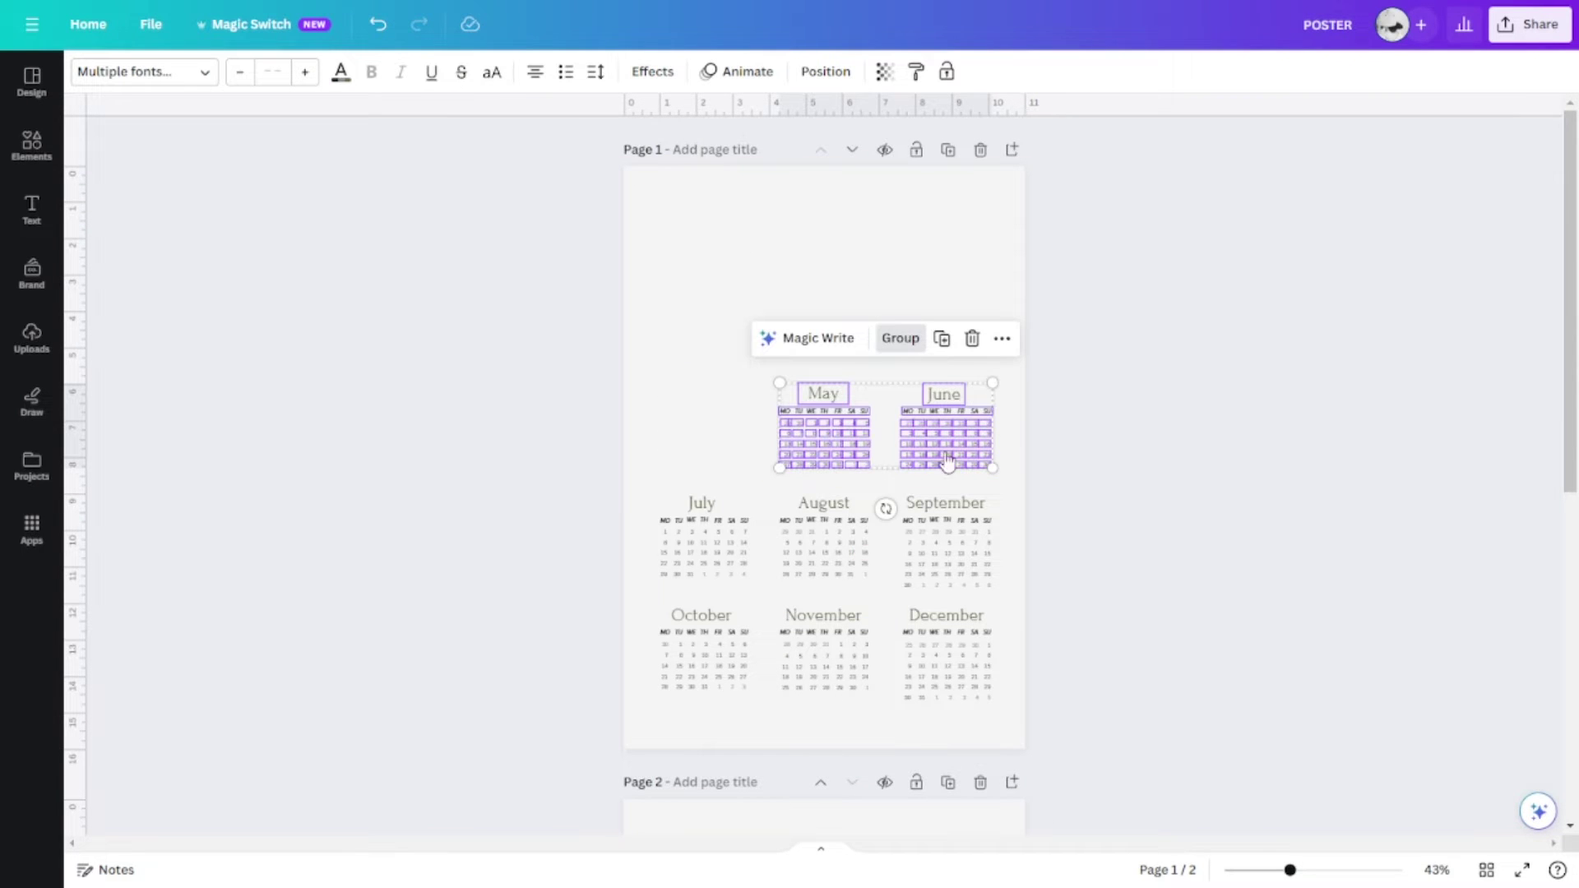
pyautogui.hotkey('ctrl', 'g')
pyautogui.scroll(-4, 970, 370)
pyautogui.moveTo(910, 224); pyautogui.dragTo(939, 720)
pyautogui.scroll(-5, 1121, 584)
pyautogui.moveTo(943, 409); pyautogui.dragTo(811, 606)
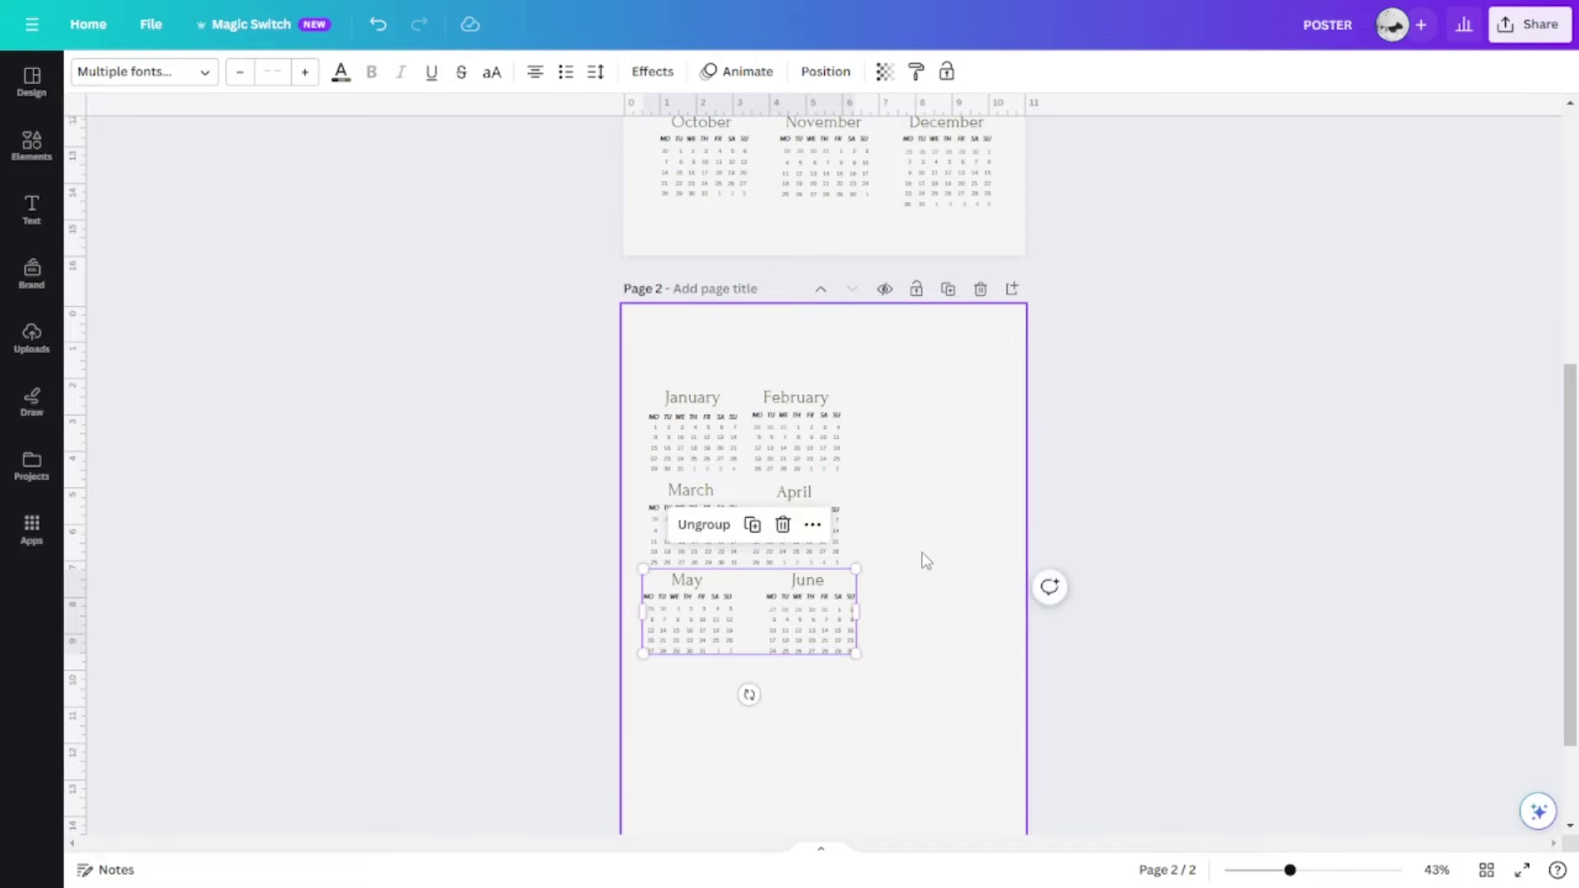
# Step: Ungroup May and June and move the June grid closer to May so it lines up under April
pyautogui.click(924, 559)
pyautogui.moveTo(905, 700); pyautogui.dragTo(786, 606)
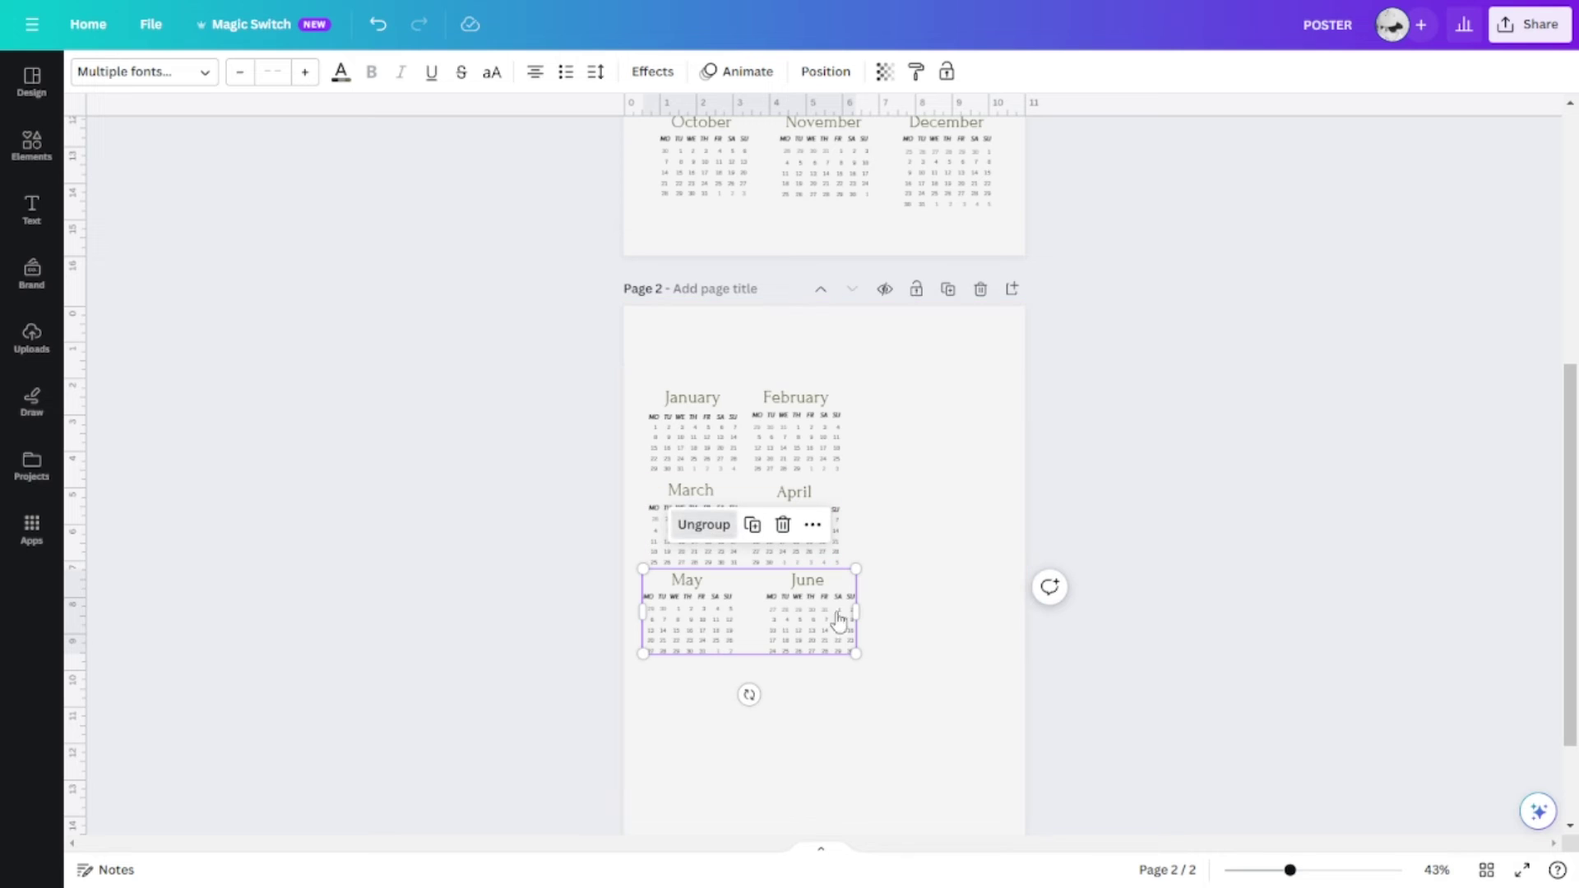
pyautogui.click(916, 668)
pyautogui.moveTo(916, 691); pyautogui.dragTo(767, 586)
pyautogui.press('Left')
pyautogui.press('Left')
pyautogui.press('Left')
pyautogui.press('Left')
pyautogui.press('Left')
pyautogui.press('Left')
pyautogui.press('Left')
pyautogui.press('Left')
pyautogui.press('Left')
pyautogui.press('Left')
pyautogui.press('Left')
pyautogui.press('Left')
pyautogui.press('Left')
pyautogui.press('Left')
pyautogui.press('Left')
pyautogui.press('Left')
pyautogui.press('Left')
pyautogui.press('Left')
pyautogui.press('Left')
pyautogui.press('Left')
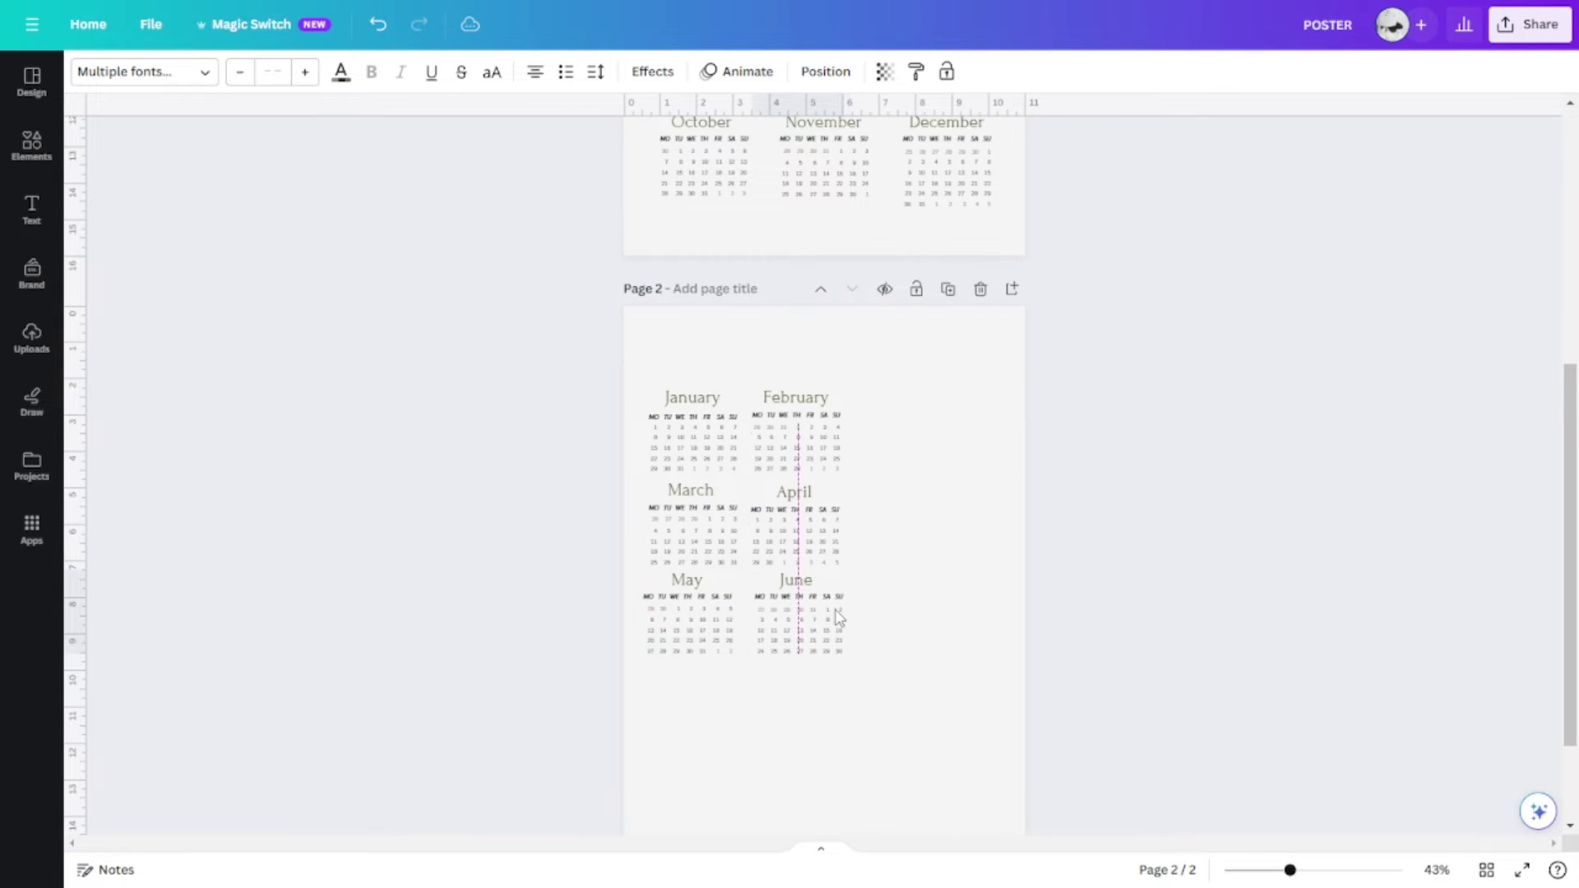
pyautogui.click(950, 653)
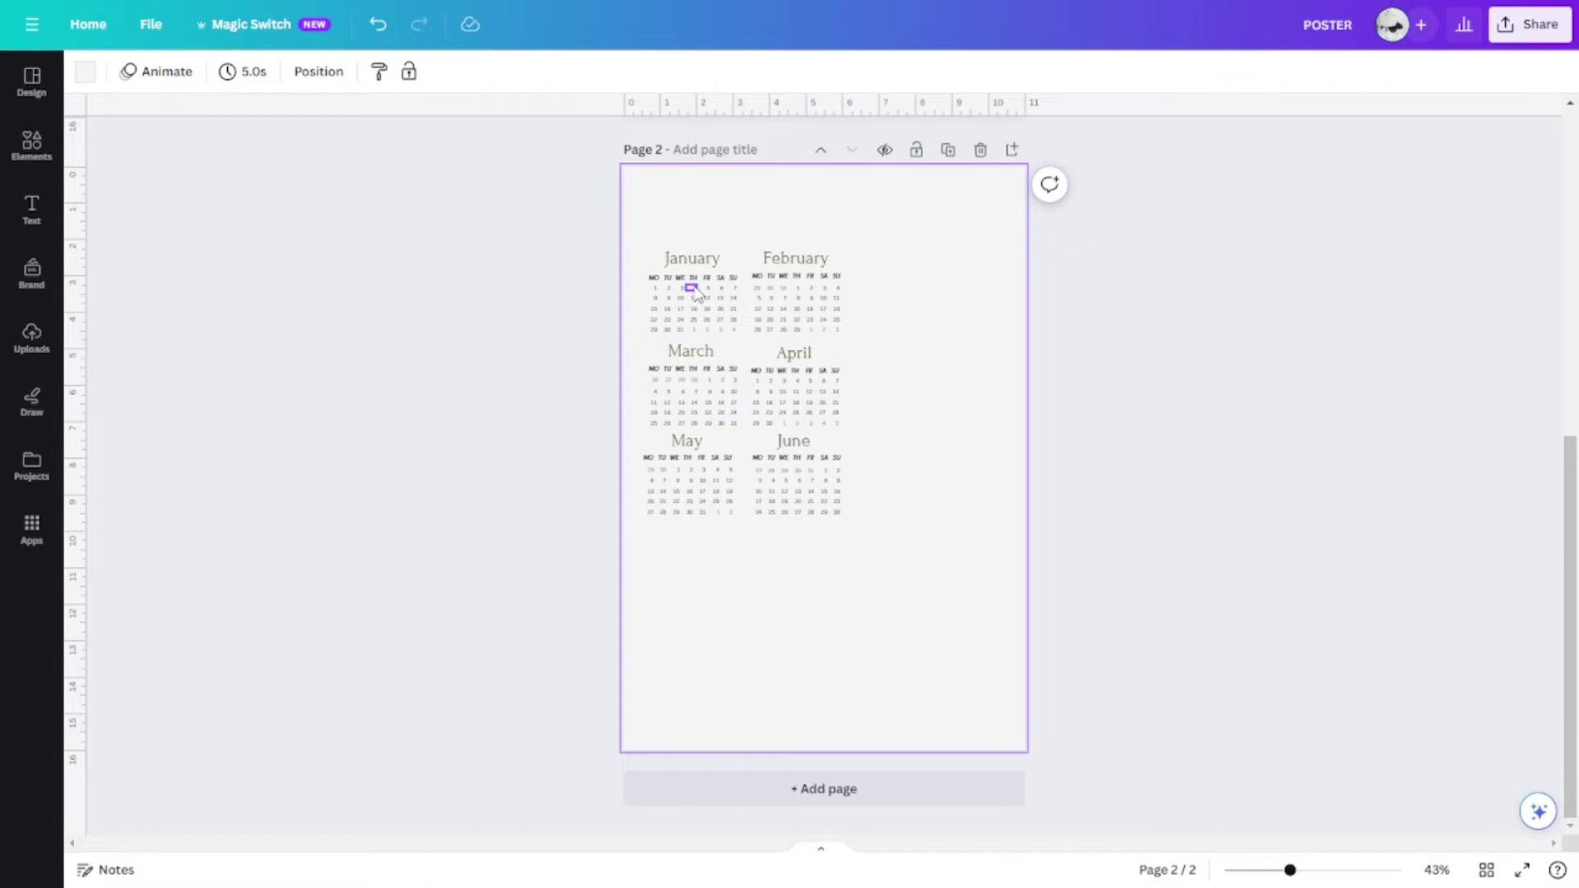
# Step: Group the July and August grids on page 1 and place the group below May and June on page 2
pyautogui.scroll(6, 973, 497)
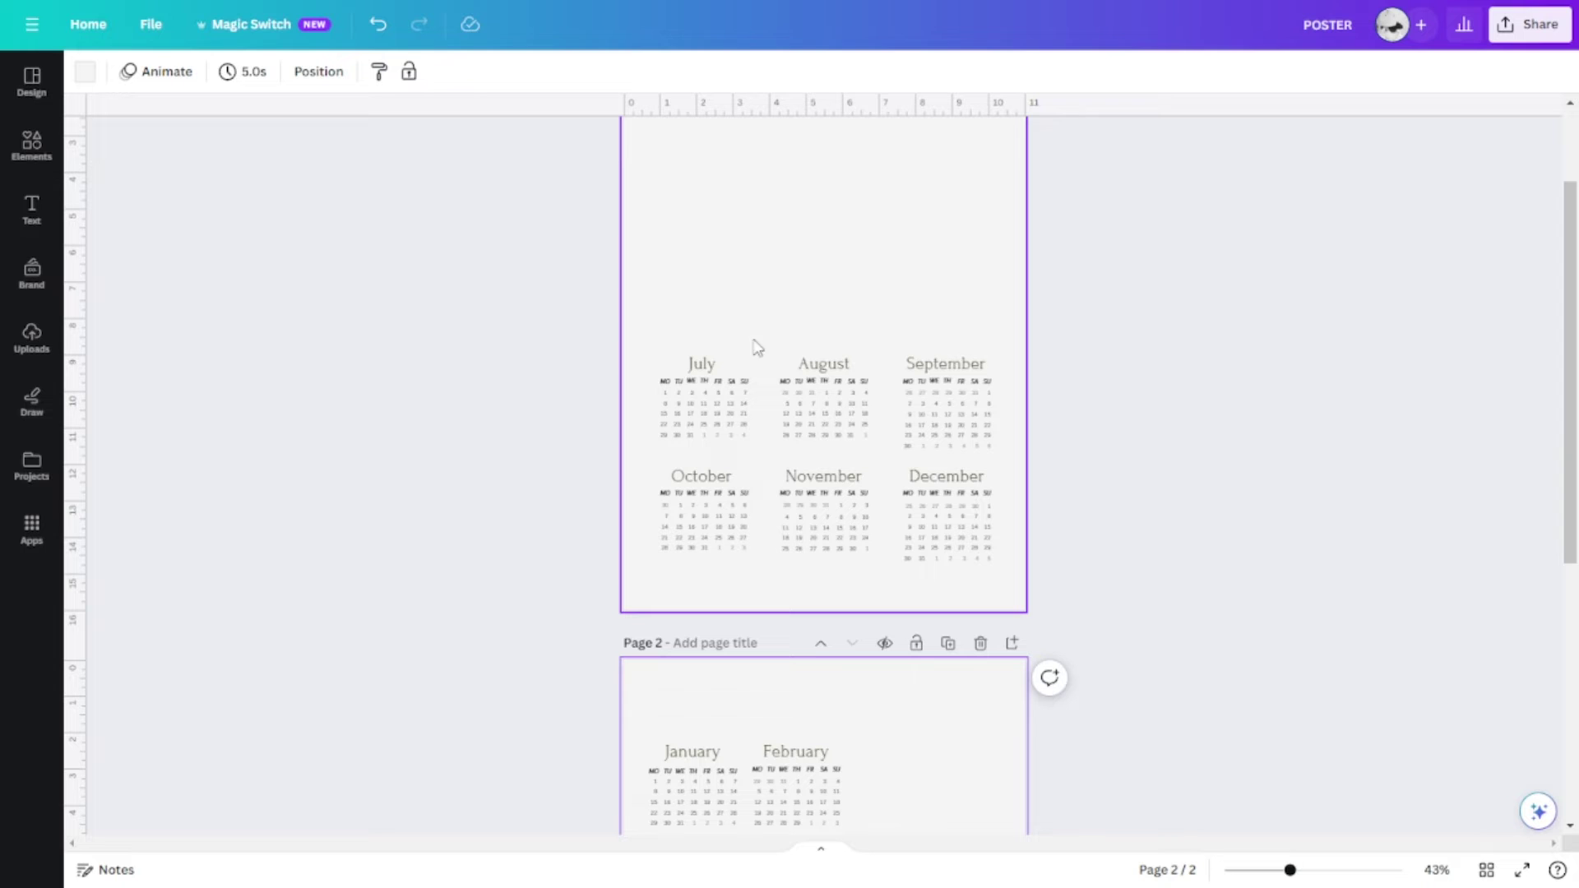
pyautogui.moveTo(664, 293); pyautogui.dragTo(877, 449)
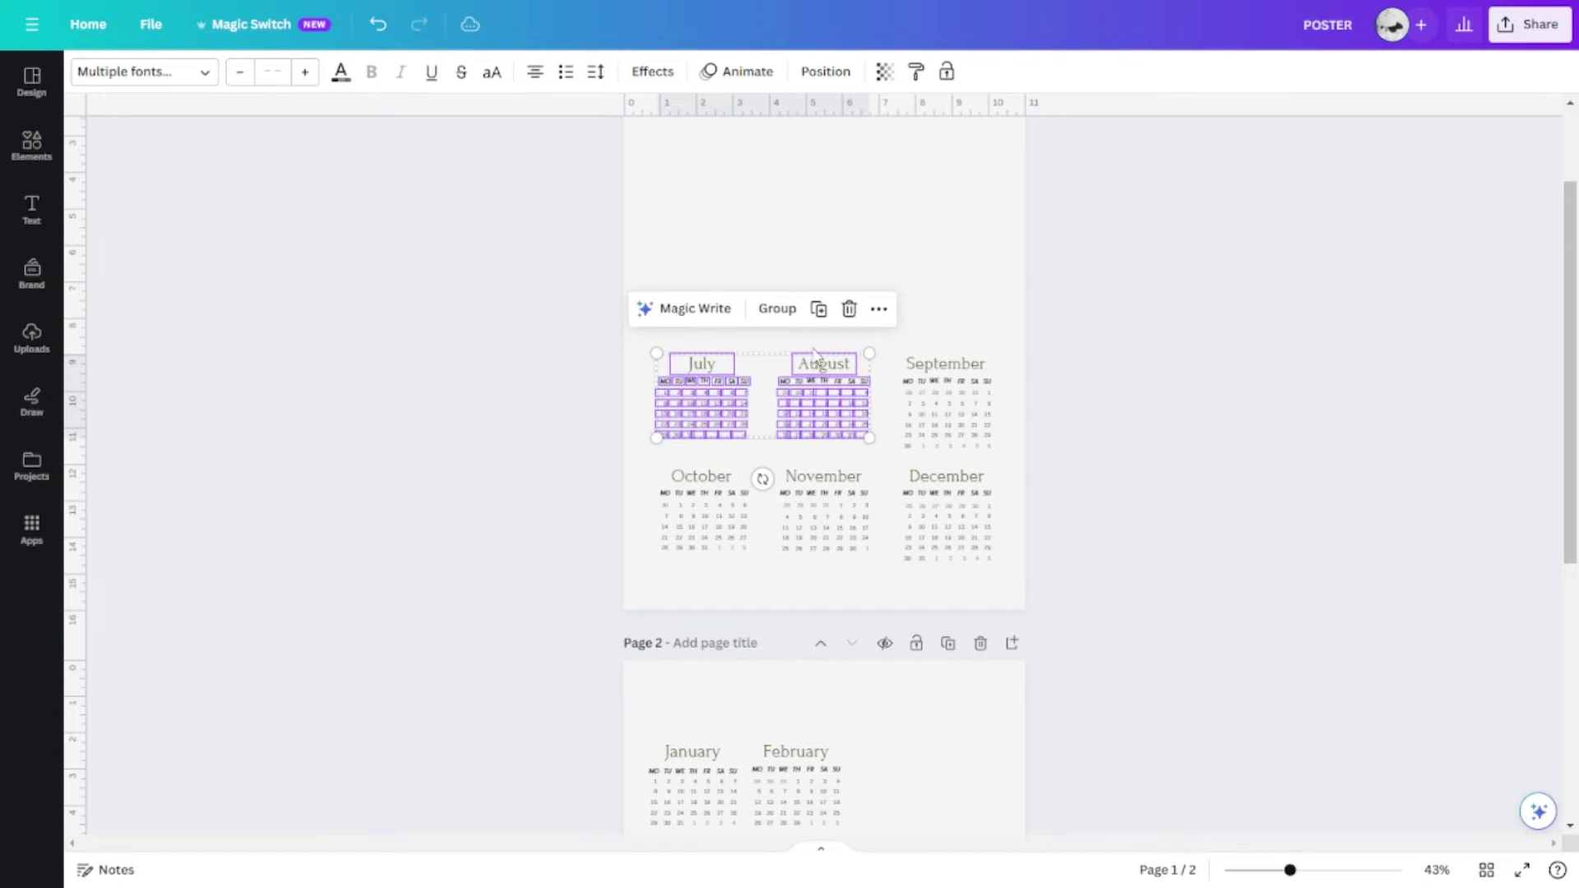
pyautogui.click(777, 317)
pyautogui.moveTo(782, 390); pyautogui.dragTo(1016, 688)
pyautogui.scroll(-5, 955, 702)
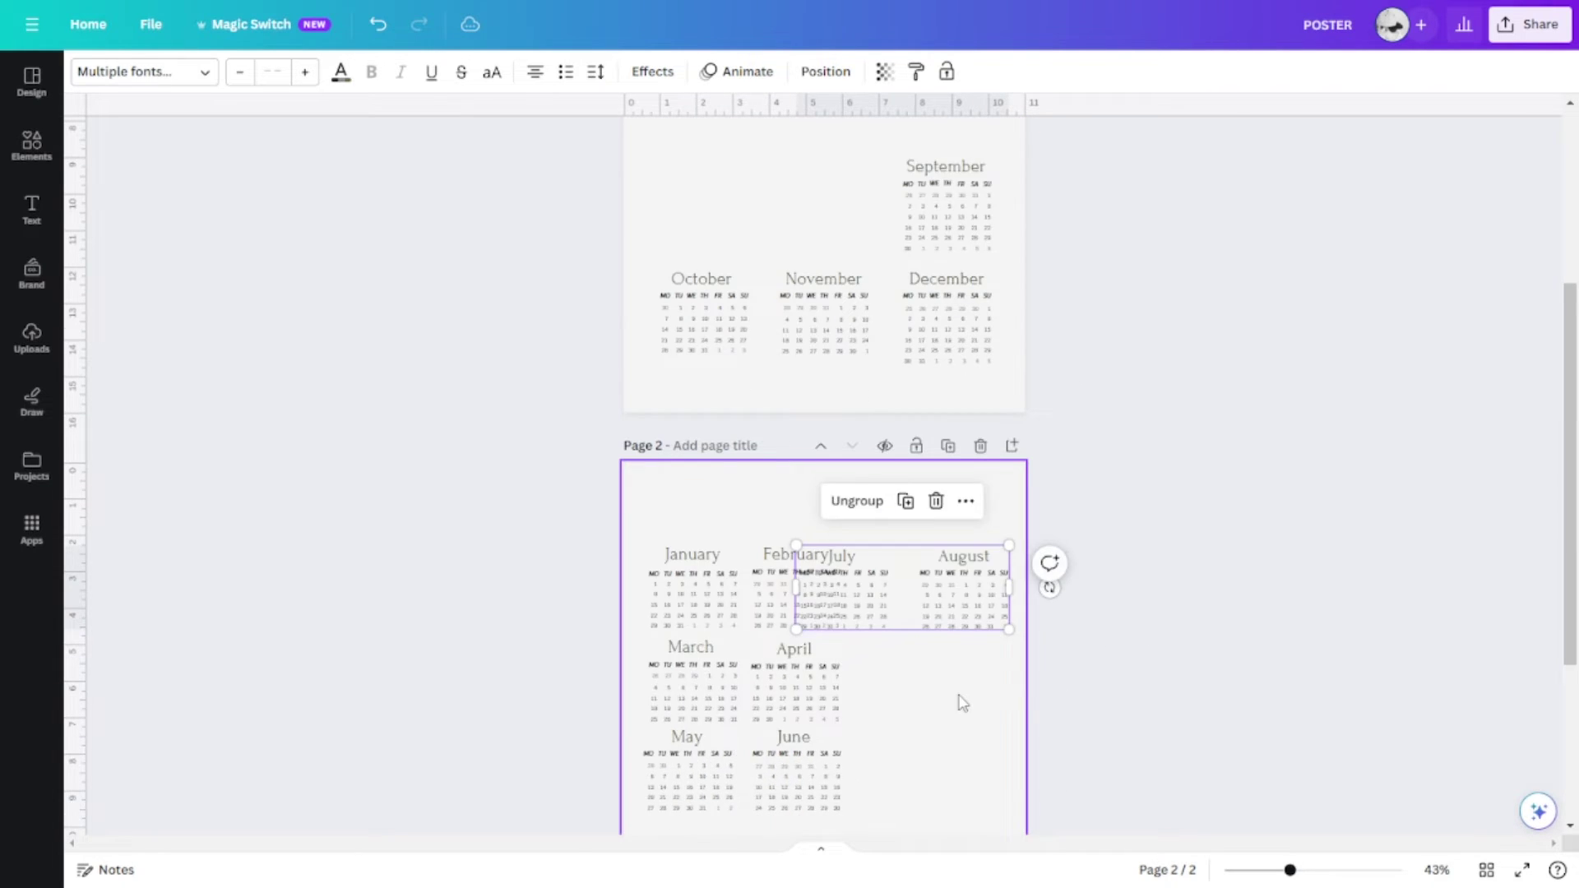
pyautogui.moveTo(938, 282); pyautogui.dragTo(787, 559)
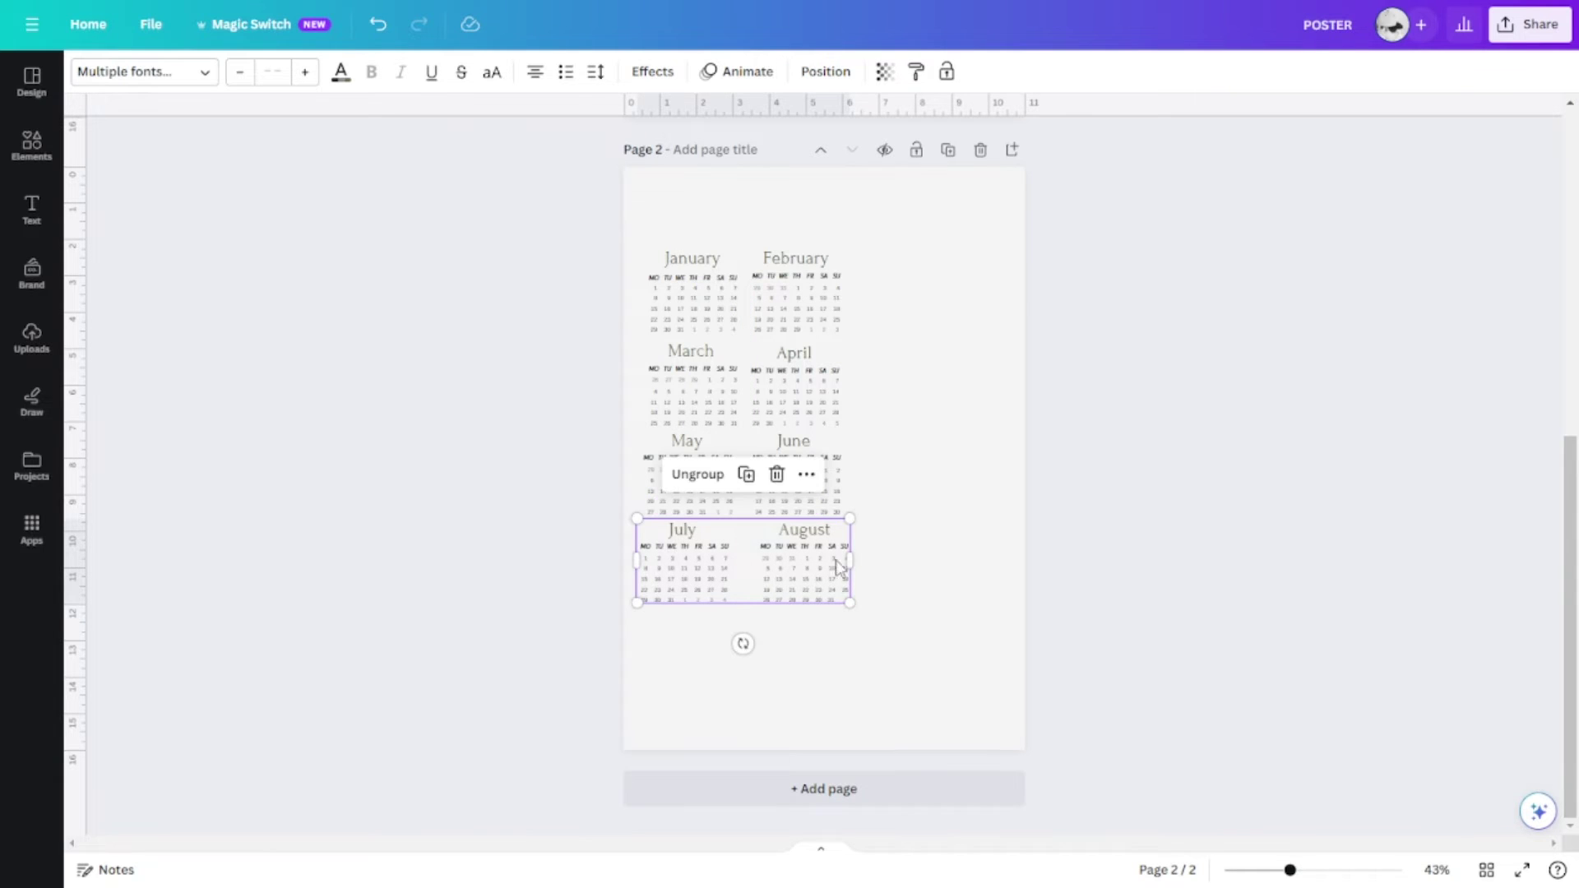
# Step: Ungroup July and August and move the August grid closer to July so it sits under June
pyautogui.click(878, 580)
pyautogui.moveTo(905, 604); pyautogui.dragTo(810, 549)
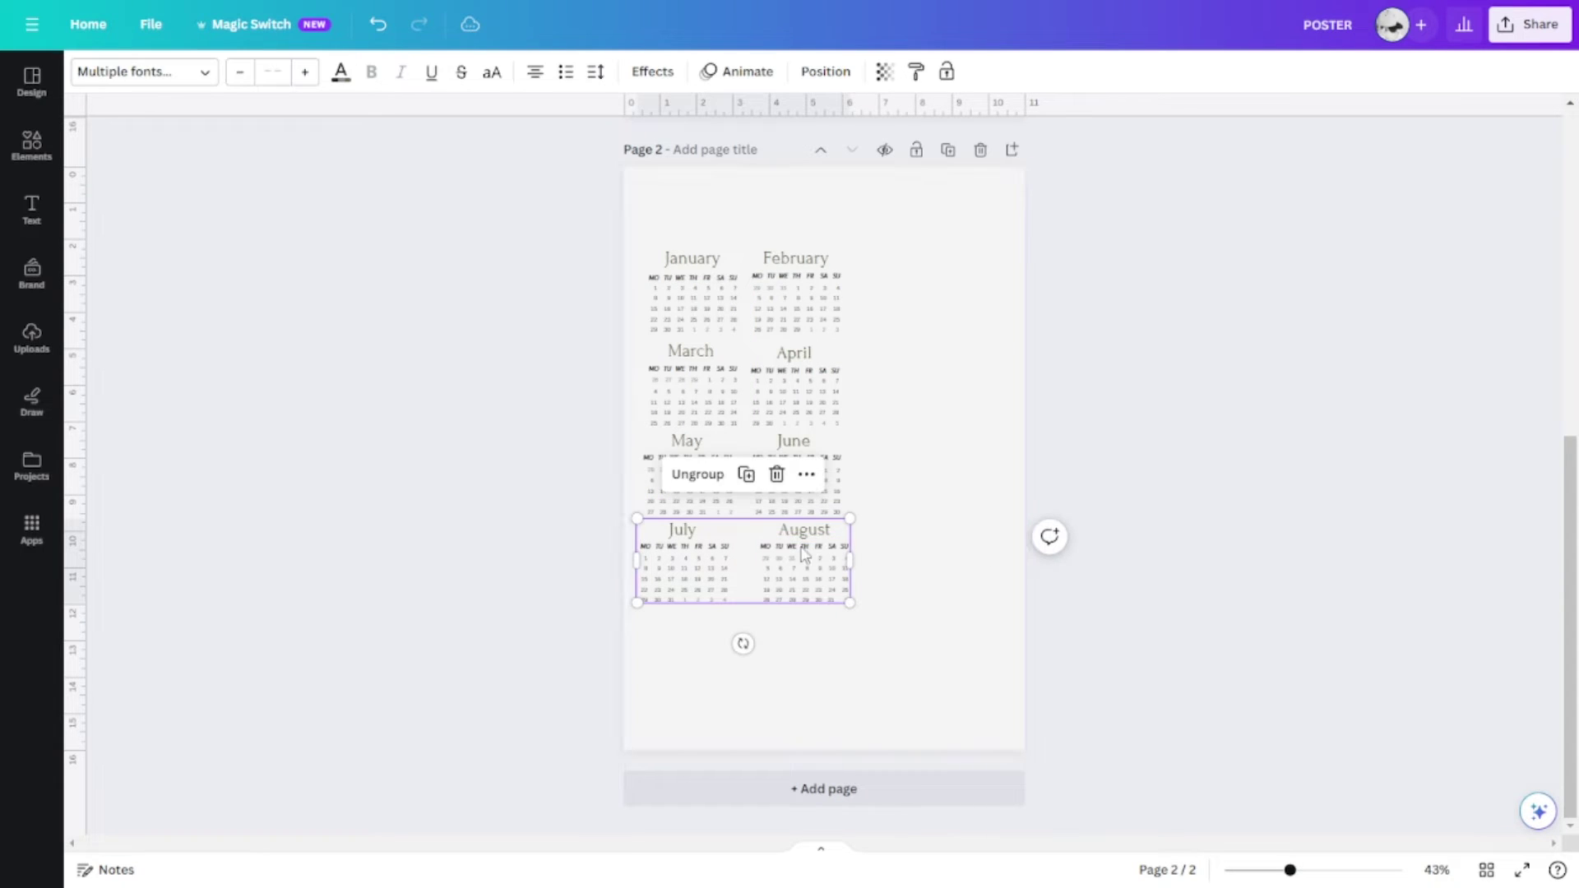
pyautogui.moveTo(923, 643); pyautogui.dragTo(752, 520)
pyautogui.press('Left')
pyautogui.press('Left')
pyautogui.press('Left')
pyautogui.press('Left')
pyautogui.press('Left')
pyautogui.press('Left')
pyautogui.press('Left')
pyautogui.press('Left')
pyautogui.press('Left')
pyautogui.press('Left')
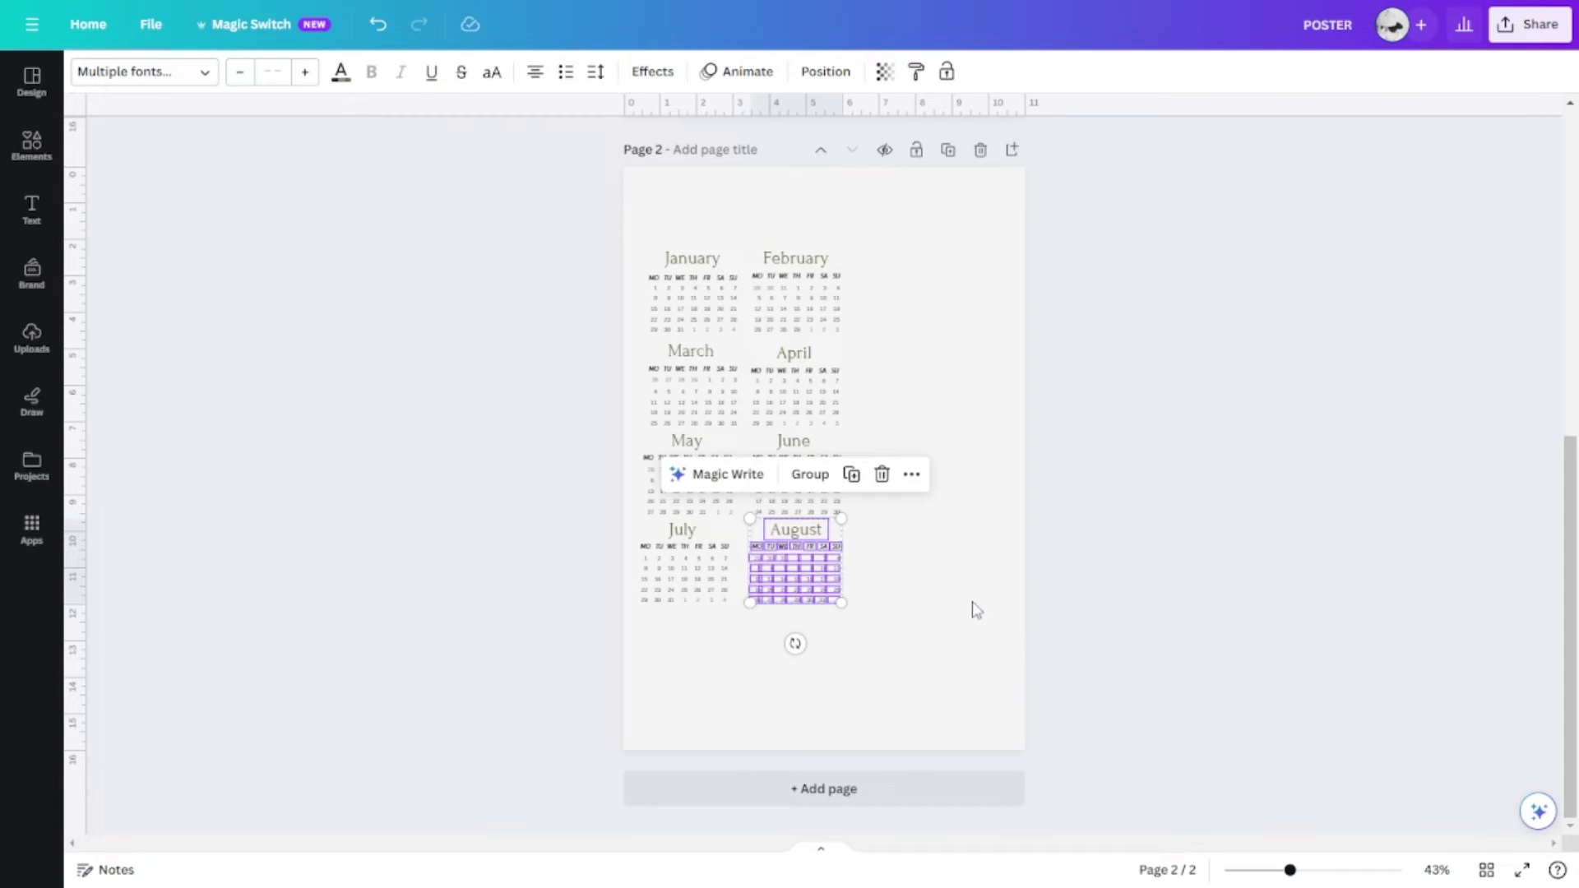
# Step: Shift the July and August grids together slightly to the right to align with the months above
pyautogui.click(797, 680)
pyautogui.moveTo(762, 683); pyautogui.dragTo(668, 546)
pyautogui.moveTo(954, 661); pyautogui.dragTo(663, 544)
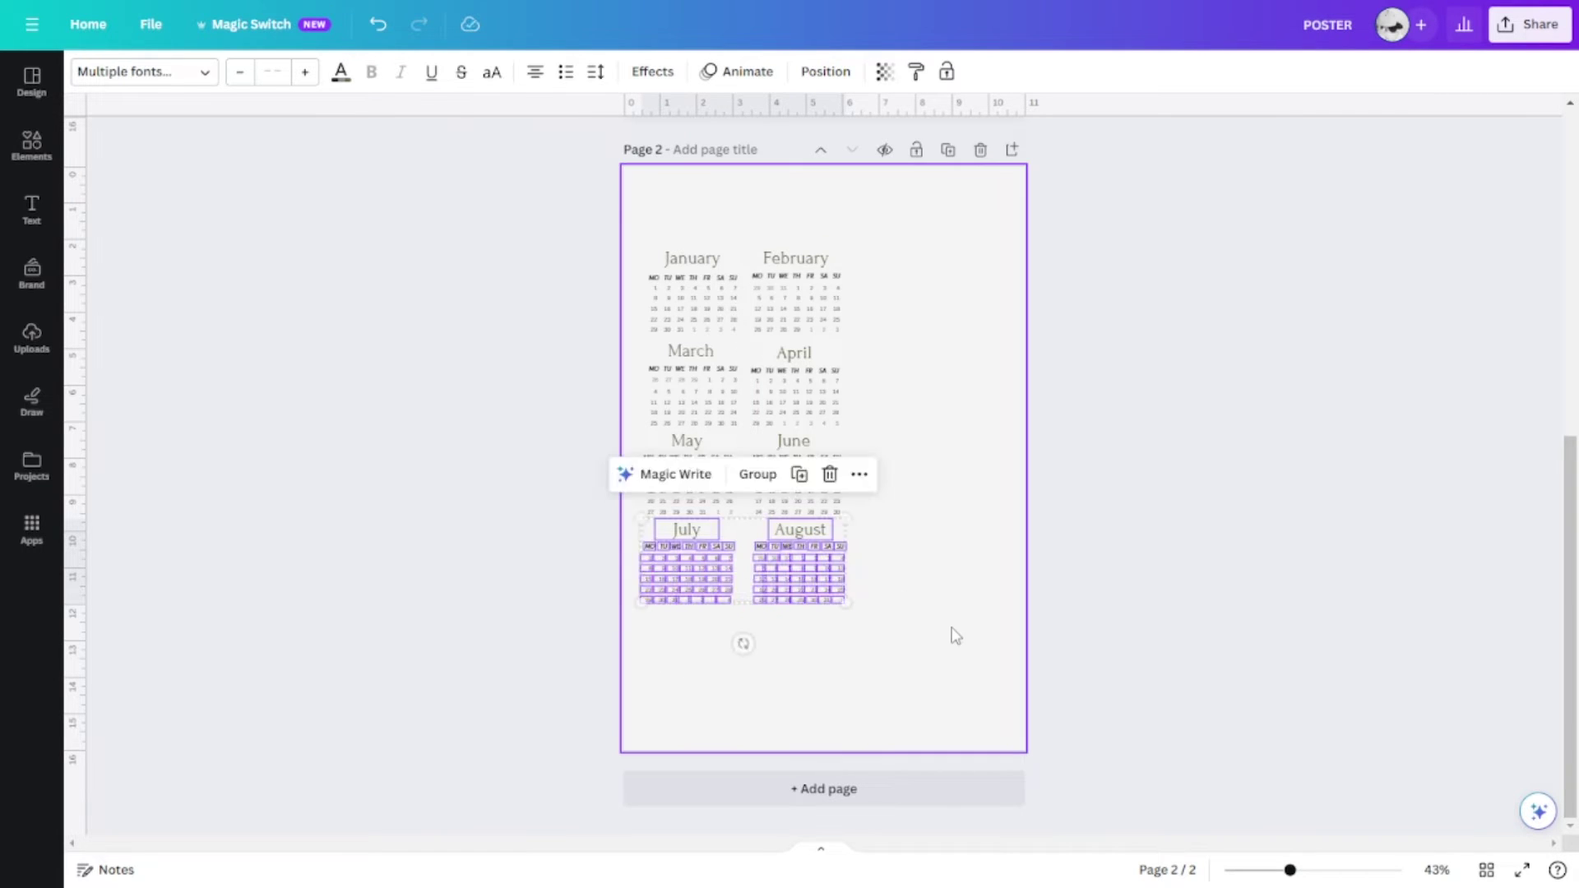
pyautogui.click(954, 636)
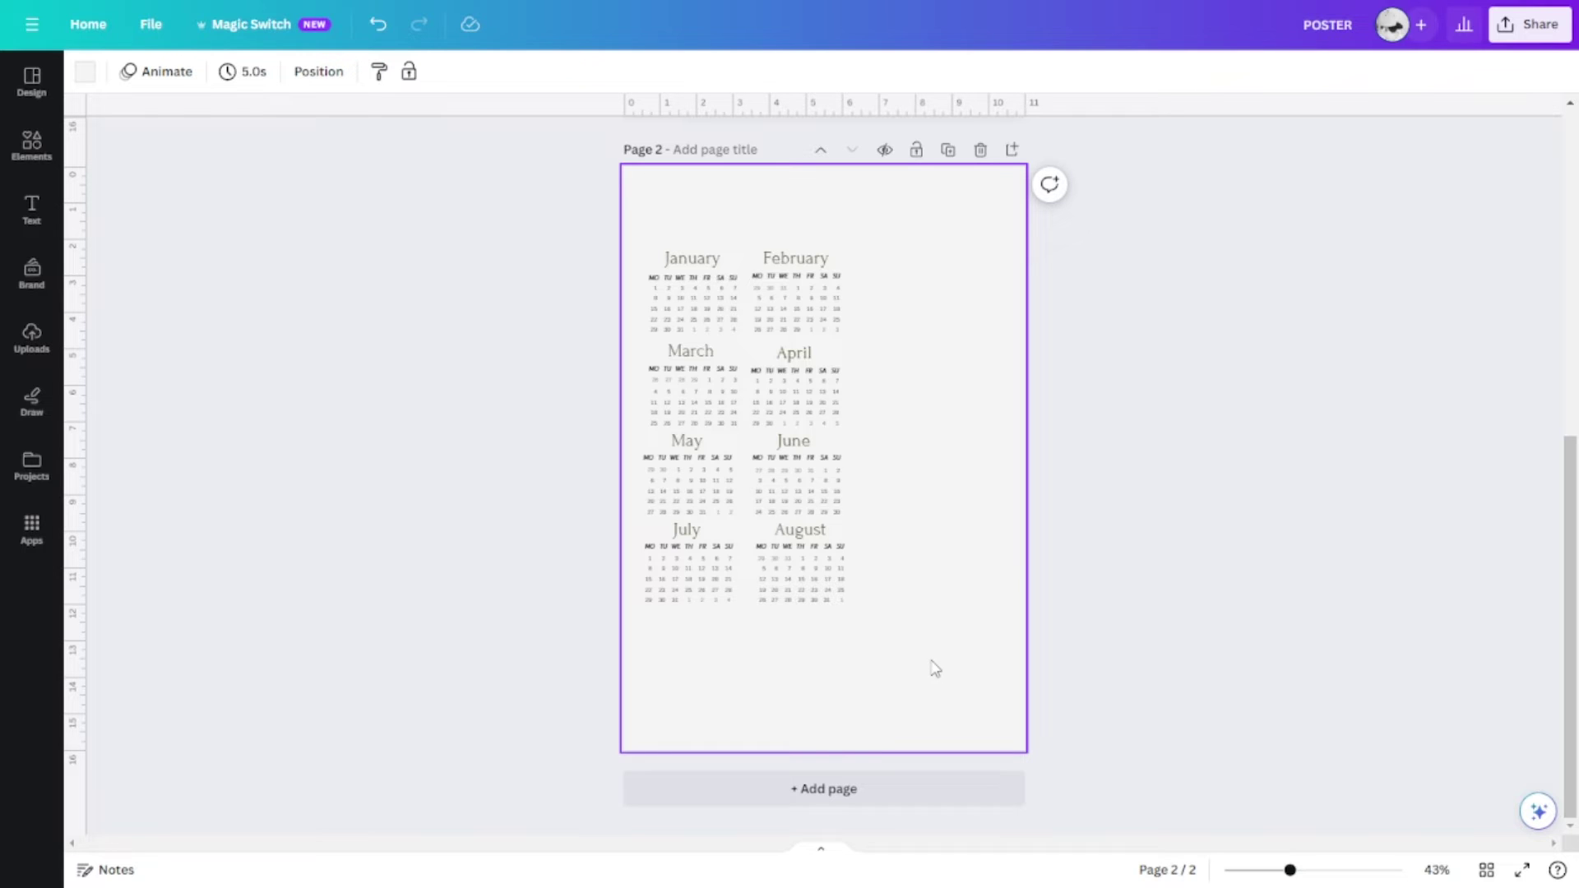
# Step: Place the September and October grids side by side in the upper part of page 1
pyautogui.scroll(5, 935, 667)
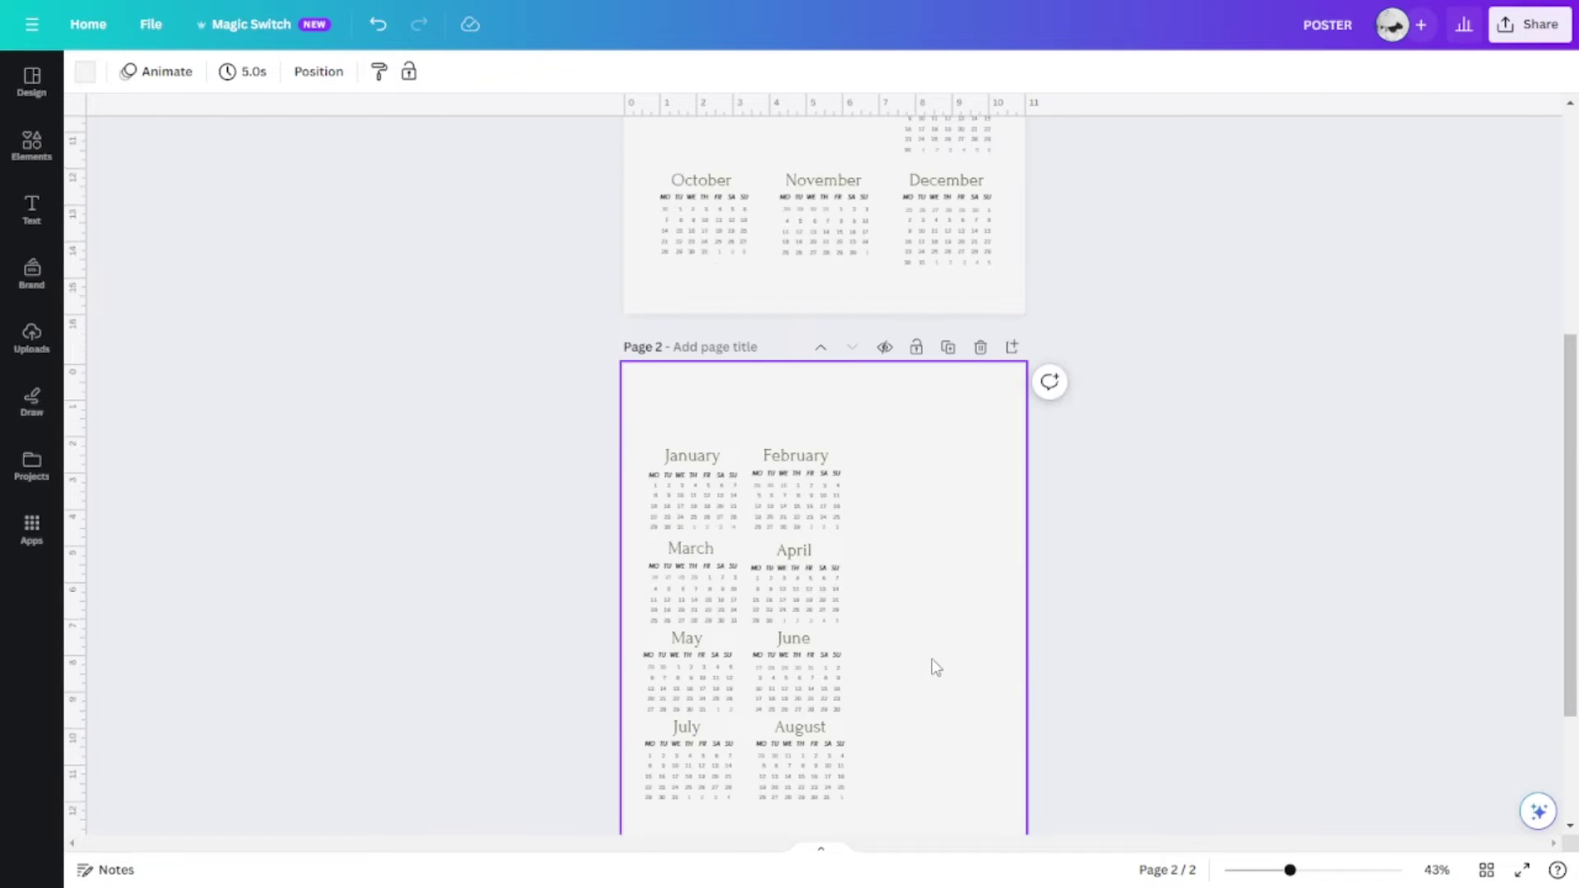
pyautogui.moveTo(900, 328); pyautogui.dragTo(803, 253)
pyautogui.moveTo(672, 480); pyautogui.dragTo(750, 582)
pyautogui.moveTo(712, 522); pyautogui.dragTo(862, 230)
pyautogui.click(945, 370)
pyautogui.moveTo(999, 374); pyautogui.dragTo(713, 178)
pyautogui.click(900, 365)
pyautogui.moveTo(937, 345); pyautogui.dragTo(820, 184)
pyautogui.click(1018, 339)
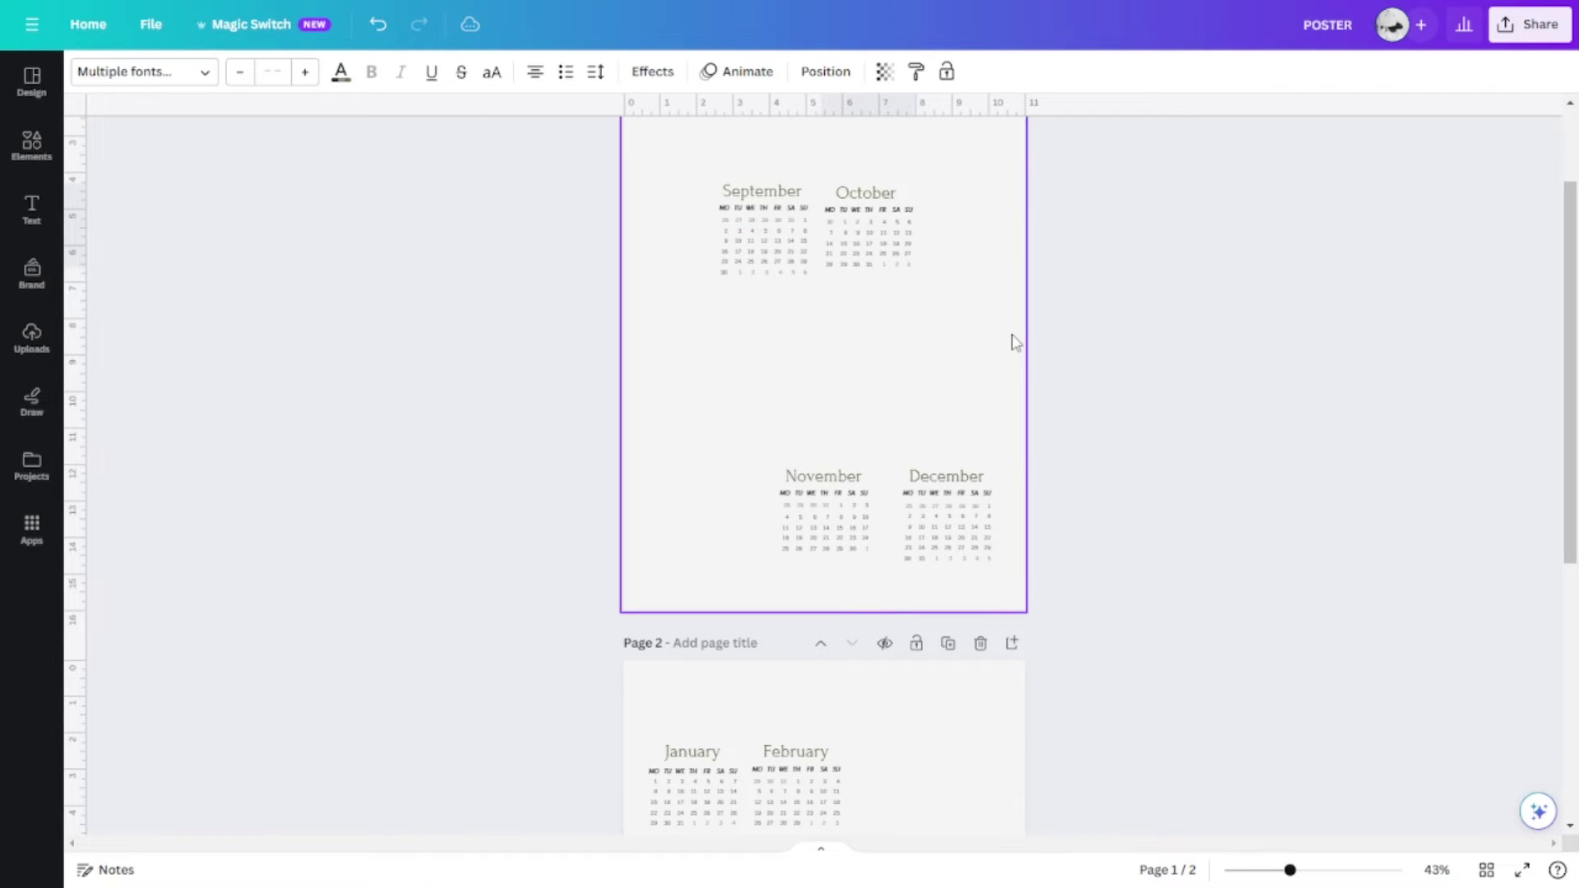
# Step: Group the September and October grids and place the group below July and August on page 2
pyautogui.moveTo(951, 321); pyautogui.dragTo(703, 159)
pyautogui.click(844, 141)
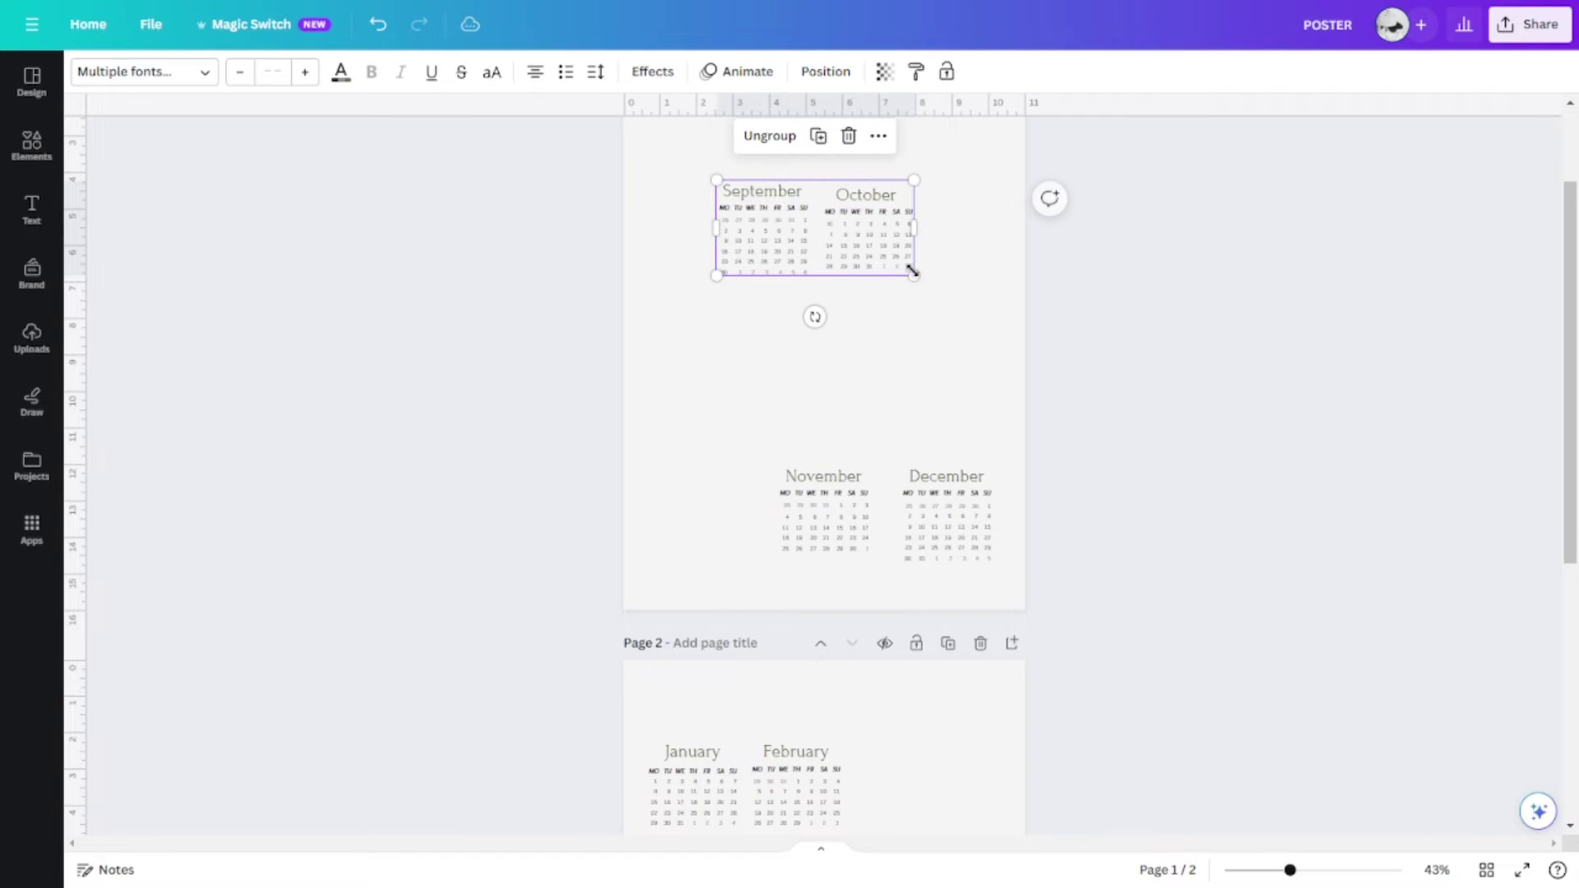
pyautogui.moveTo(814, 261); pyautogui.dragTo(933, 786)
pyautogui.moveTo(1033, 713); pyautogui.dragTo(756, 631)
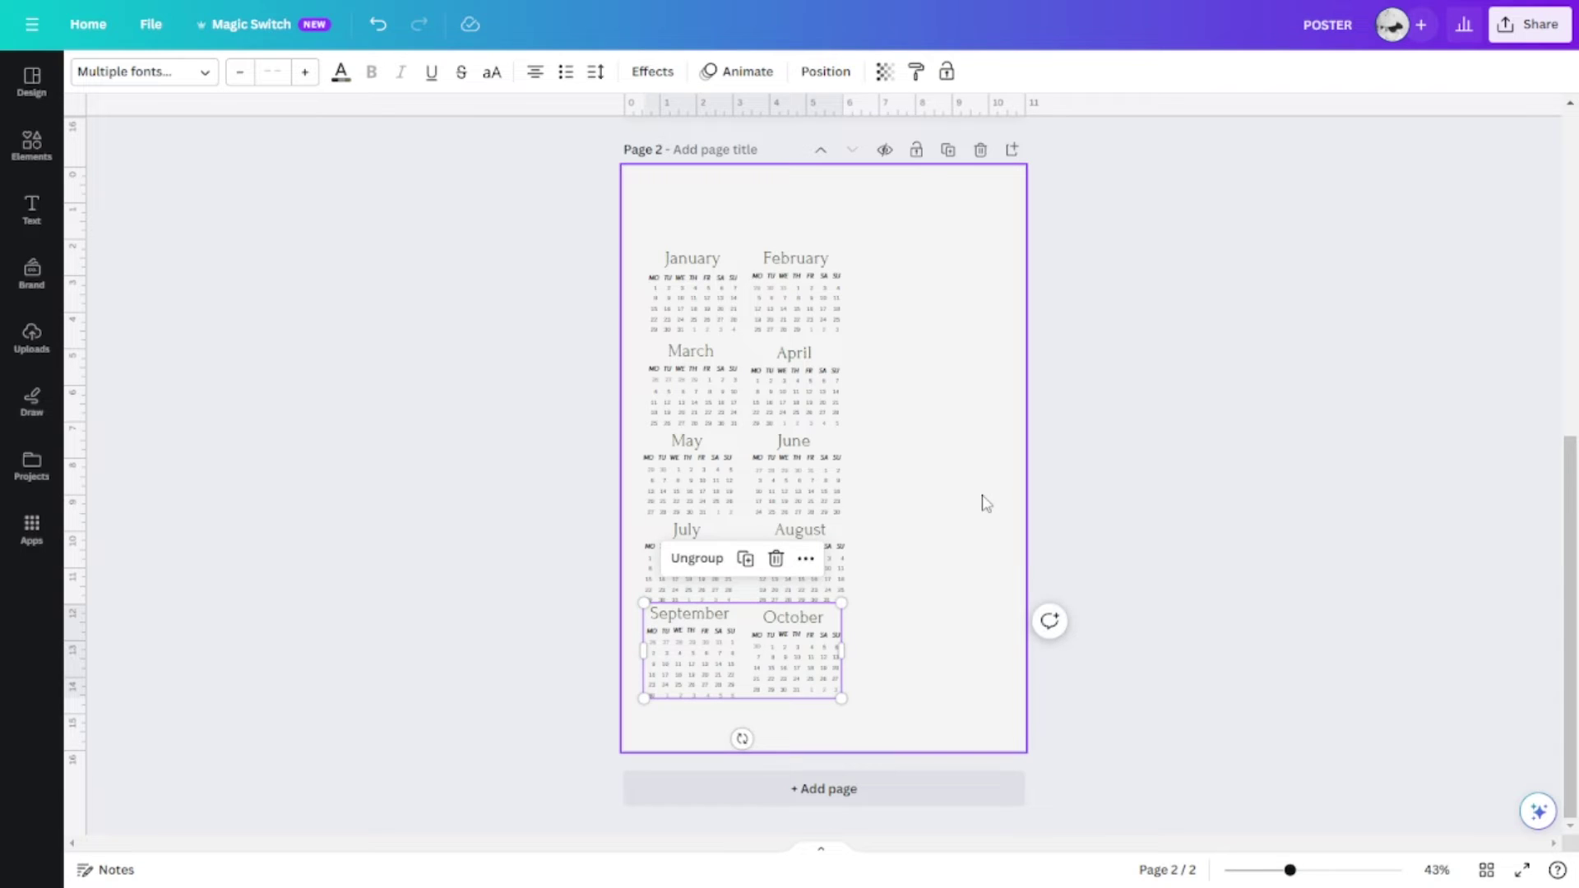
pyautogui.moveTo(908, 708); pyautogui.dragTo(902, 598)
pyautogui.hotkey('ctrl', 'z')
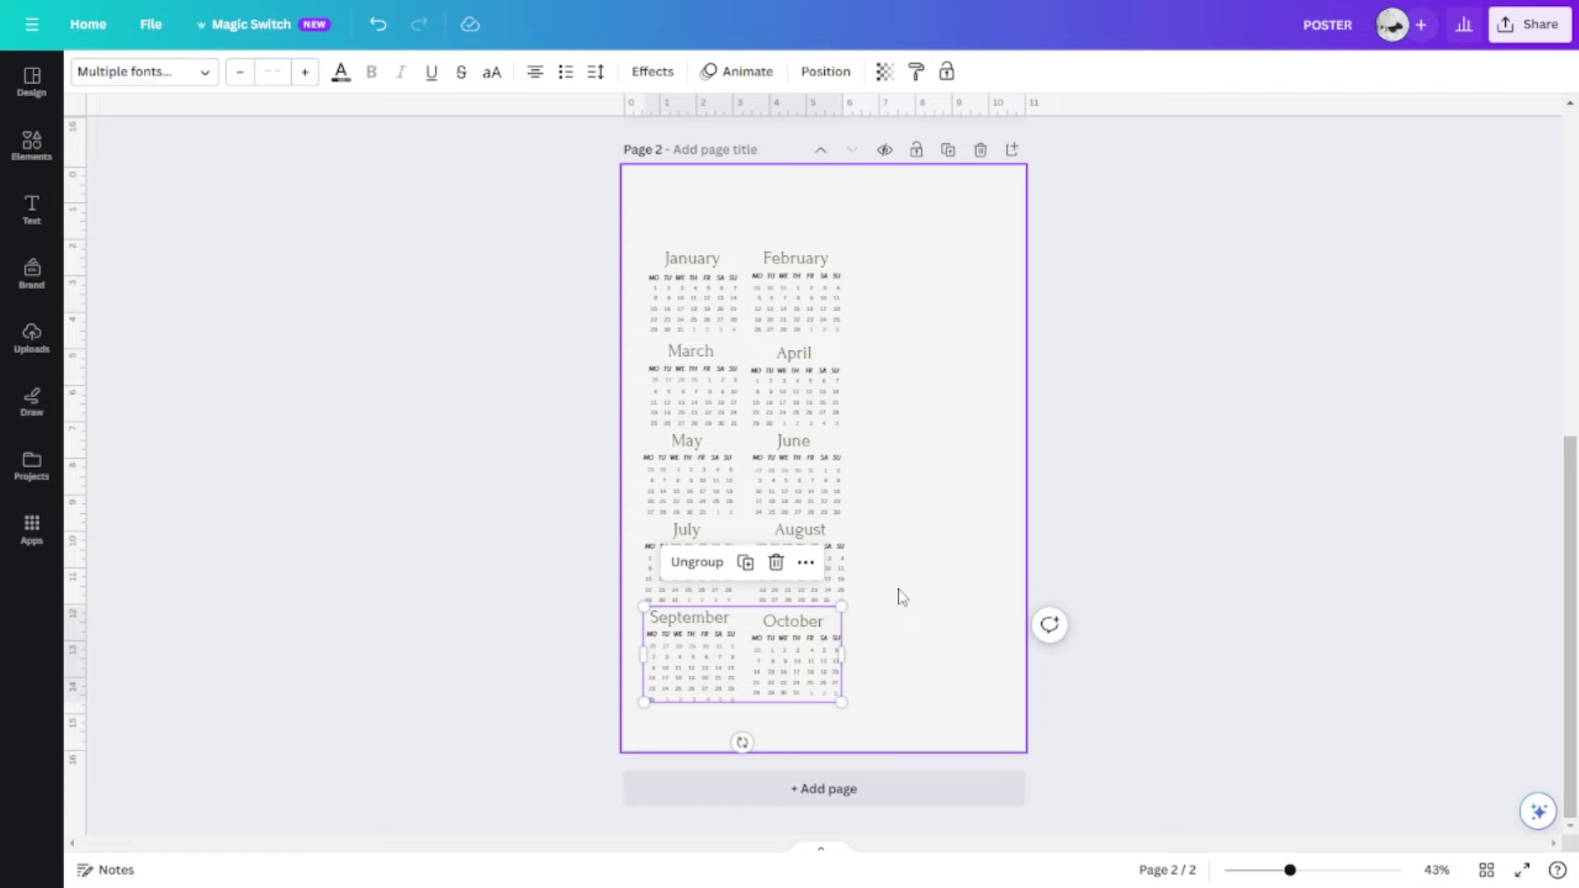
# Step: Move all ten month grids on page 2 together up to near the page's upper edge
pyautogui.moveTo(893, 720); pyautogui.dragTo(642, 221)
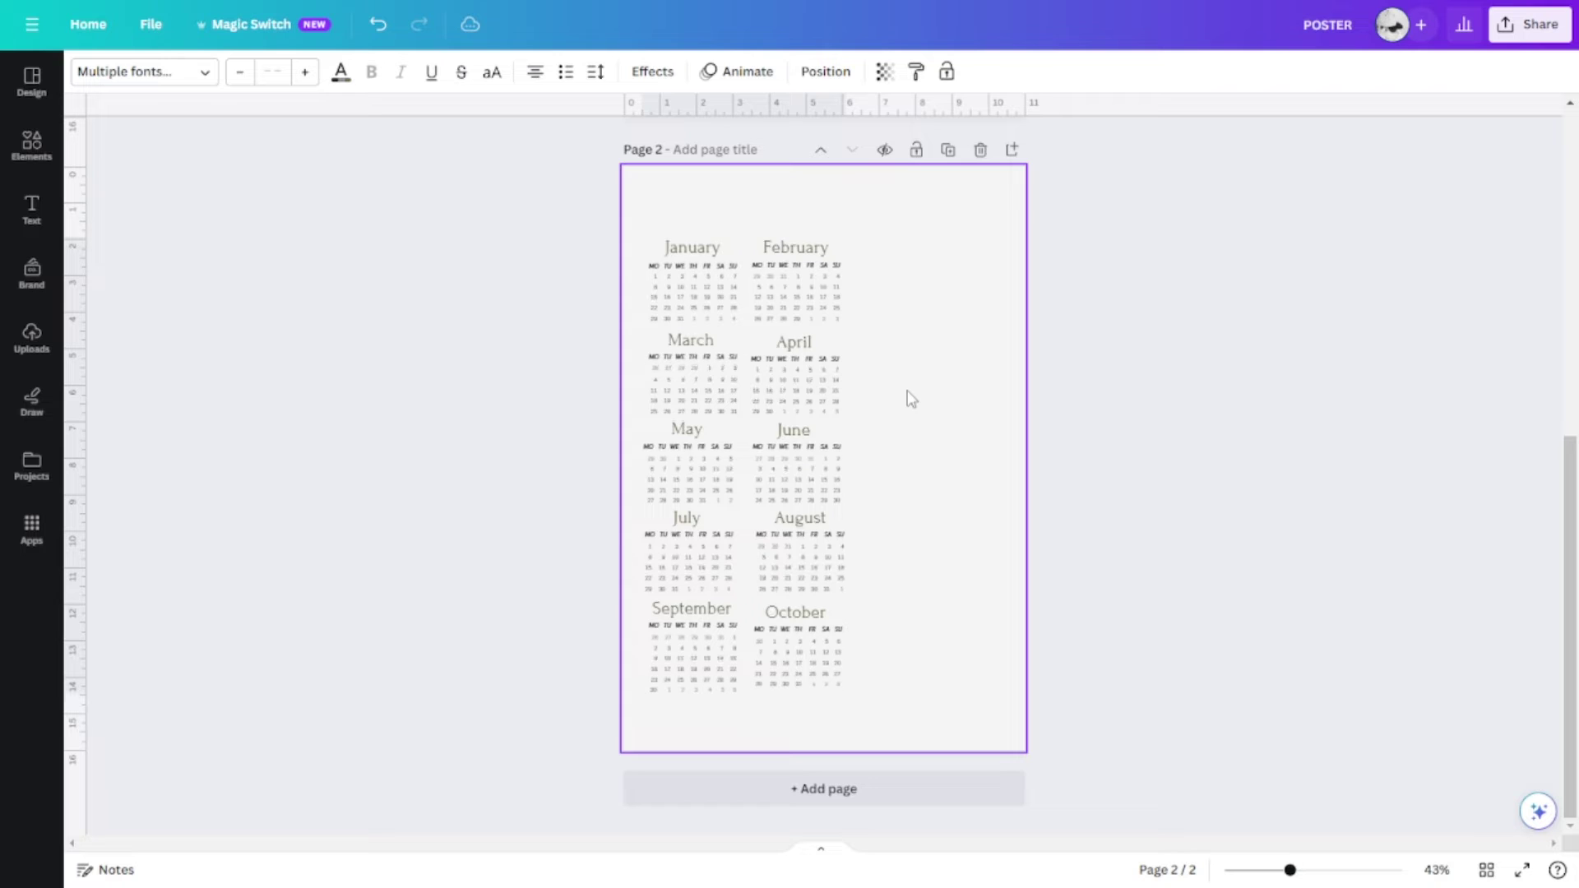
pyautogui.press('Up')
pyautogui.press('Up')
pyautogui.press('Up')
pyautogui.press('Up')
pyautogui.press('Up')
pyautogui.press('Up')
pyautogui.press('Up')
pyautogui.press('Up')
pyautogui.press('Up')
pyautogui.press('Up')
pyautogui.press('Up')
pyautogui.press('Up')
pyautogui.press('Up')
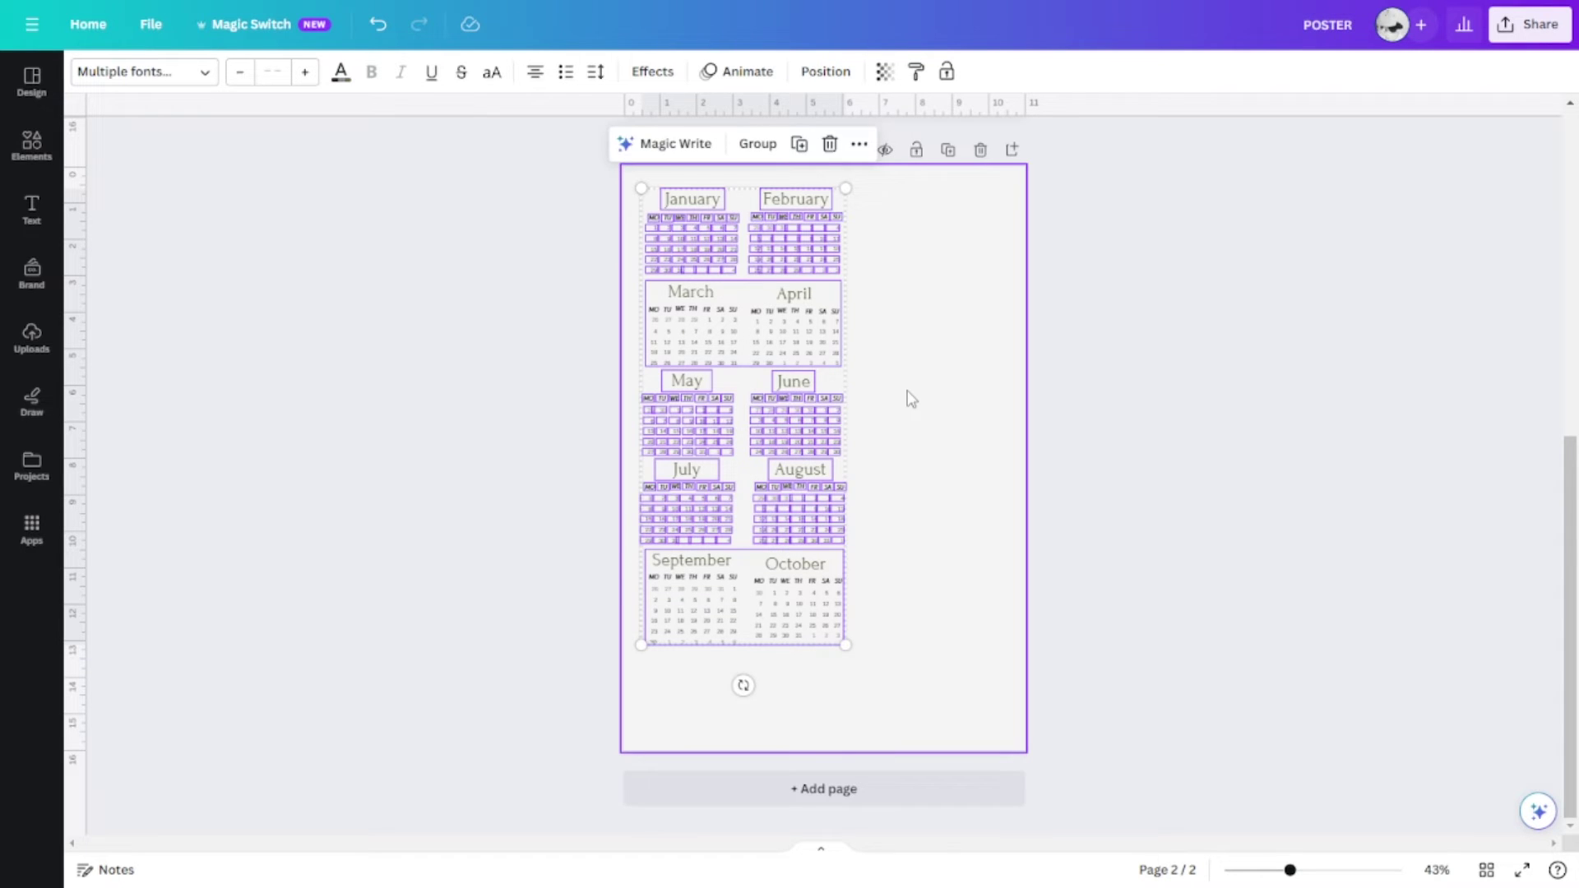
pyautogui.press('Up')
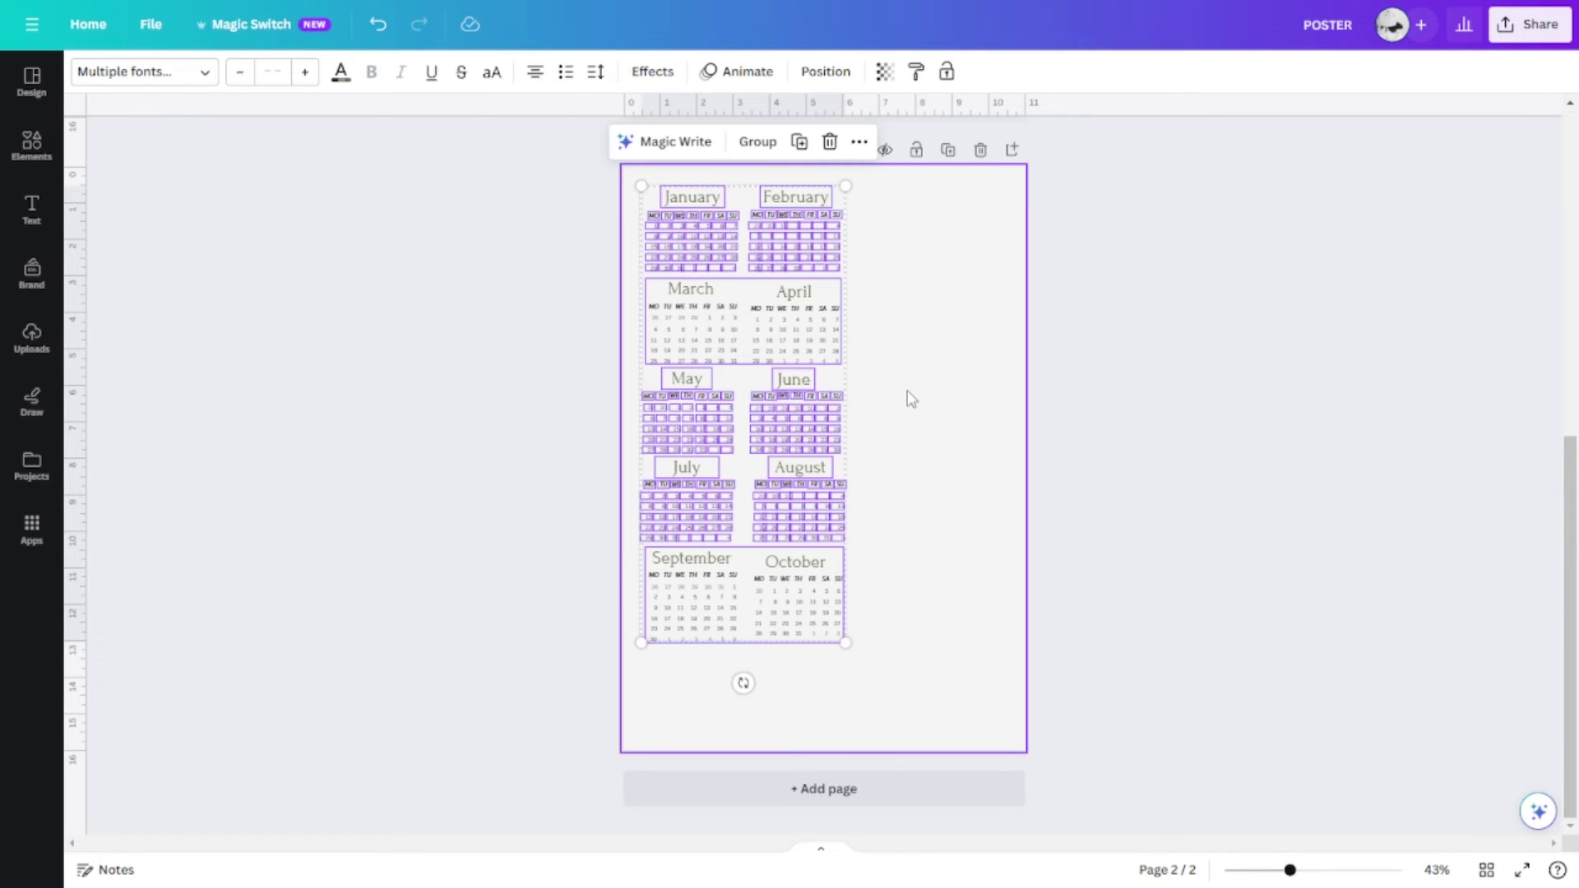
pyautogui.click(937, 505)
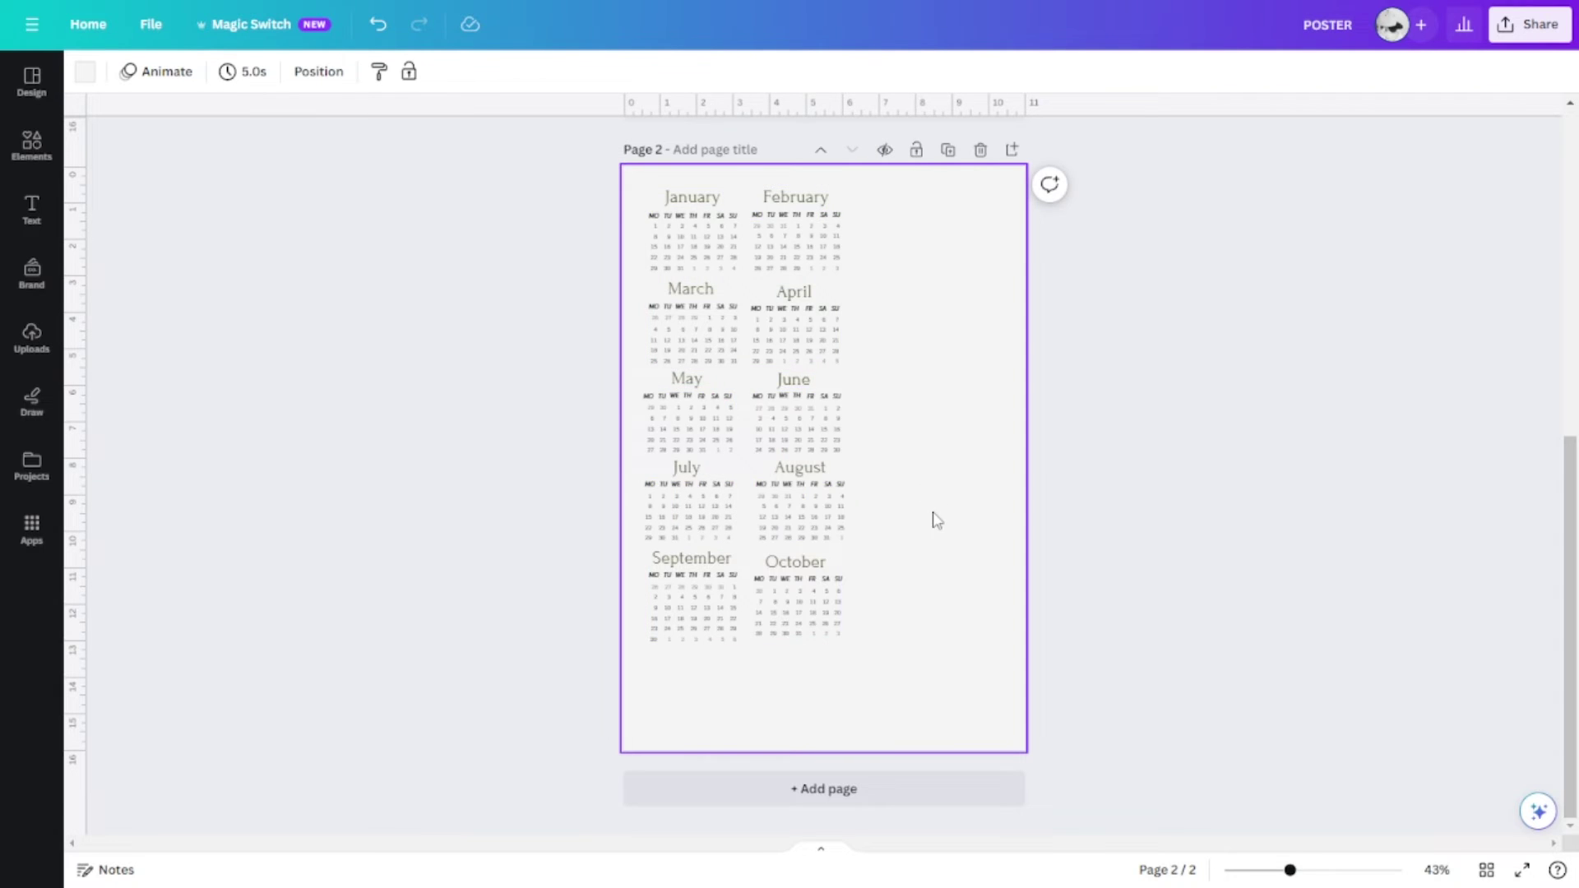
# Step: Paste the November and December grids from page 1 onto page 2 and place them below September and October
pyautogui.scroll(6, 937, 520)
pyautogui.moveTo(743, 426); pyautogui.dragTo(1006, 591)
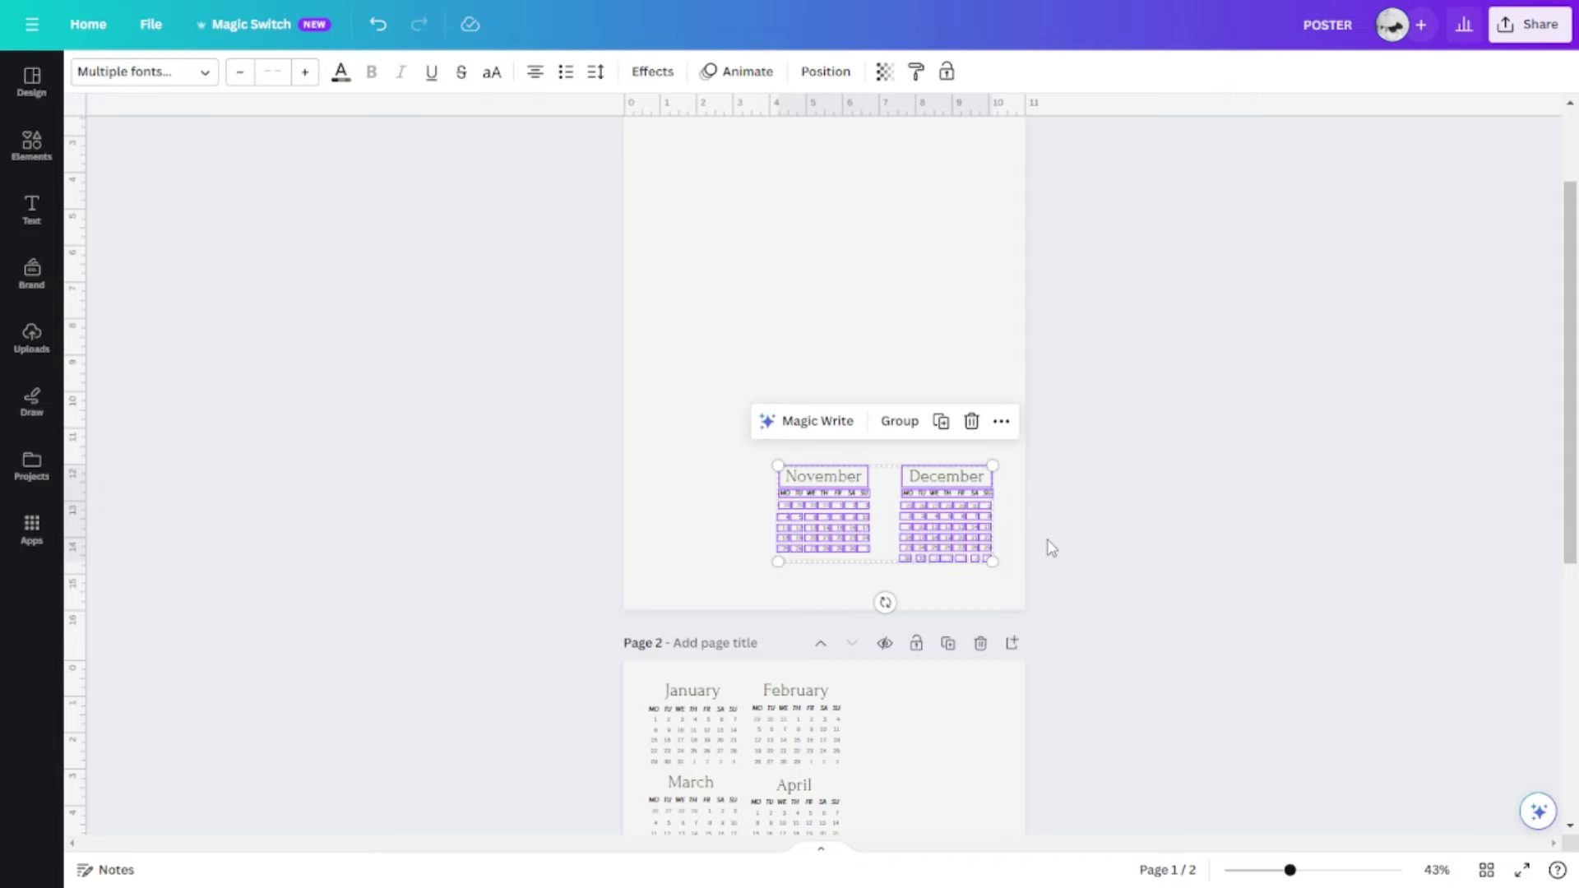
pyautogui.scroll(-6, 1041, 555)
pyautogui.click(852, 660)
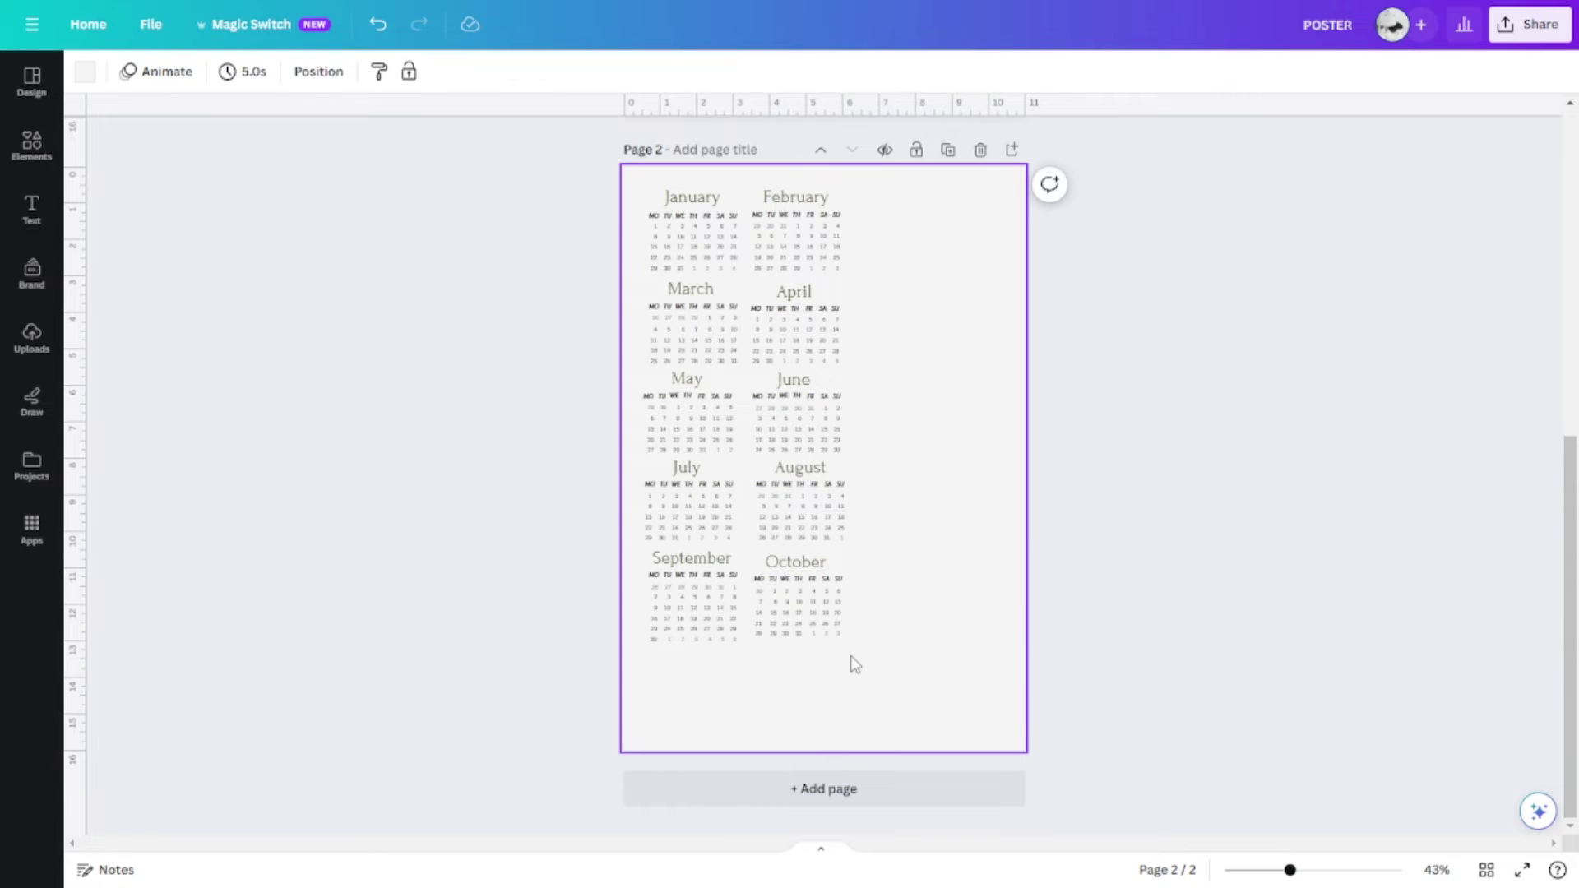
pyautogui.hotkey('ctrl', 'v')
pyautogui.moveTo(956, 650); pyautogui.dragTo(826, 697)
# Step: Move the December grid closer to November so it lines up under October
pyautogui.click(945, 687)
pyautogui.moveTo(938, 750); pyautogui.dragTo(763, 661)
pyautogui.press('Left')
pyautogui.press('Left')
pyautogui.press('Left')
pyautogui.press('Left')
pyautogui.press('Left')
pyautogui.press('Left')
pyautogui.press('Left')
pyautogui.press('Left')
pyautogui.press('Left')
pyautogui.press('Left')
pyautogui.press('Left')
pyautogui.press('Left')
pyautogui.press('Left')
pyautogui.press('Left')
pyautogui.press('Left')
pyautogui.press('Left')
pyautogui.press('Left')
pyautogui.press('Left')
pyautogui.press('Left')
pyautogui.press('Left')
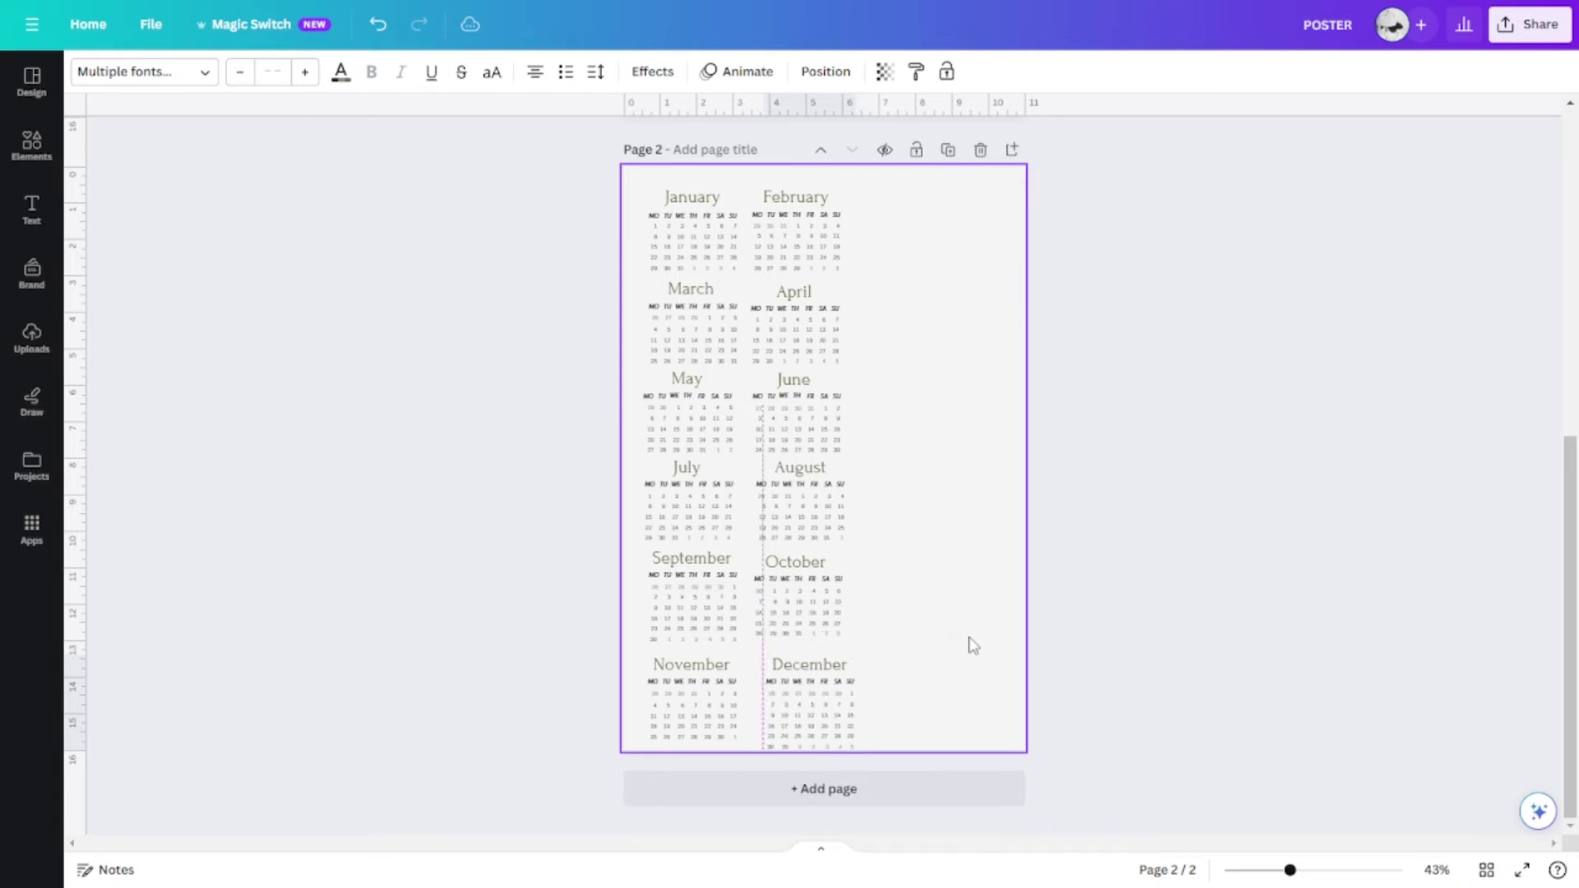
pyautogui.press('Left')
pyautogui.press('Left')
pyautogui.press('Left')
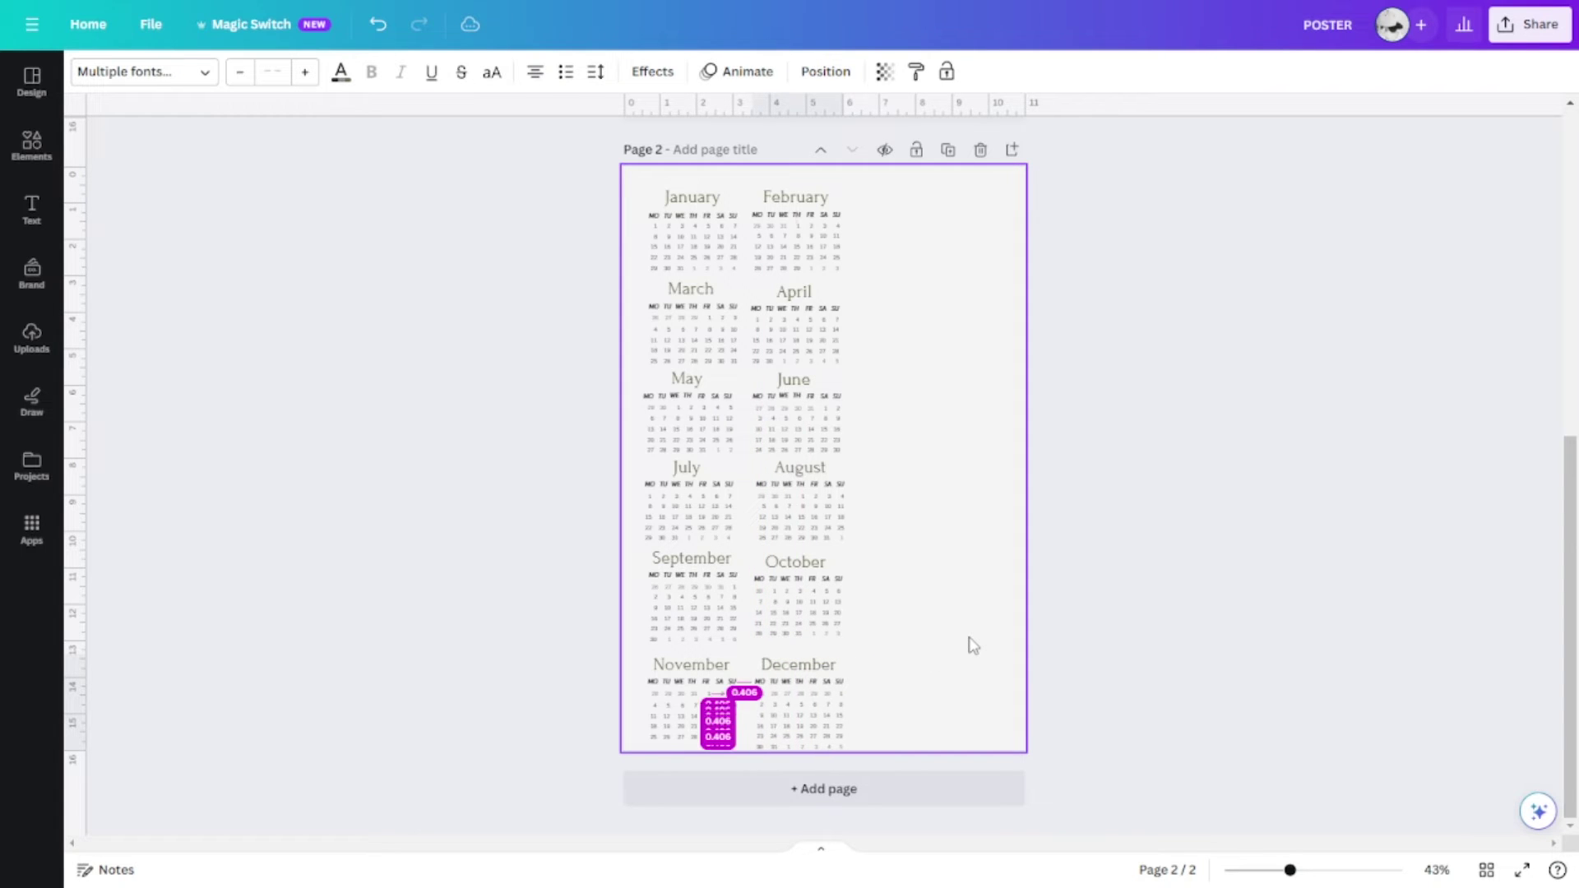
# Step: Shrink all twelve month grids on page 2 together and reposition them with a wider margin from the page's edges
pyautogui.click(933, 703)
pyautogui.moveTo(924, 756); pyautogui.dragTo(627, 191)
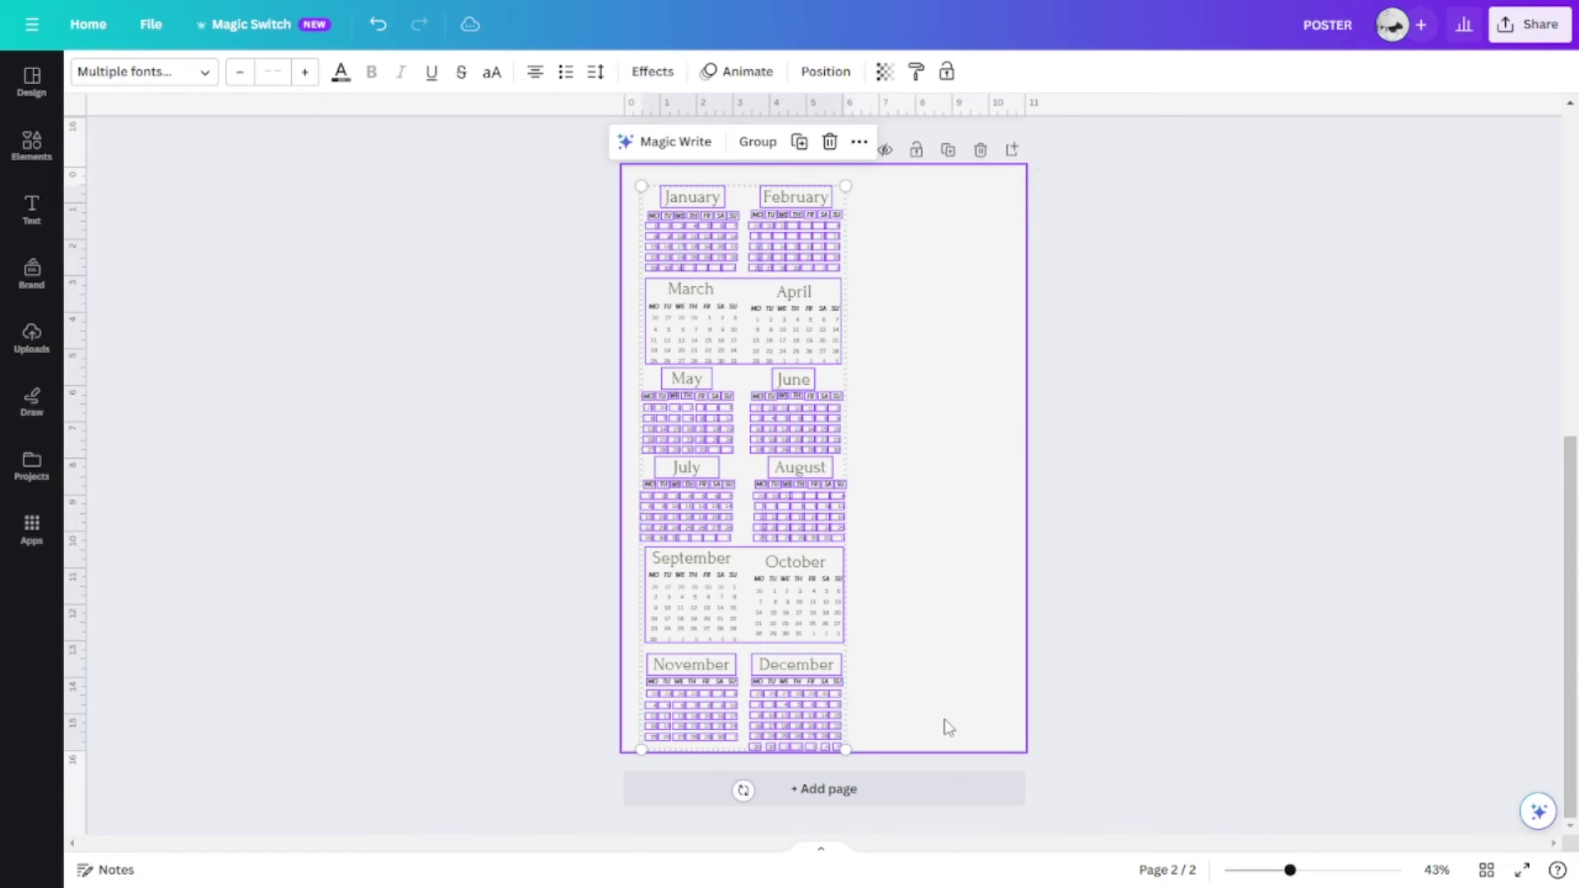
pyautogui.moveTo(810, 687)
pyautogui.mouseDown()
pyautogui.moveTo(806, 656)
pyautogui.moveTo(828, 689)
pyautogui.moveTo(810, 648)
pyautogui.moveTo(814, 693)
pyautogui.moveTo(811, 679)
pyautogui.mouseUp()
pyautogui.moveTo(792, 572); pyautogui.dragTo(797, 584)
pyautogui.click(1115, 526)
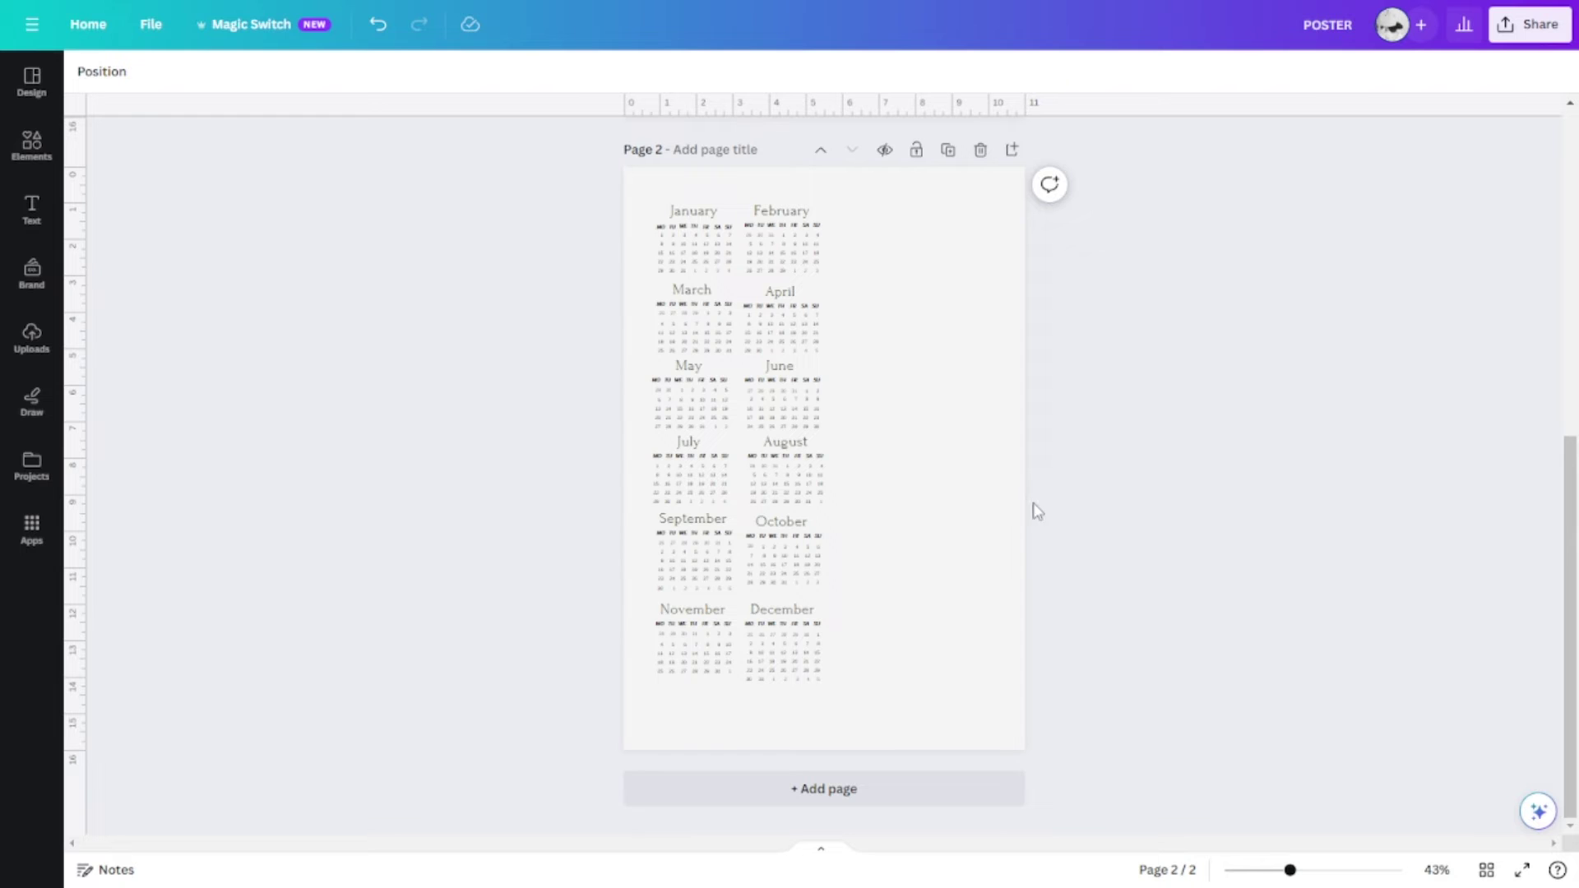
pyautogui.click(999, 387)
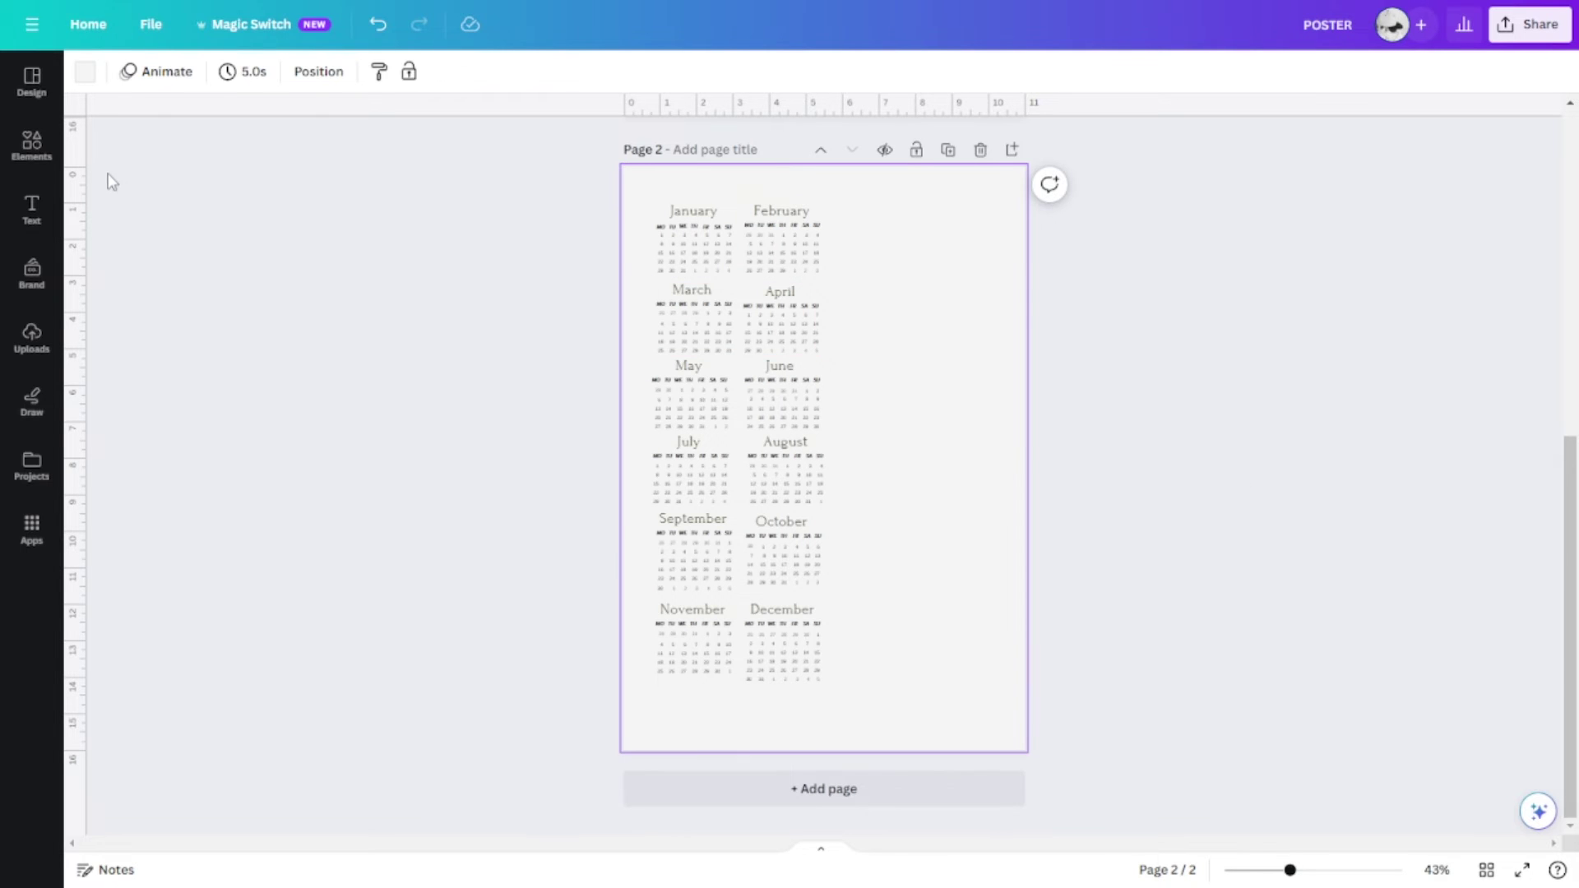
pyautogui.click(44, 96)
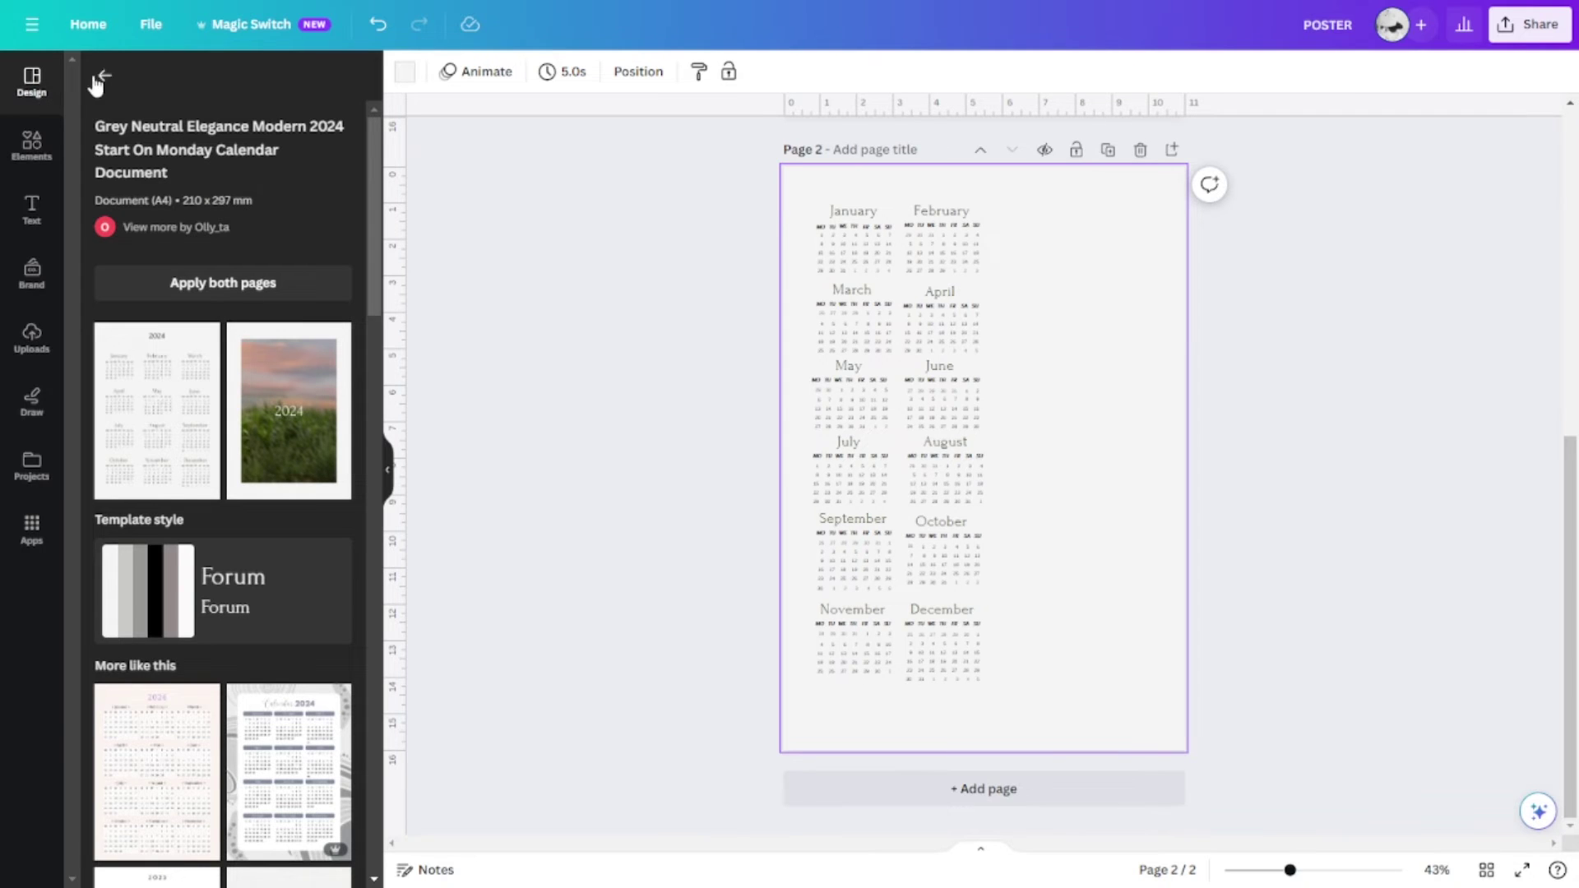
pyautogui.click(45, 95)
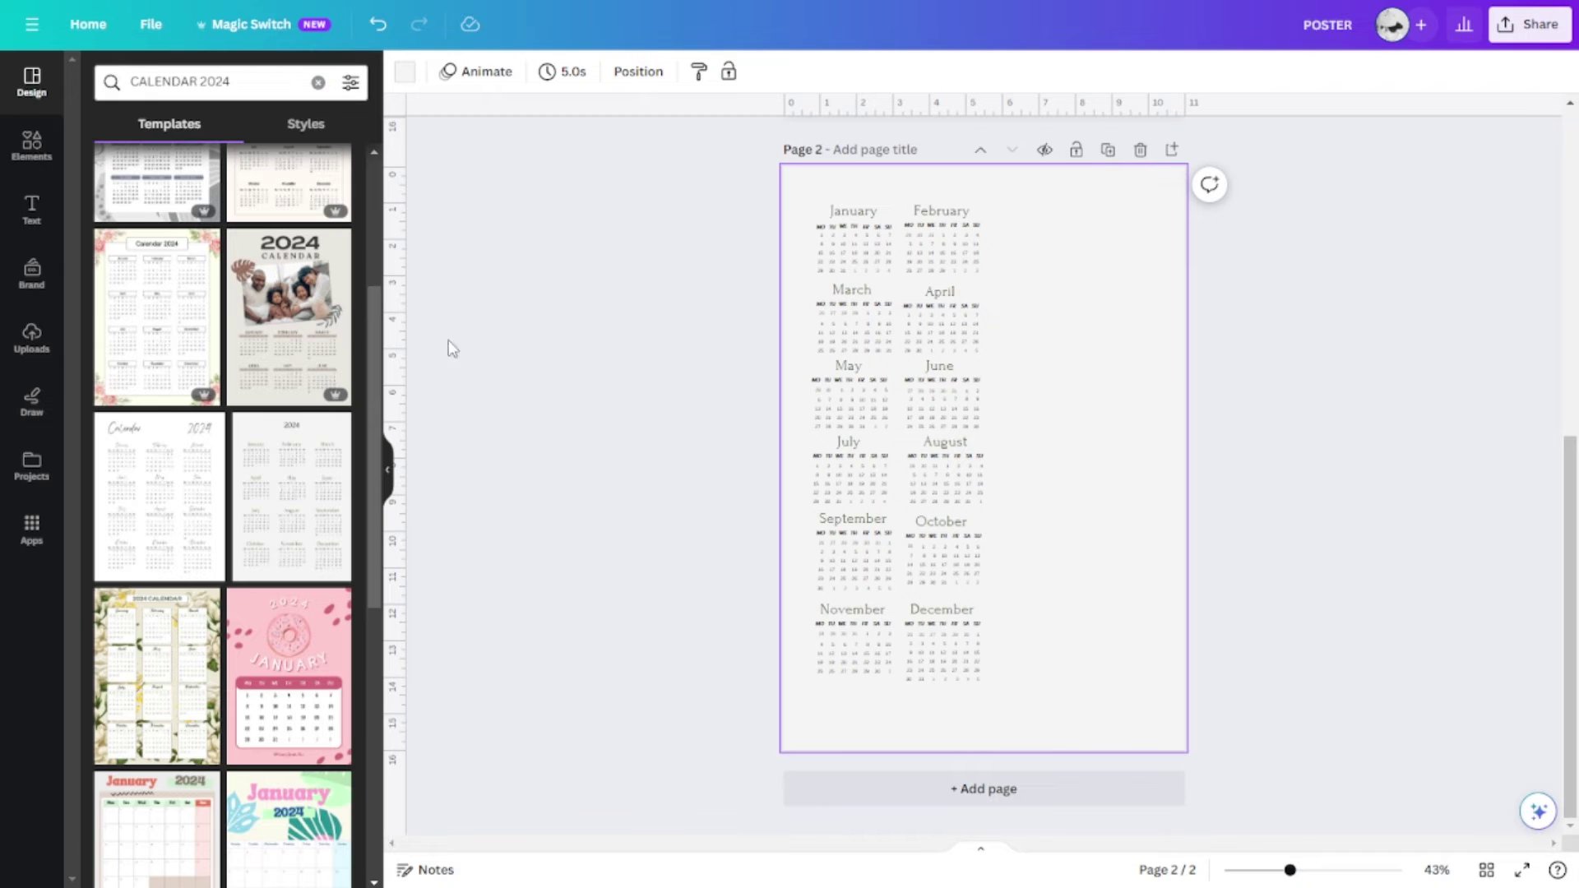
pyautogui.click(32, 91)
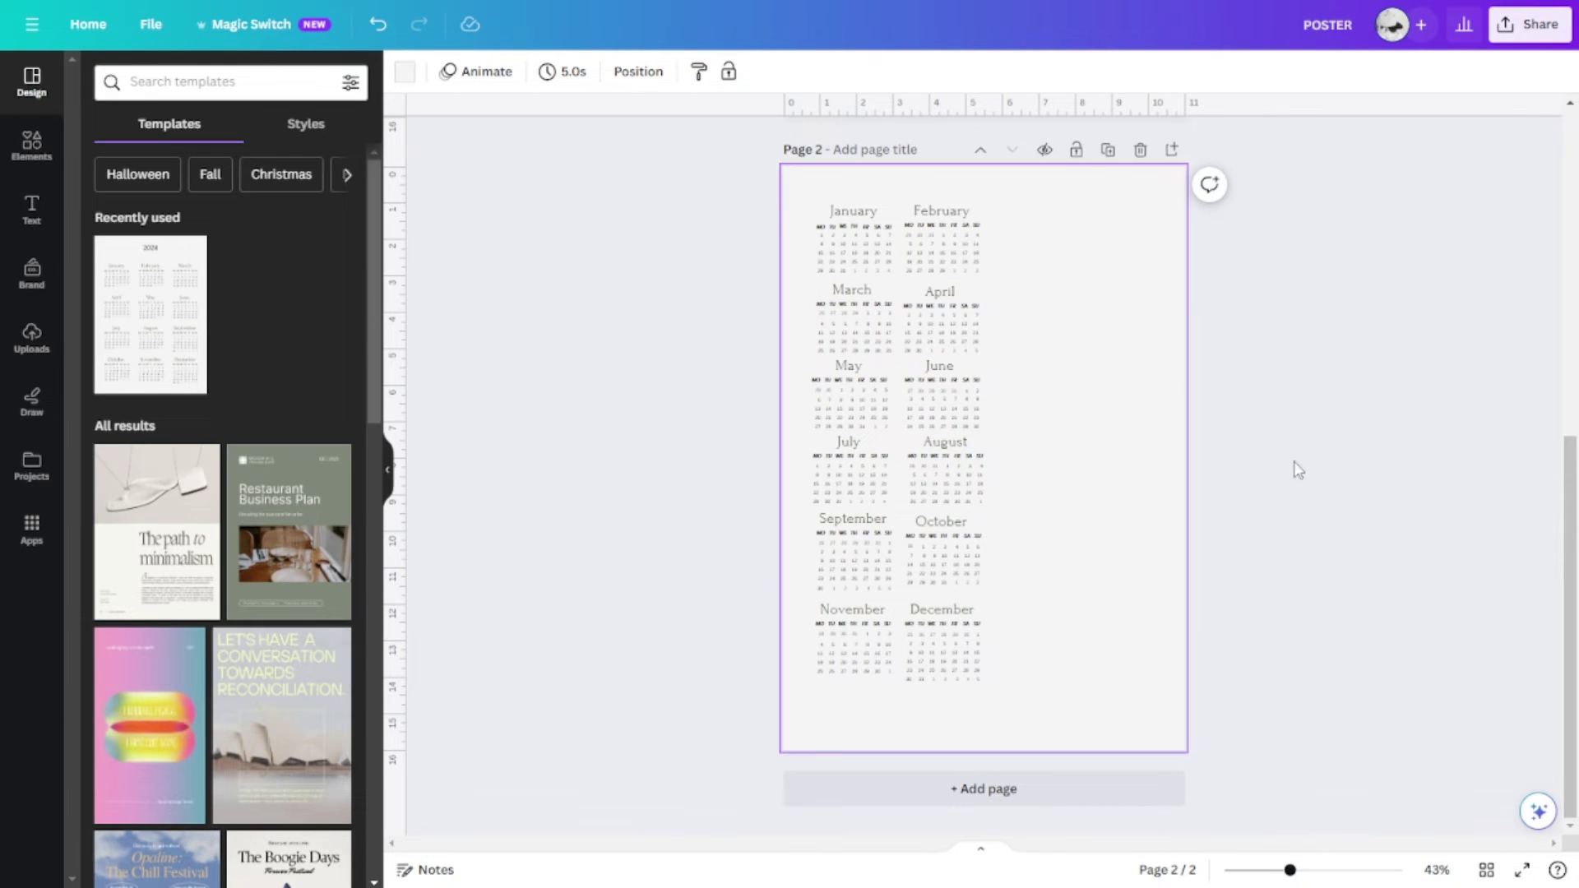
# Step: Clear the "calendar 2024" element search and add a single-cell photo grid filling page 2 behind the month grids
pyautogui.click(32, 144)
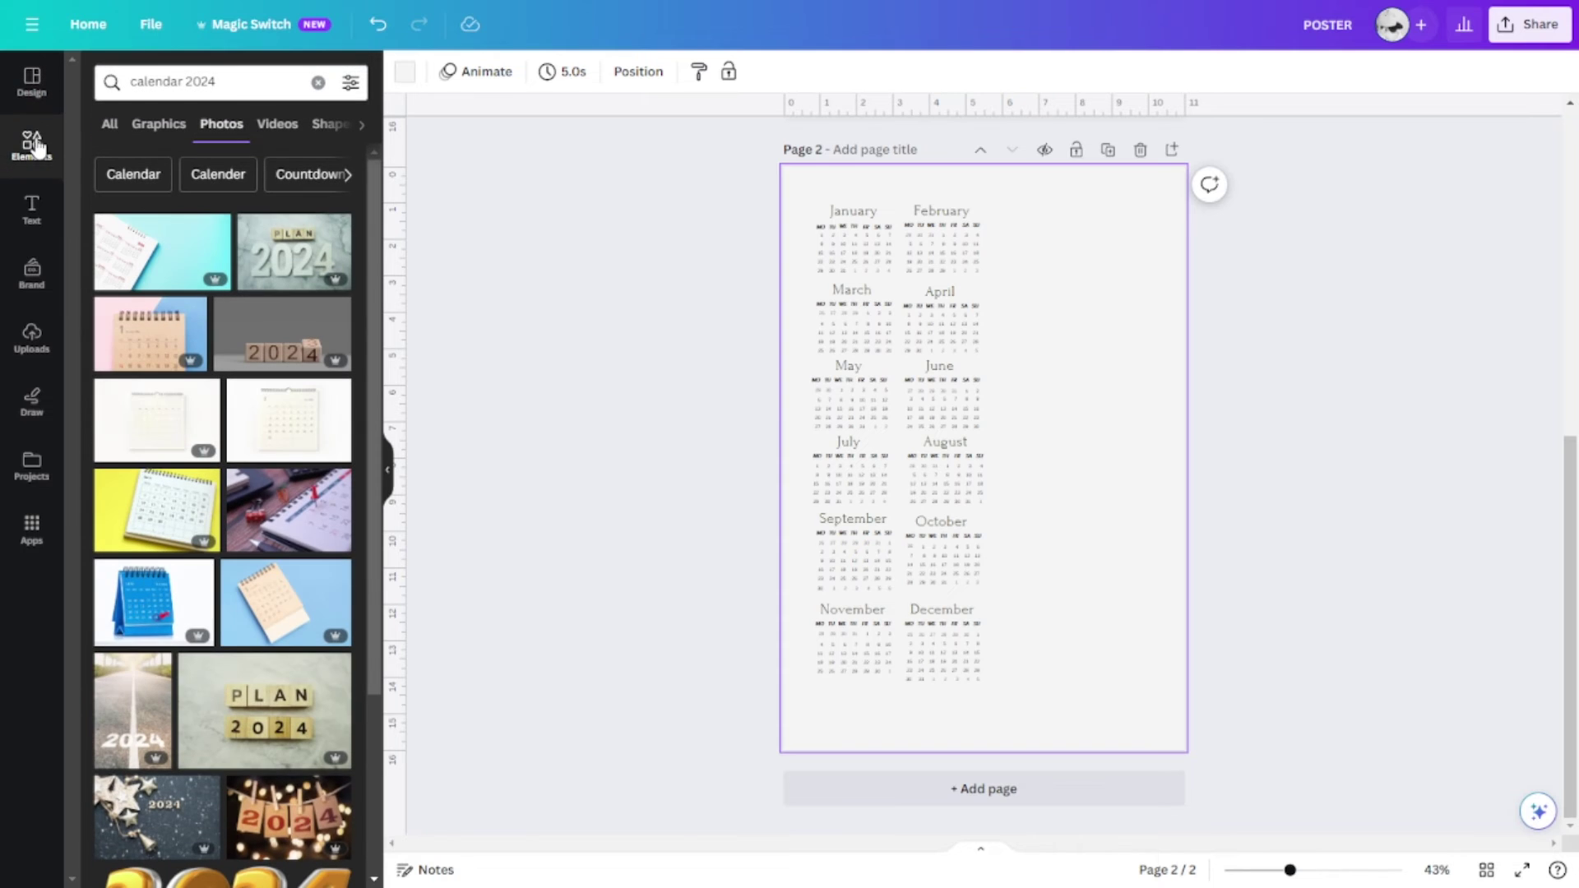
pyautogui.click(109, 125)
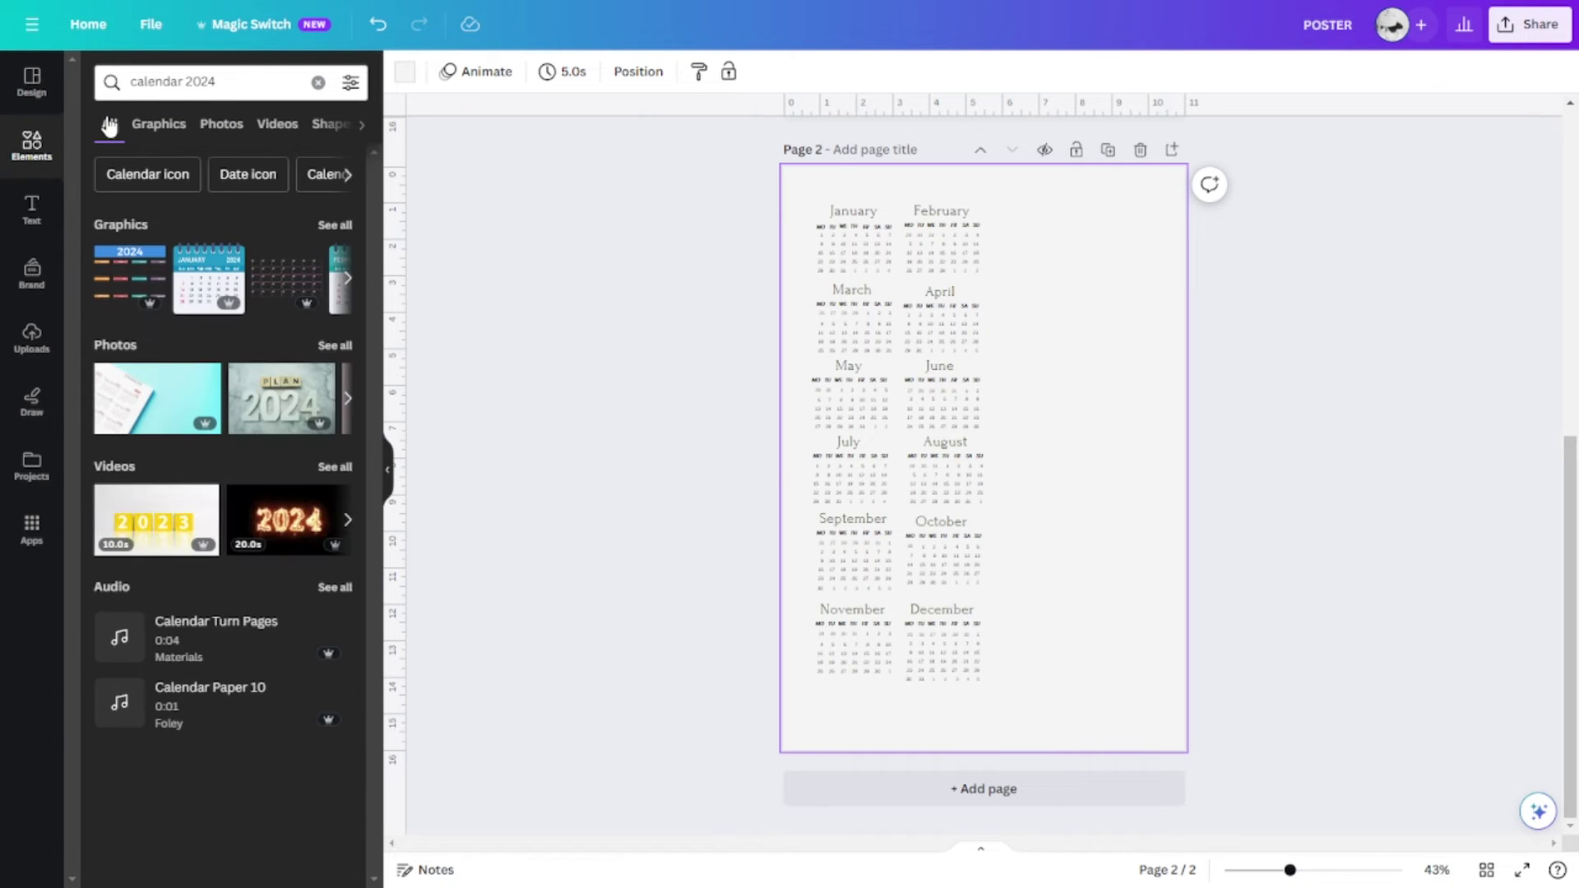
pyautogui.click(318, 83)
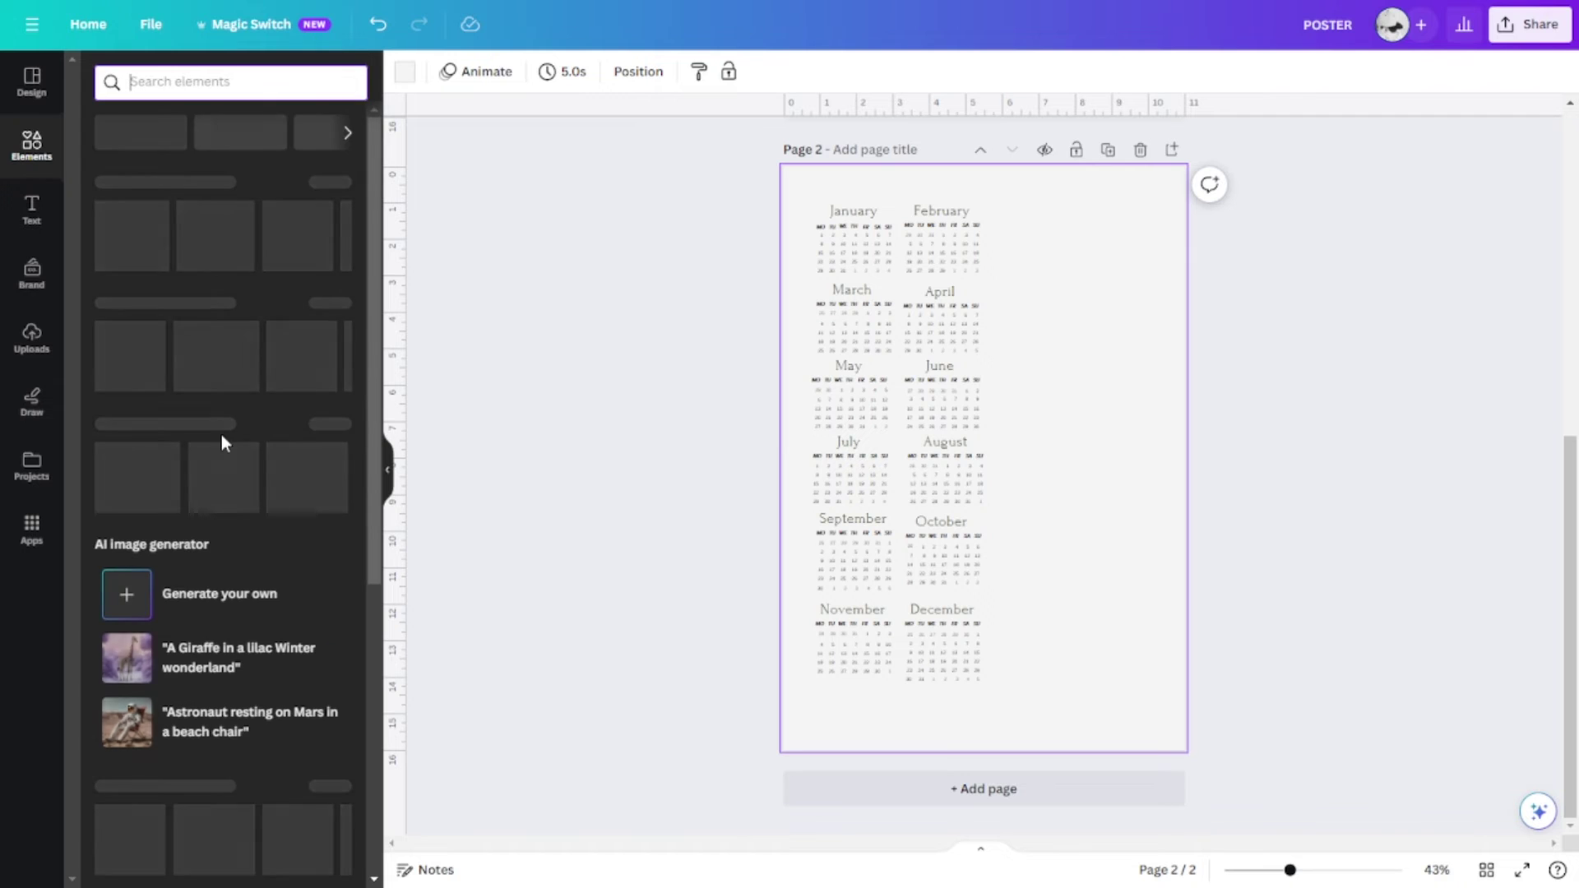
pyautogui.scroll(-4, 246, 437)
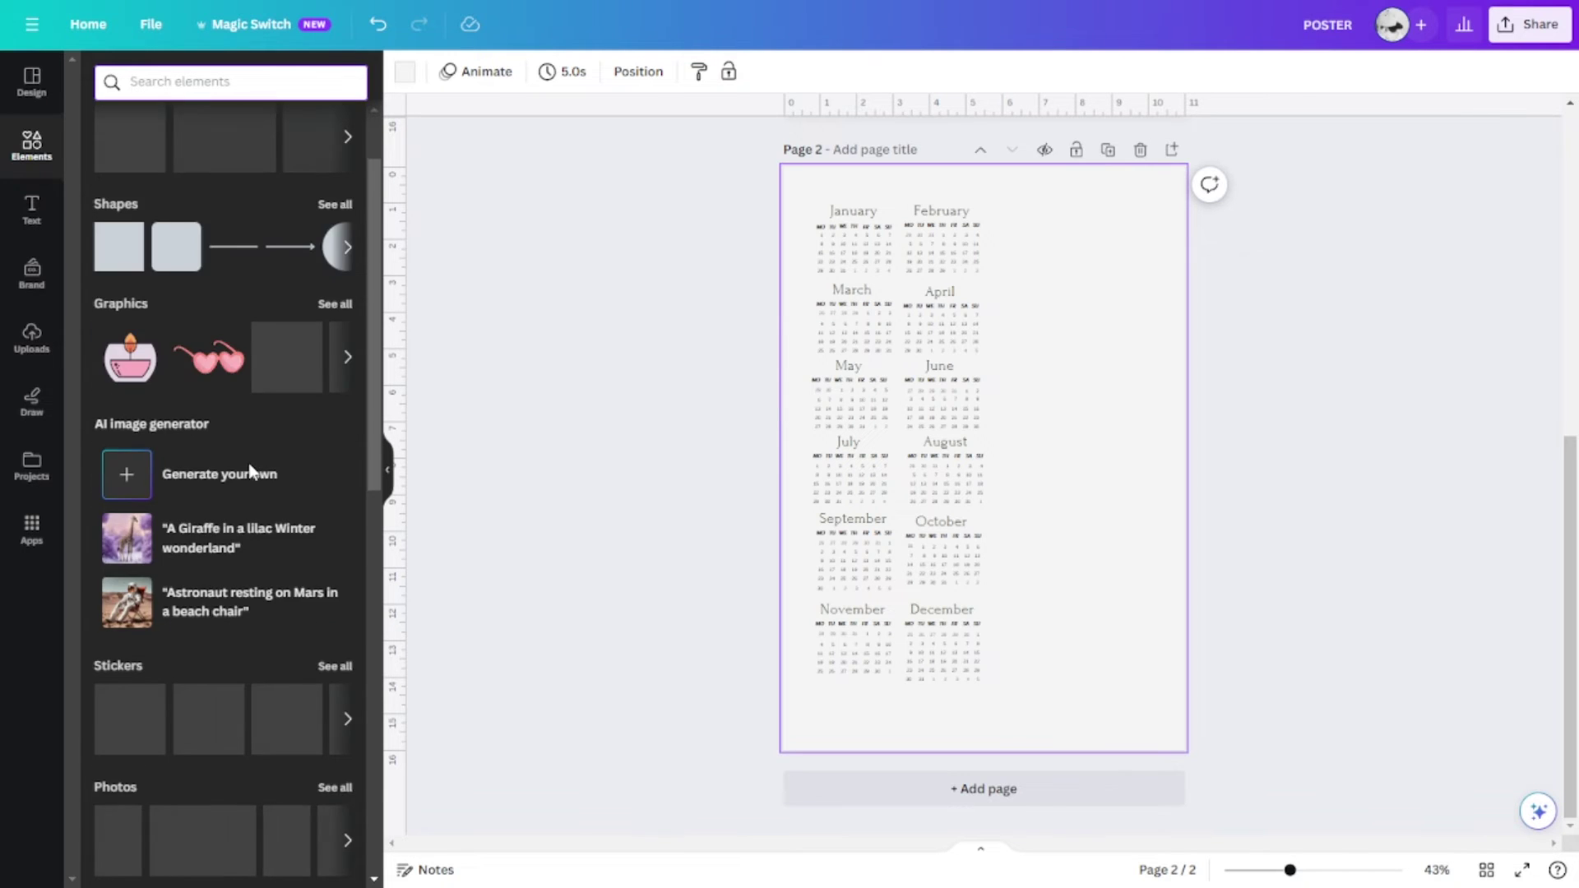
pyautogui.scroll(4, 248, 462)
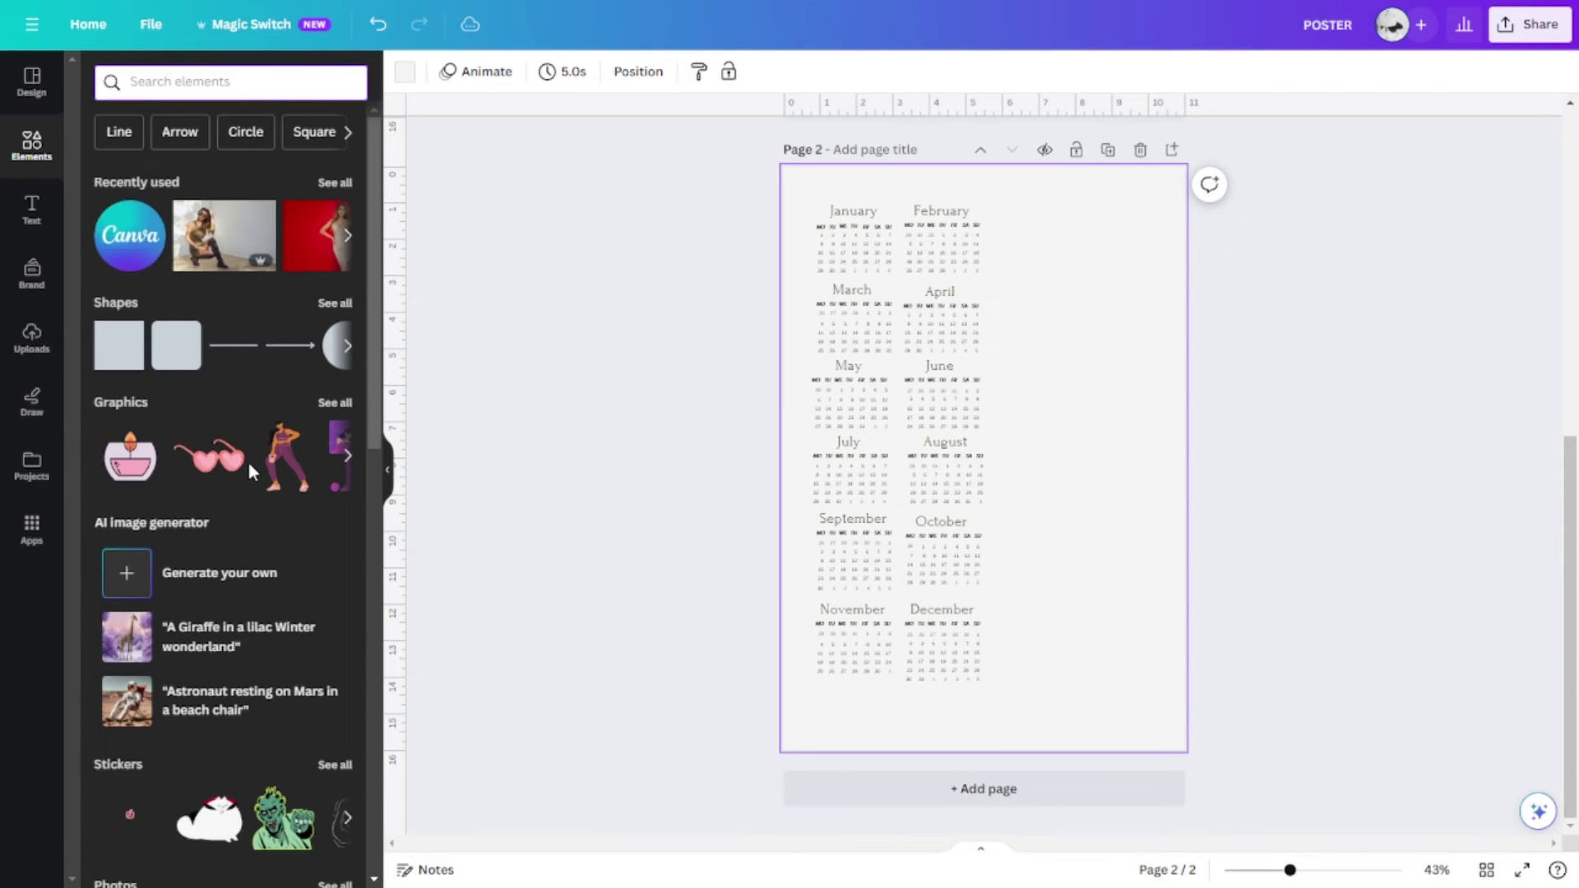
pyautogui.scroll(-4, 248, 462)
pyautogui.scroll(-8, 249, 461)
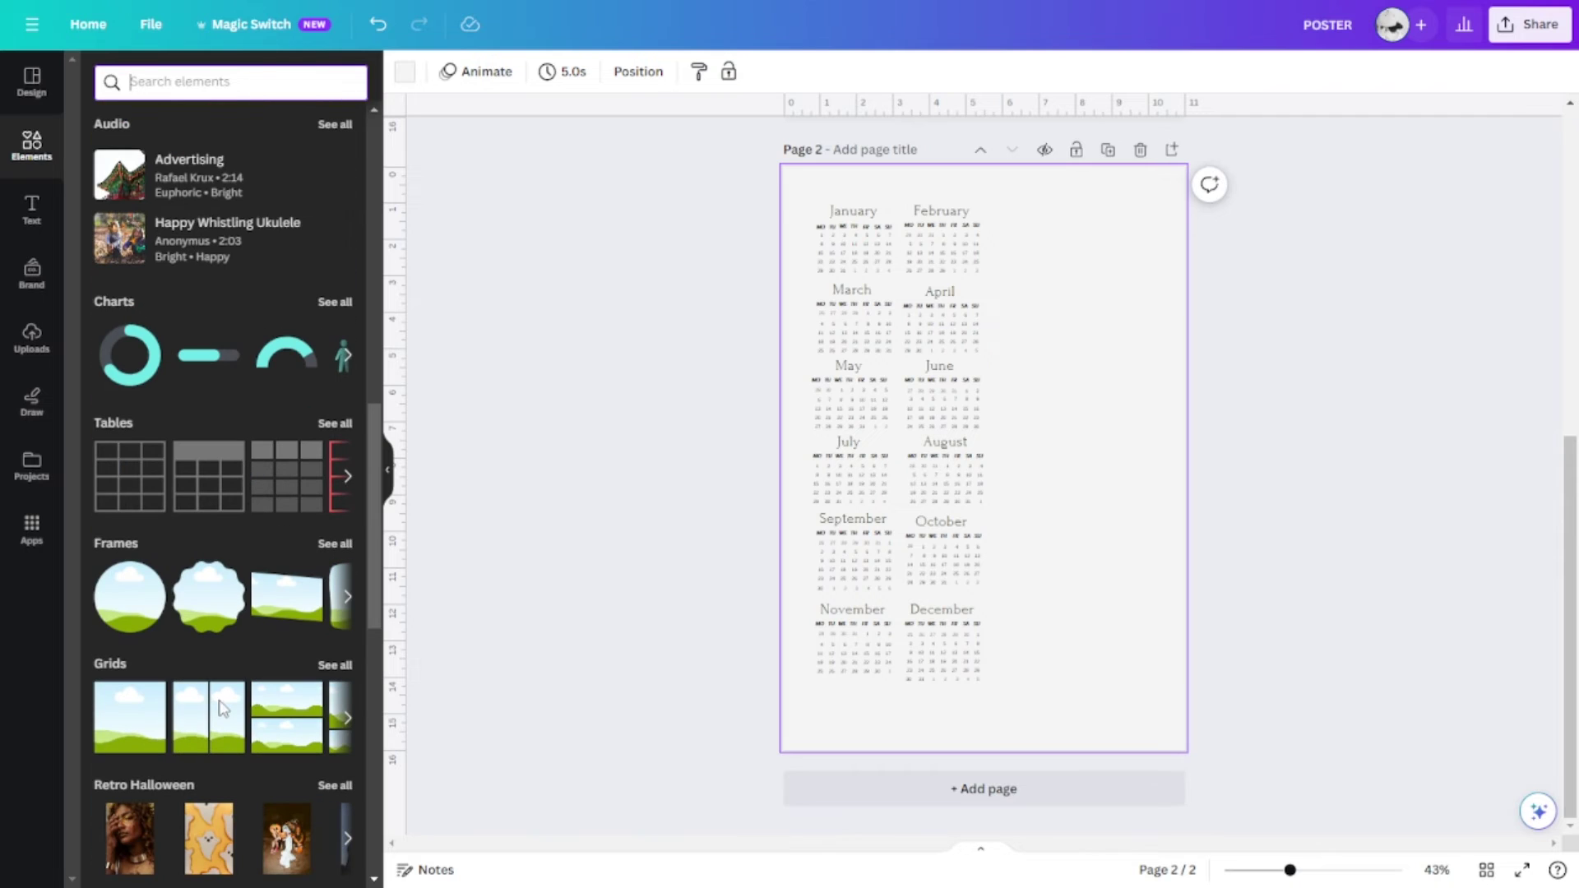
pyautogui.click(343, 668)
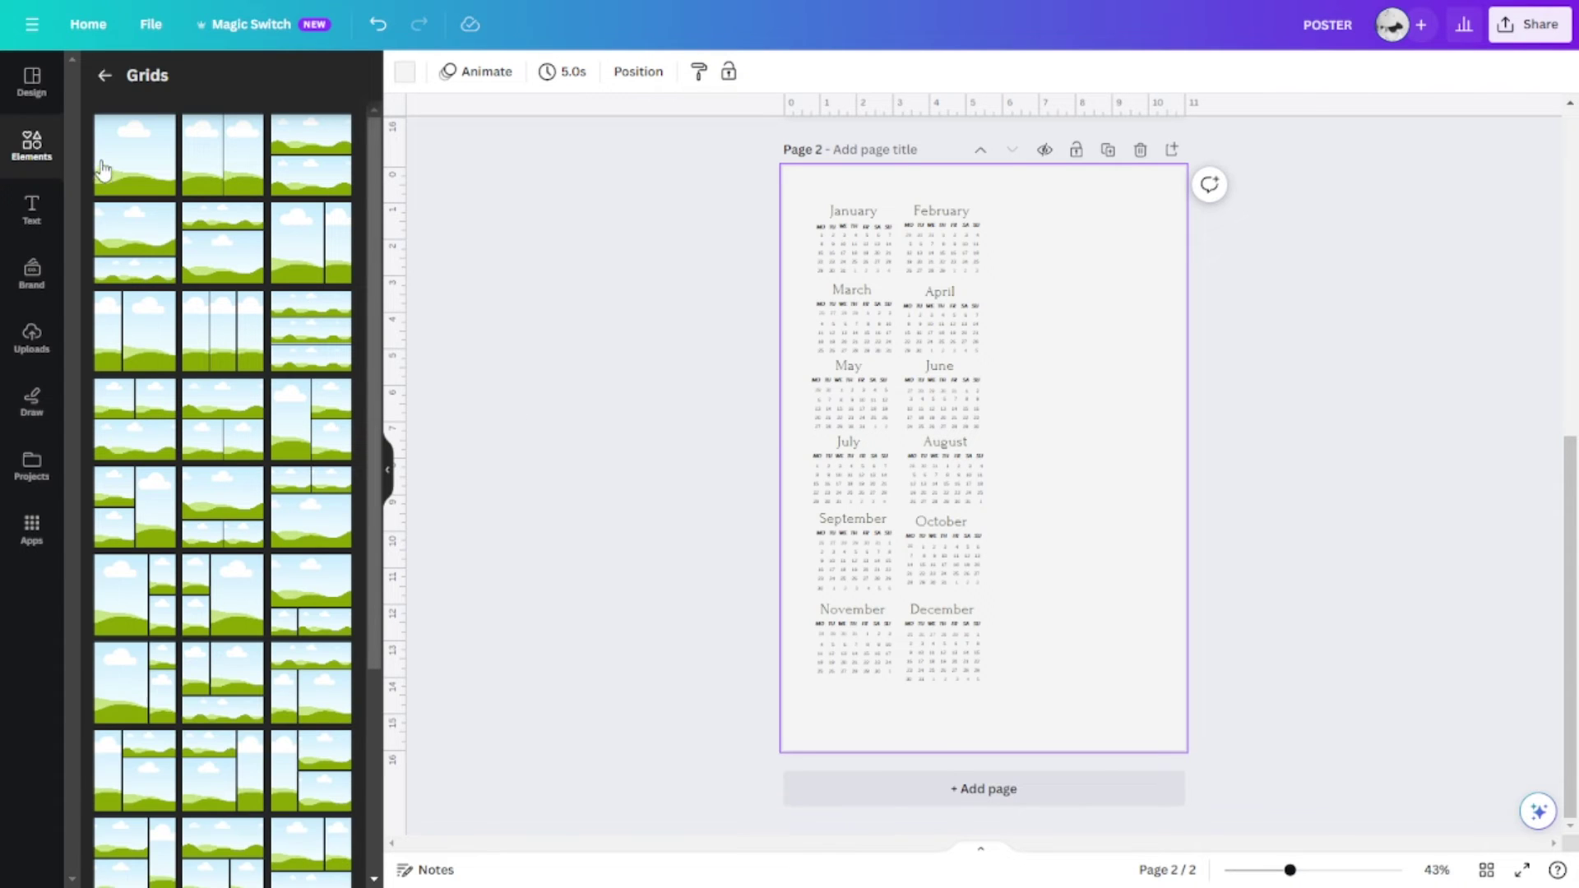
pyautogui.click(145, 164)
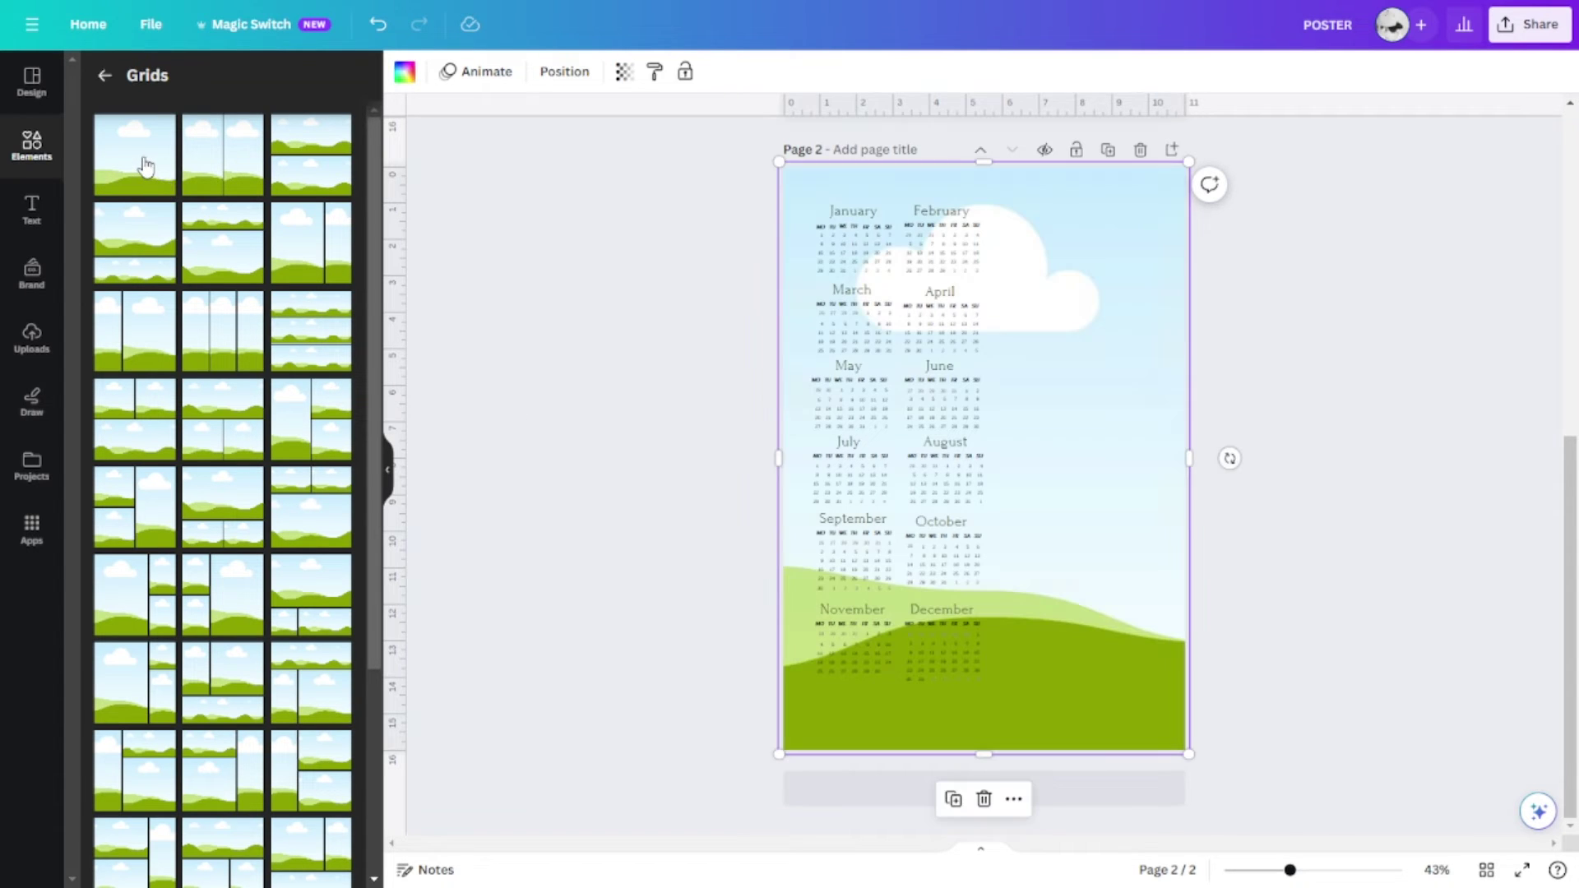
pyautogui.click(1320, 409)
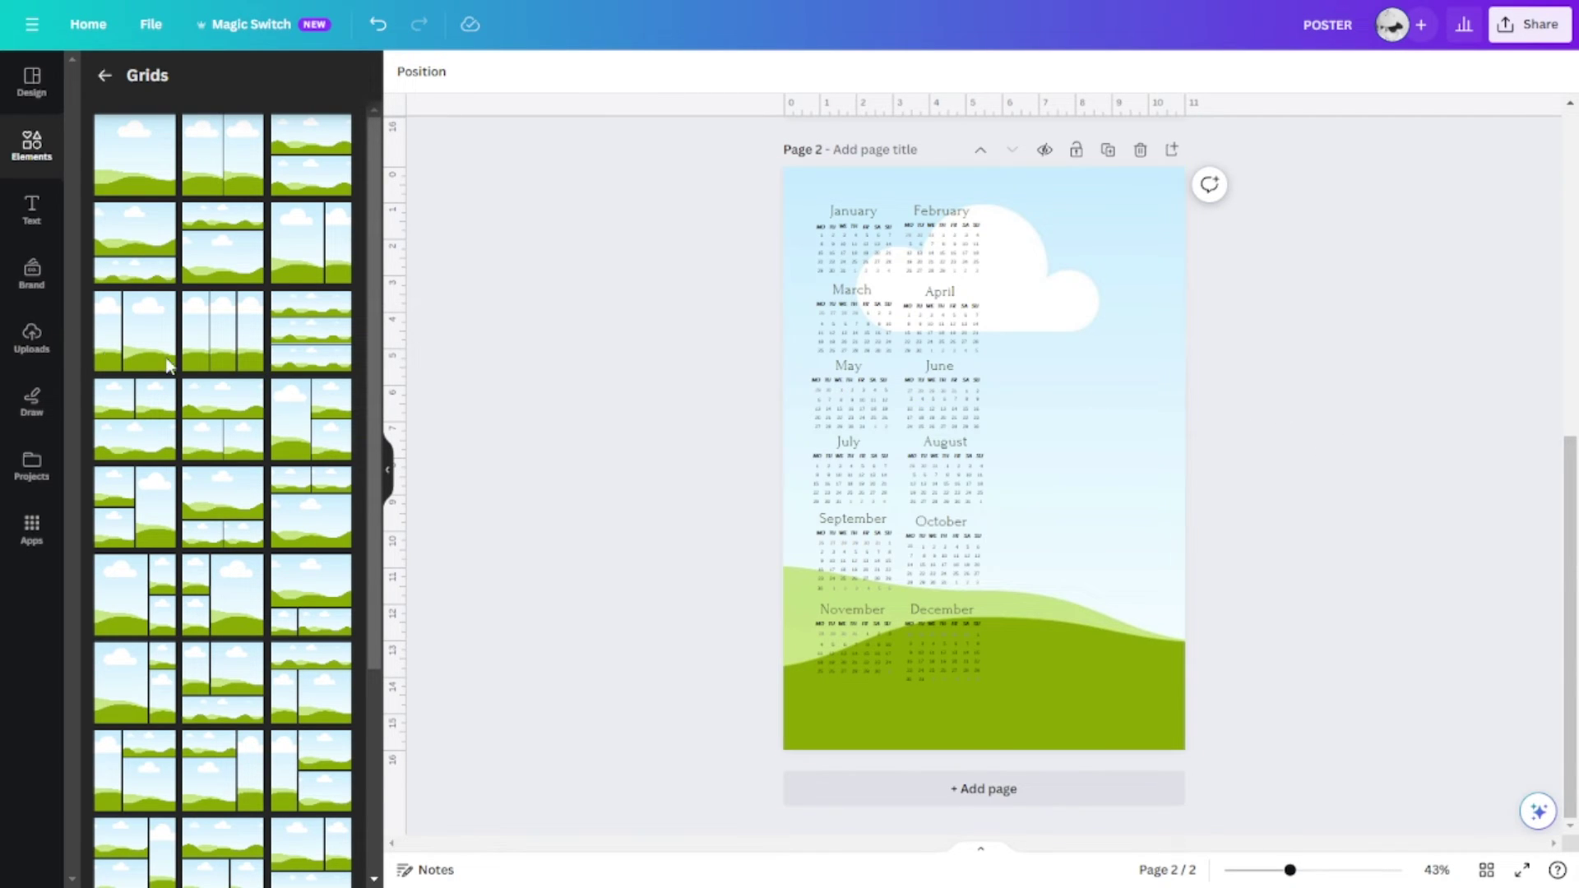
# Step: Fill the page 2 grid with the uploaded photo of the baby in a pink and white dress
pyautogui.click(56, 342)
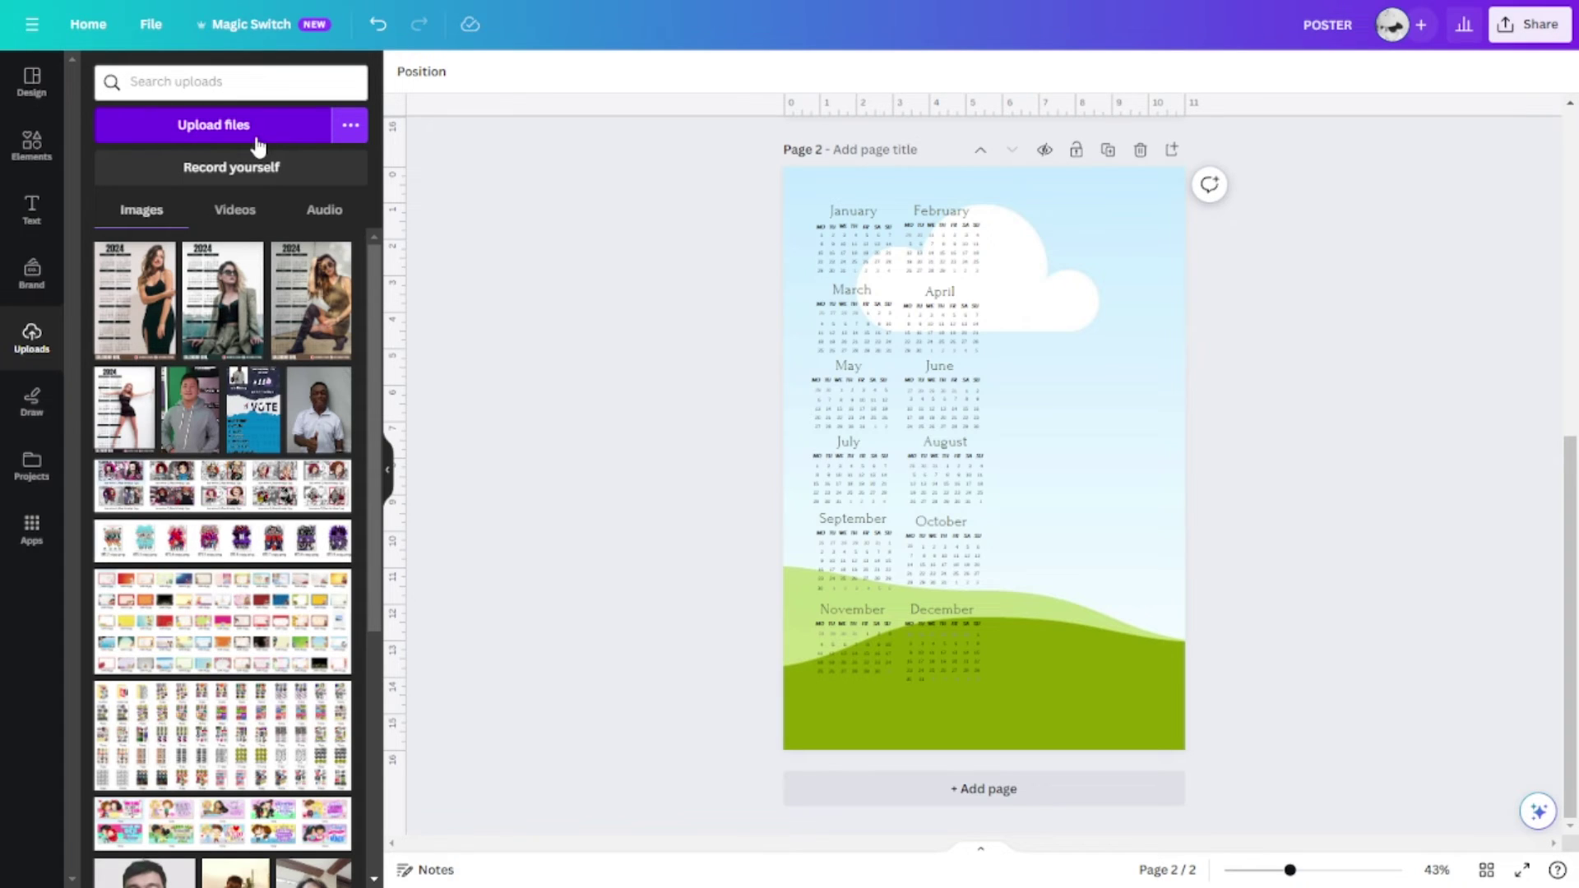
pyautogui.scroll(-4, 263, 345)
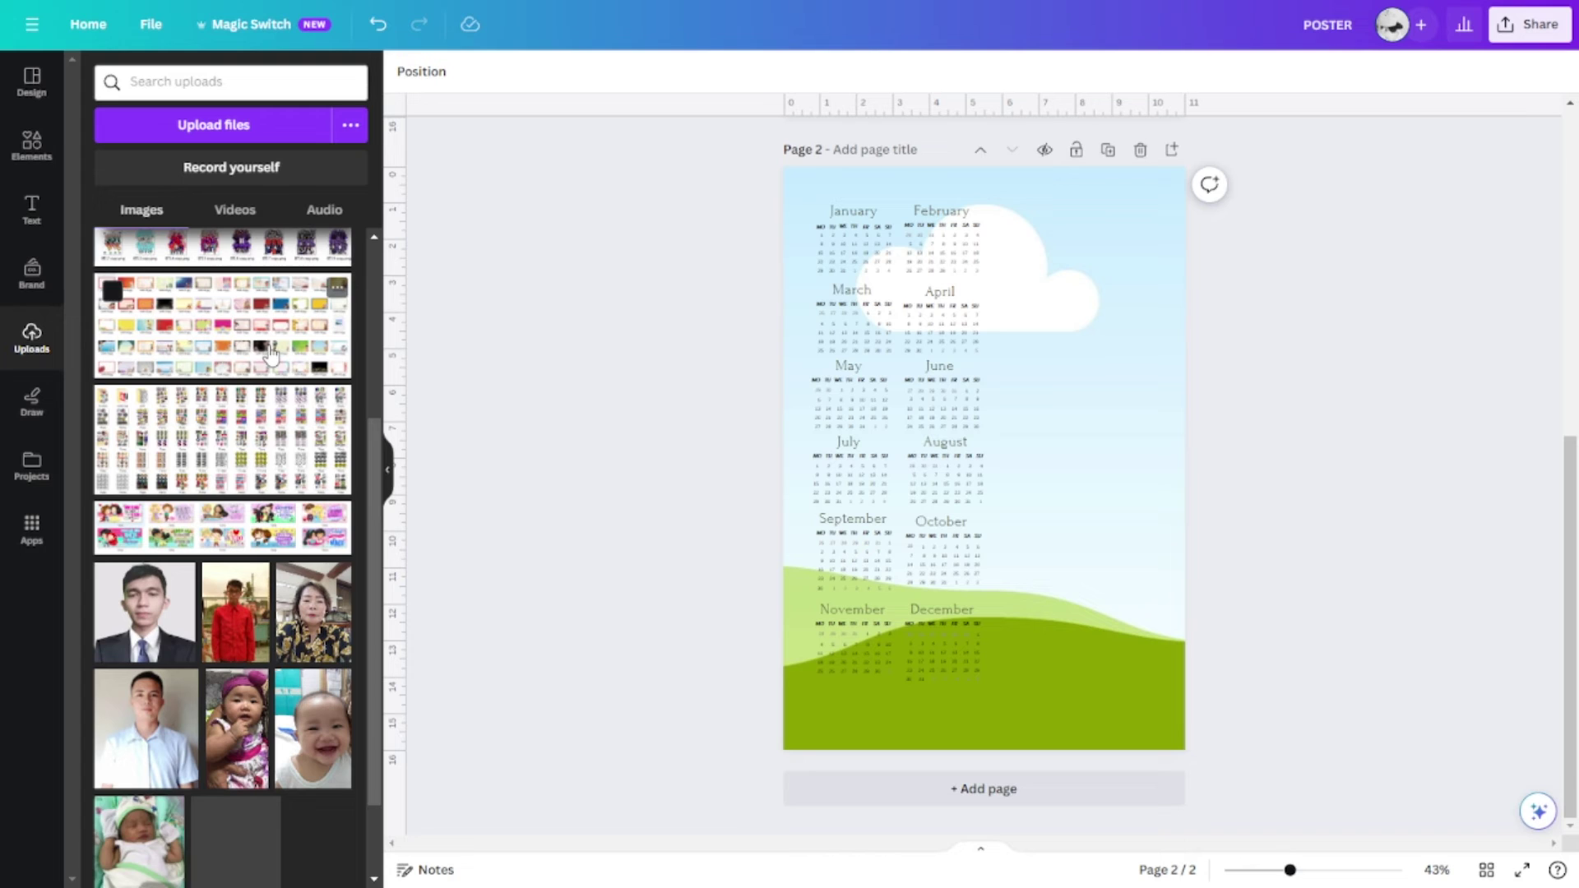
pyautogui.scroll(-3, 270, 352)
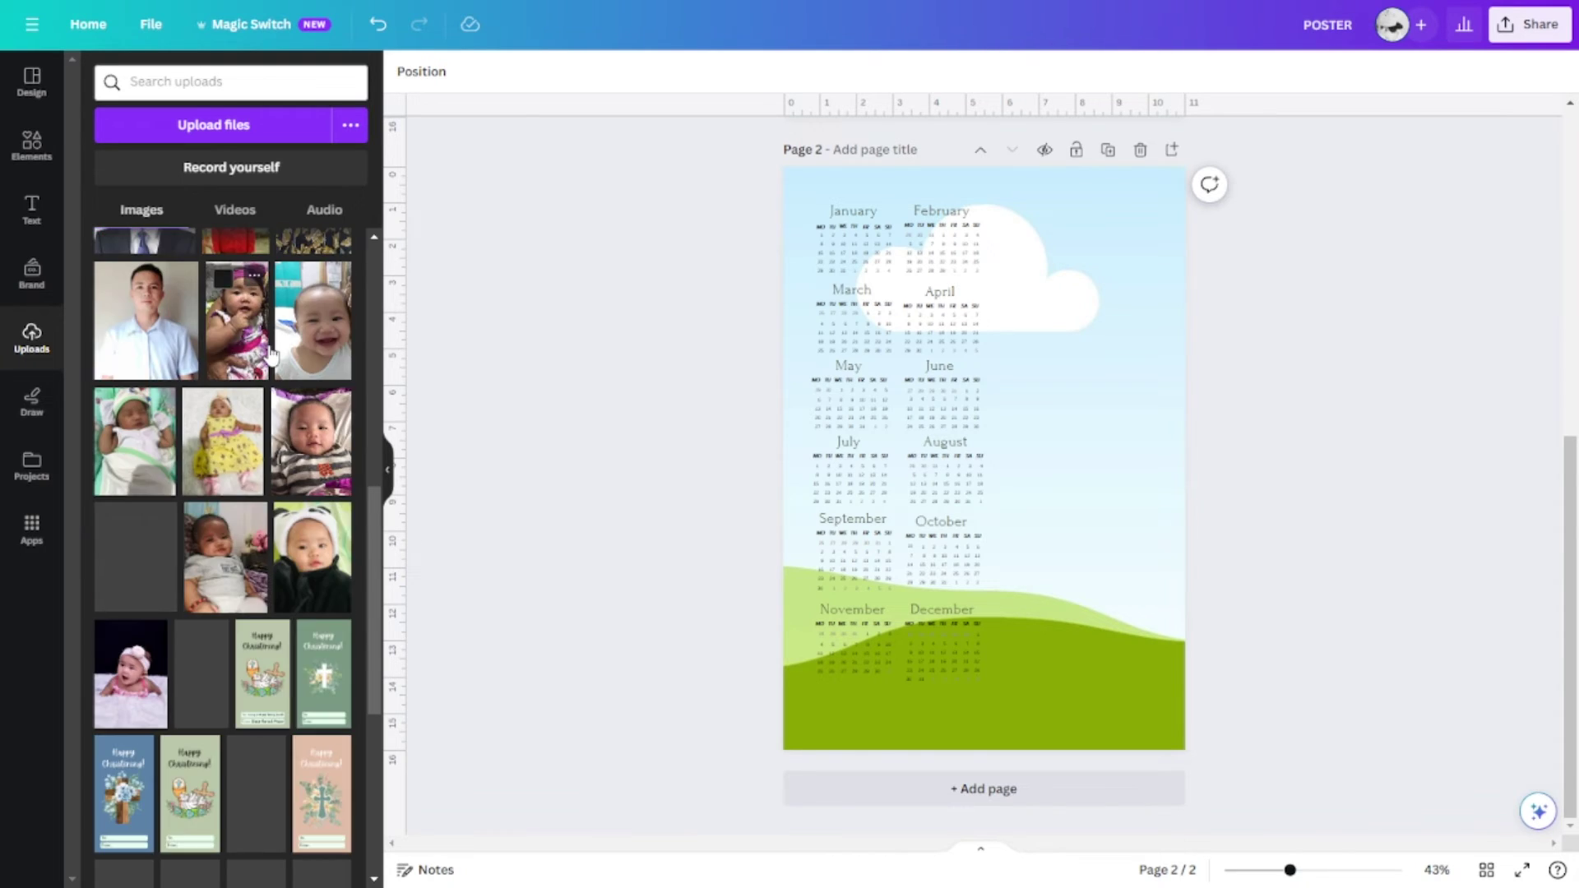
pyautogui.scroll(-3, 269, 344)
pyautogui.scroll(-3, 278, 403)
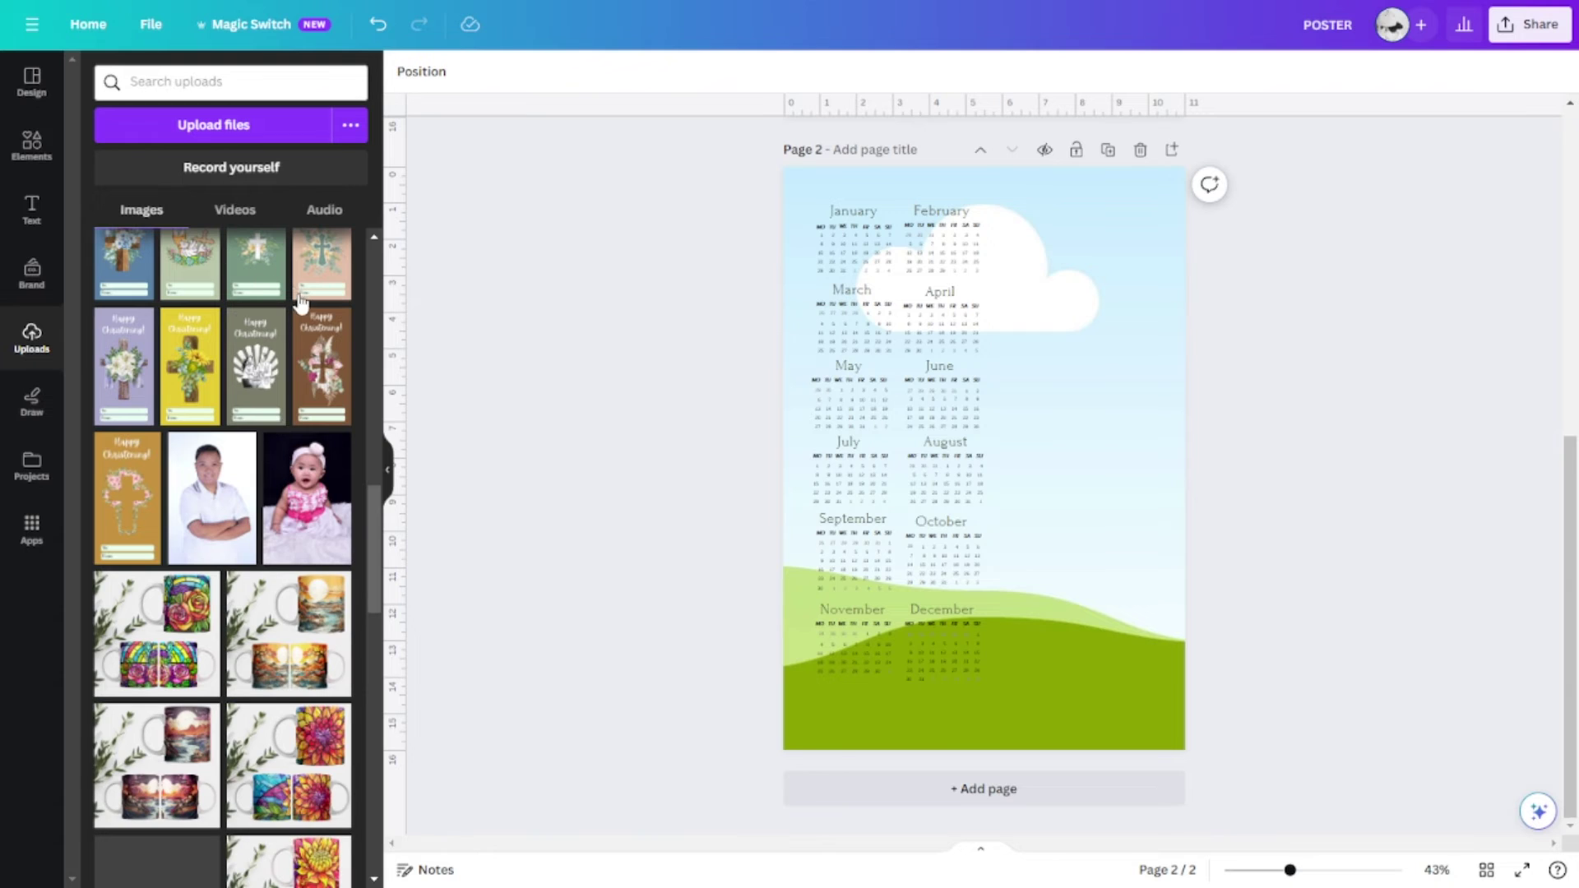
pyautogui.scroll(-2, 259, 286)
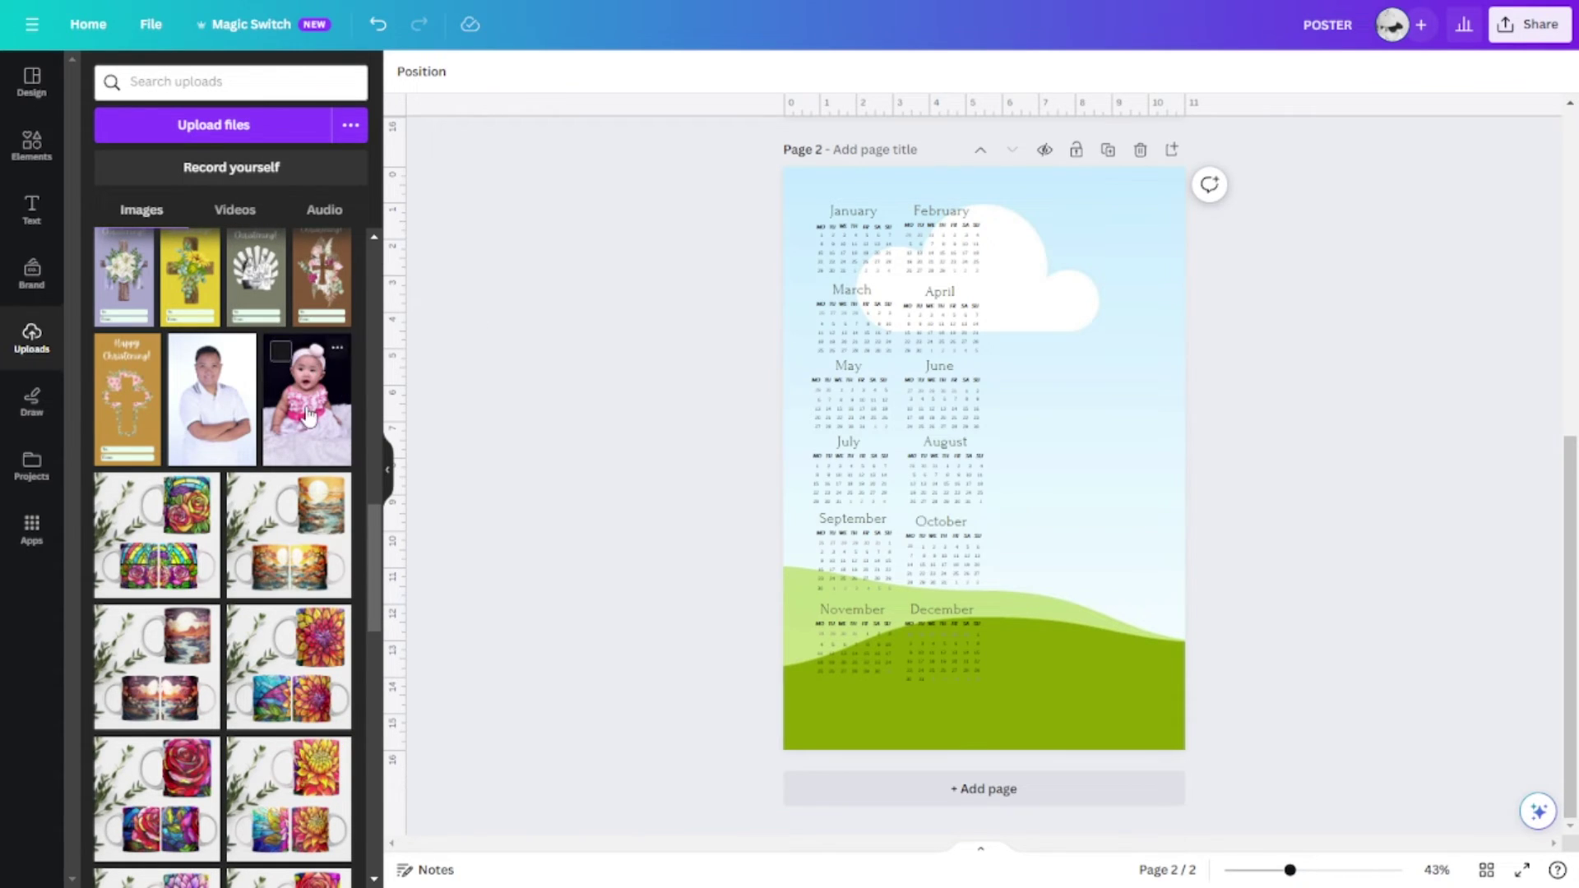
pyautogui.click(349, 439)
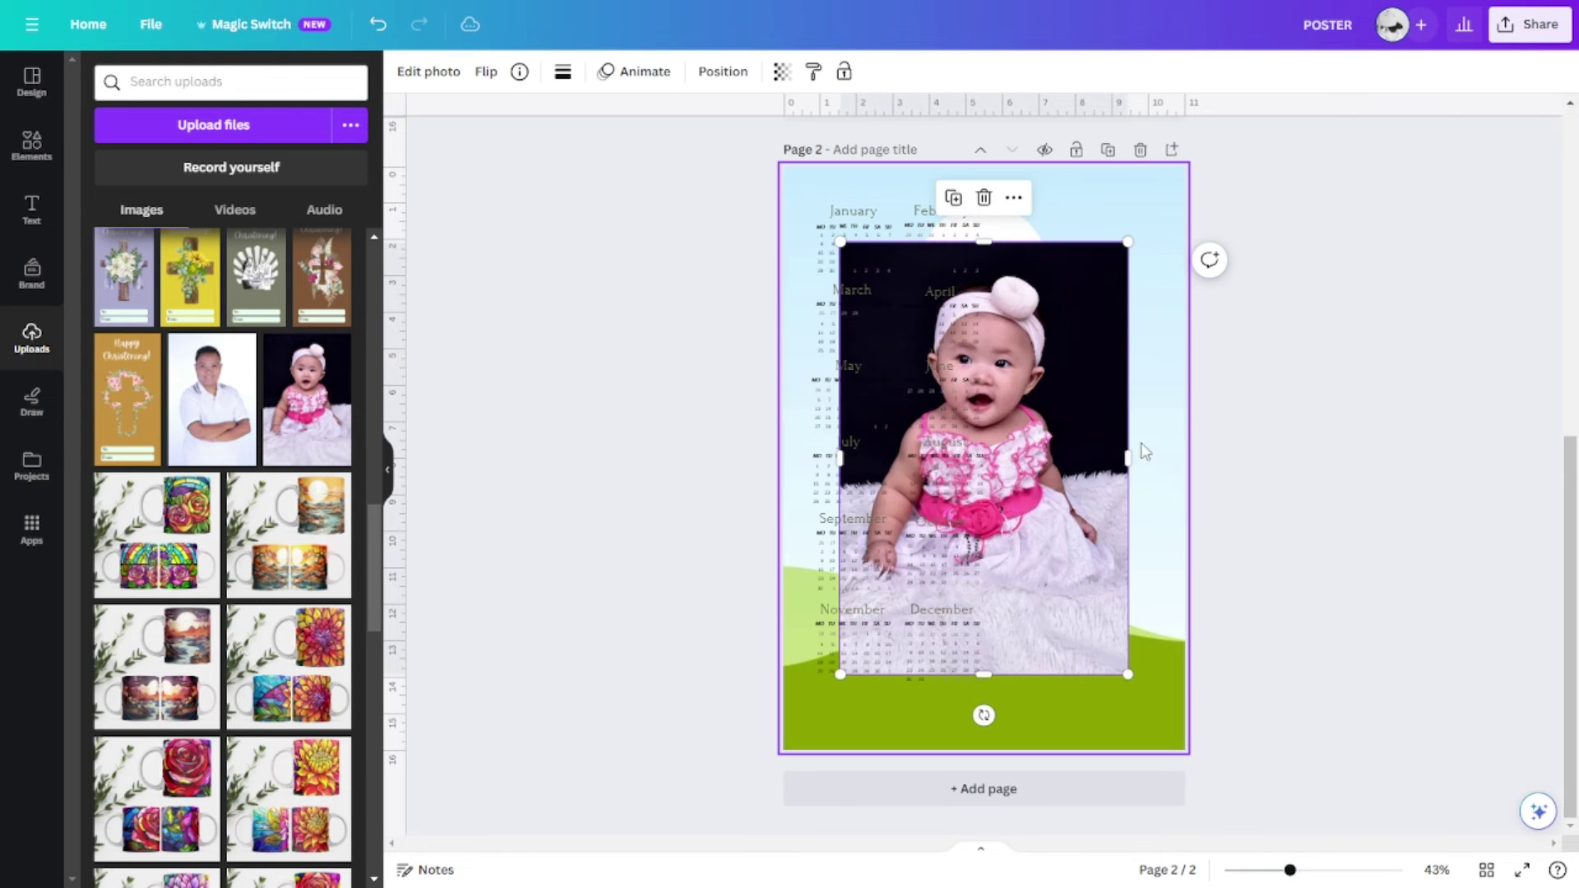
pyautogui.moveTo(1088, 400); pyautogui.dragTo(1280, 536)
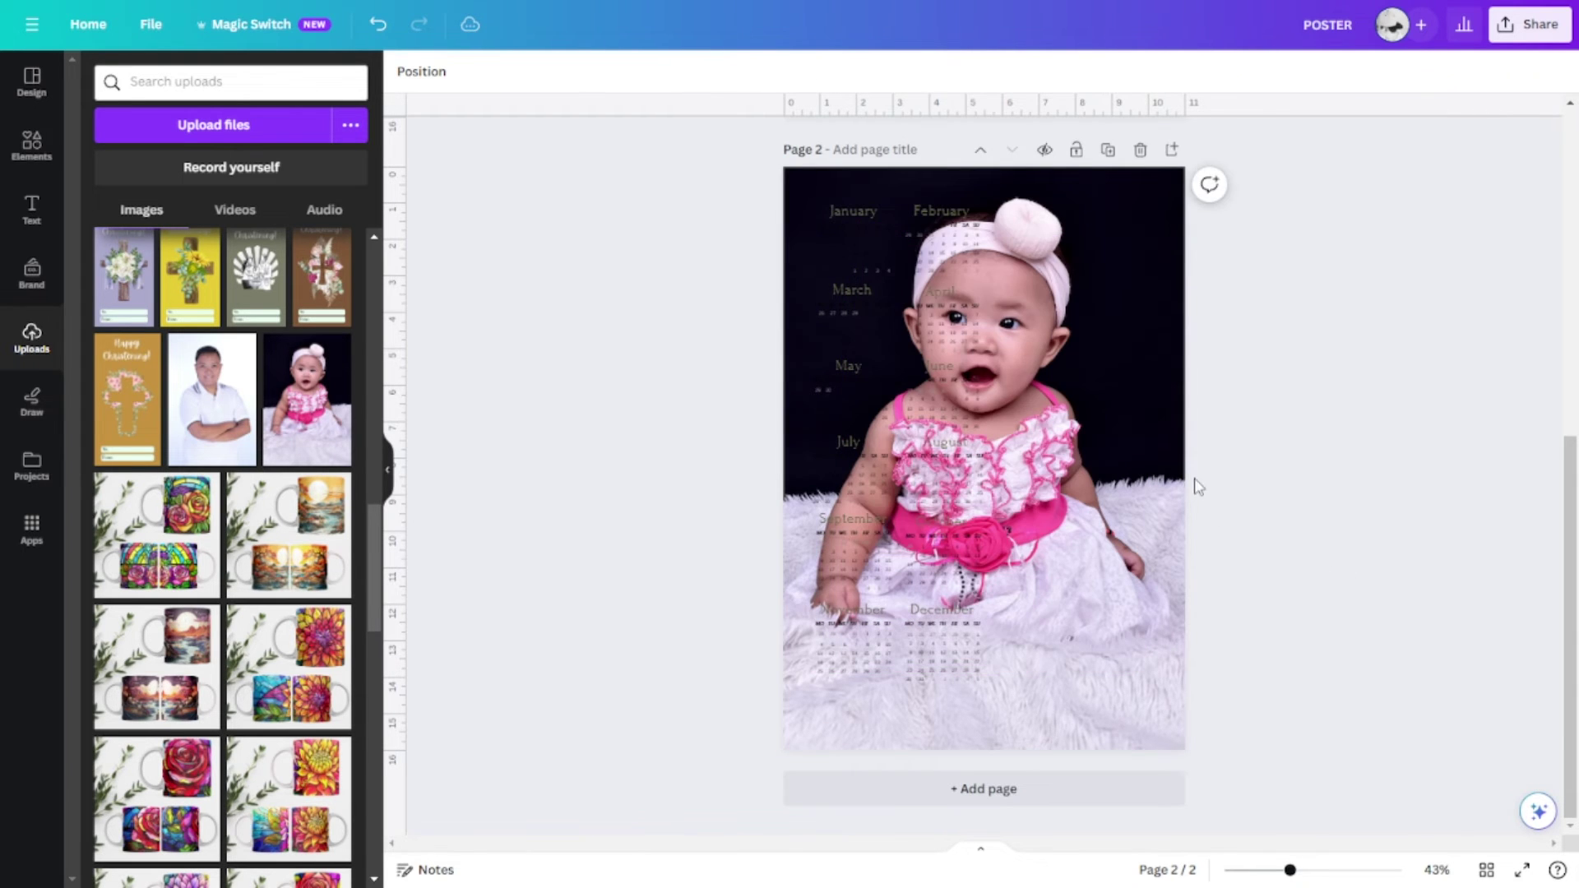
# Step: Shift the baby photo slightly lower within its crop and apply the crop
pyautogui.click(1138, 430)
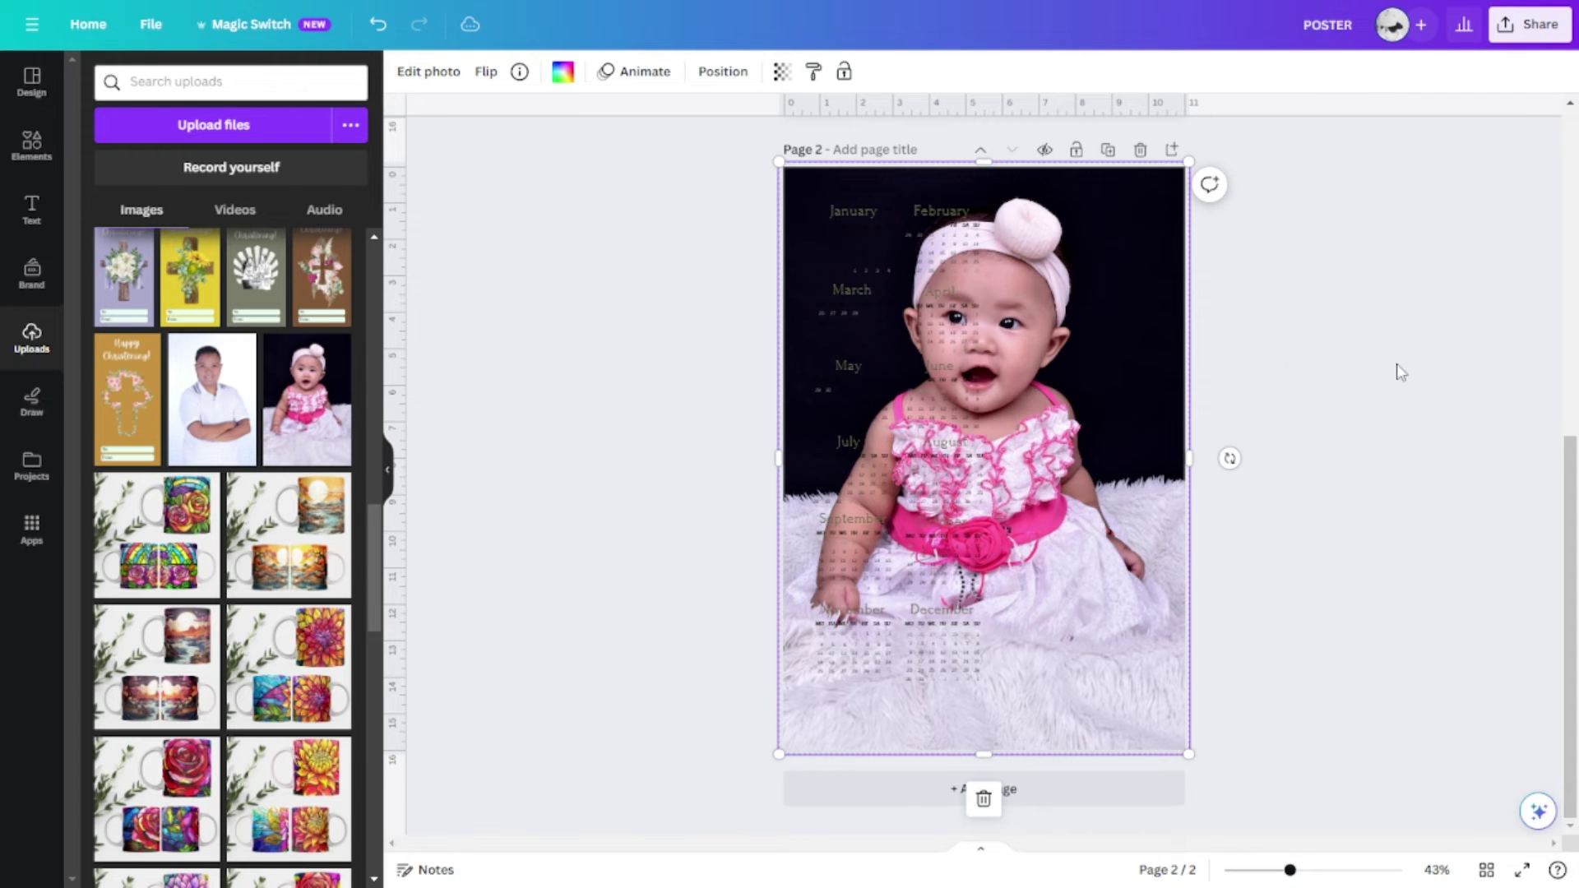
pyautogui.click(1133, 392)
pyautogui.doubleClick(1134, 395)
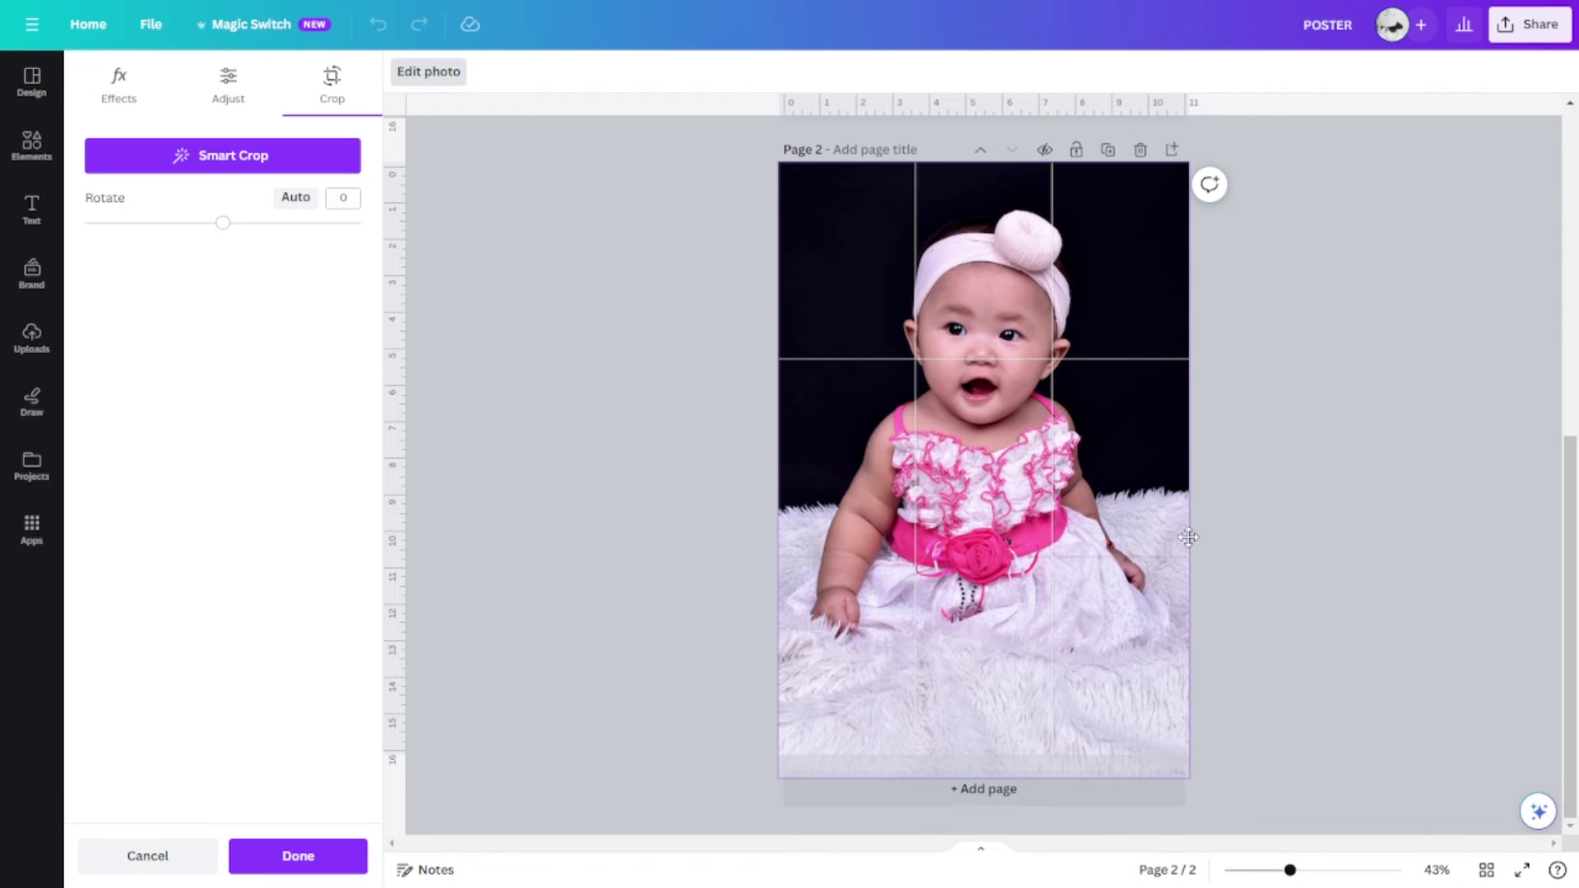
pyautogui.click(325, 855)
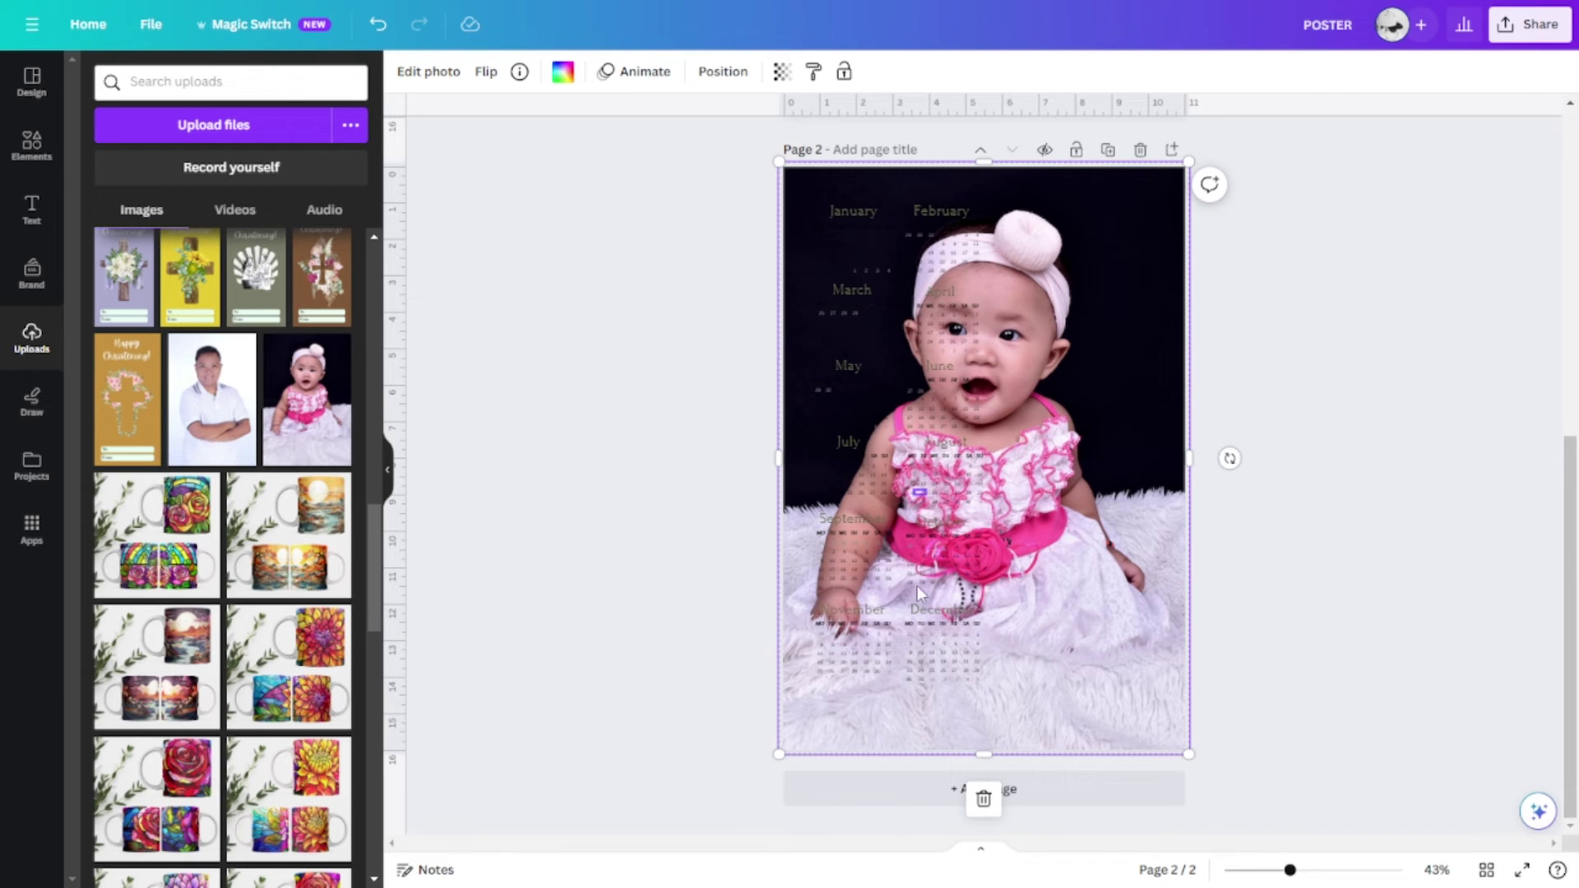
pyautogui.click(1302, 420)
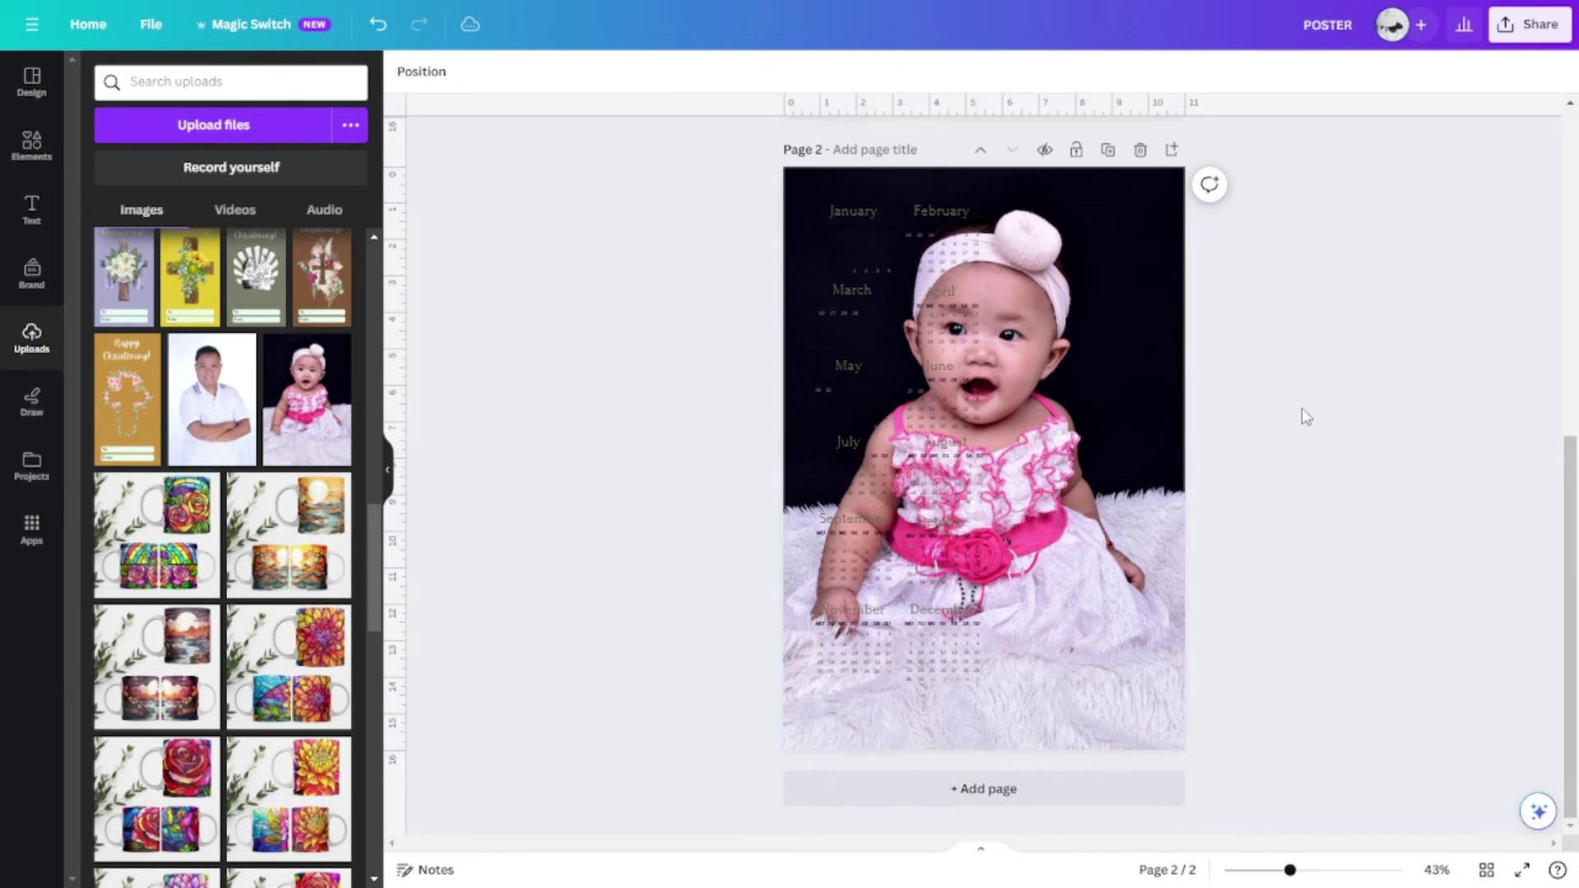
pyautogui.click(391, 475)
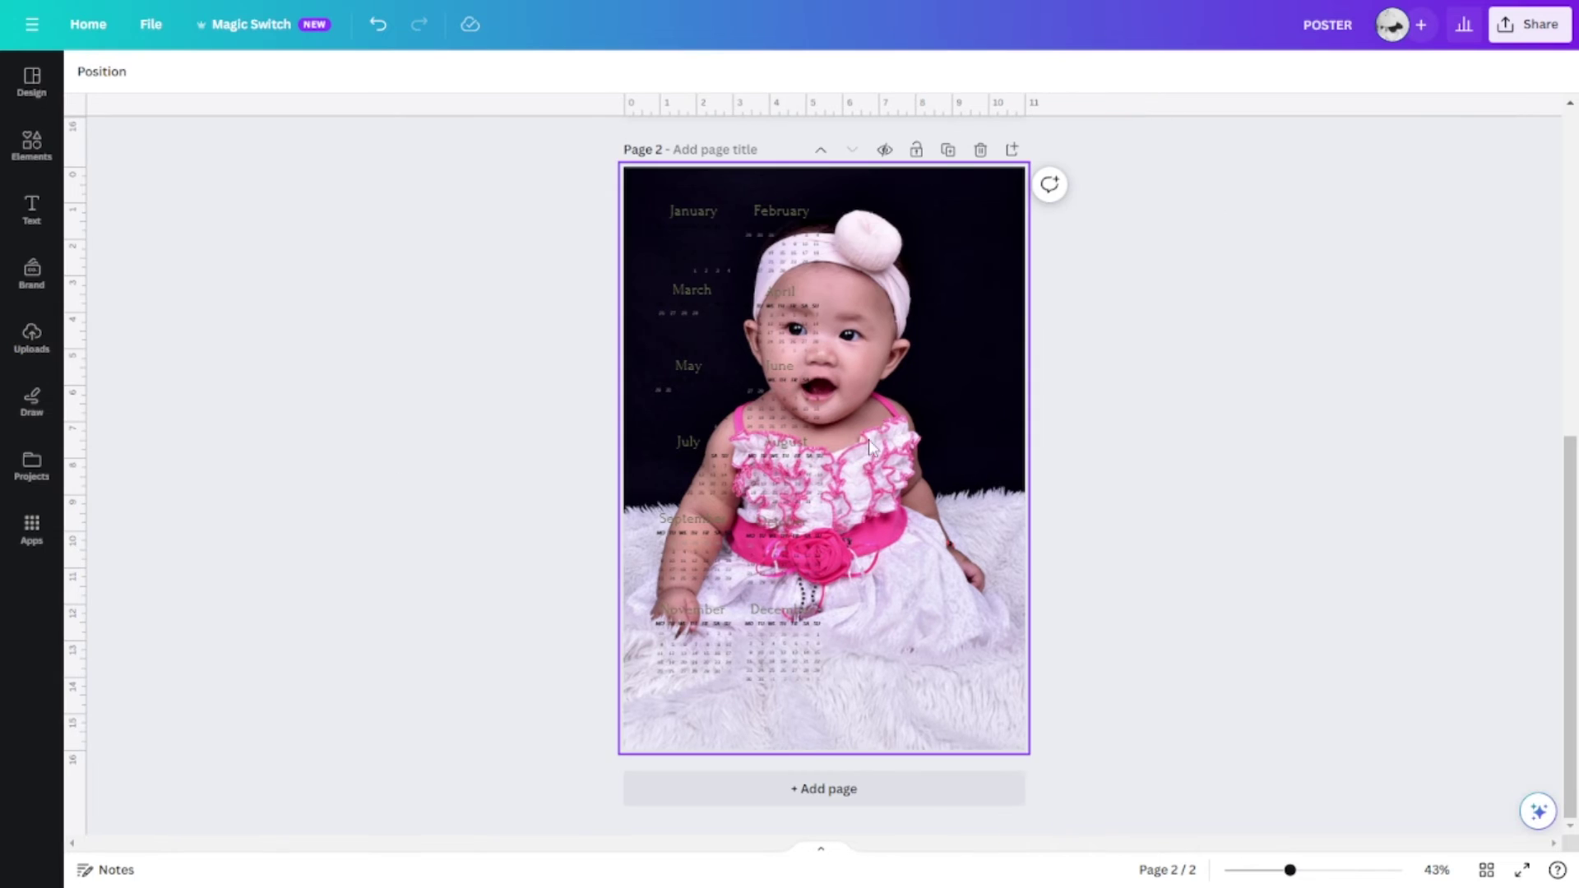
# Step: Delete the baby photo and its full-page grid from page 2, keeping the month grids
pyautogui.click(954, 362)
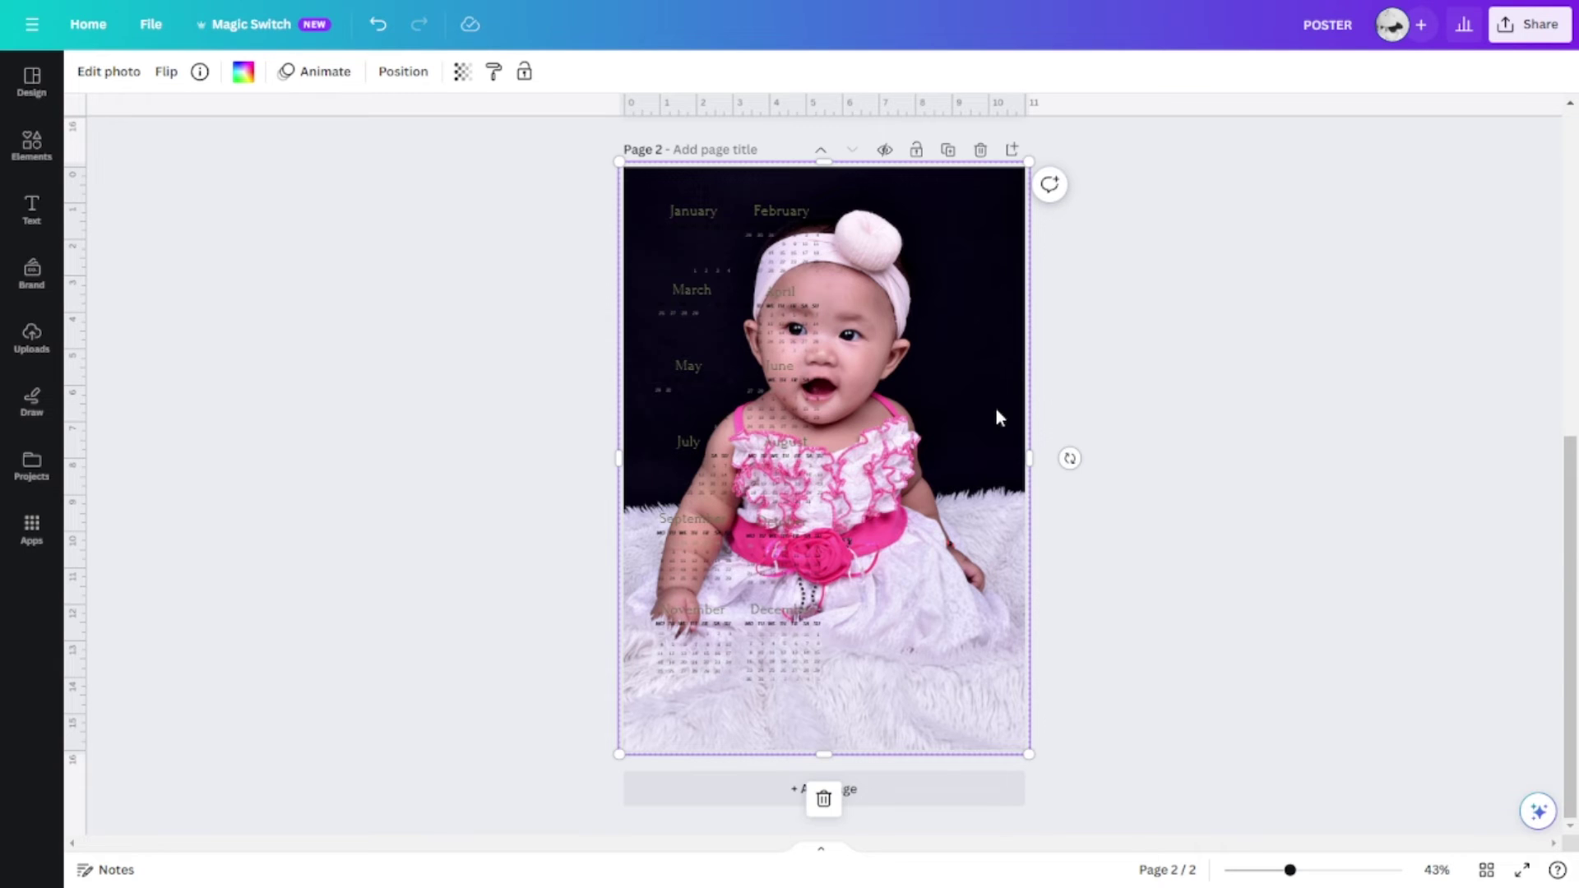
pyautogui.press('Delete')
pyautogui.press('Delete')
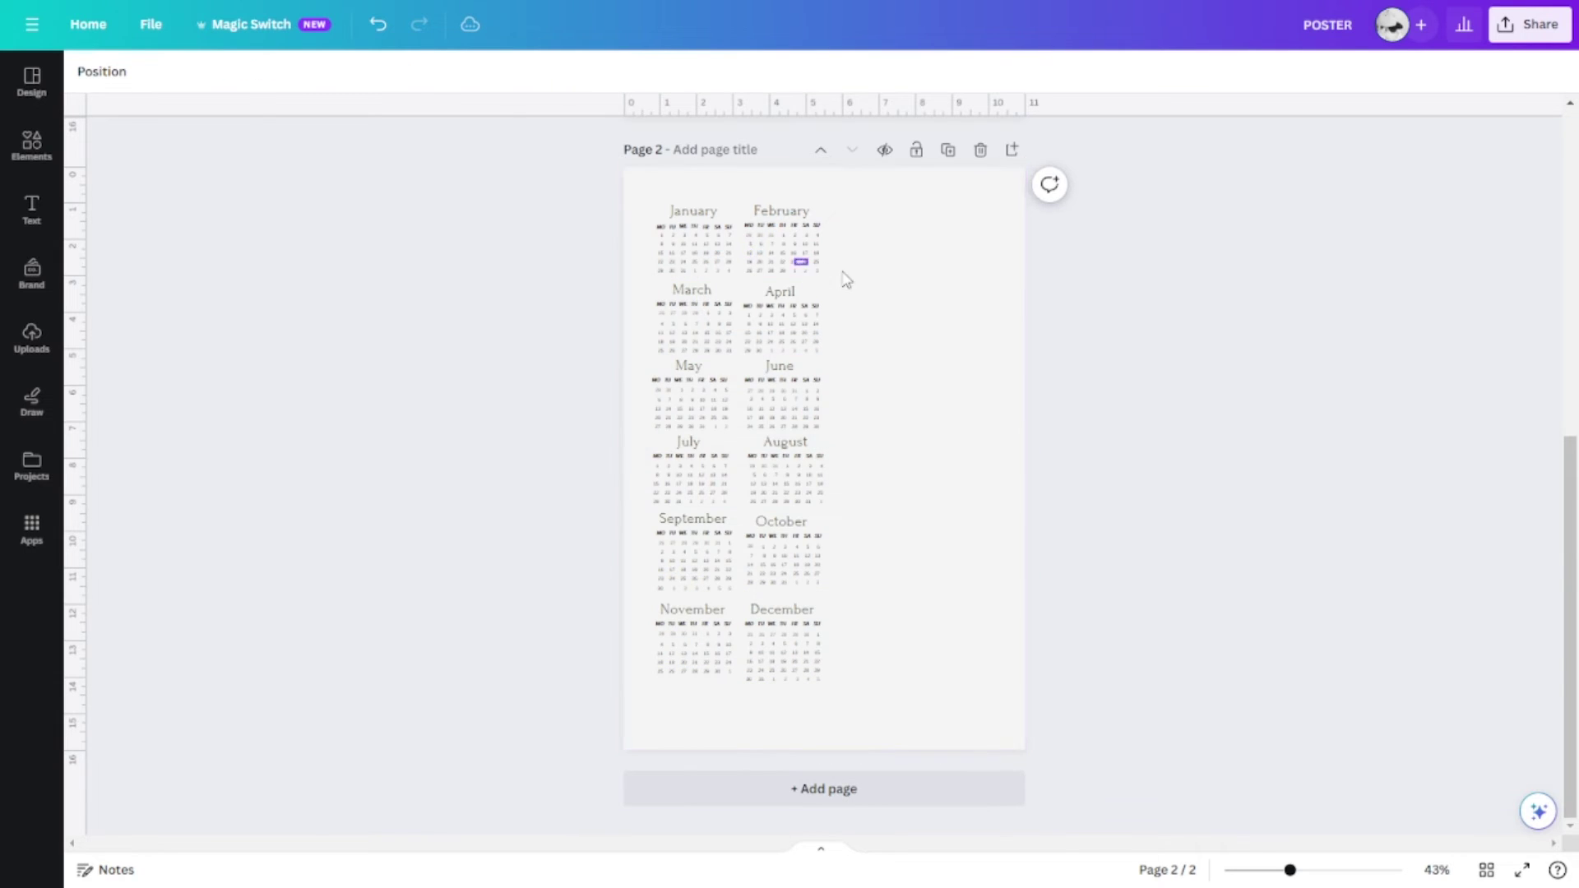
pyautogui.click(913, 312)
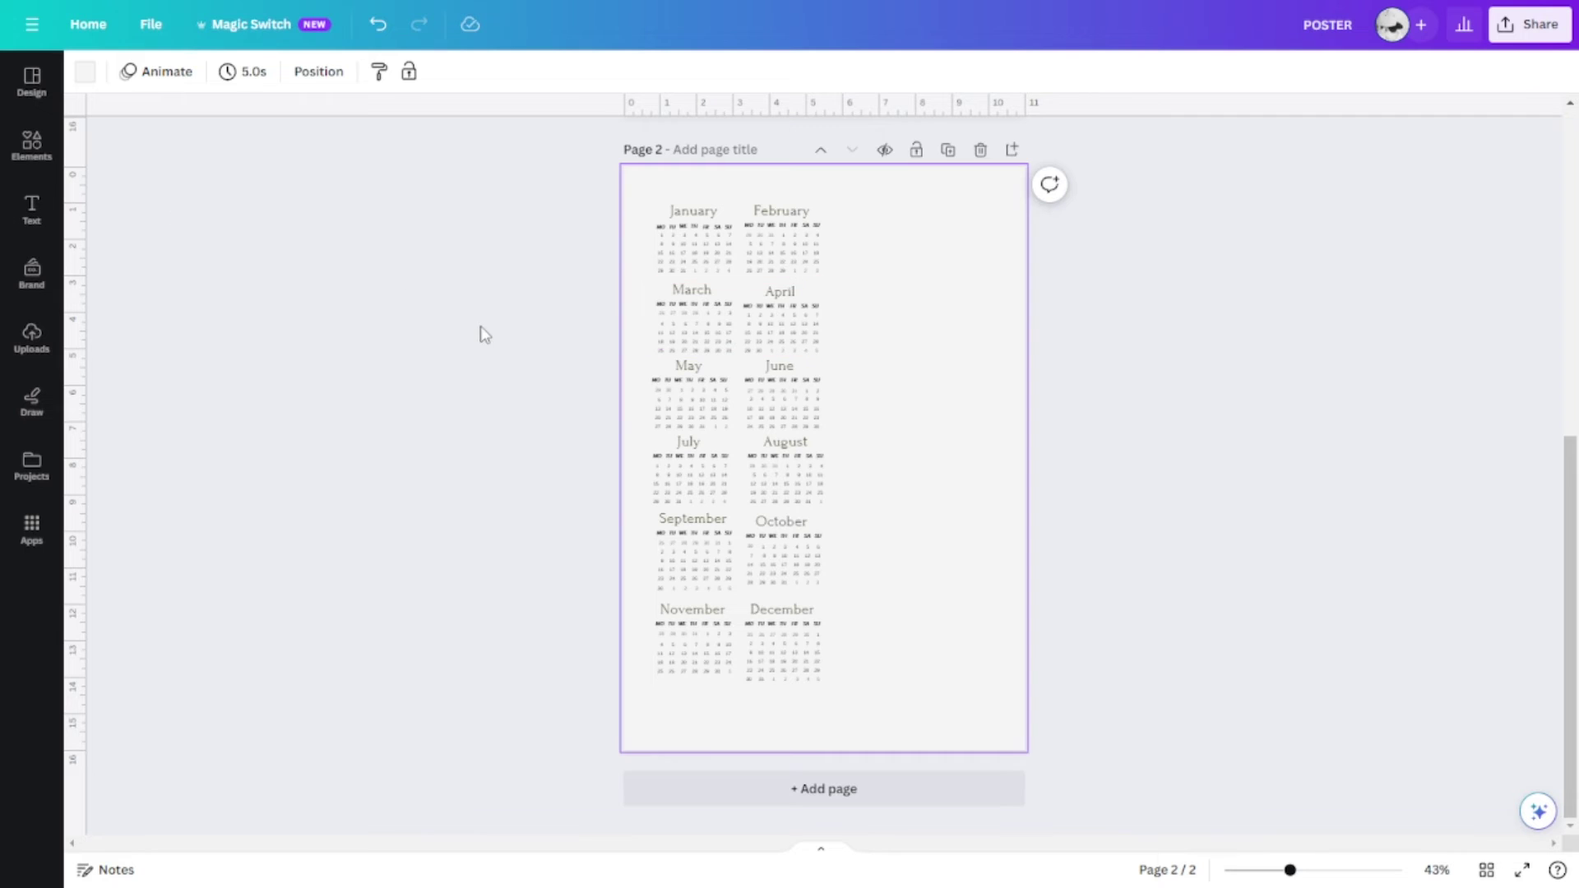
# Step: Search the elements library with the recent term "SEXY PHOTO" and limit the results to photos
pyautogui.click(39, 146)
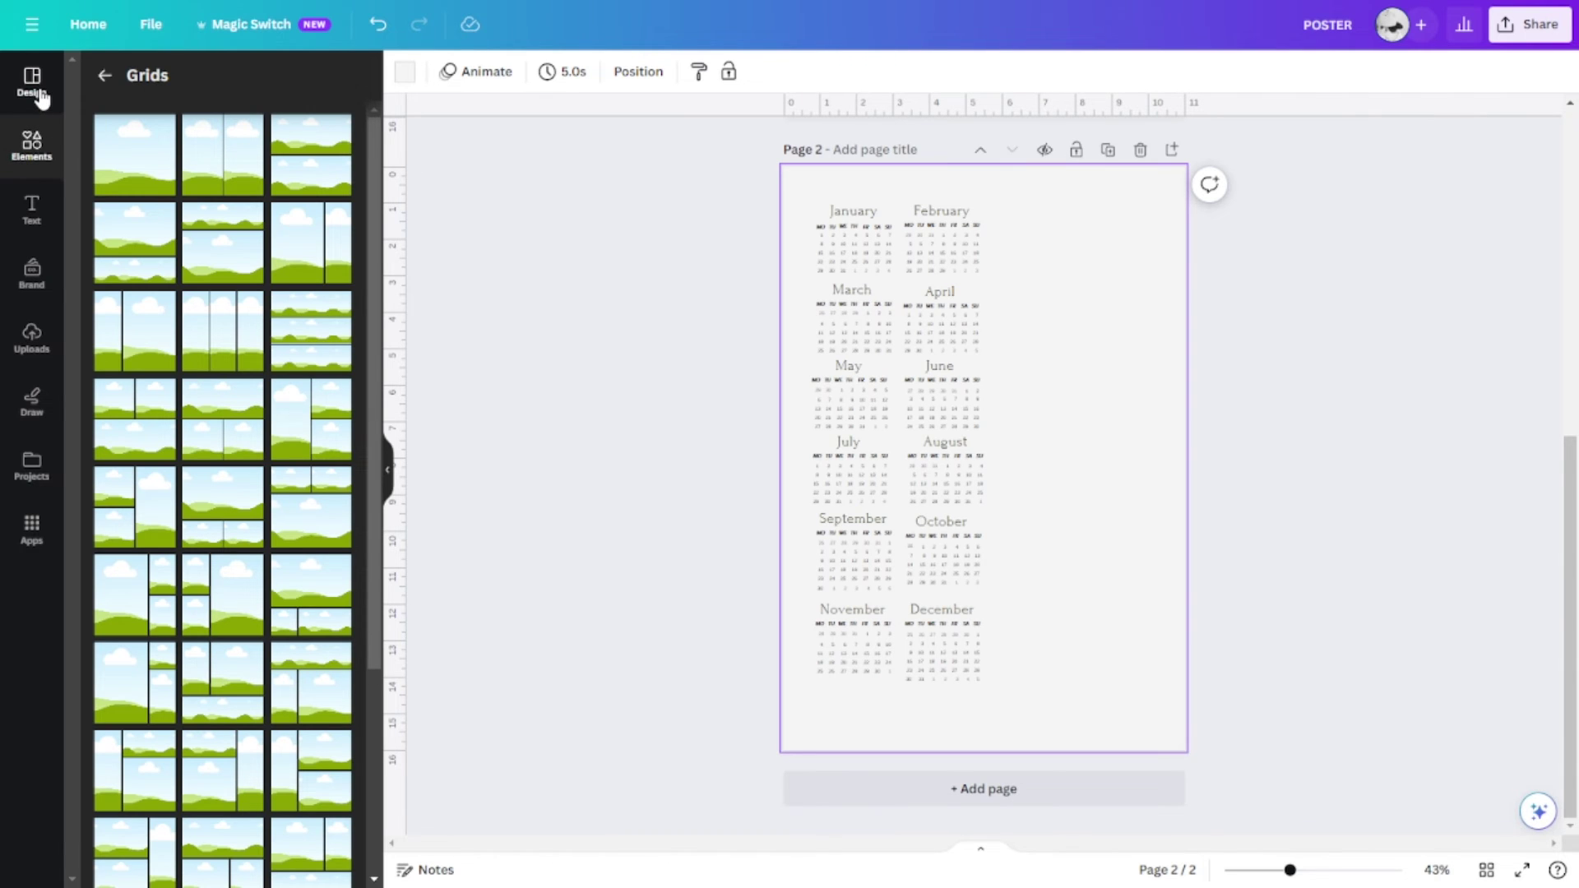
pyautogui.click(41, 97)
pyautogui.click(34, 146)
pyautogui.click(104, 77)
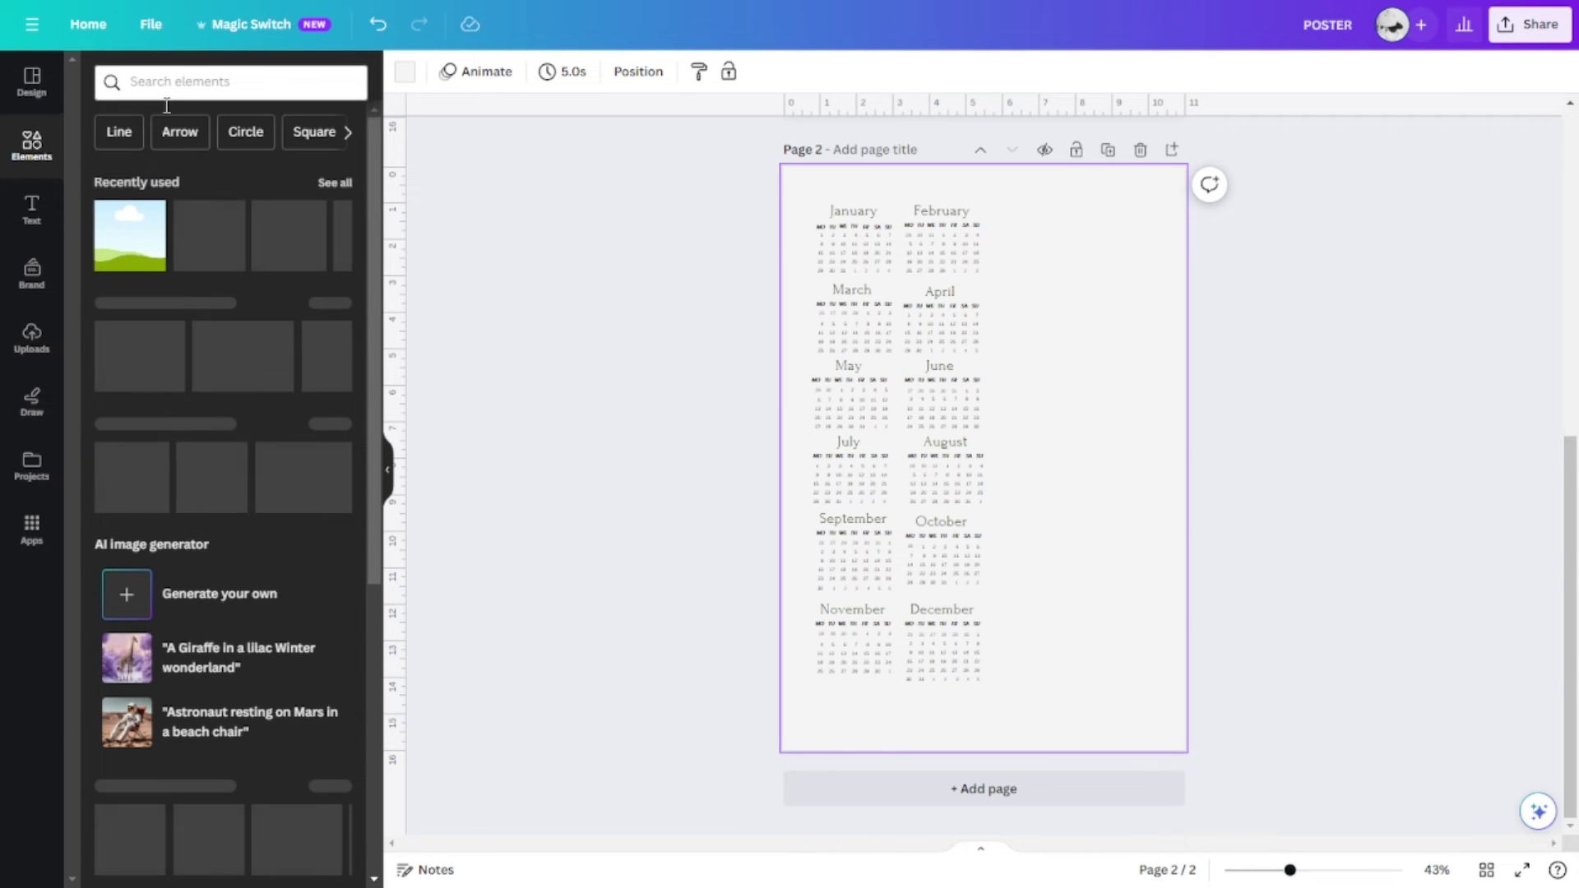
pyautogui.click(150, 80)
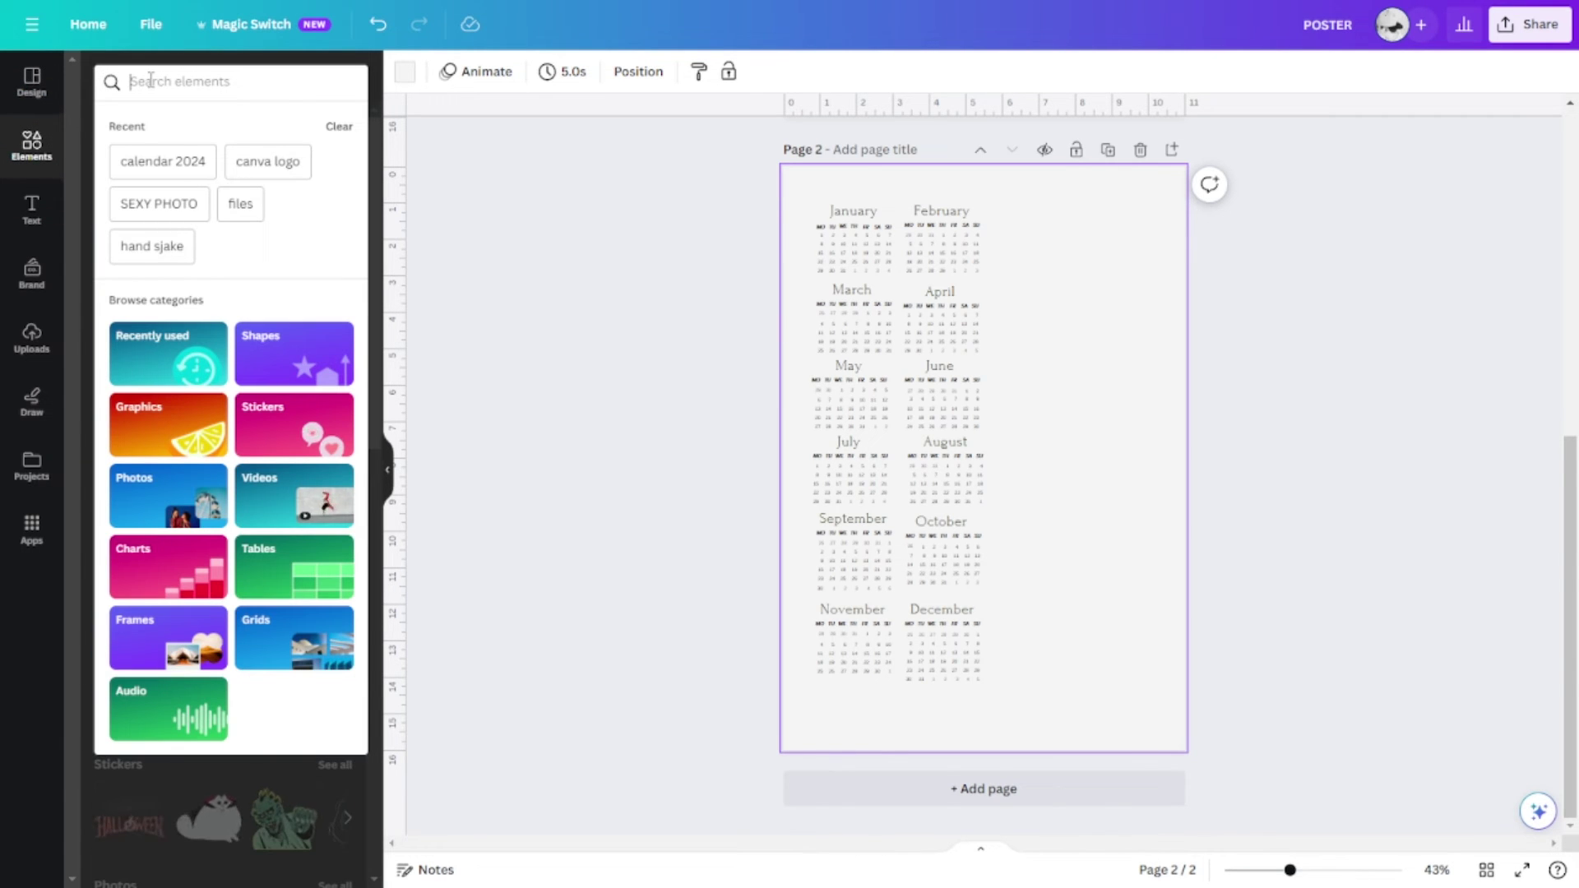
pyautogui.click(176, 205)
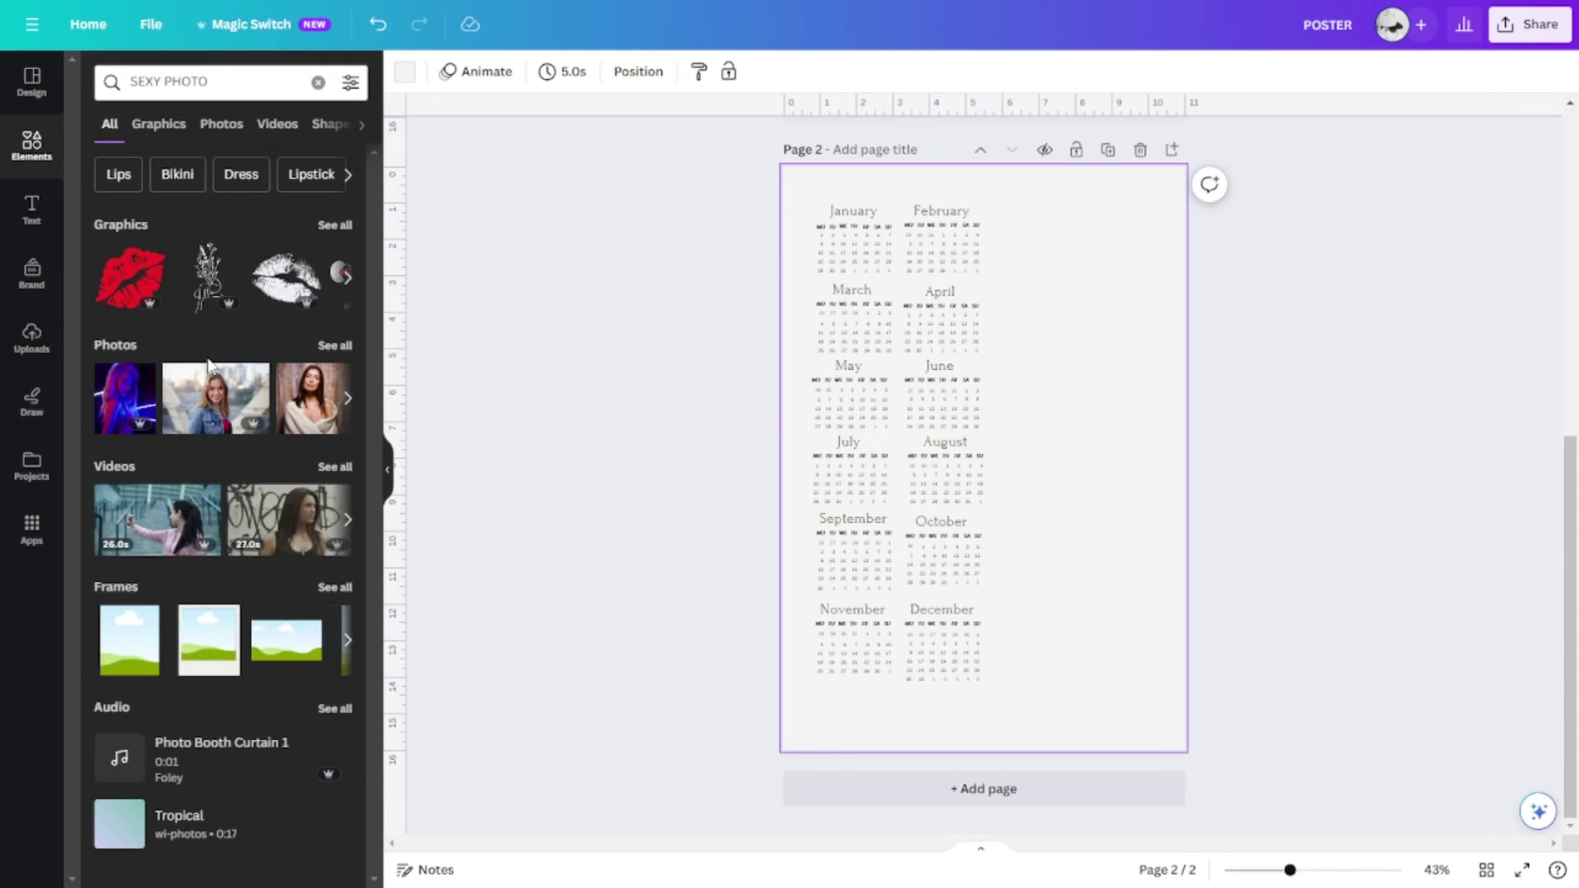
pyautogui.click(220, 125)
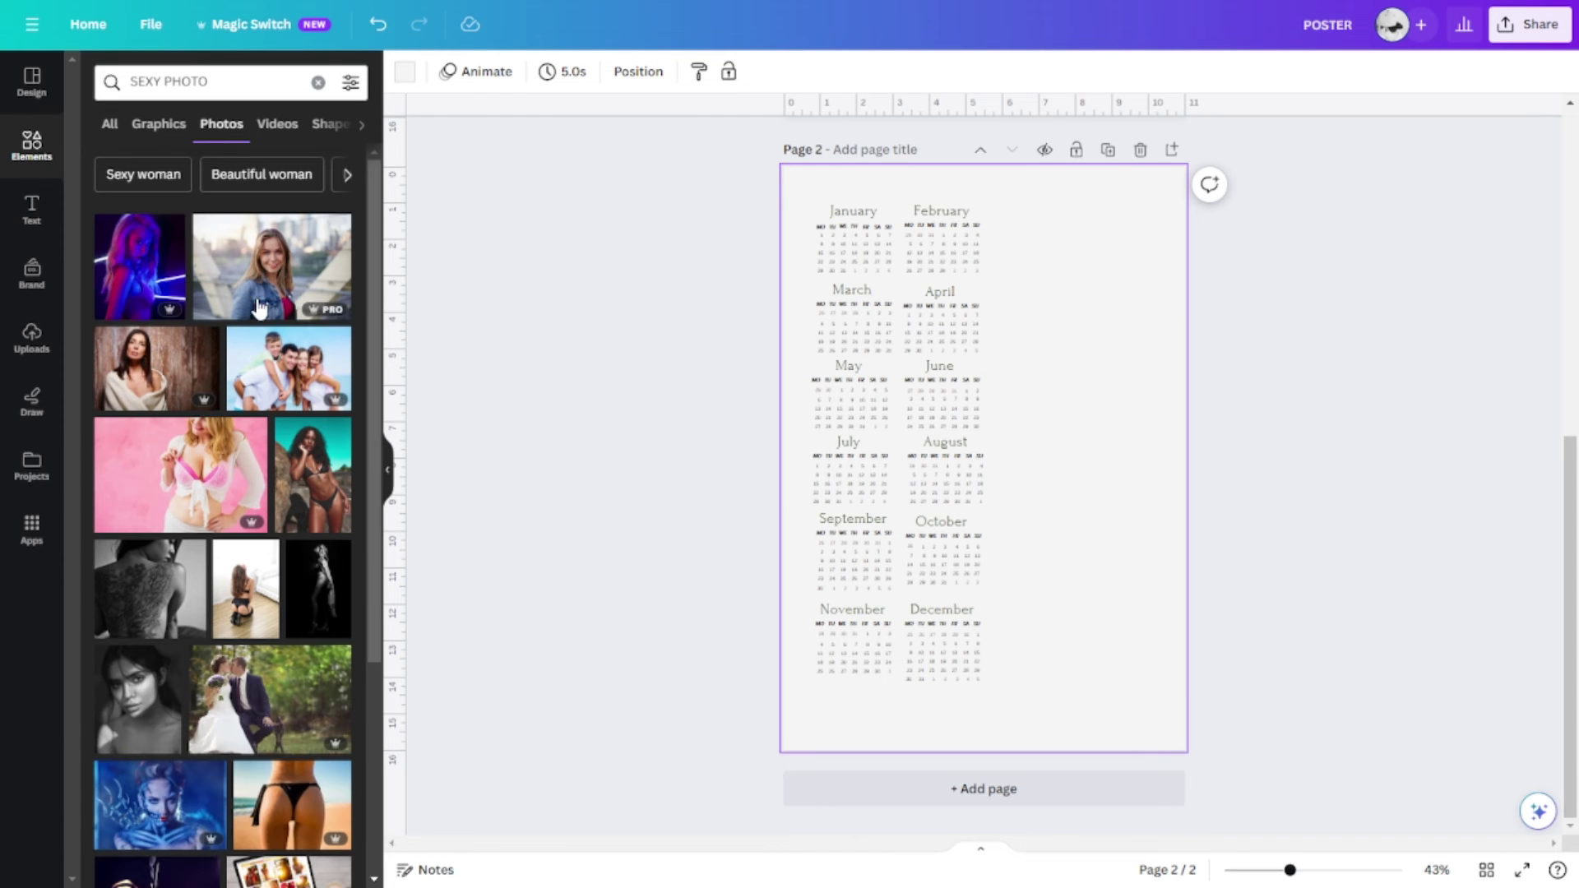
# Step: Add the photo of the woman in sunglasses and a plaid blazer from the photo results to page 2
pyautogui.scroll(-7, 259, 325)
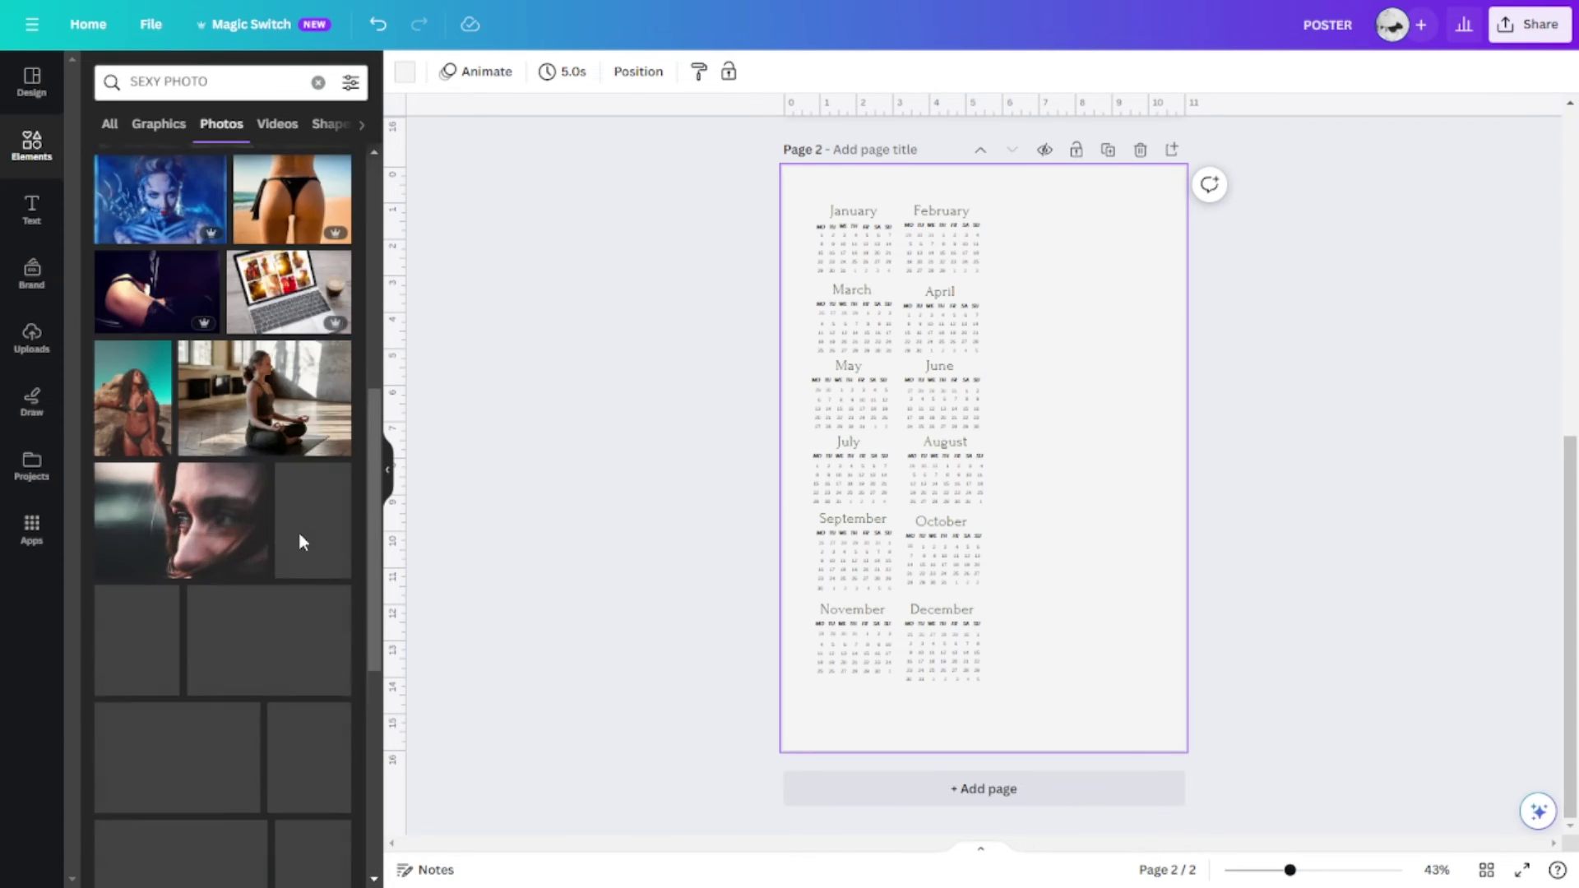
pyautogui.scroll(-10, 300, 545)
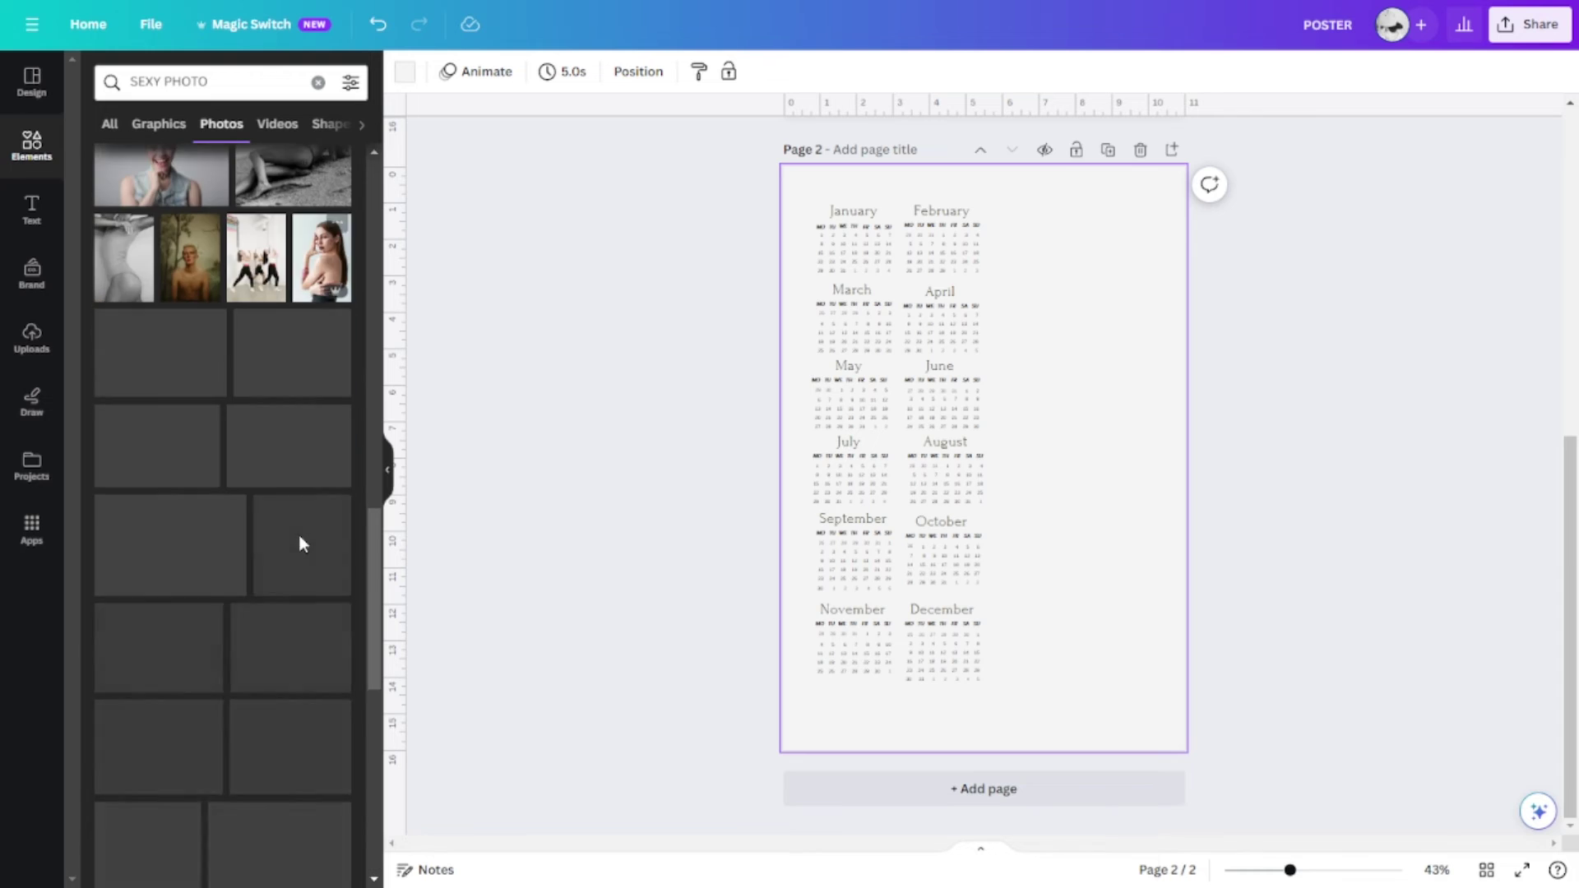
pyautogui.scroll(-2, 301, 544)
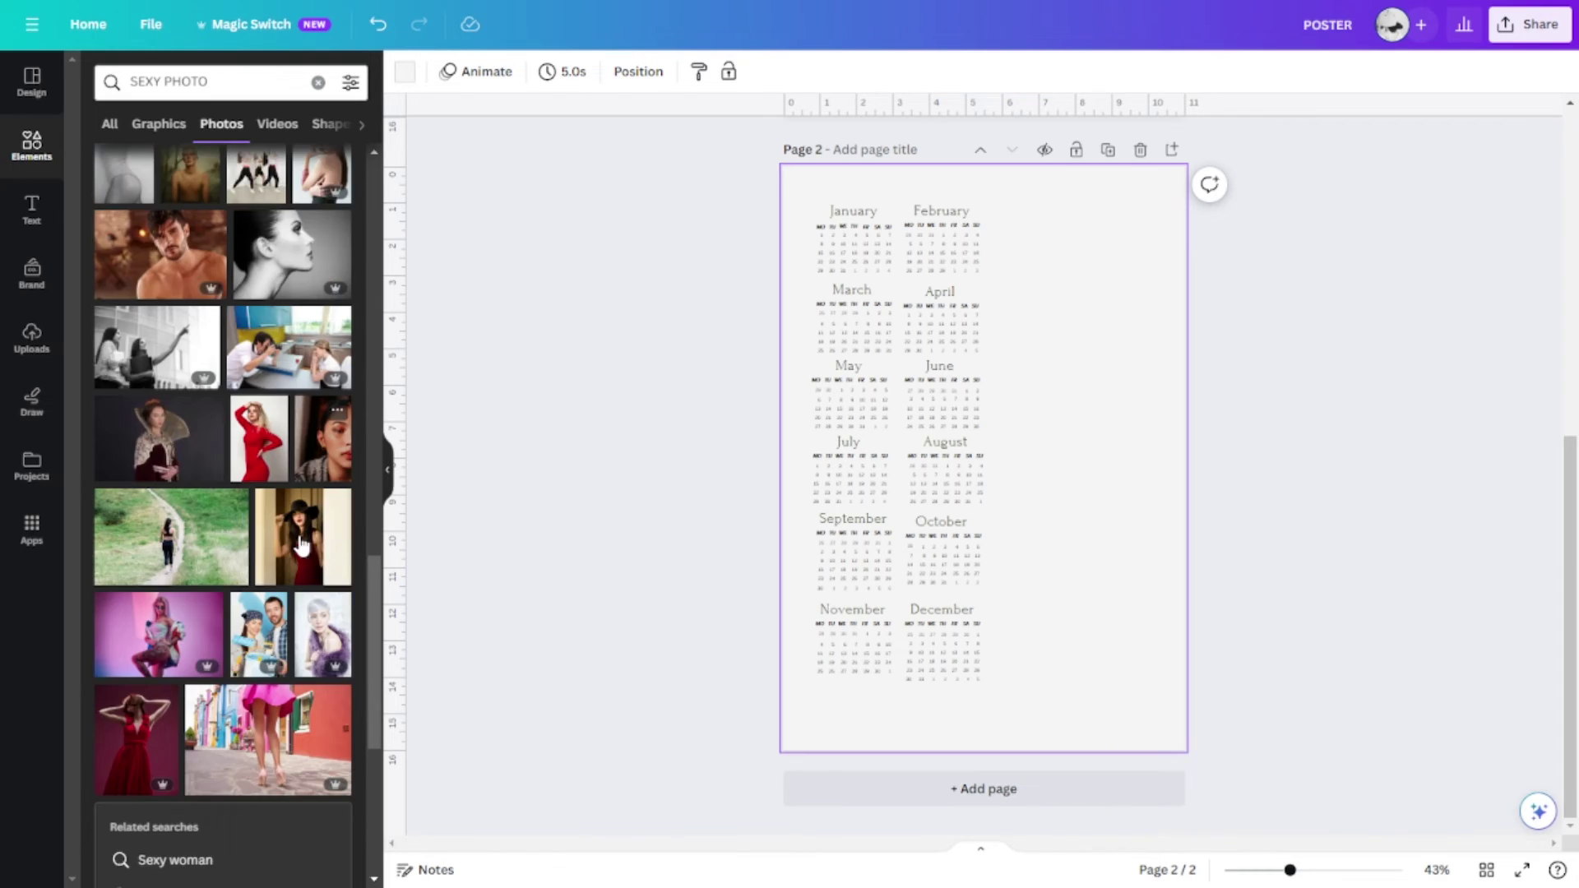
pyautogui.scroll(-4, 300, 539)
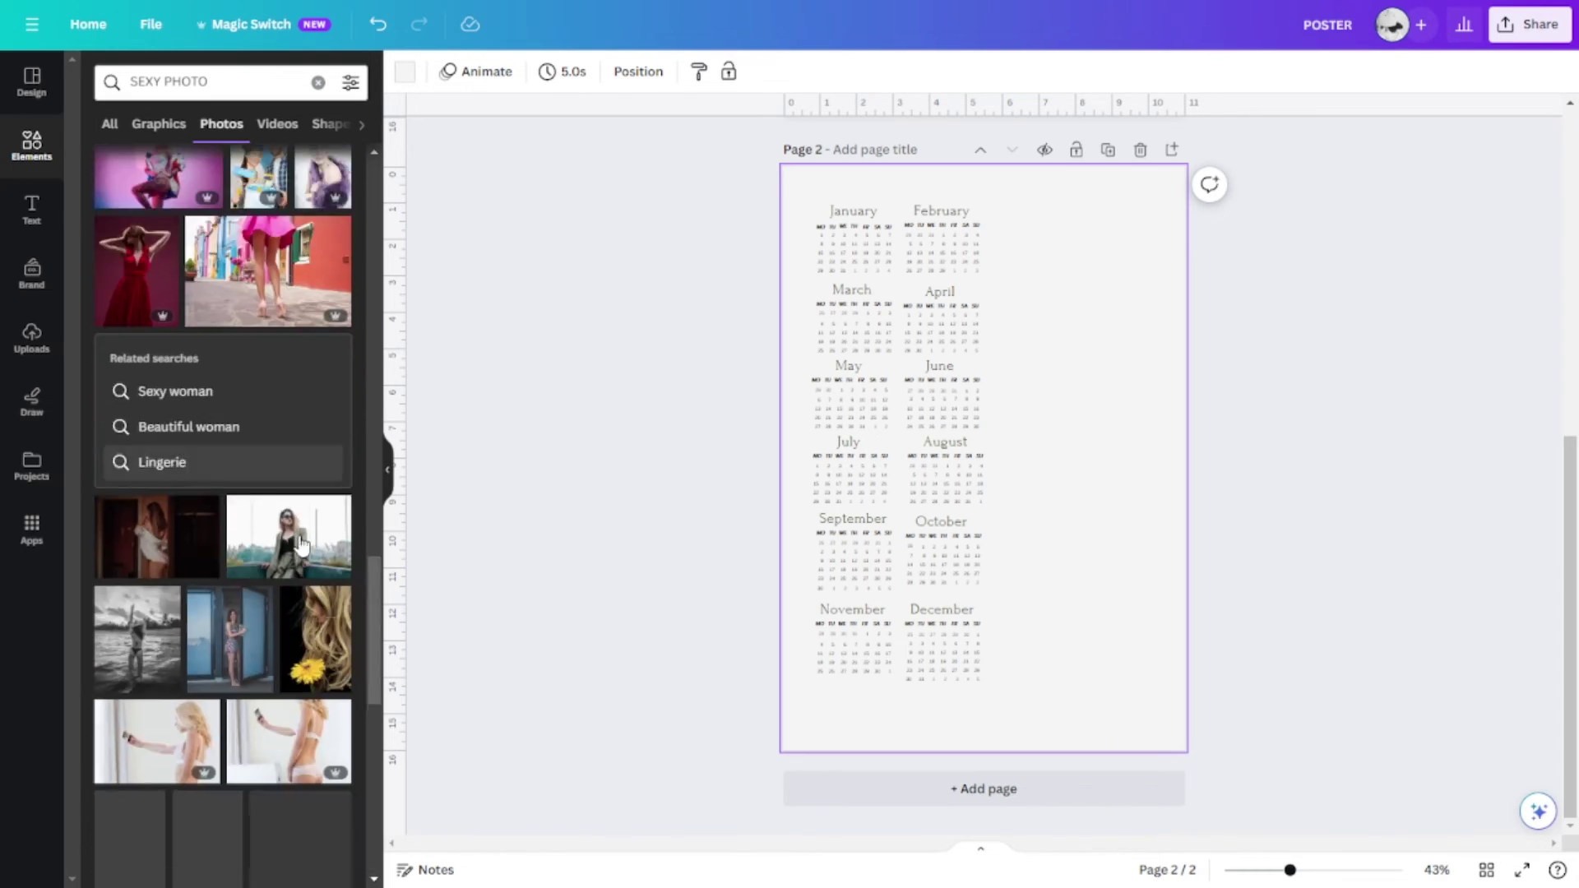
pyautogui.scroll(-1, 340, 690)
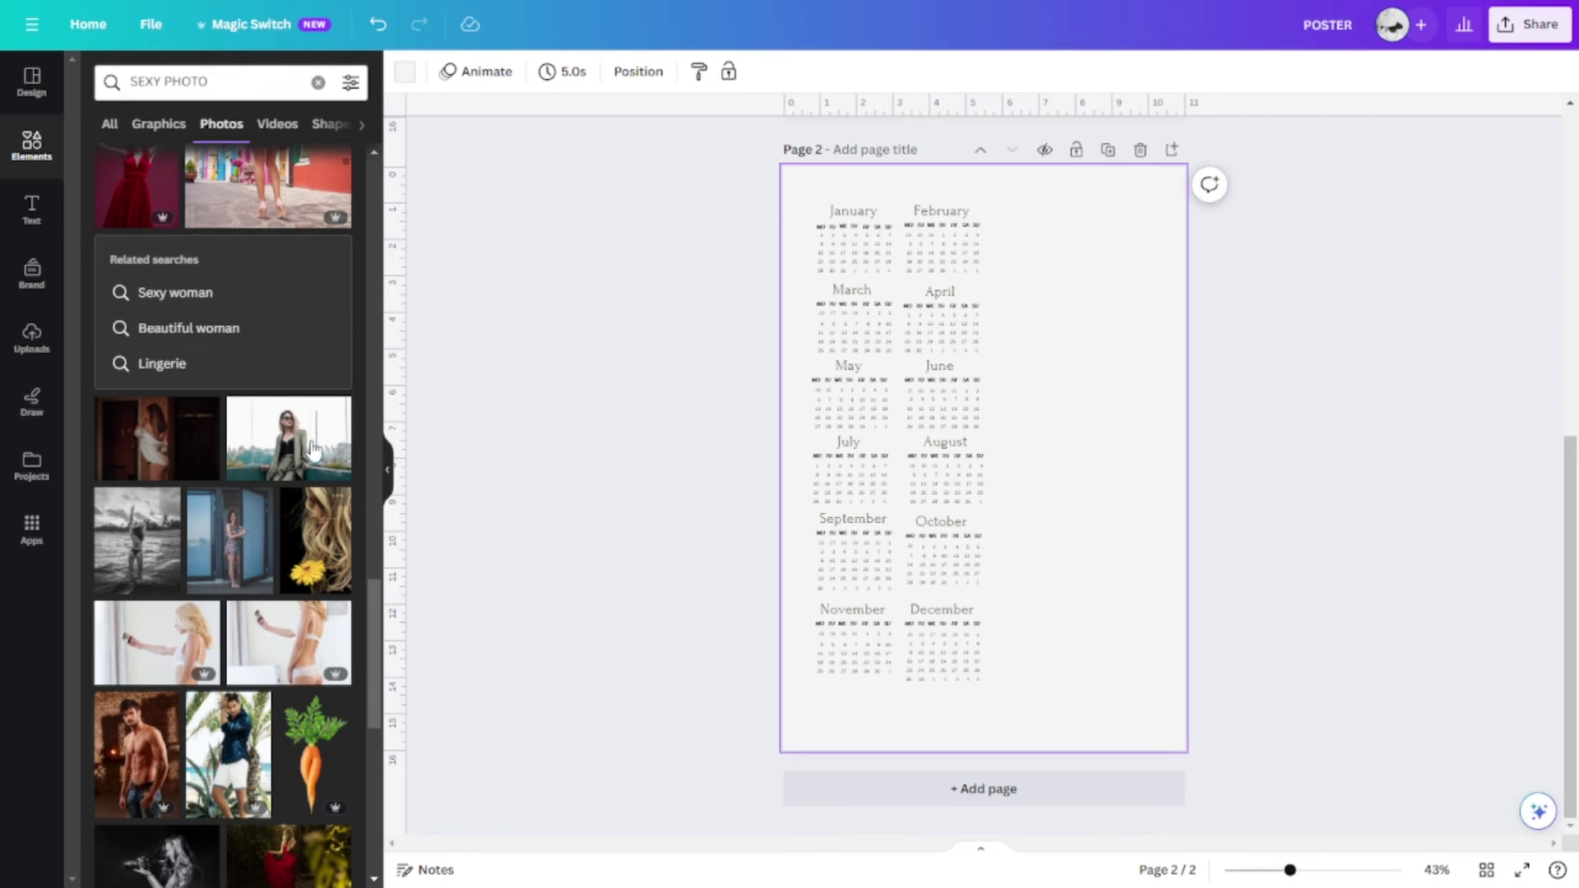
pyautogui.click(266, 467)
# Step: Position and stretch the blazer photo behind the month grids so it covers the whole page
pyautogui.moveTo(1085, 472); pyautogui.dragTo(1110, 472)
pyautogui.moveTo(1016, 350); pyautogui.dragTo(1019, 165)
pyautogui.moveTo(1007, 567); pyautogui.dragTo(1052, 750)
pyautogui.moveTo(1174, 466); pyautogui.dragTo(1187, 463)
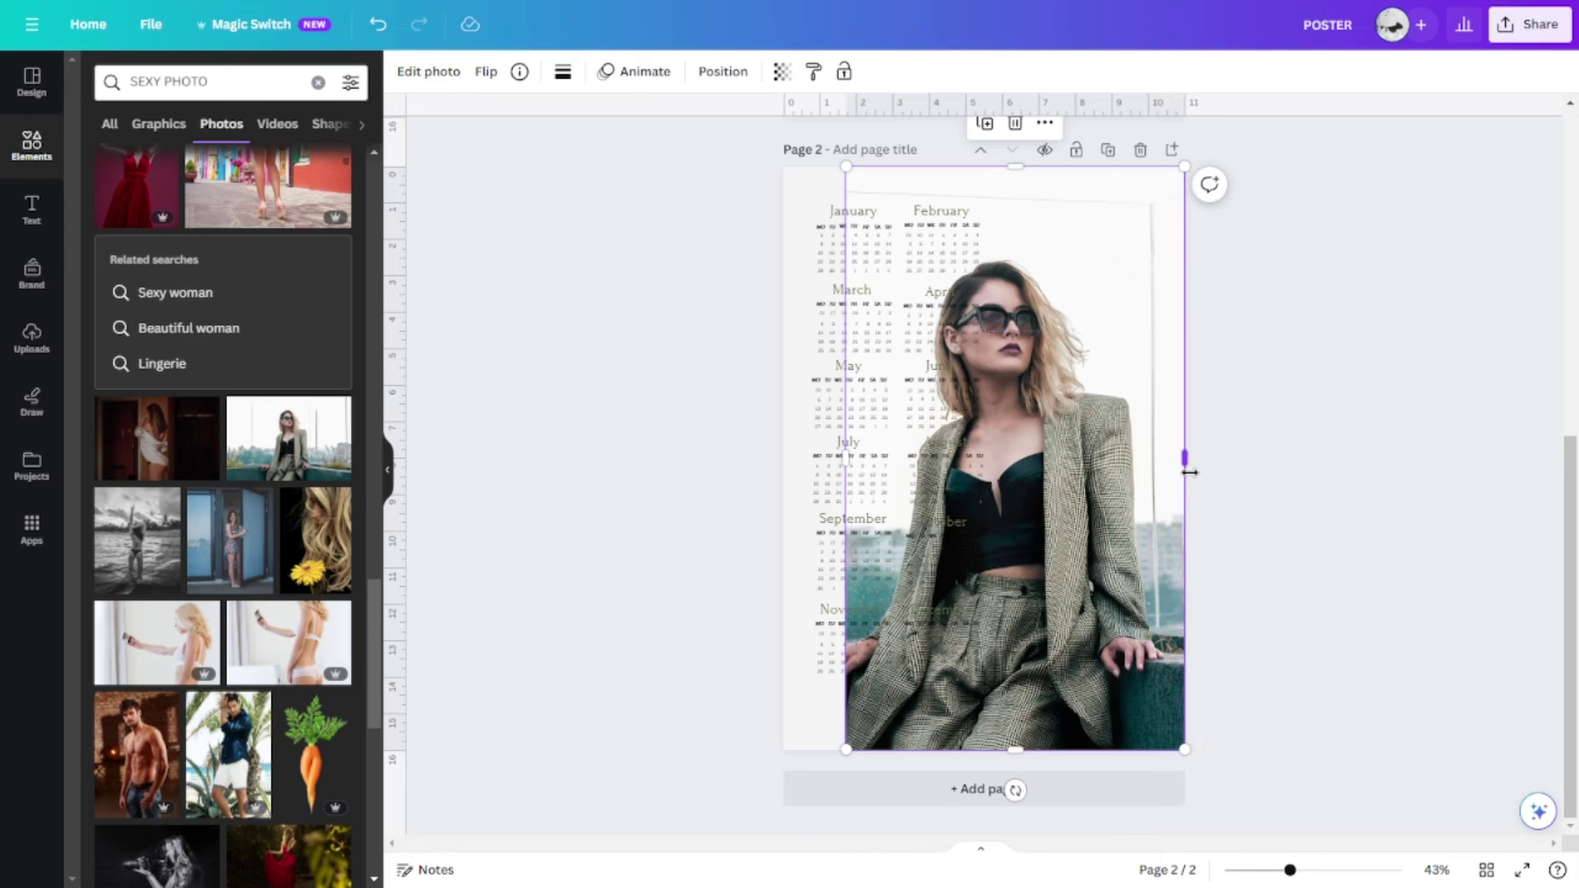
pyautogui.moveTo(844, 462); pyautogui.dragTo(783, 458)
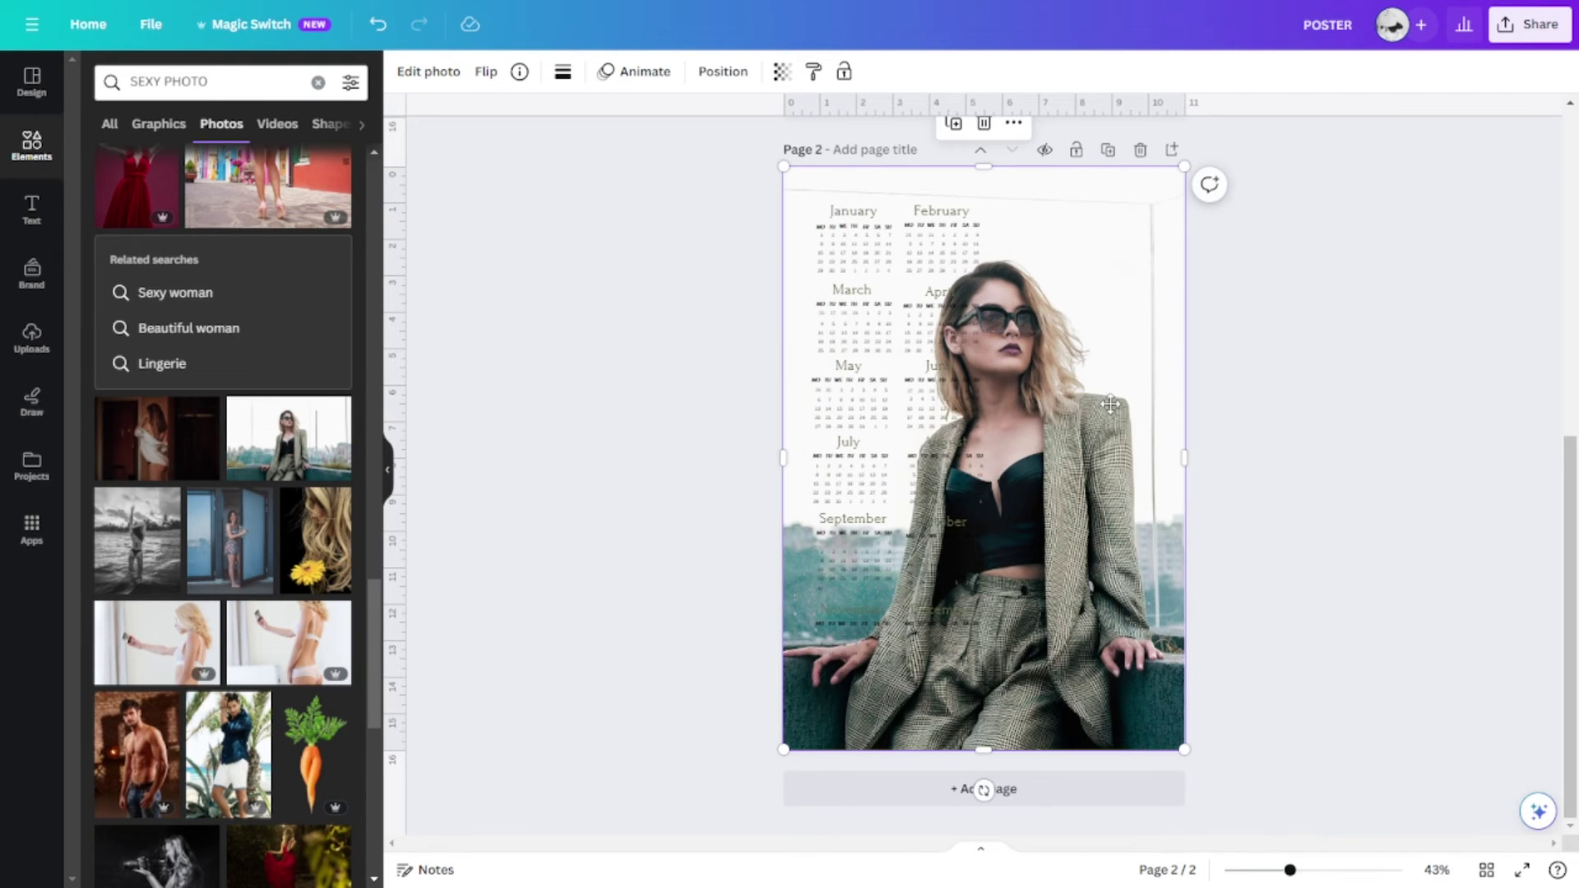
# Step: Shift the blazer photo within its crop so the woman stands farther right, and apply the crop
pyautogui.doubleClick(1110, 404)
pyautogui.moveTo(1110, 404); pyautogui.dragTo(1168, 400)
pyautogui.click(282, 856)
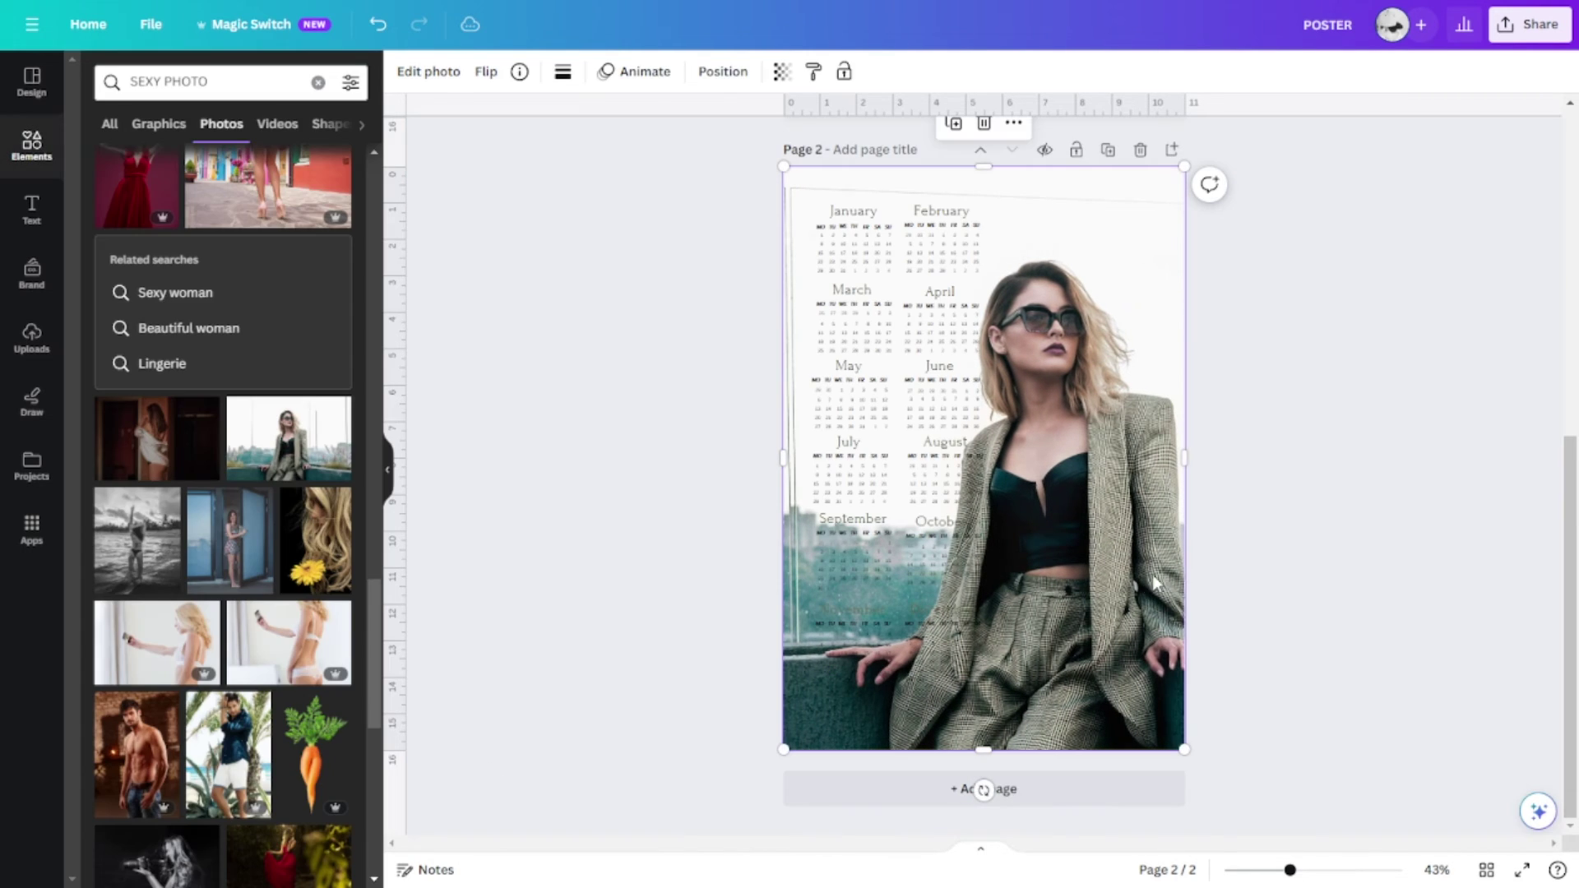
pyautogui.click(1423, 550)
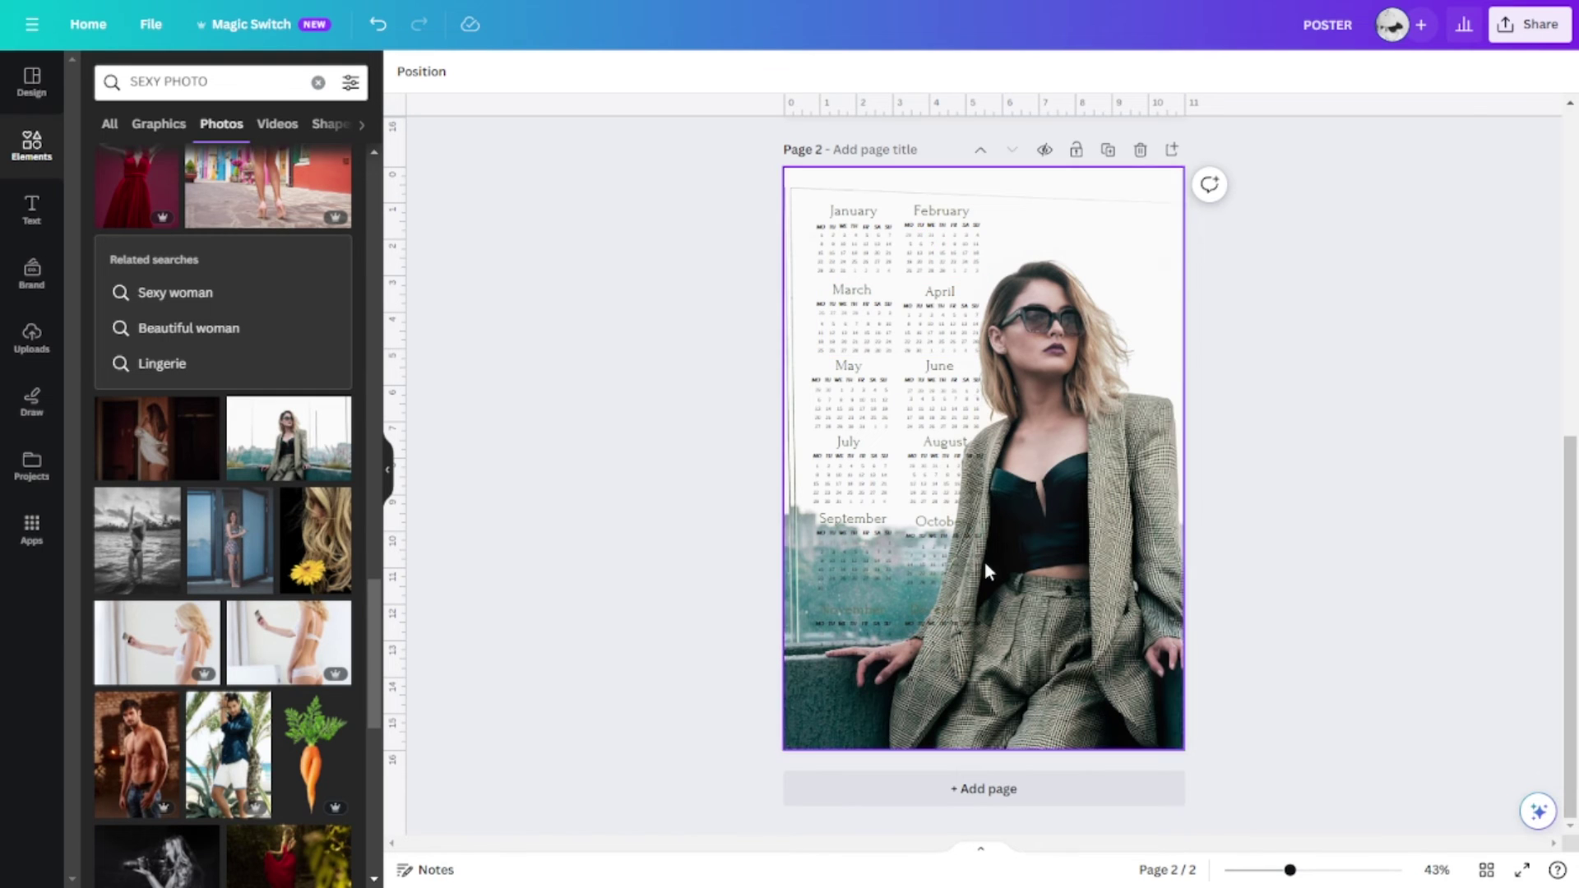
# Step: Look at the layer ordering options for the background photo
pyautogui.click(1013, 703)
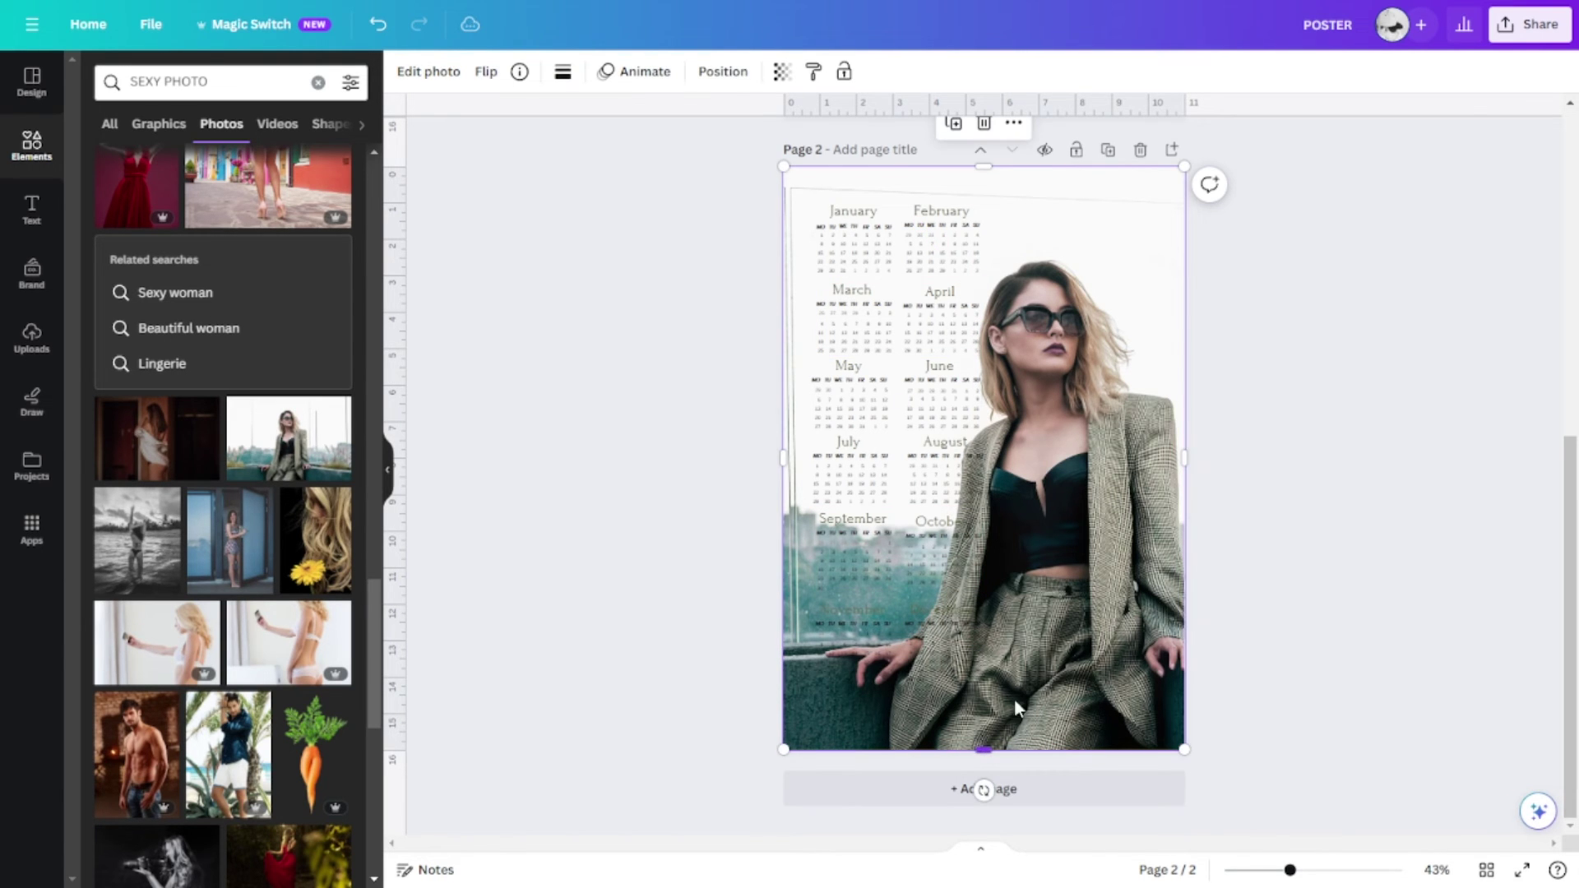
pyautogui.rightClick(1079, 585)
pyautogui.moveTo(1178, 635)
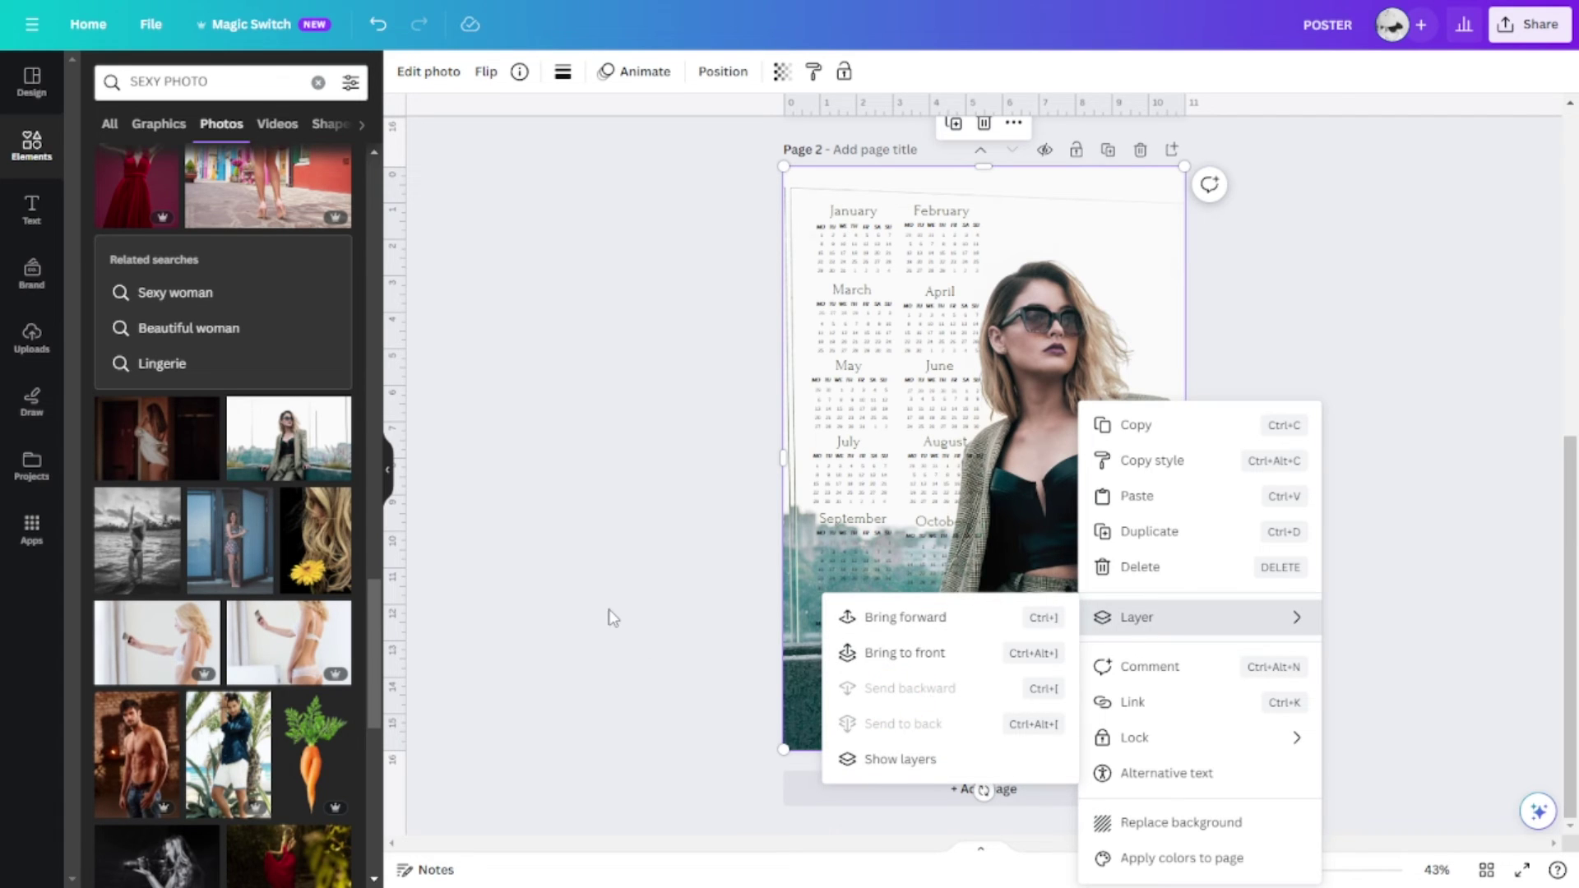
pyautogui.press('Escape')
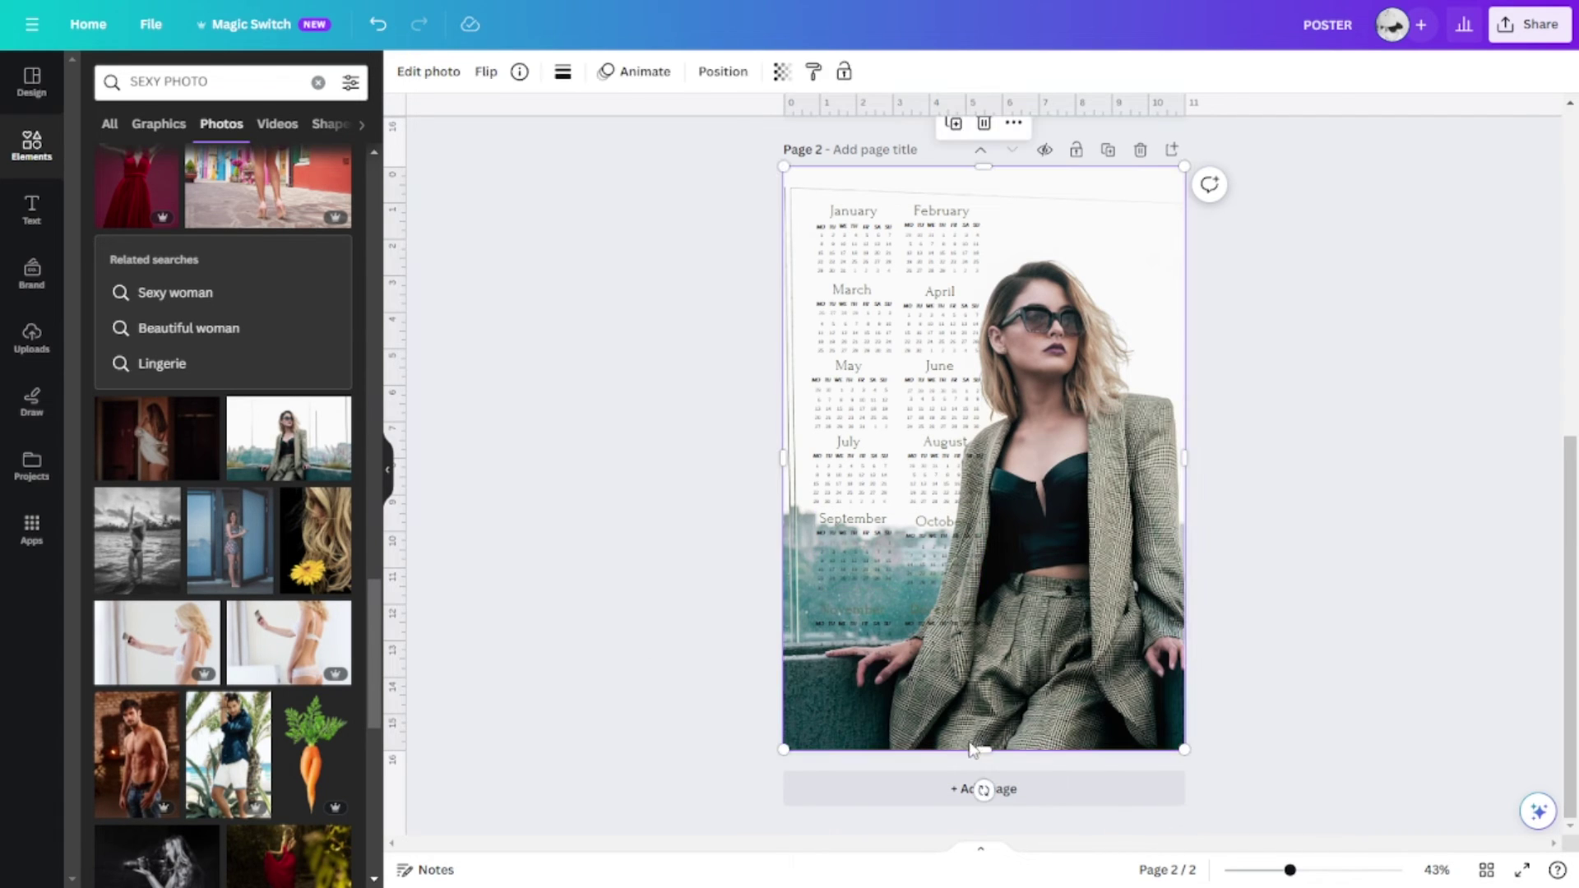
# Step: Collapse the background photo to a thin strip along the page's upper edge and recolour all the month grids white
pyautogui.moveTo(983, 751); pyautogui.dragTo(980, 187)
pyautogui.click(1036, 628)
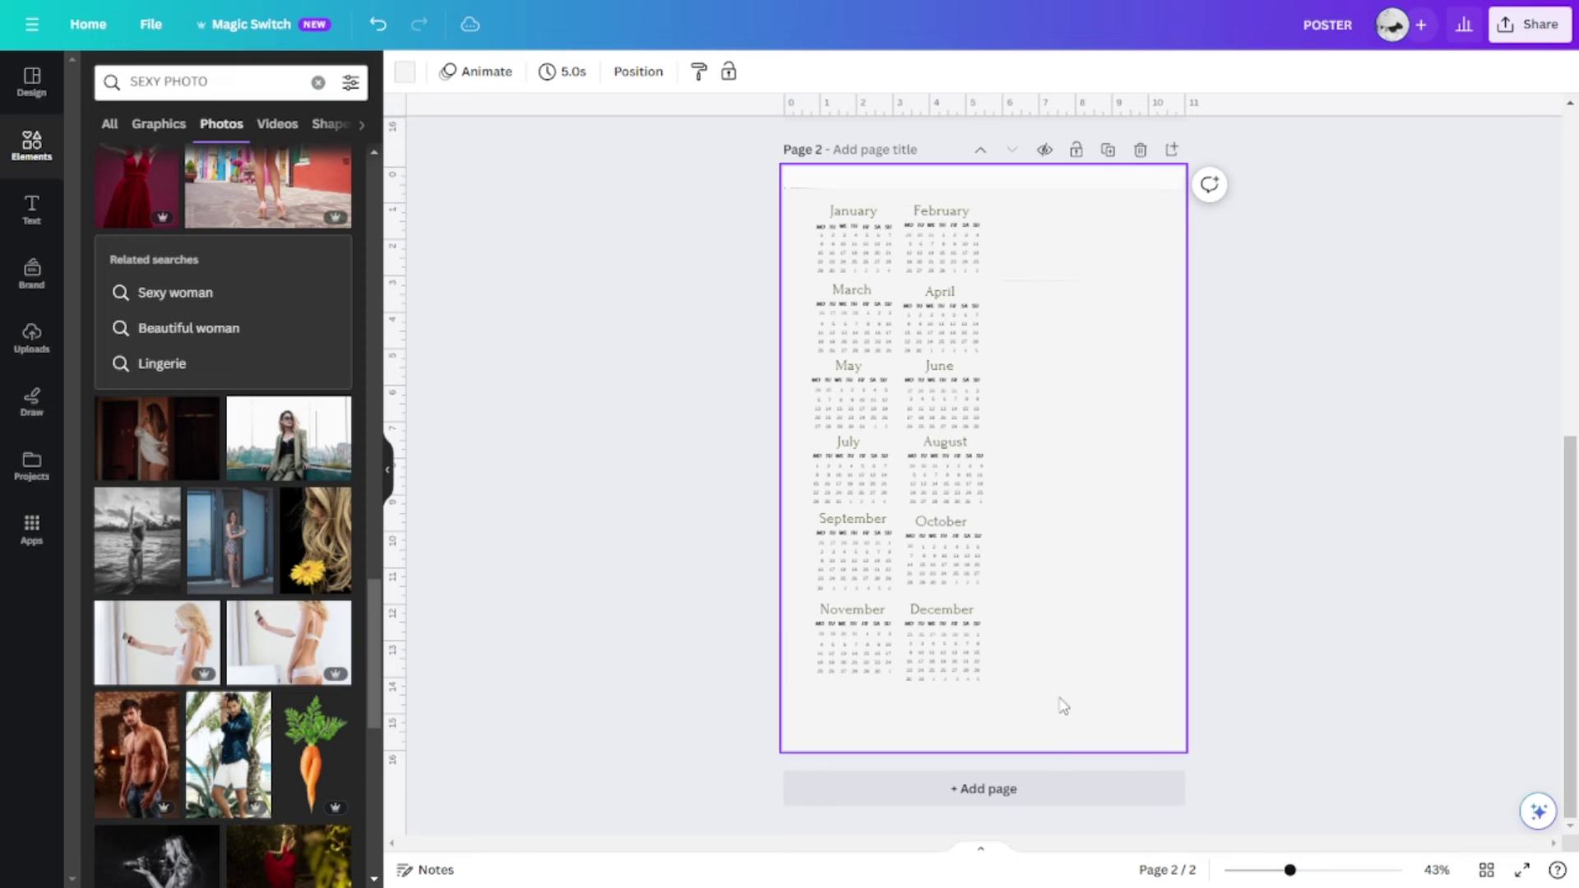
pyautogui.moveTo(1063, 706); pyautogui.dragTo(791, 190)
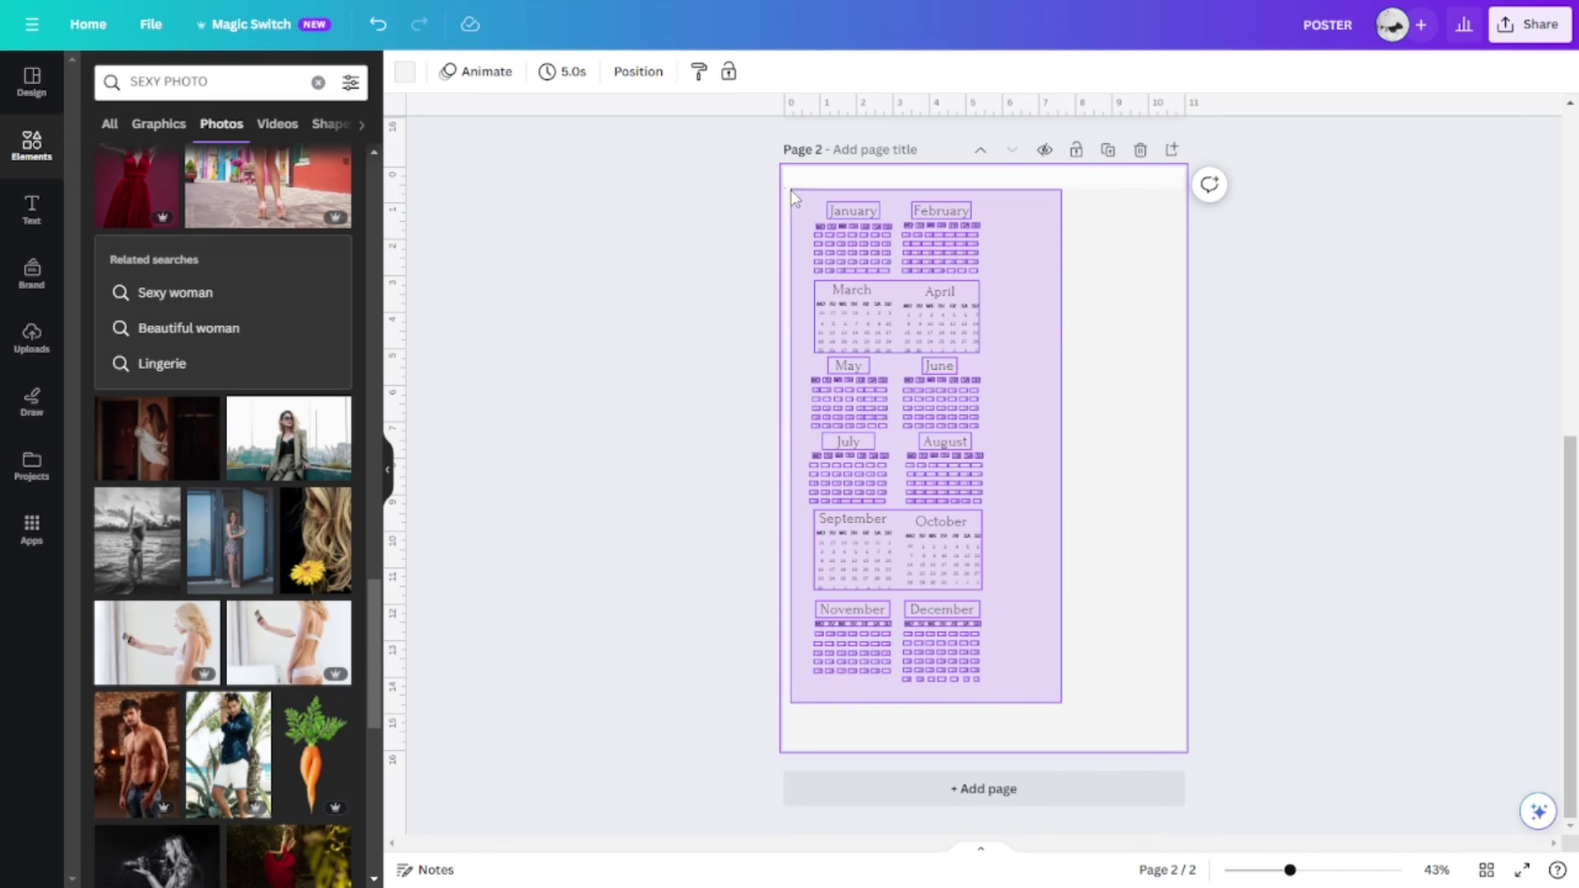
pyautogui.moveTo(509, 122); pyautogui.dragTo(411, 97)
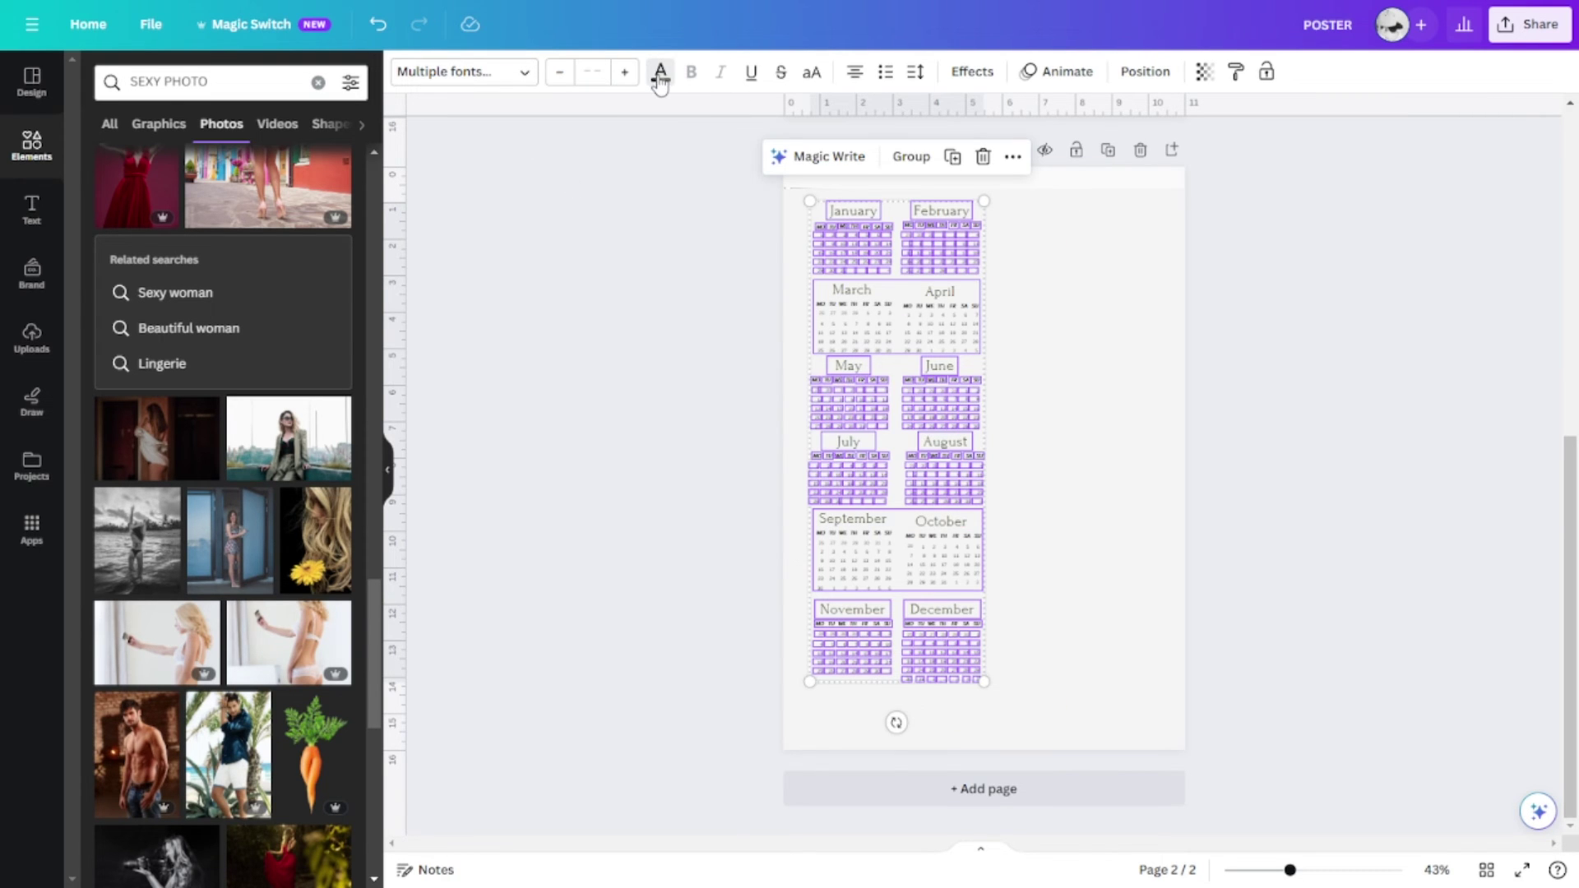
pyautogui.click(659, 73)
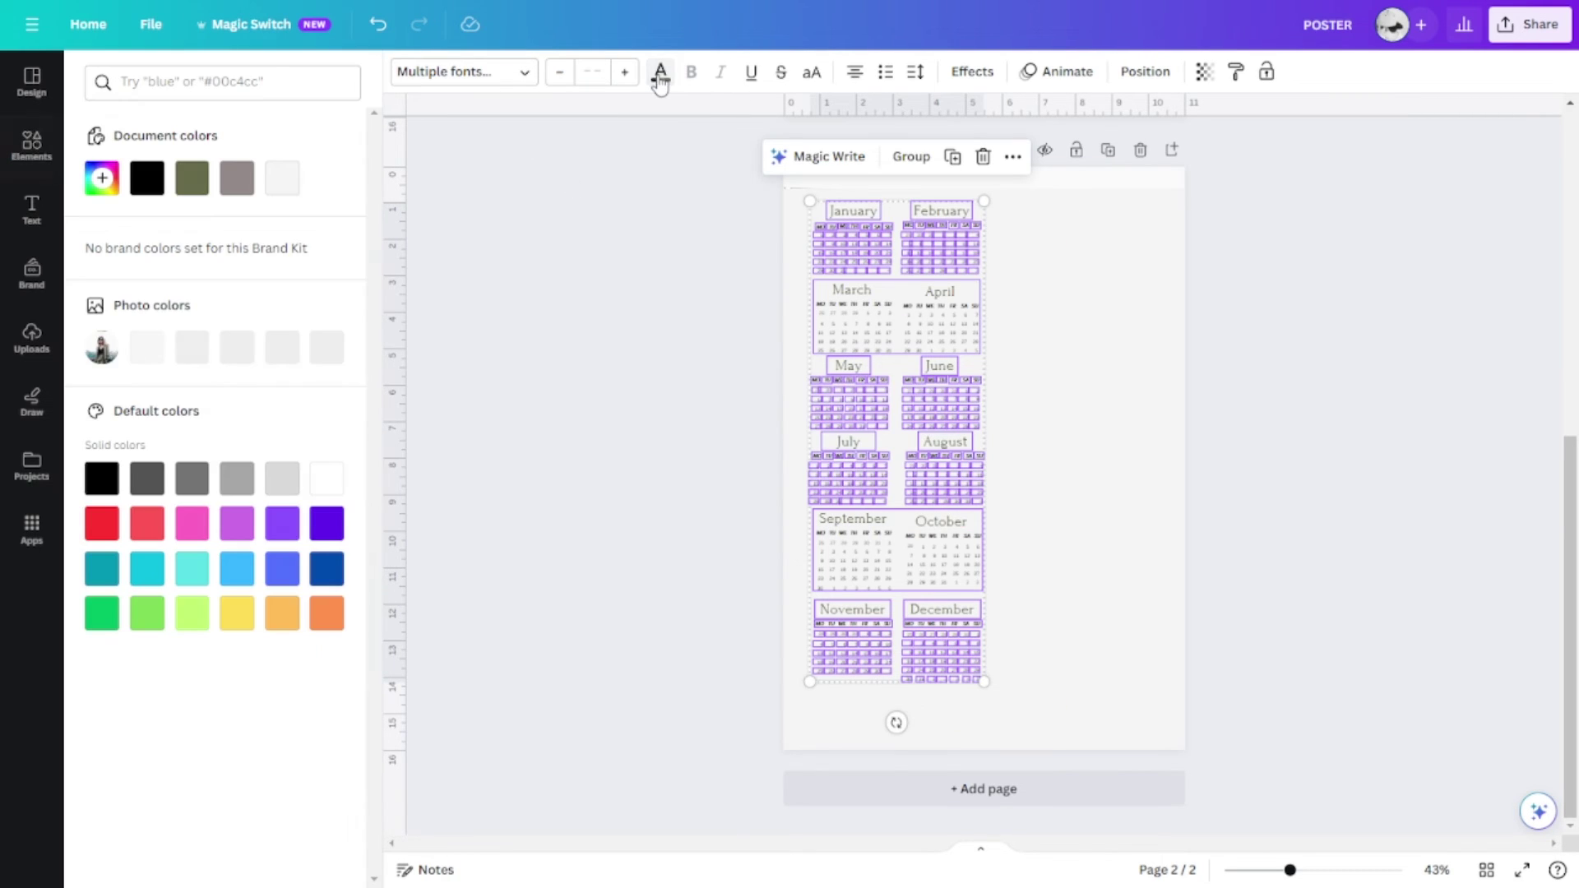
pyautogui.click(326, 485)
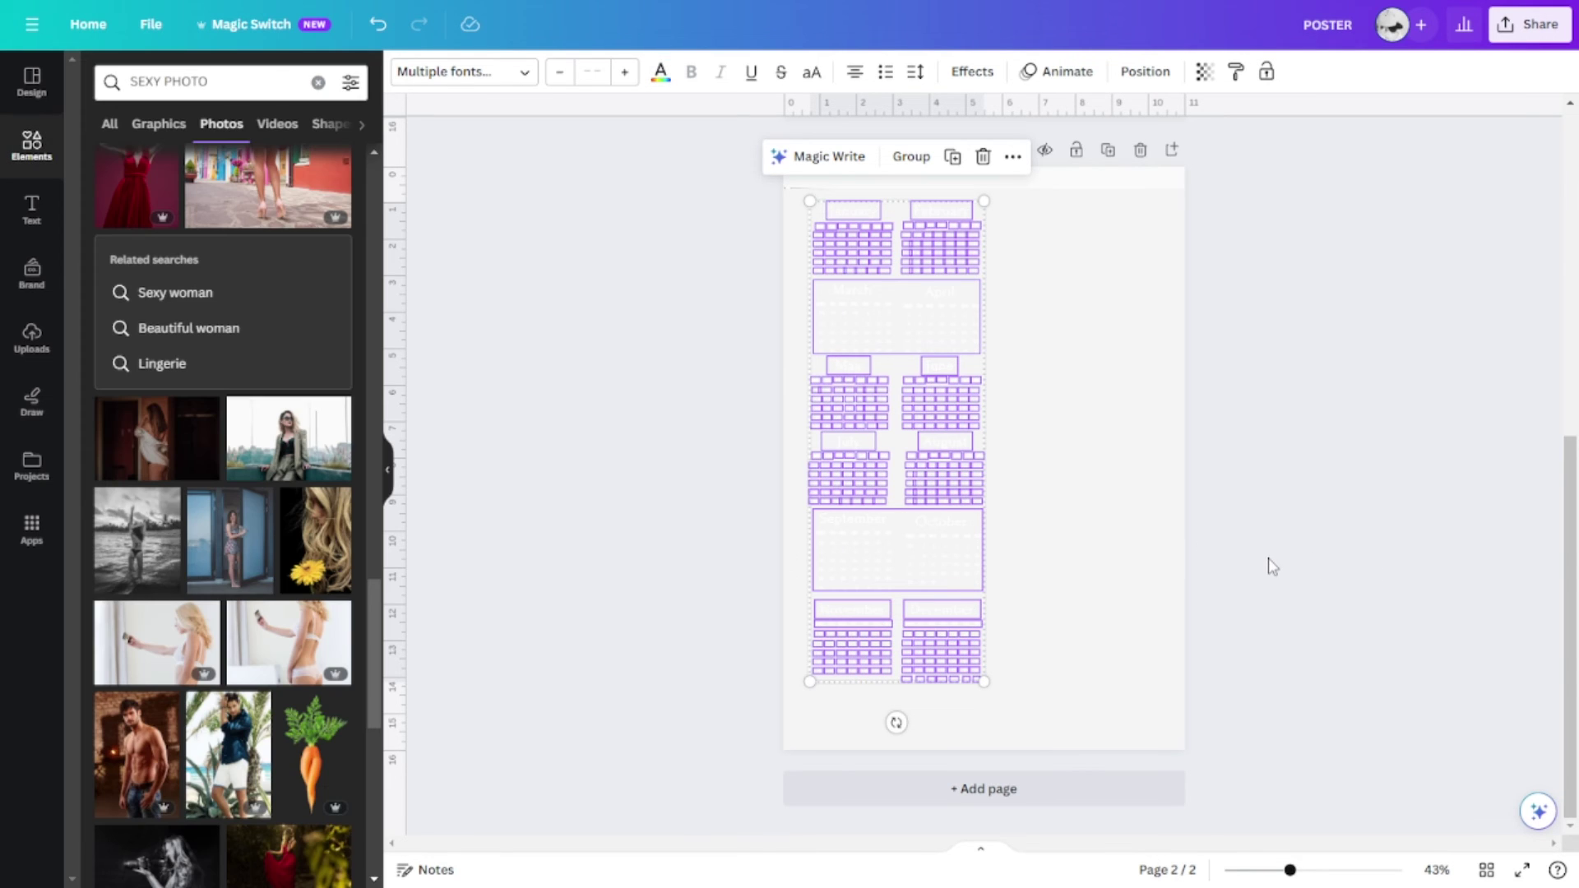
# Step: Stretch the background photo to the full 11 × 16 in page to check the text, and collapse it to a strip again
pyautogui.click(967, 185)
pyautogui.moveTo(990, 198); pyautogui.dragTo(1001, 753)
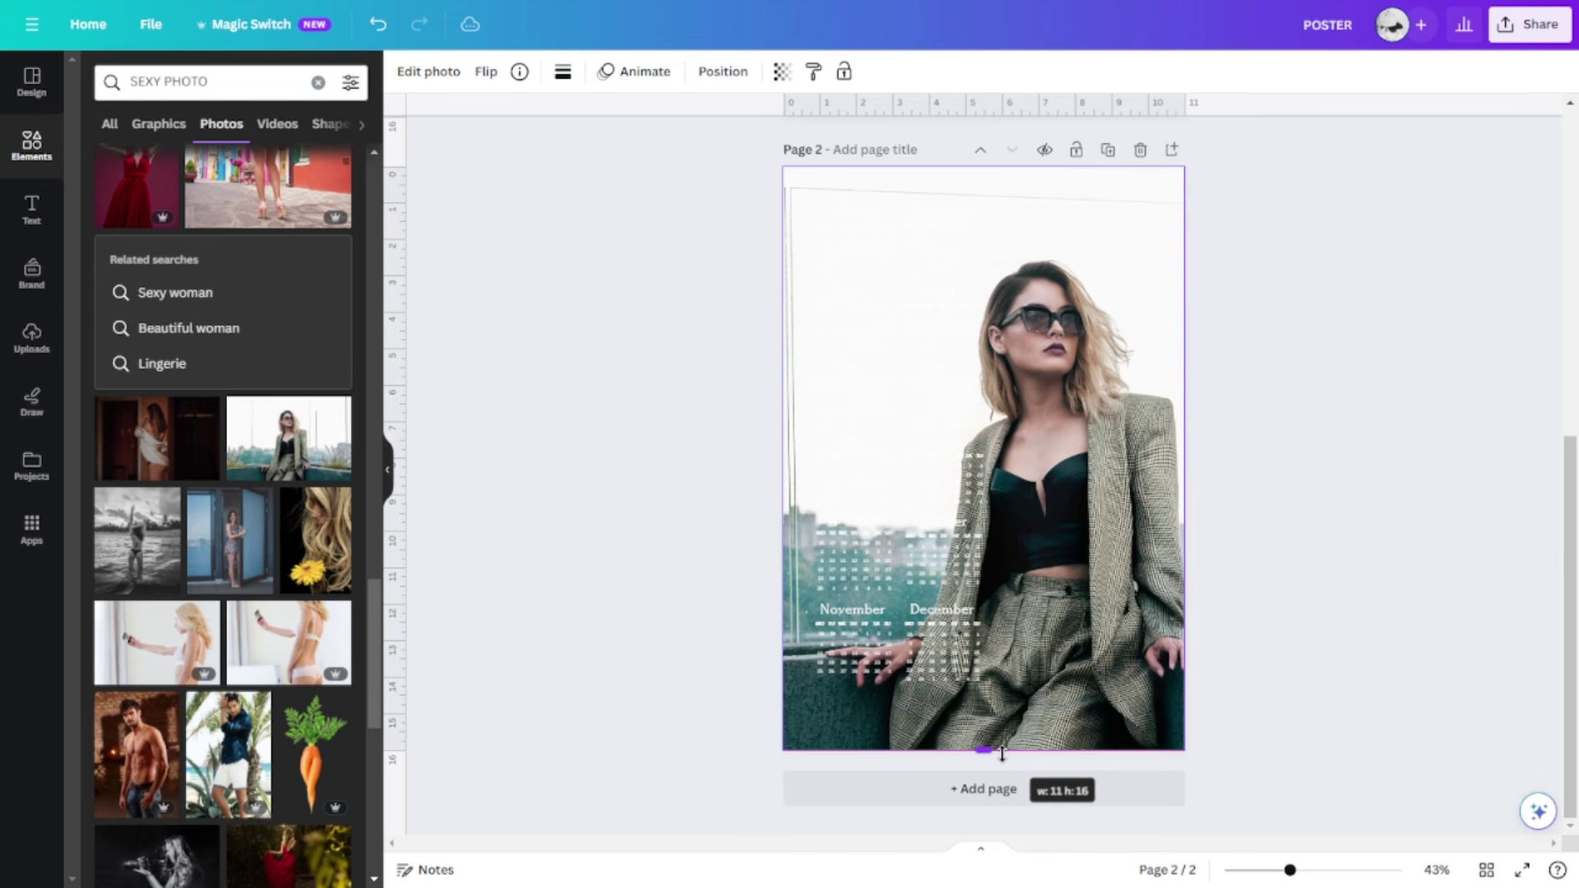
pyautogui.moveTo(1002, 752); pyautogui.dragTo(998, 172)
pyautogui.click(1040, 444)
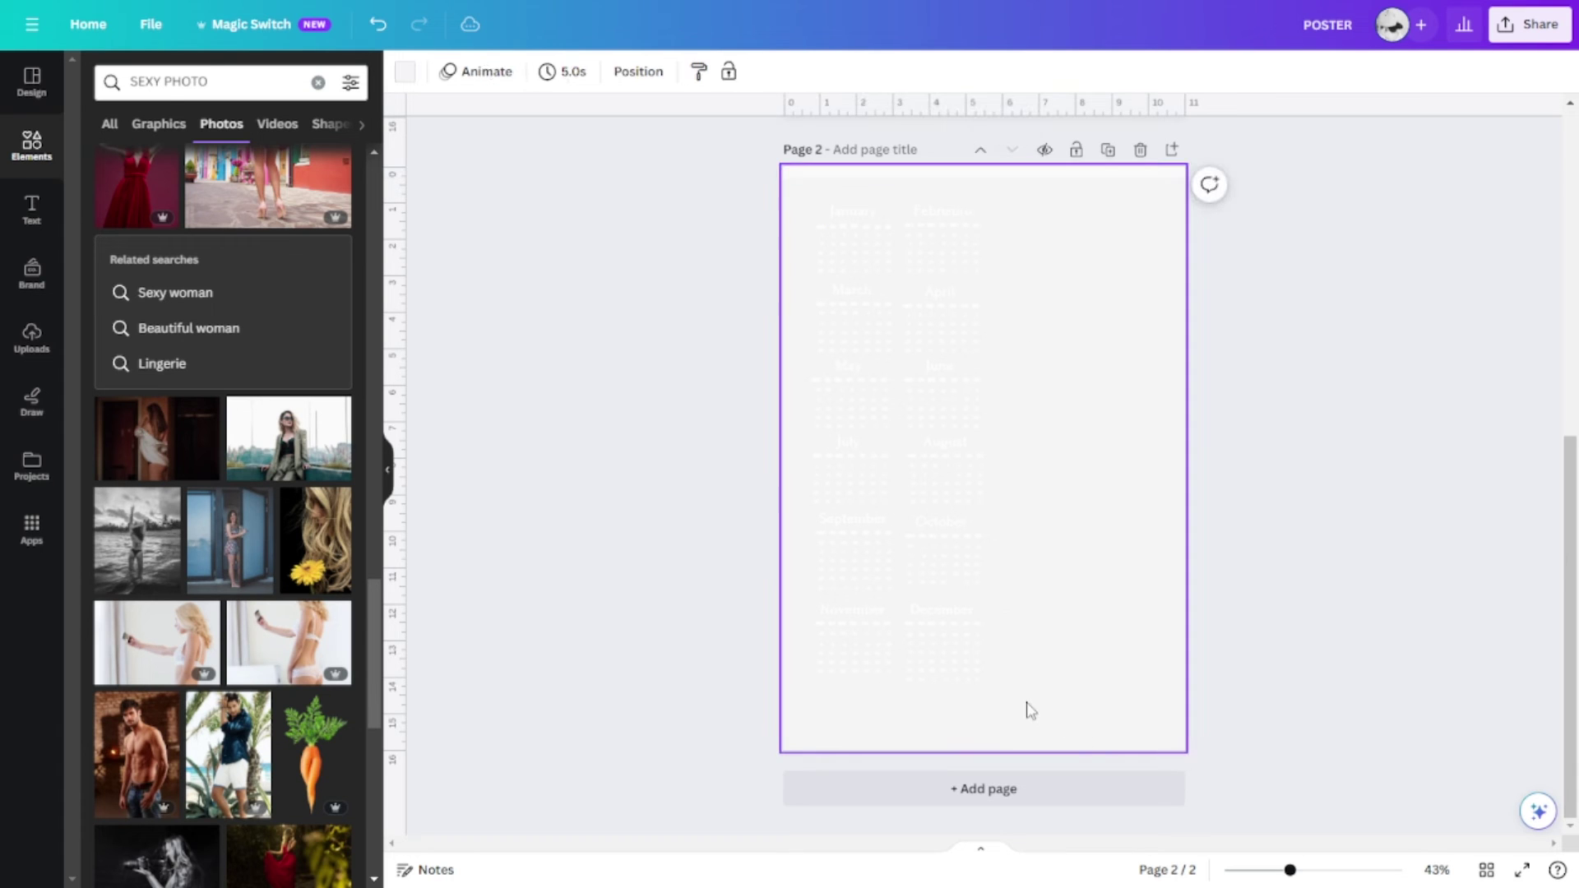
# Step: Select all the month grids on page 2 and recolour their text yellow
pyautogui.moveTo(1033, 707); pyautogui.dragTo(780, 185)
pyautogui.click(427, 74)
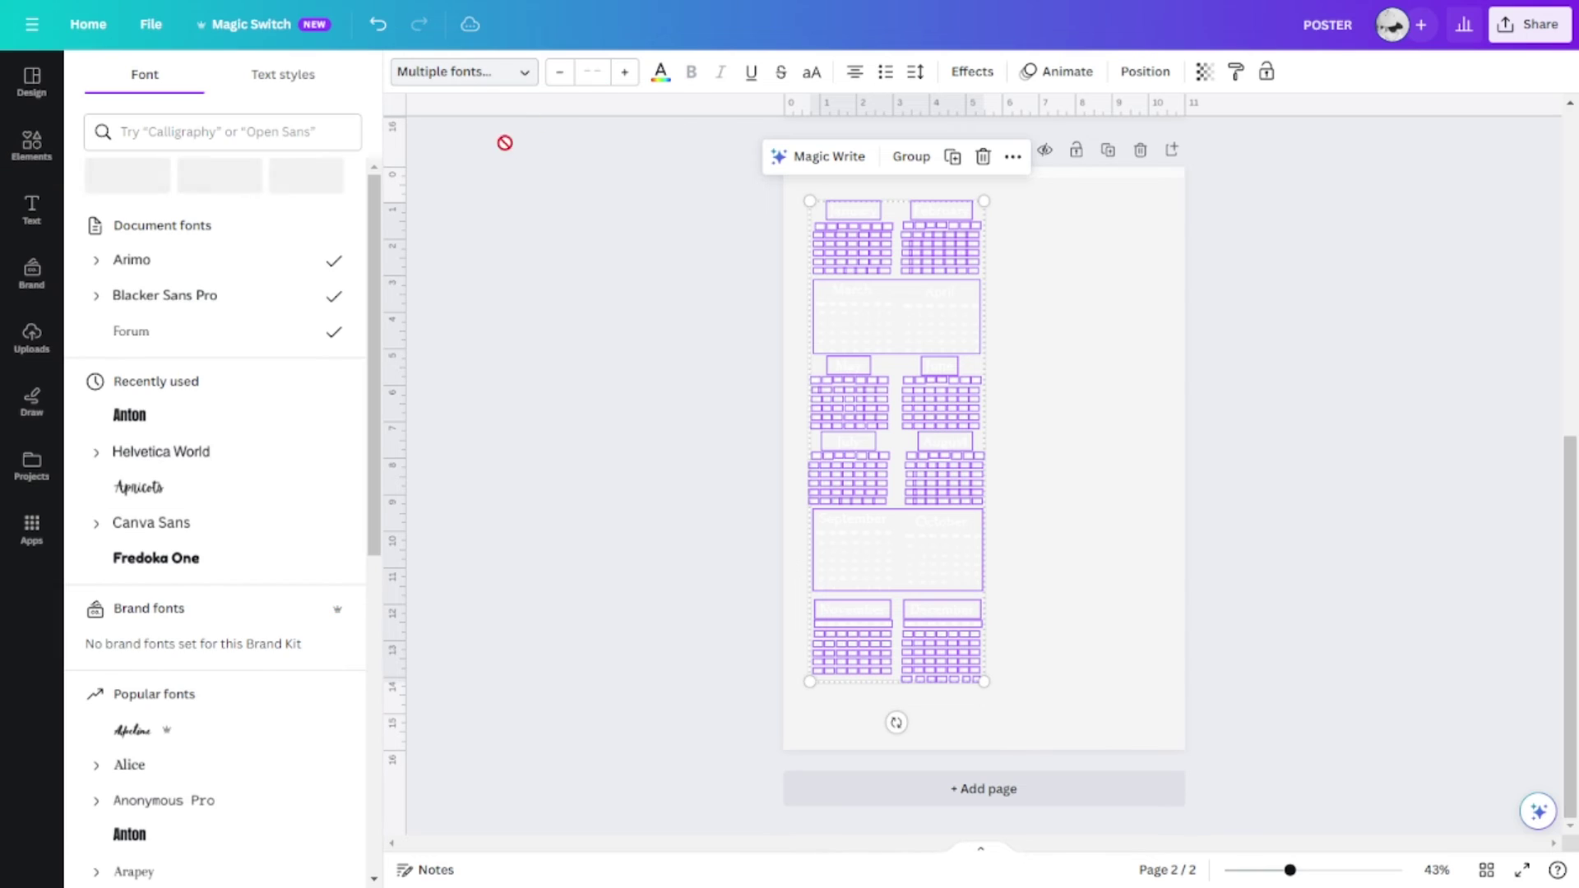
pyautogui.click(661, 74)
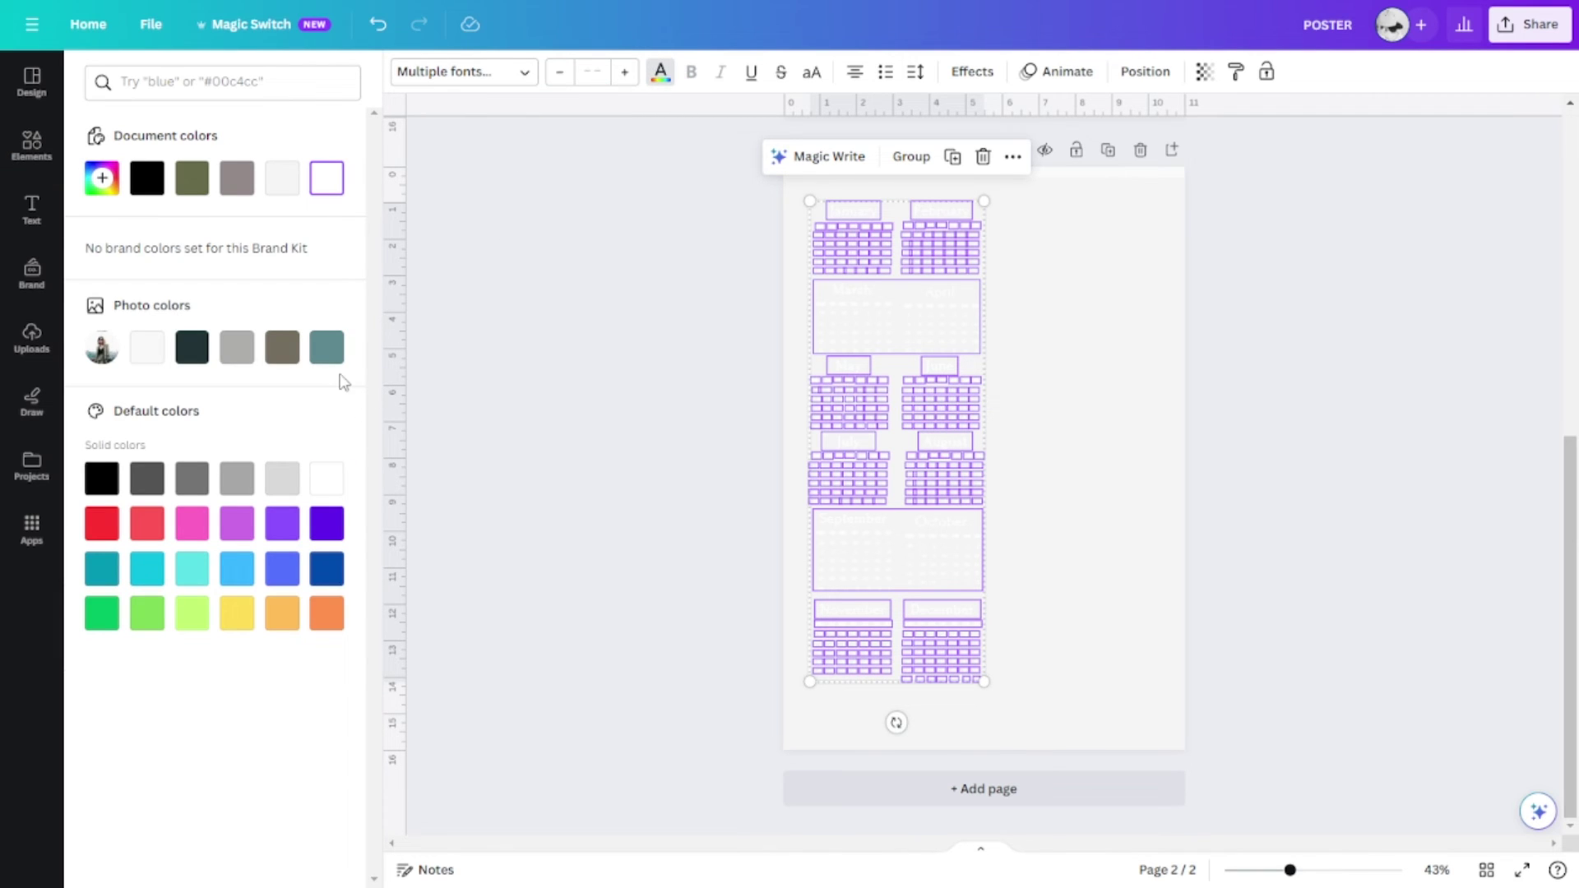
pyautogui.click(256, 633)
pyautogui.click(1305, 595)
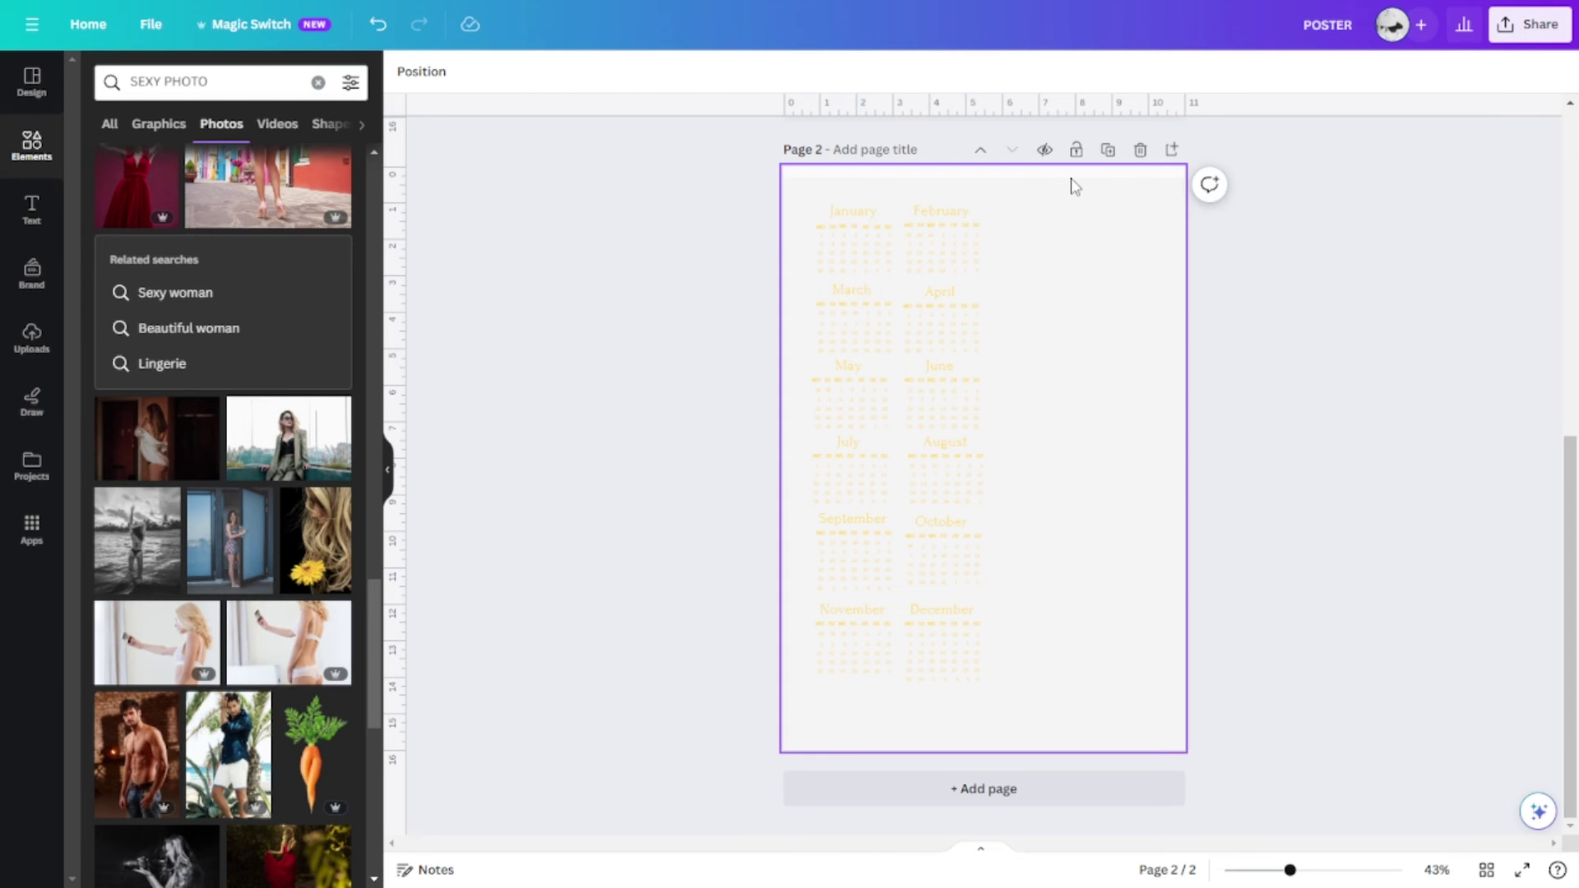
# Step: Keep the background photo as a strip about 0.3 in high and recolour all the month grids black
pyautogui.click(1009, 175)
pyautogui.moveTo(990, 176)
pyautogui.mouseDown()
pyautogui.moveTo(1037, 771)
pyautogui.moveTo(1011, 173)
pyautogui.mouseUp()
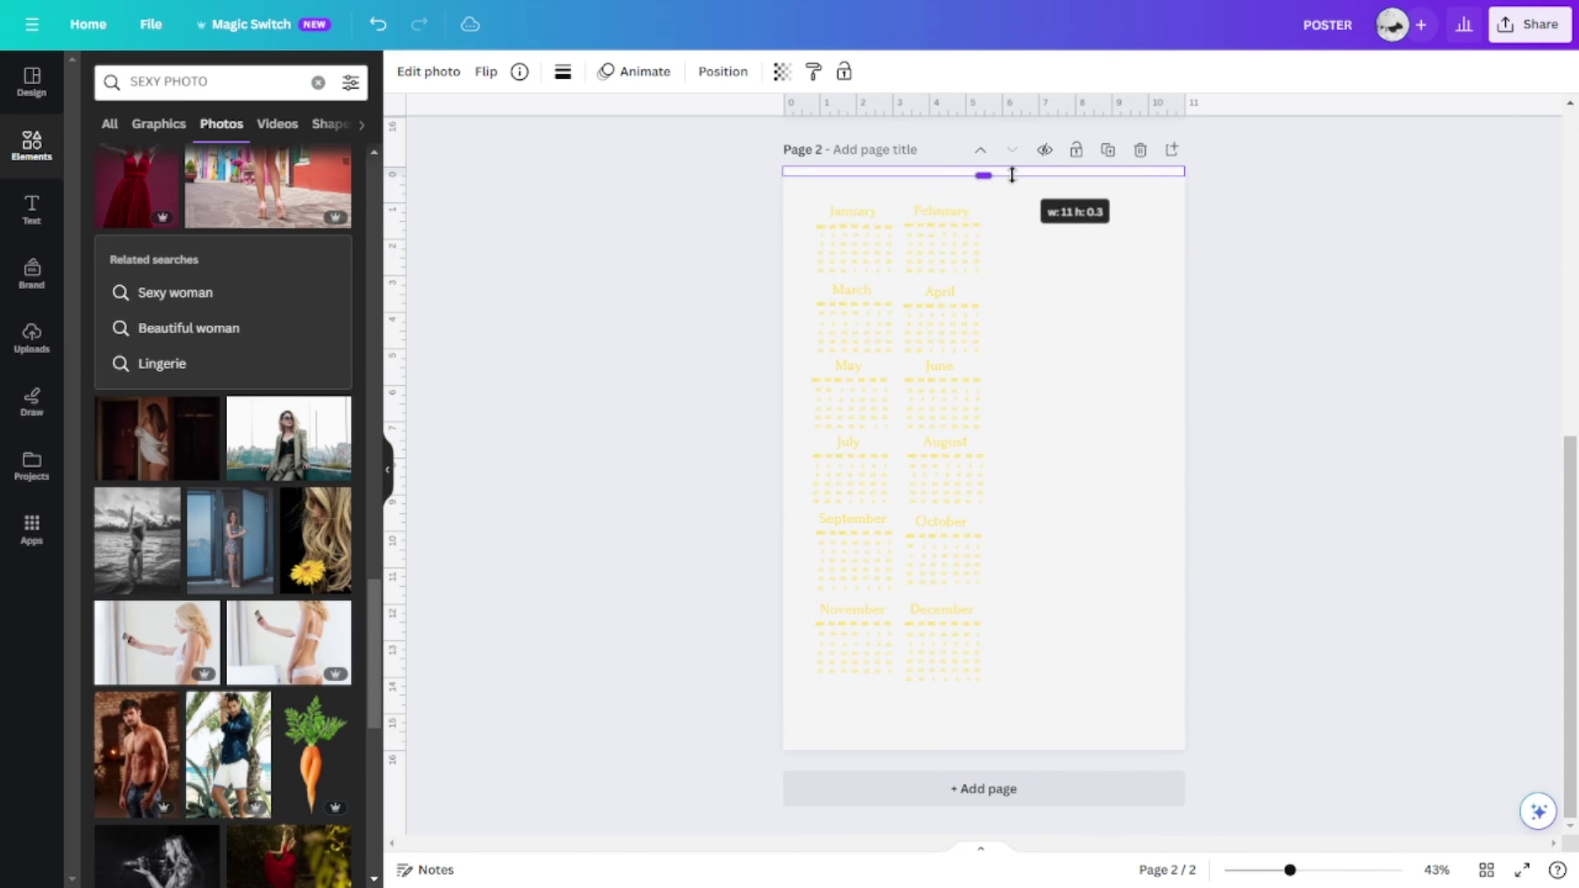
pyautogui.click(1082, 718)
pyautogui.moveTo(1087, 689); pyautogui.dragTo(791, 162)
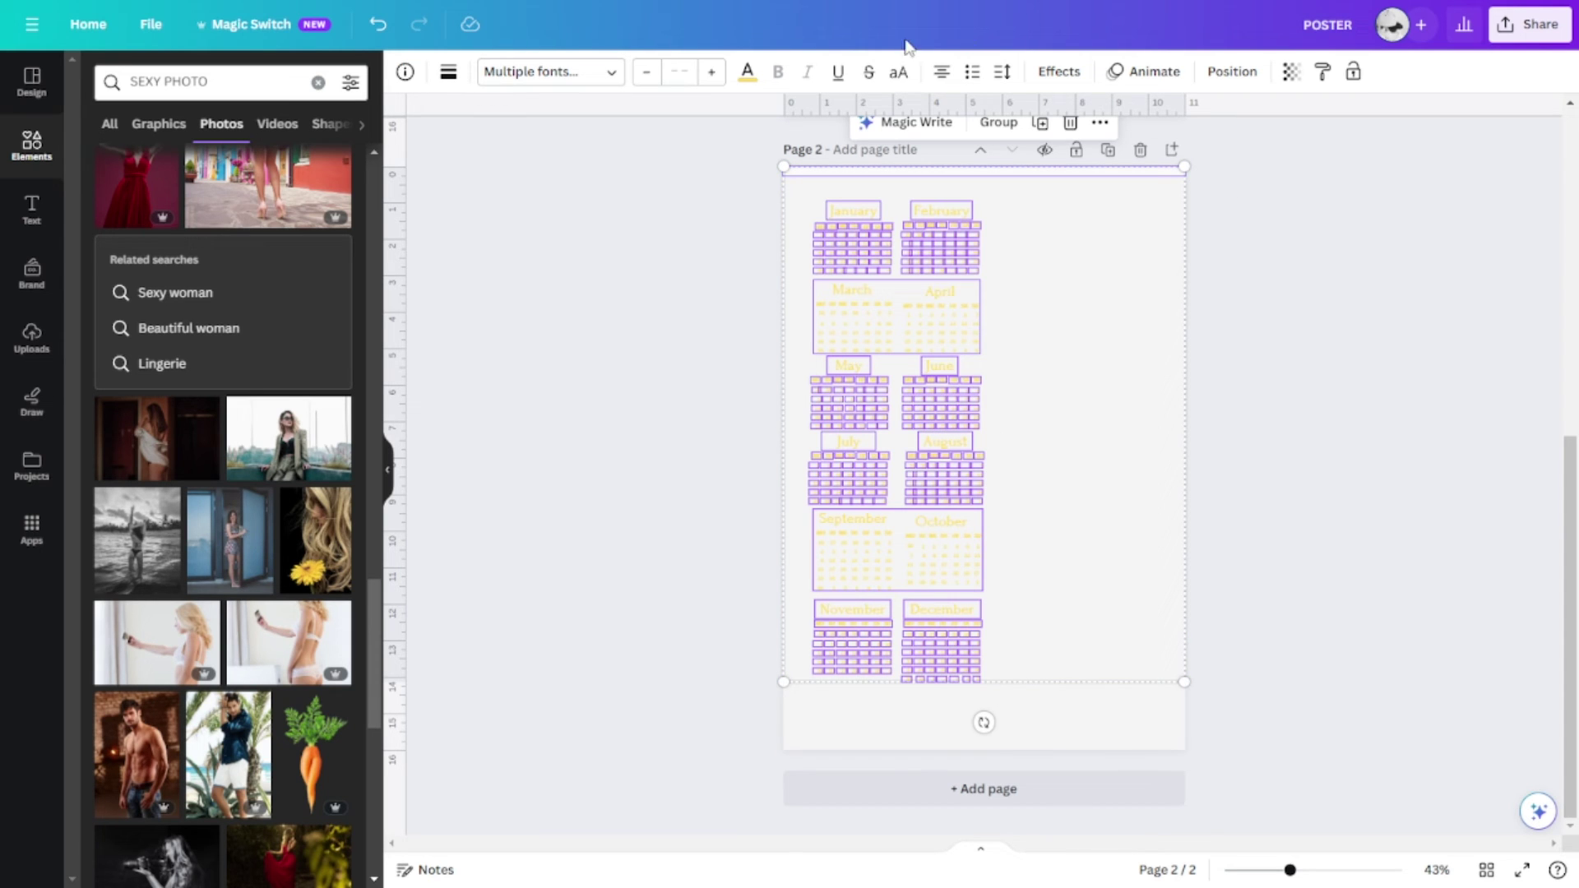
pyautogui.click(757, 75)
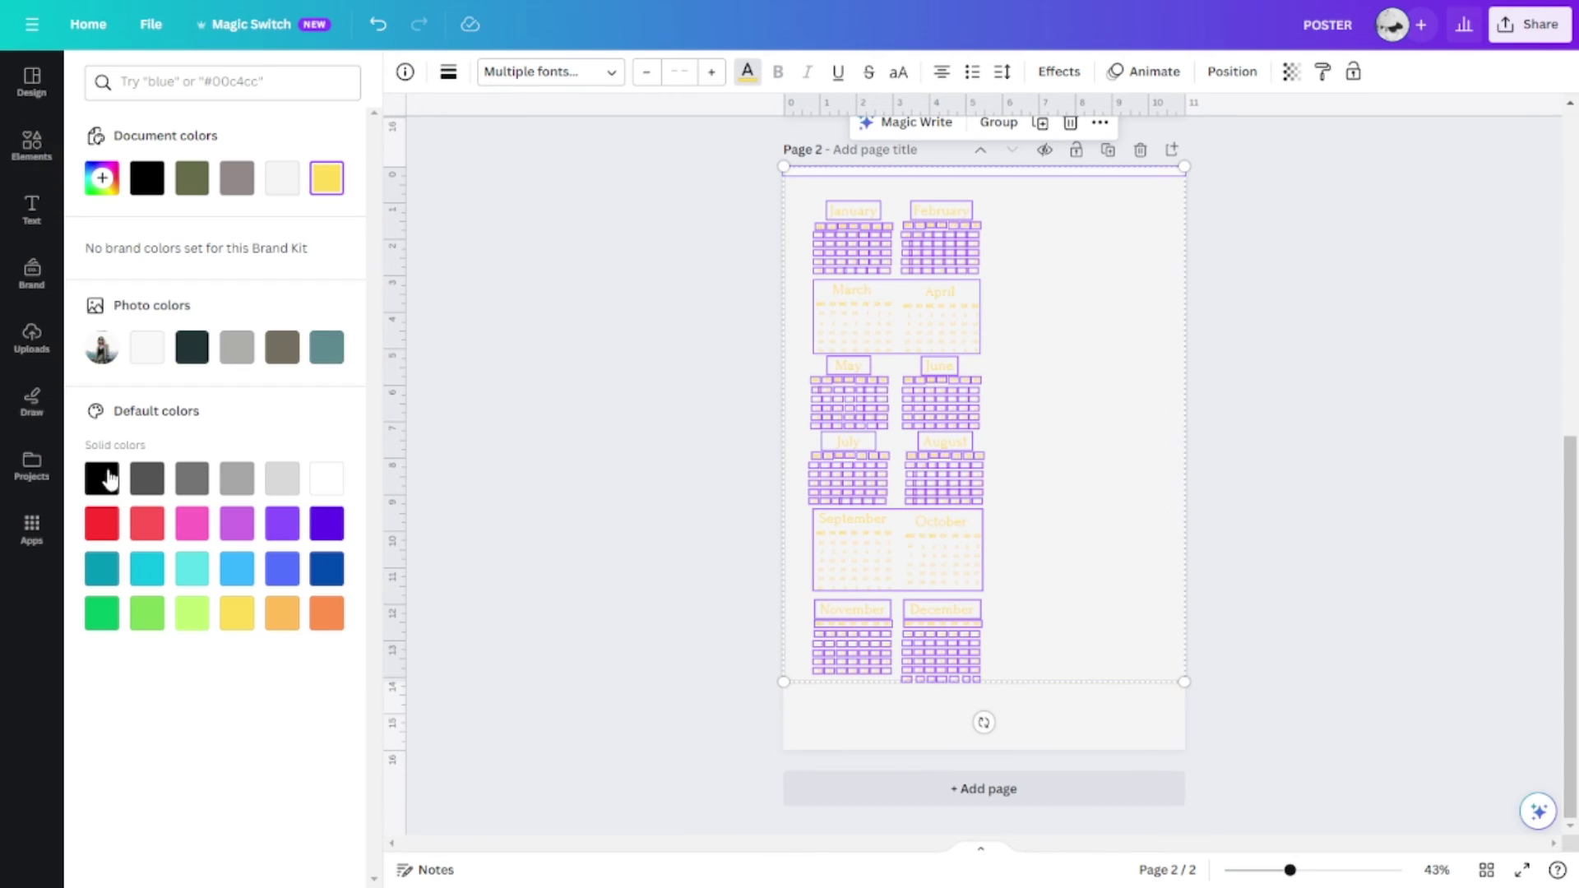
pyautogui.click(1287, 503)
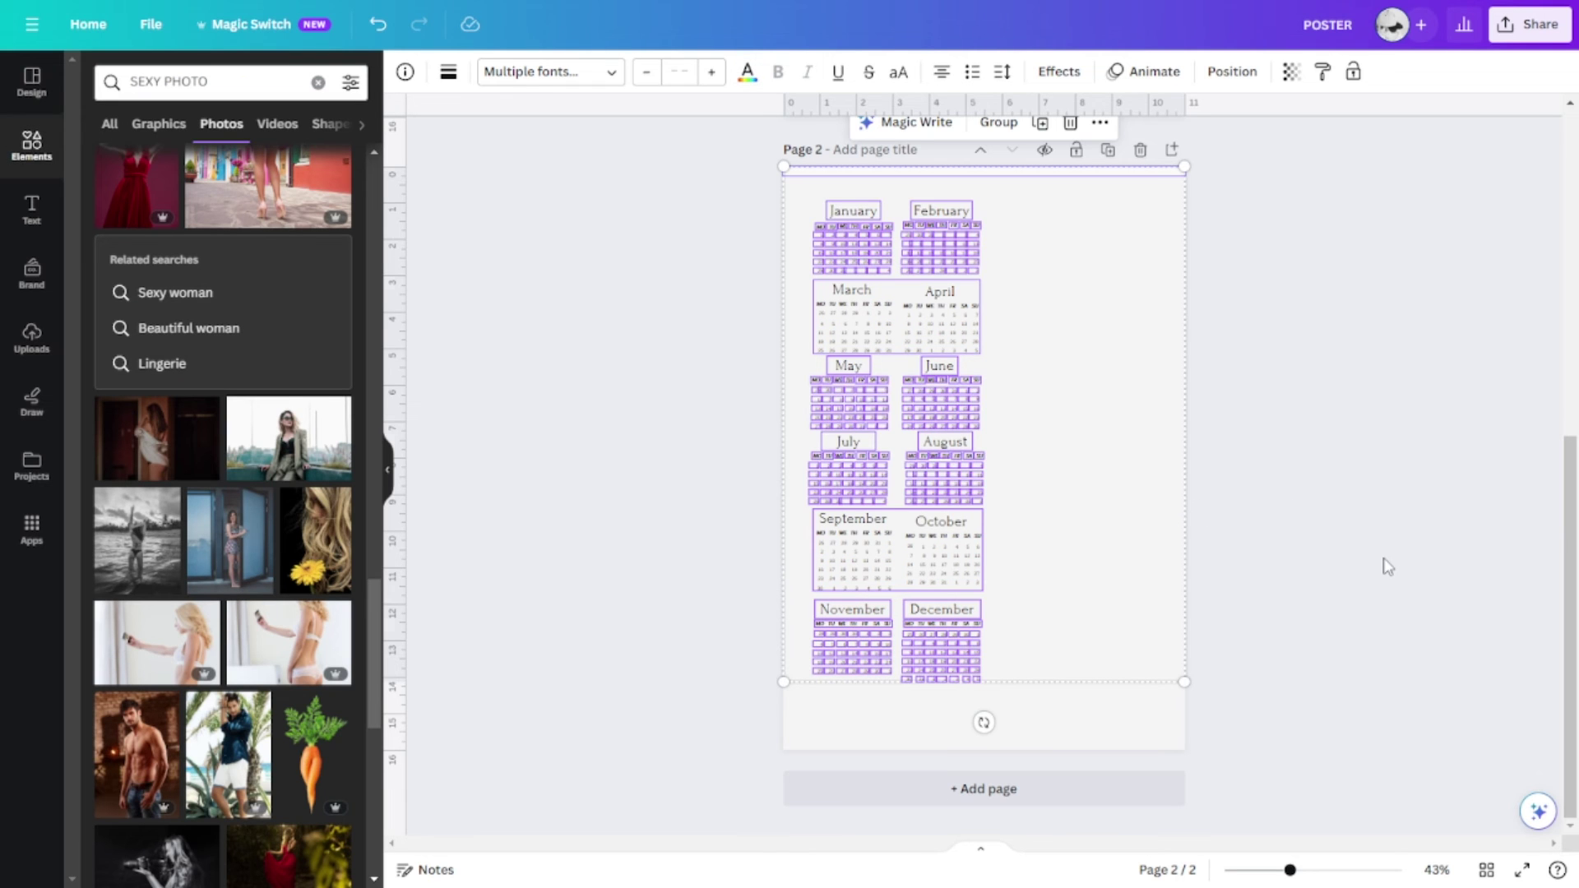
# Step: Stretch the background photo down to the page's lower edge so it fills the page behind the month grids
pyautogui.click(1082, 461)
pyautogui.click(1004, 170)
pyautogui.moveTo(1004, 165); pyautogui.dragTo(1021, 750)
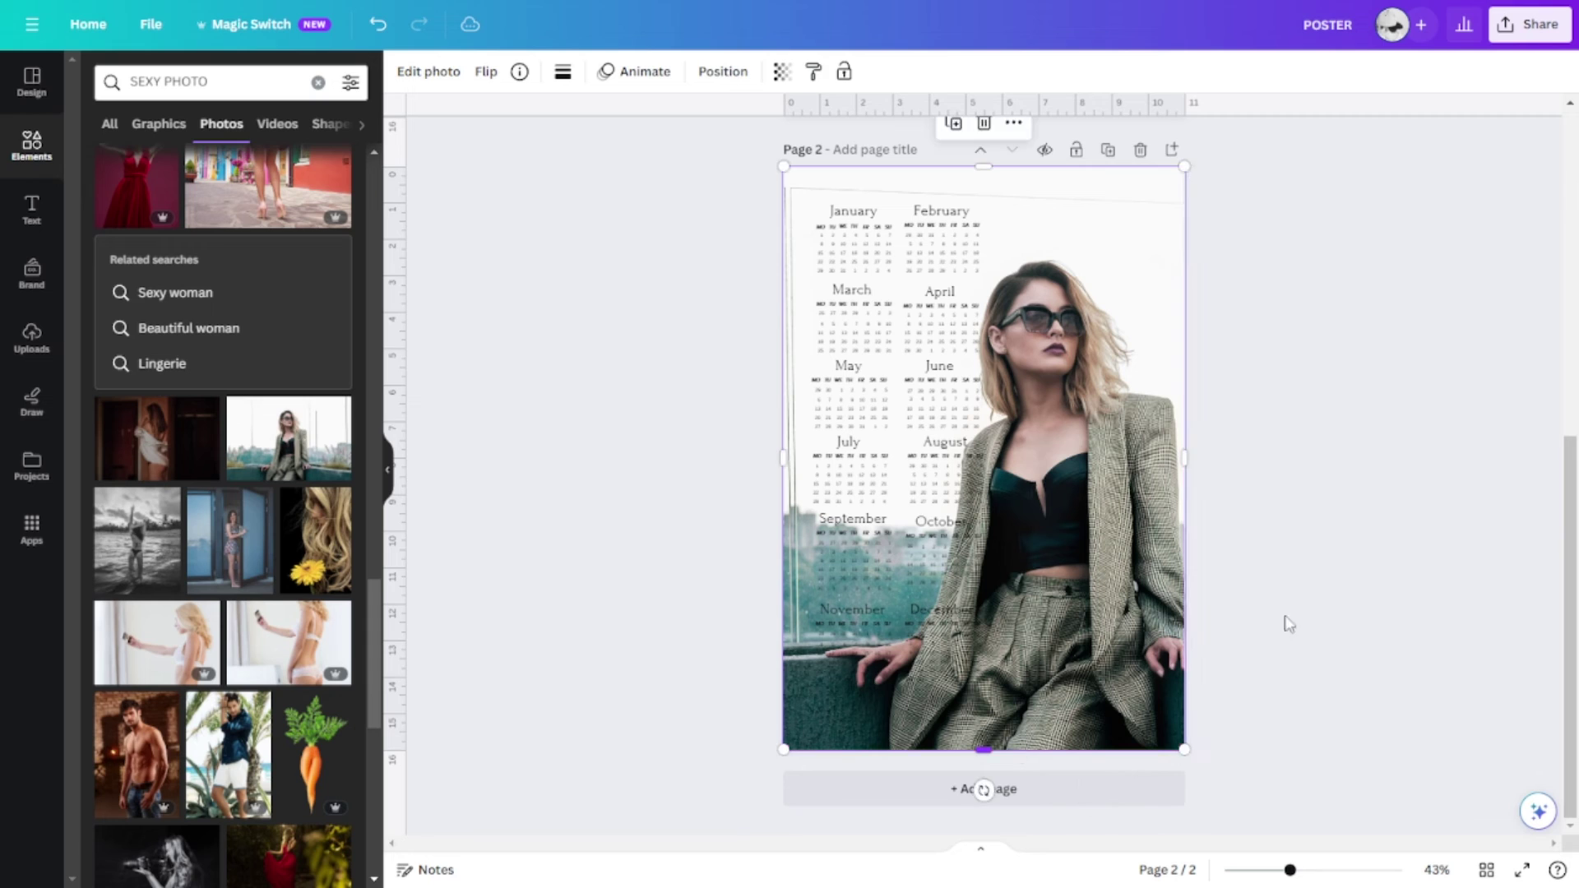
pyautogui.click(1322, 600)
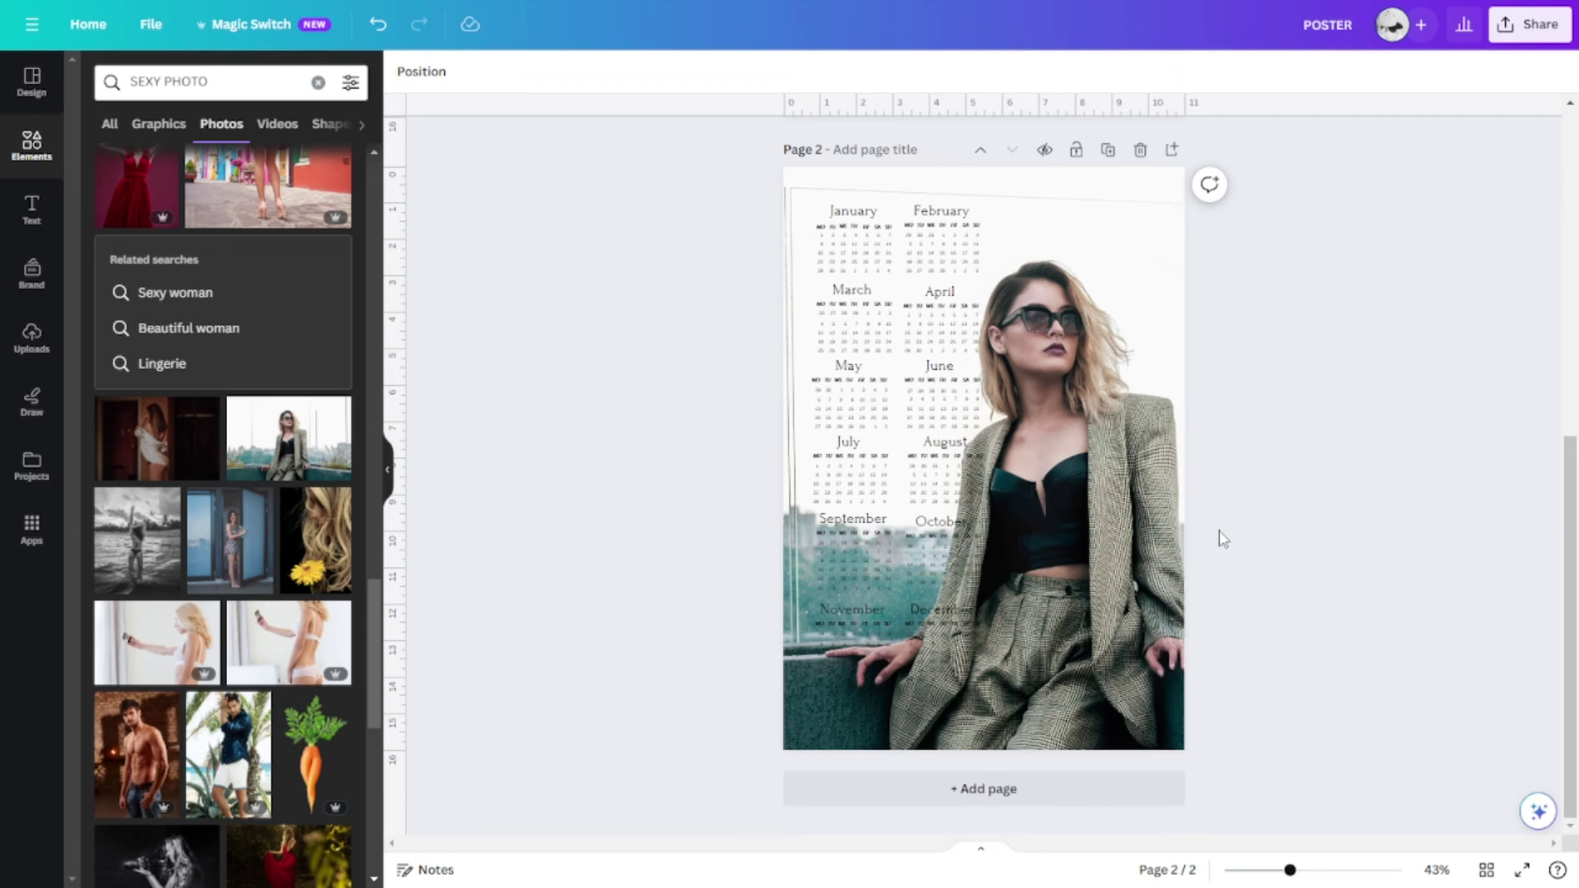
# Step: Shift the background photo slightly farther right within its crop and apply the crop
pyautogui.click(1094, 560)
pyautogui.doubleClick(1093, 560)
pyautogui.moveTo(1094, 560); pyautogui.dragTo(1110, 575)
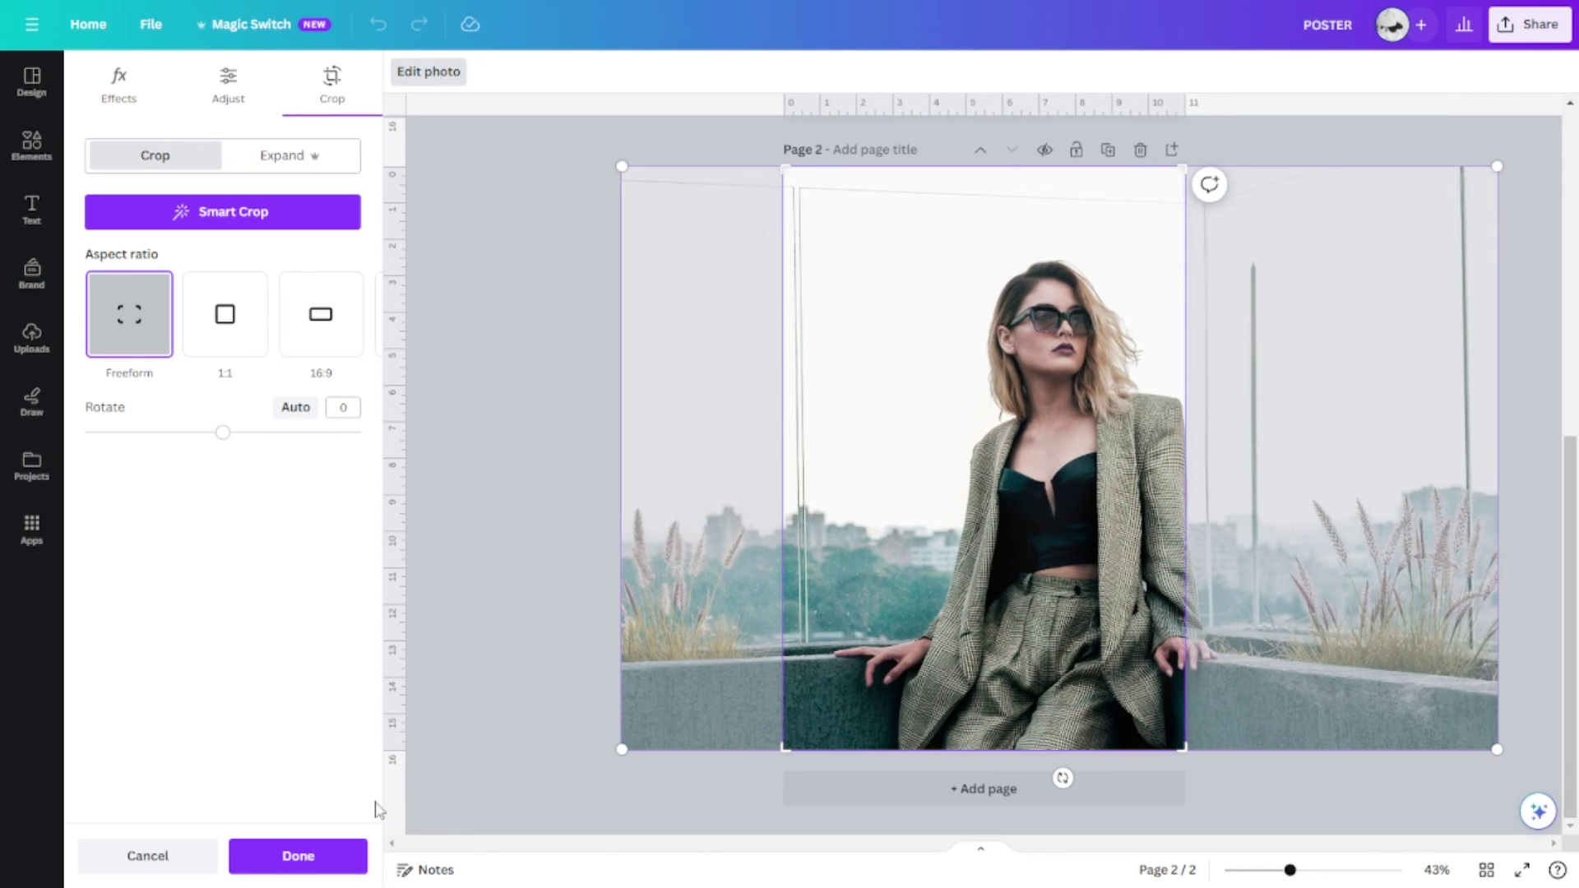
pyautogui.click(329, 865)
pyautogui.click(1342, 573)
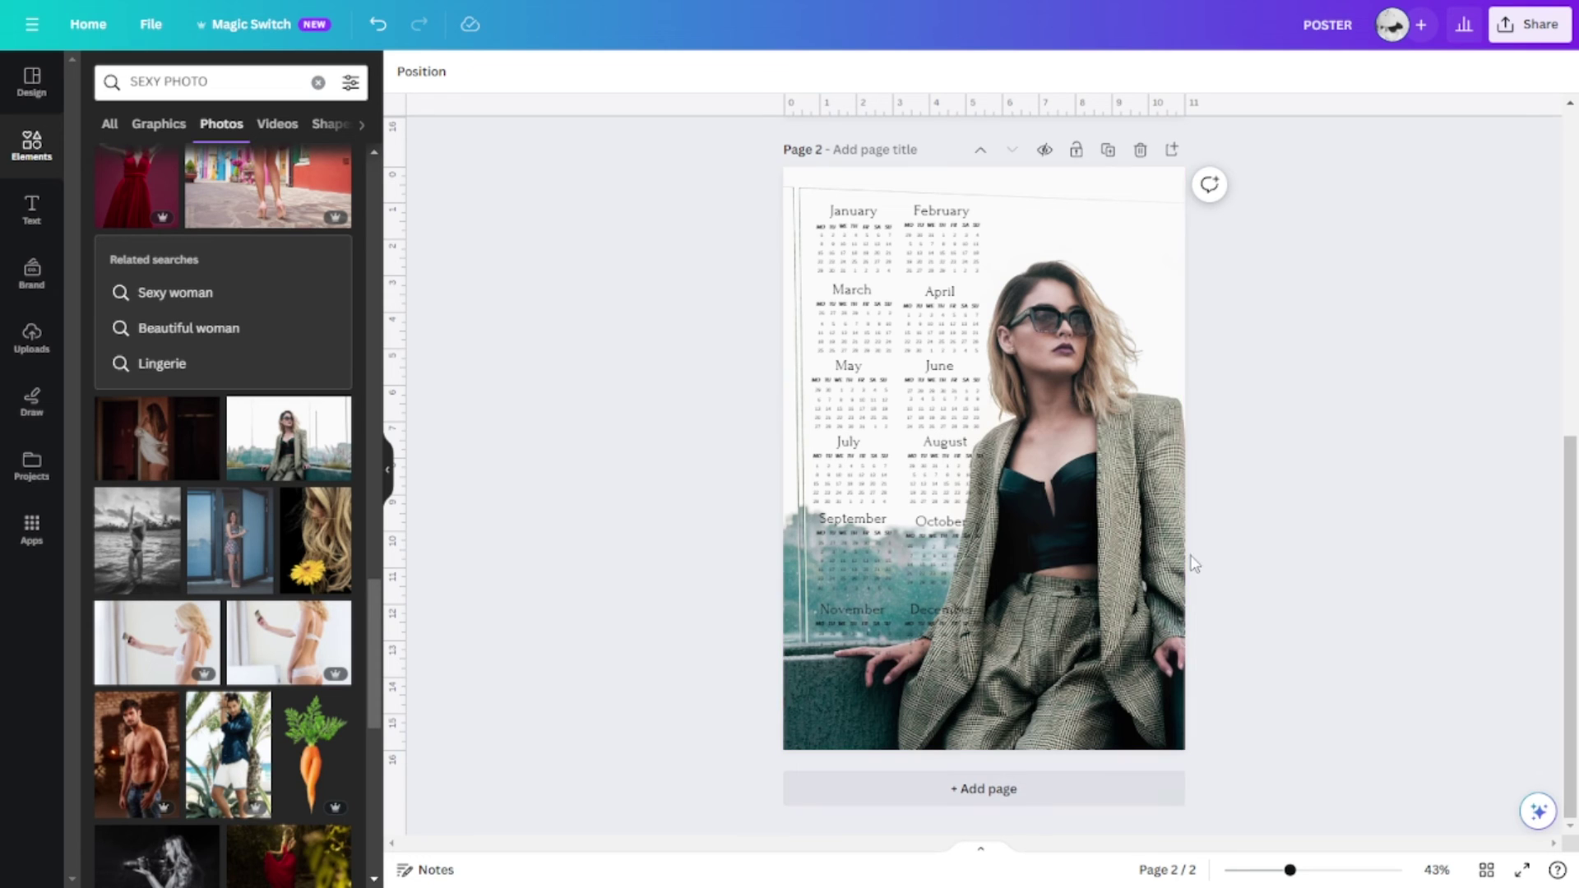
# Step: Add a heading reading "2024" to page 2
pyautogui.click(927, 256)
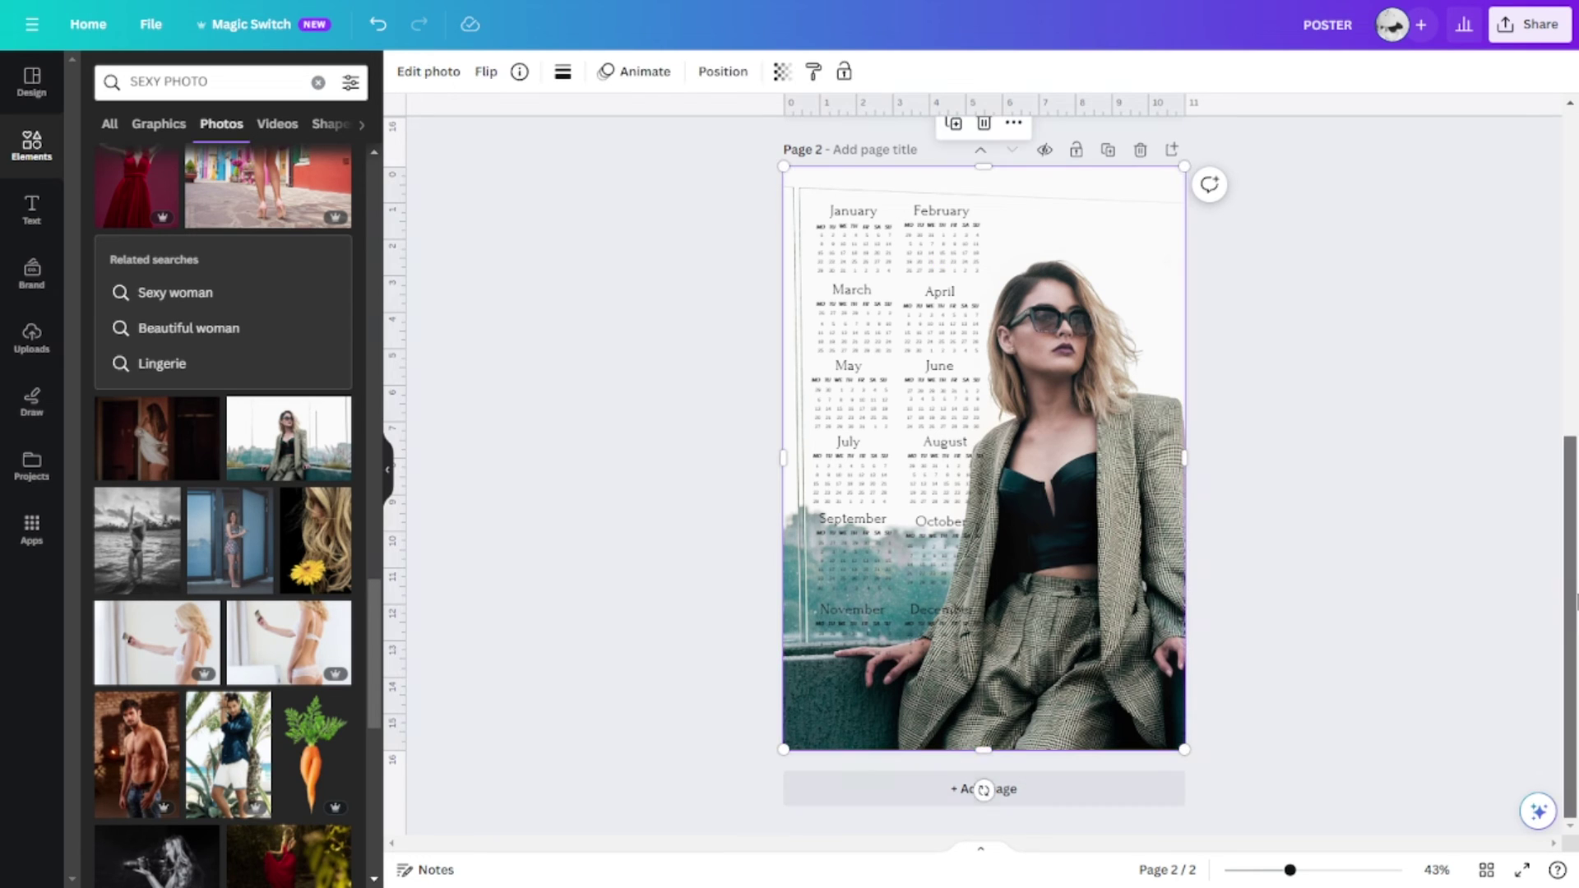
pyautogui.click(1290, 604)
pyautogui.click(31, 207)
pyautogui.click(185, 267)
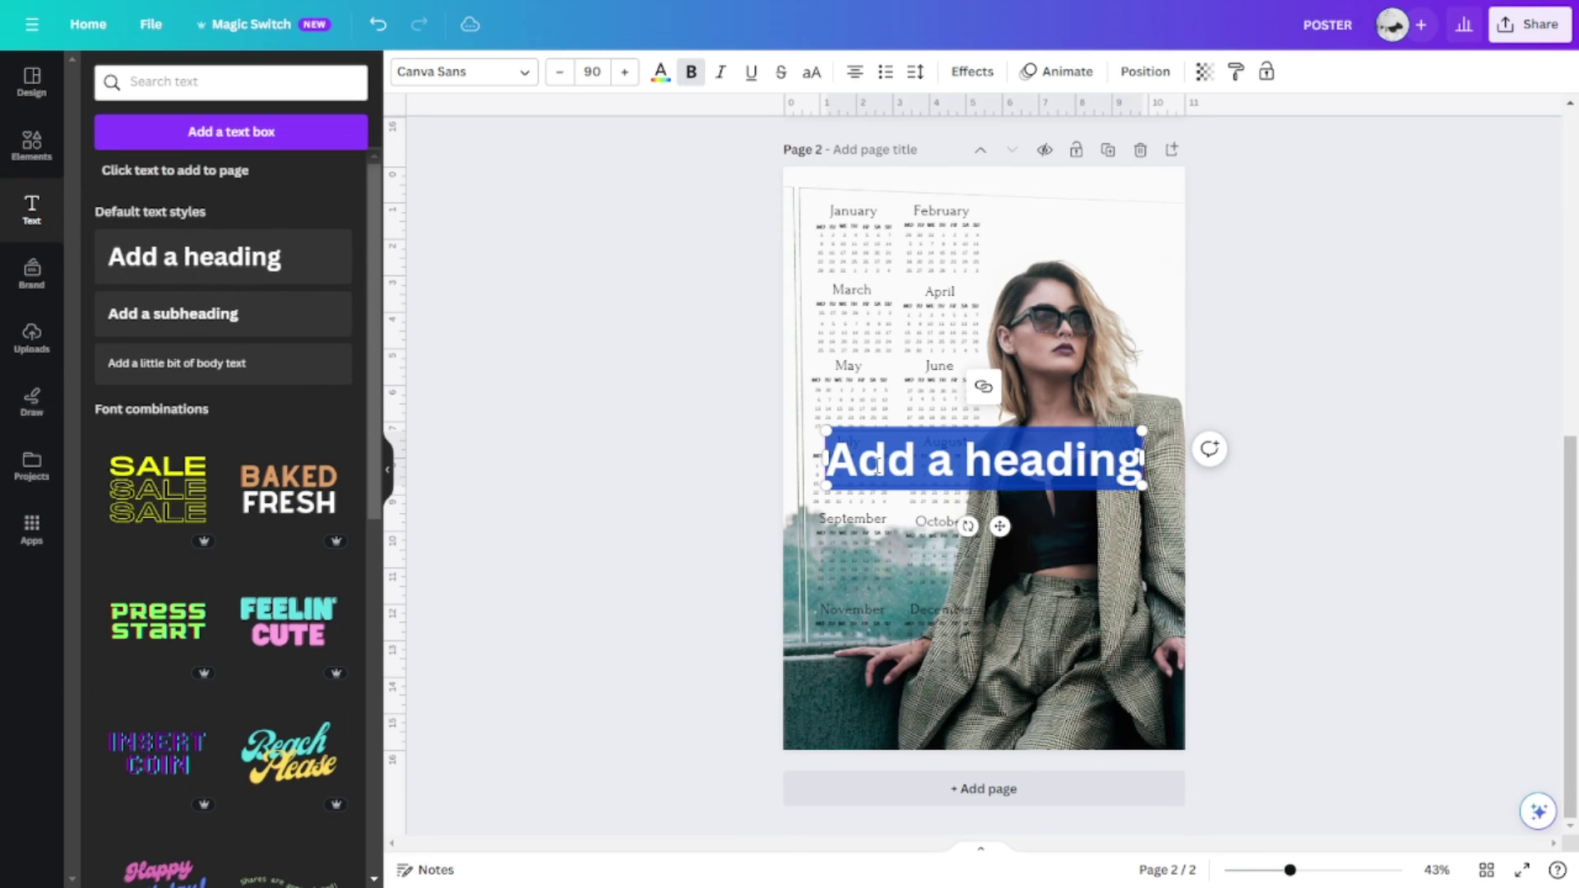
pyautogui.write('2024')
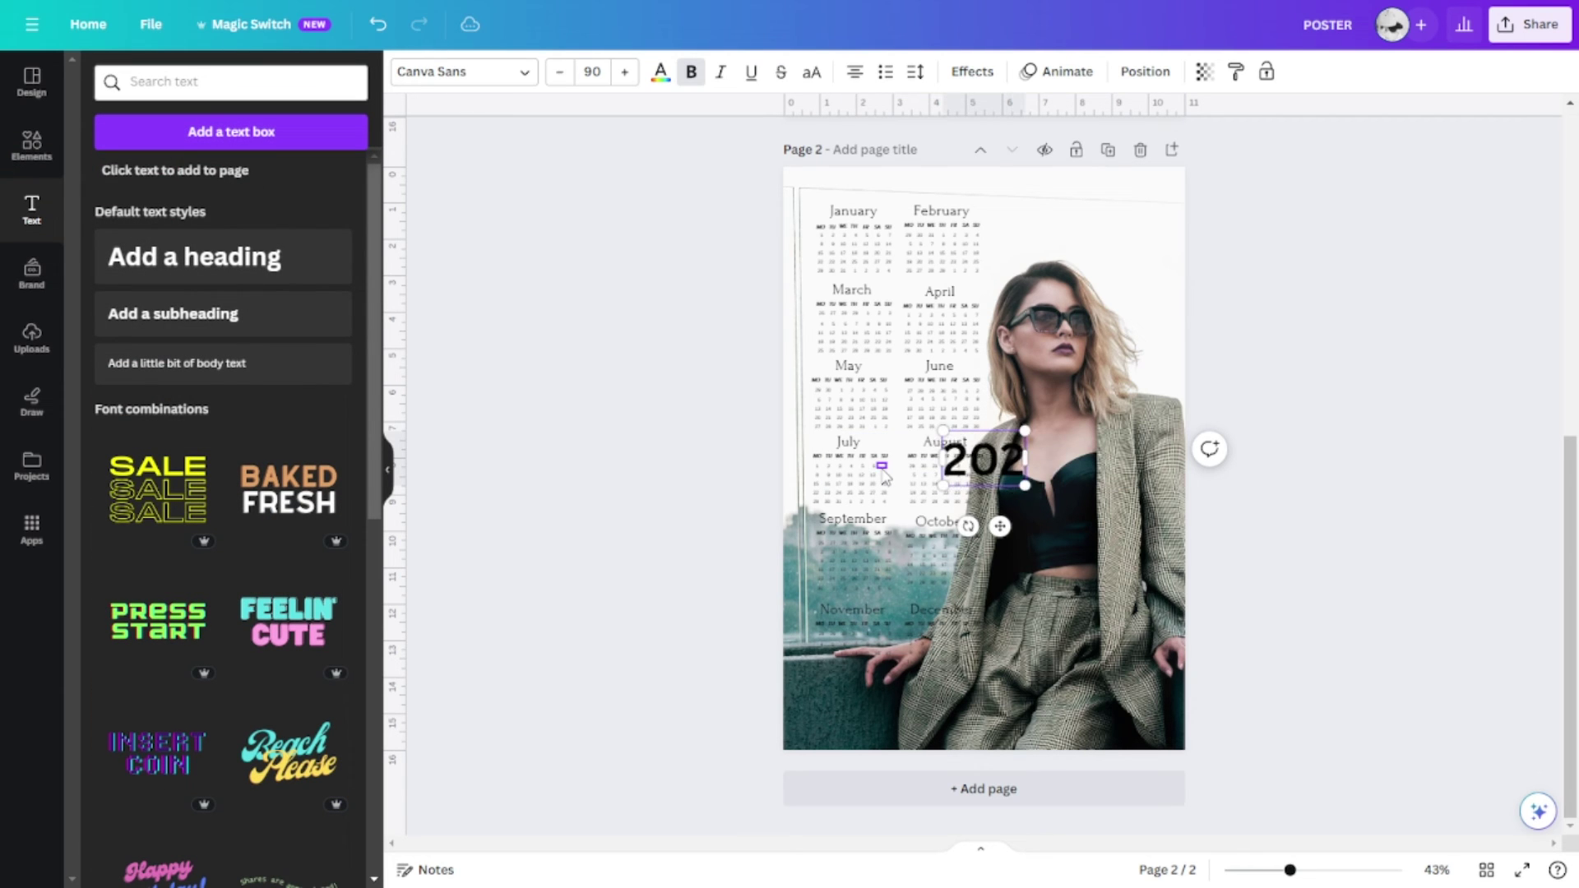
# Step: Set the font of the "2024" heading to Anton
pyautogui.doubleClick(1005, 454)
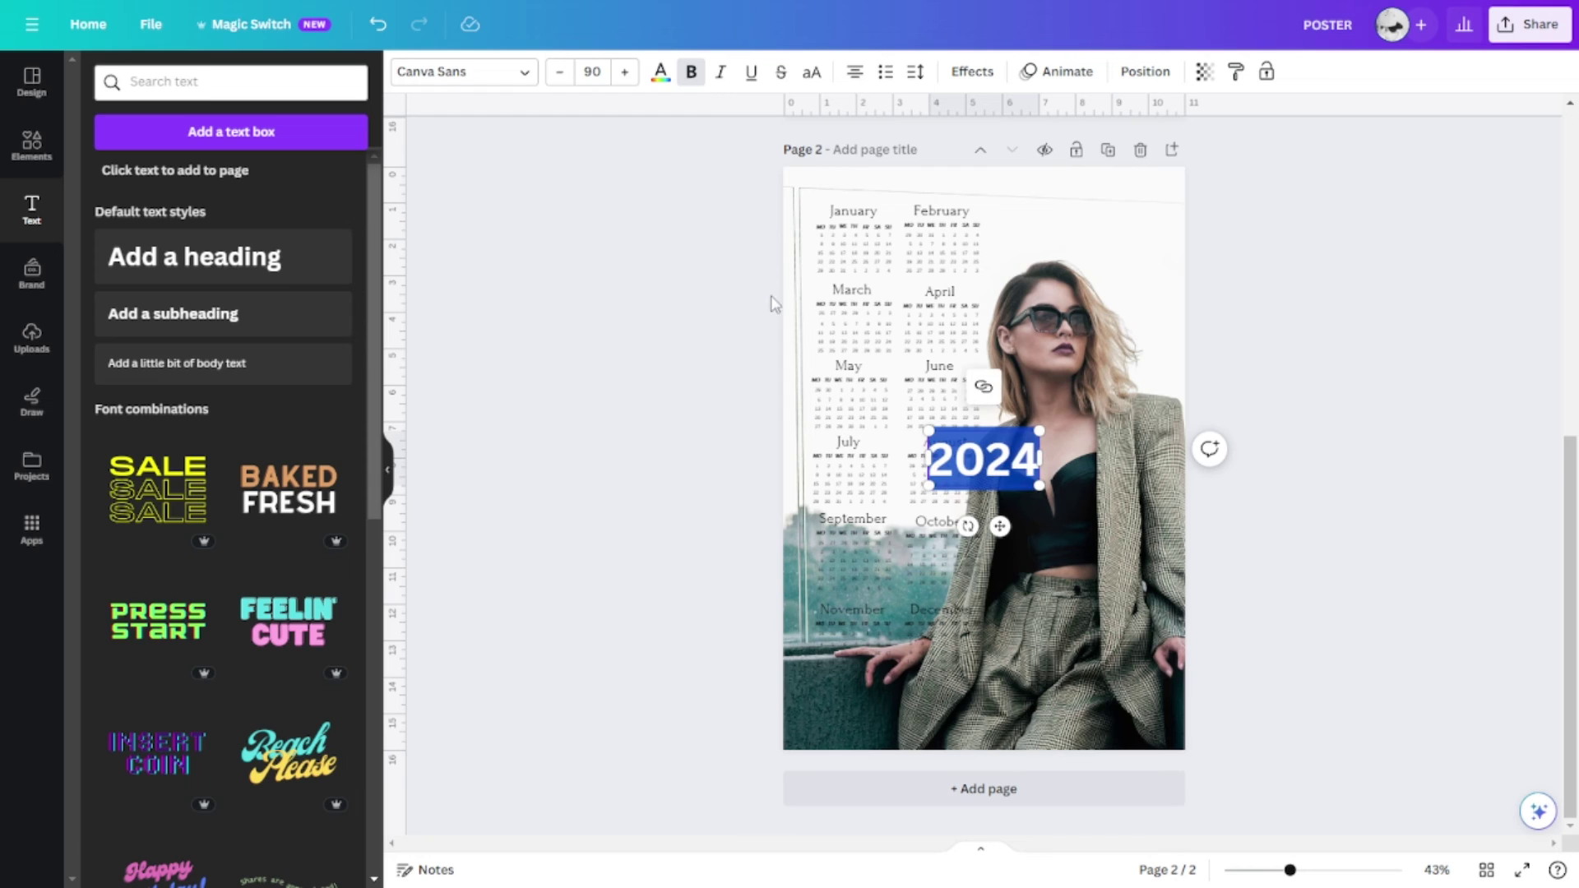
pyautogui.click(452, 78)
pyautogui.click(201, 451)
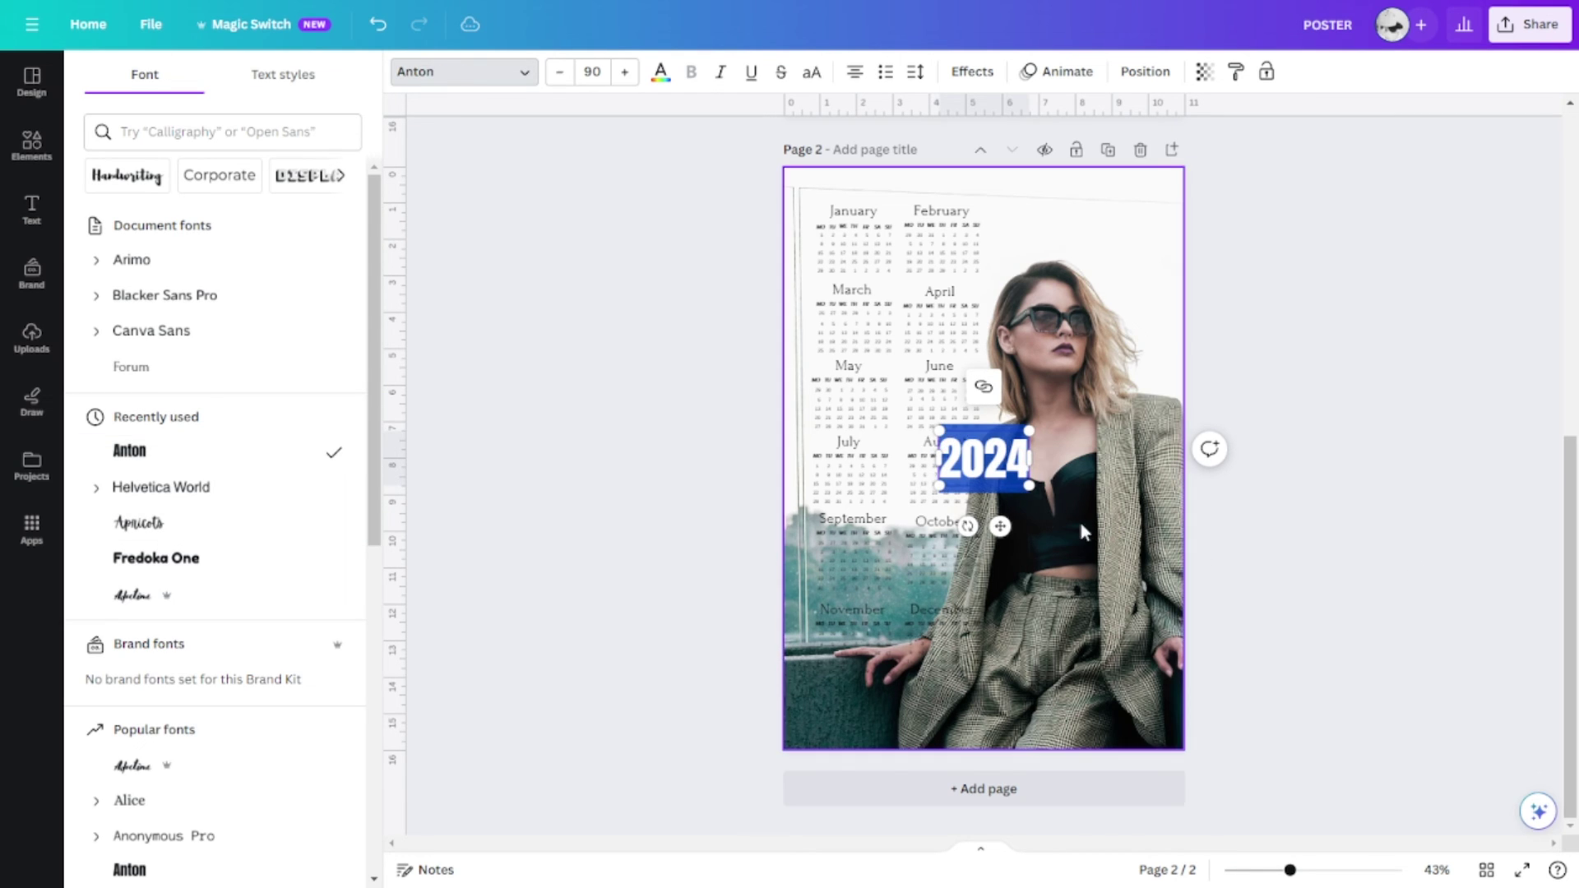
# Step: Enlarge the "2024" heading to font size 105
pyautogui.moveTo(1028, 490); pyautogui.dragTo(1040, 499)
pyautogui.click(1216, 525)
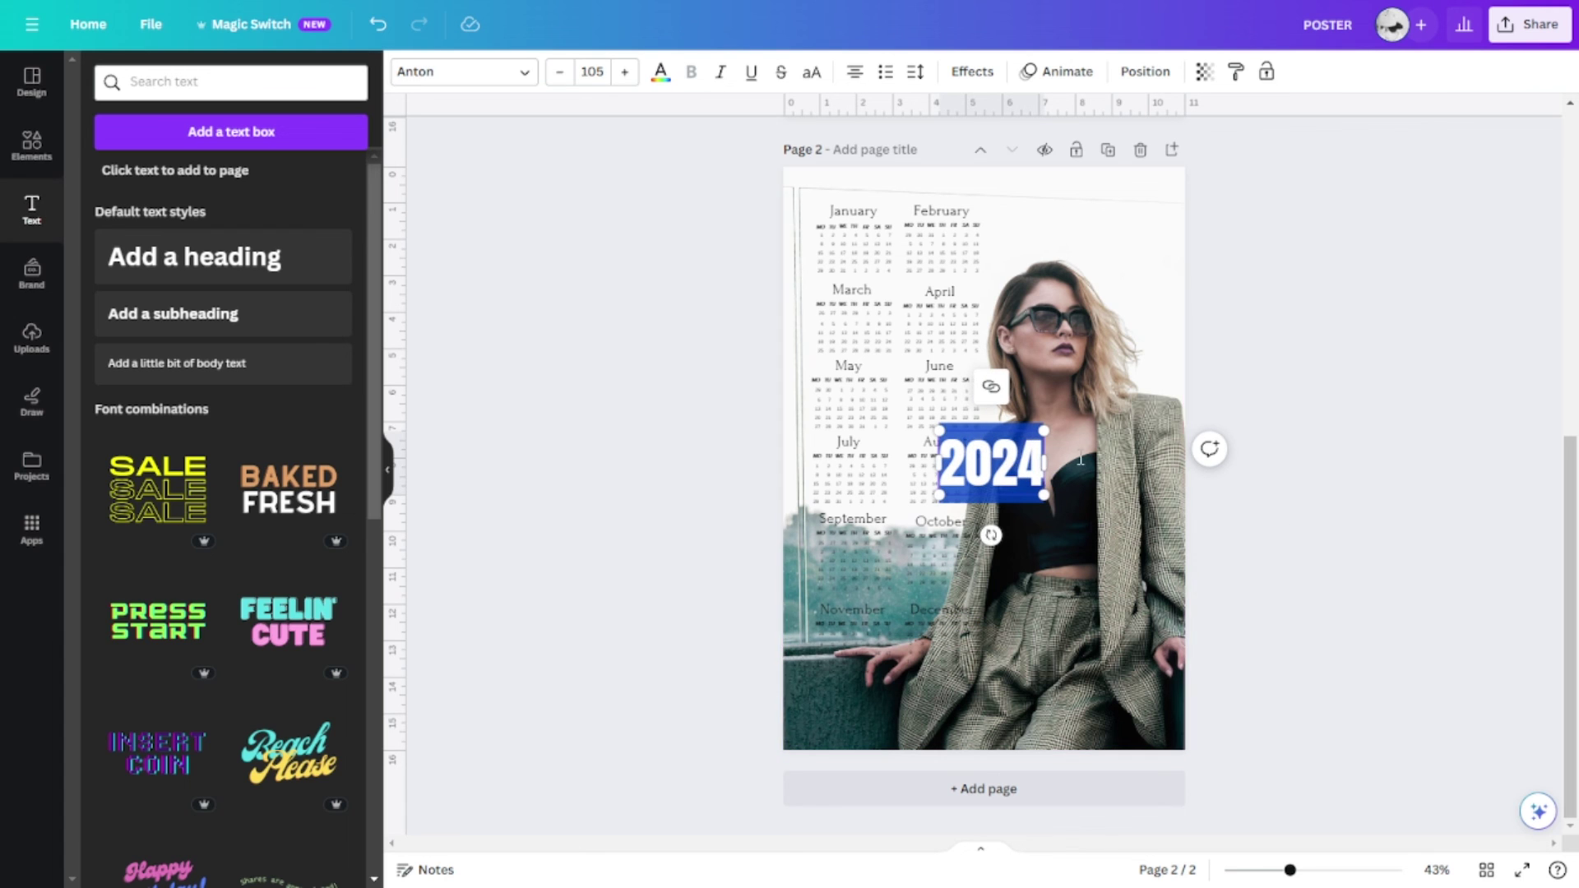
# Step: Move the "2024" heading to the lower-right corner of the photo and colour its text white
pyautogui.moveTo(977, 475); pyautogui.dragTo(1115, 718)
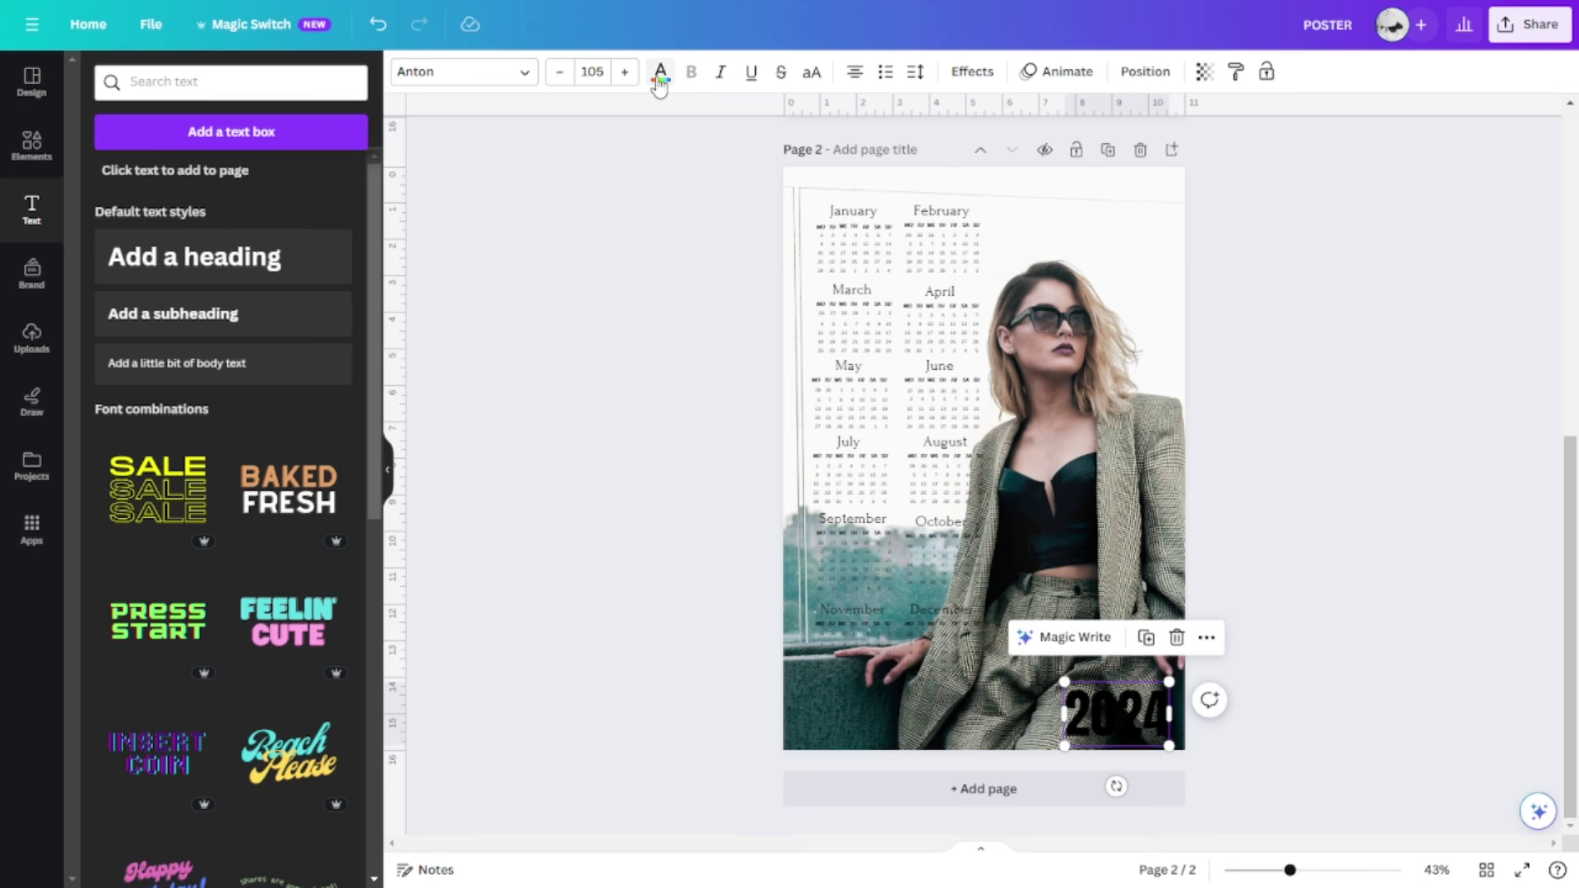
pyautogui.click(661, 71)
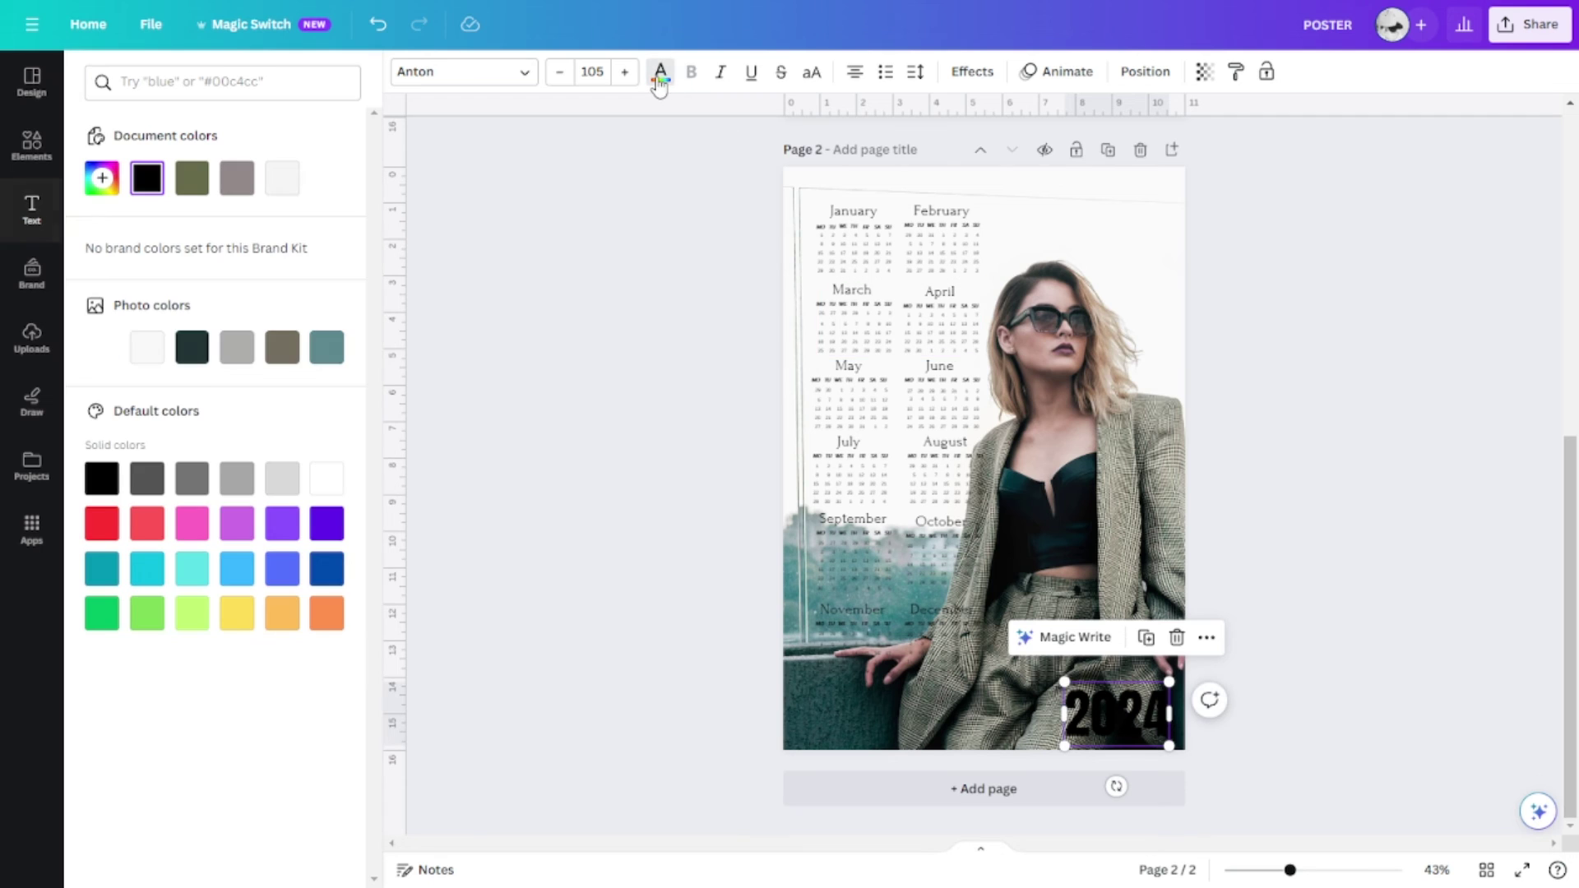
pyautogui.click(327, 477)
pyautogui.press('Escape')
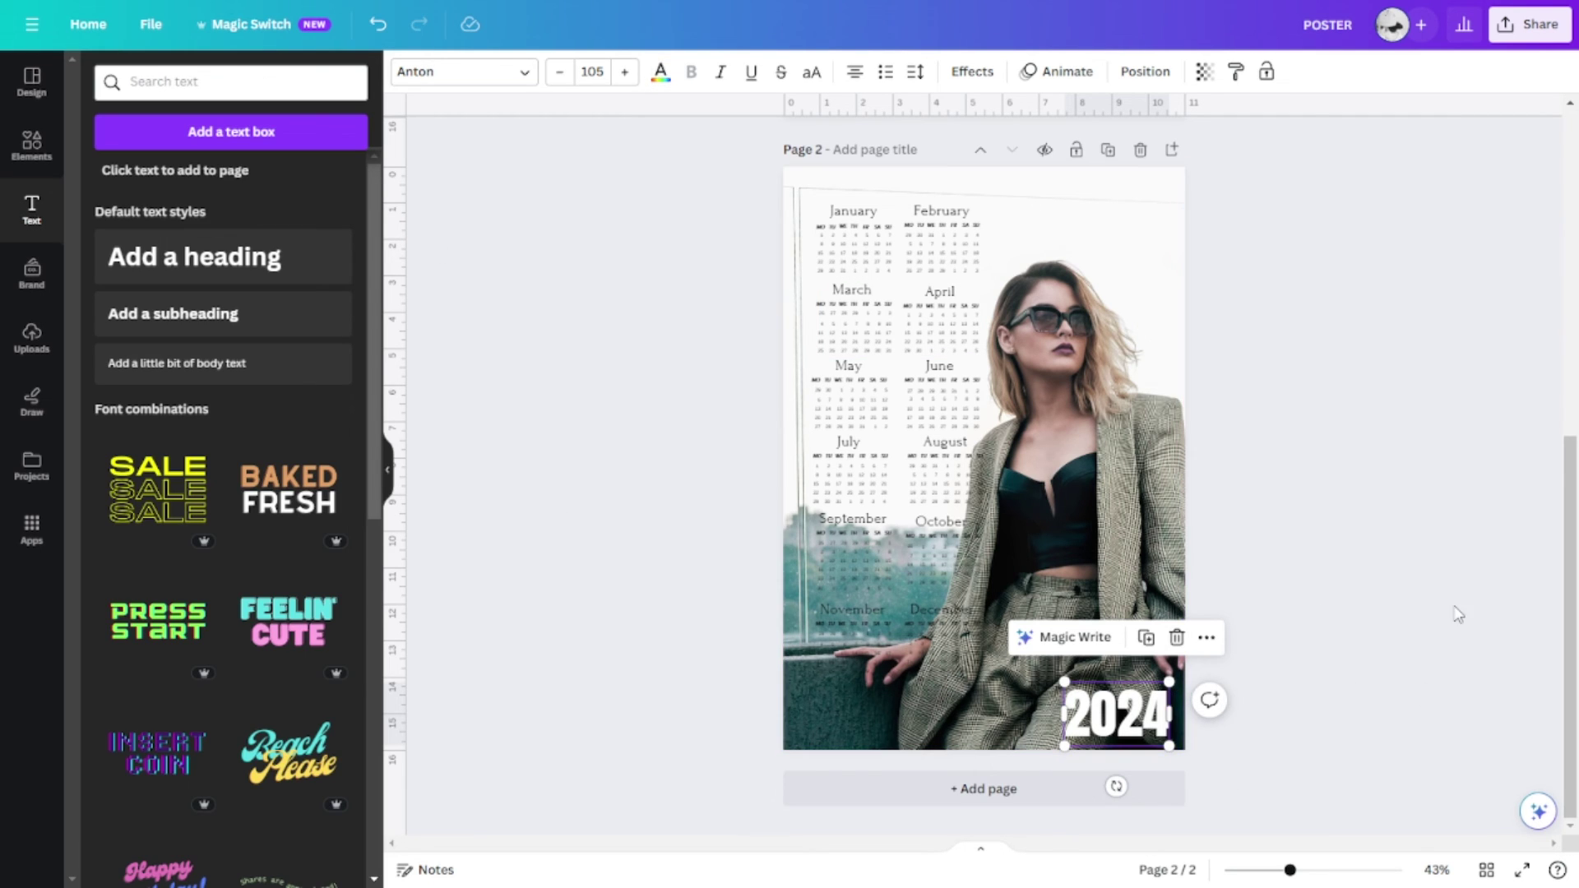
# Step: Move the "2024" heading to the page's upper-right corner above the woman and colour its text black
pyautogui.click(1129, 722)
pyautogui.moveTo(1130, 722); pyautogui.dragTo(1133, 218)
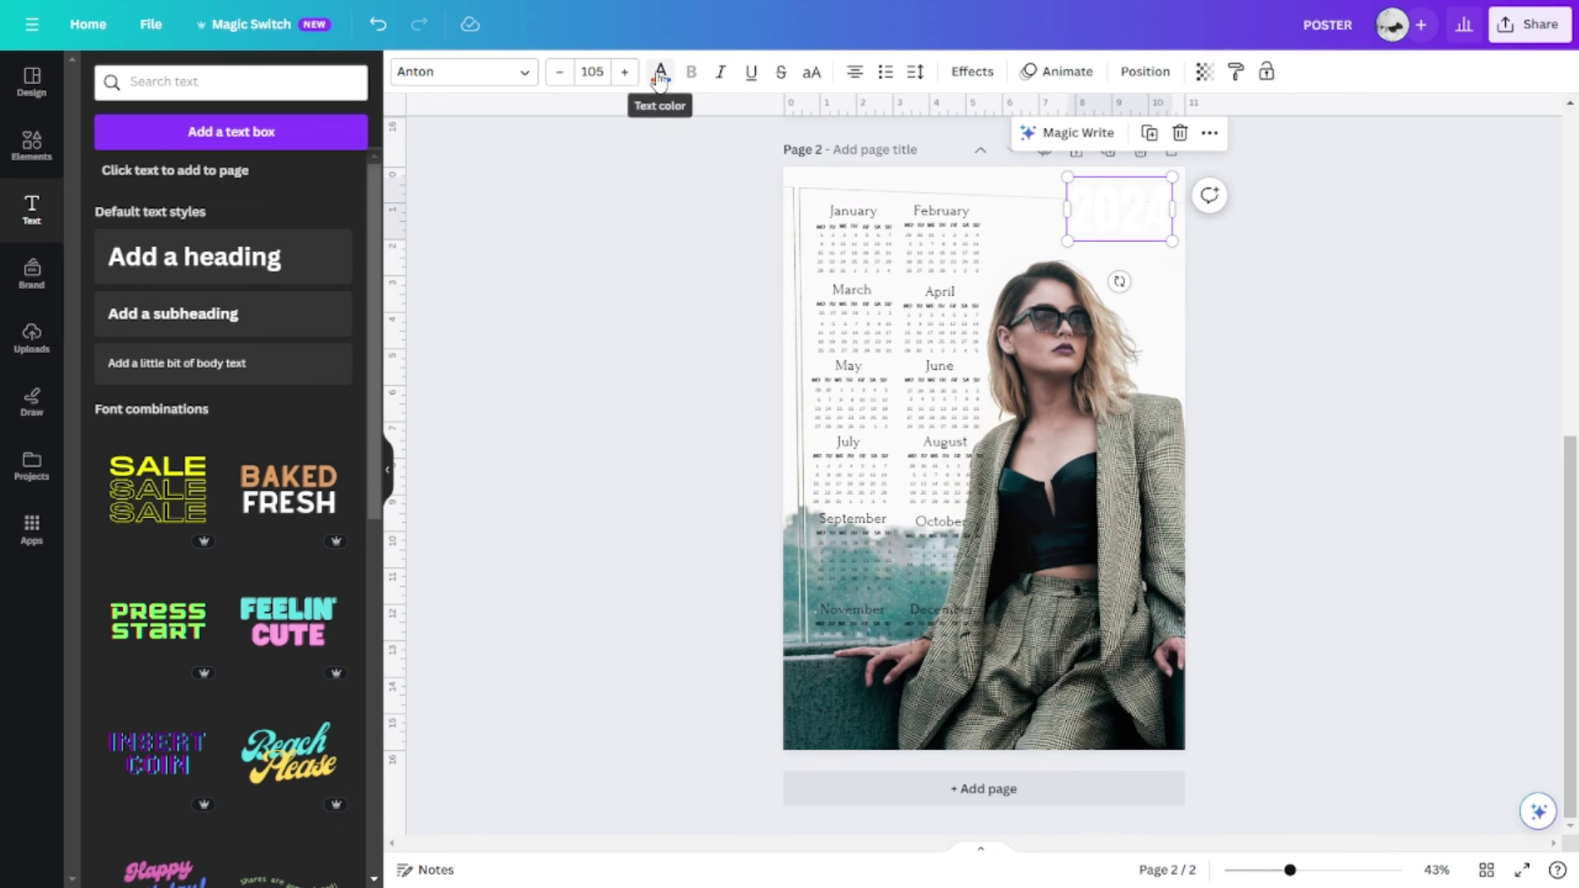
pyautogui.click(660, 74)
pyautogui.click(97, 483)
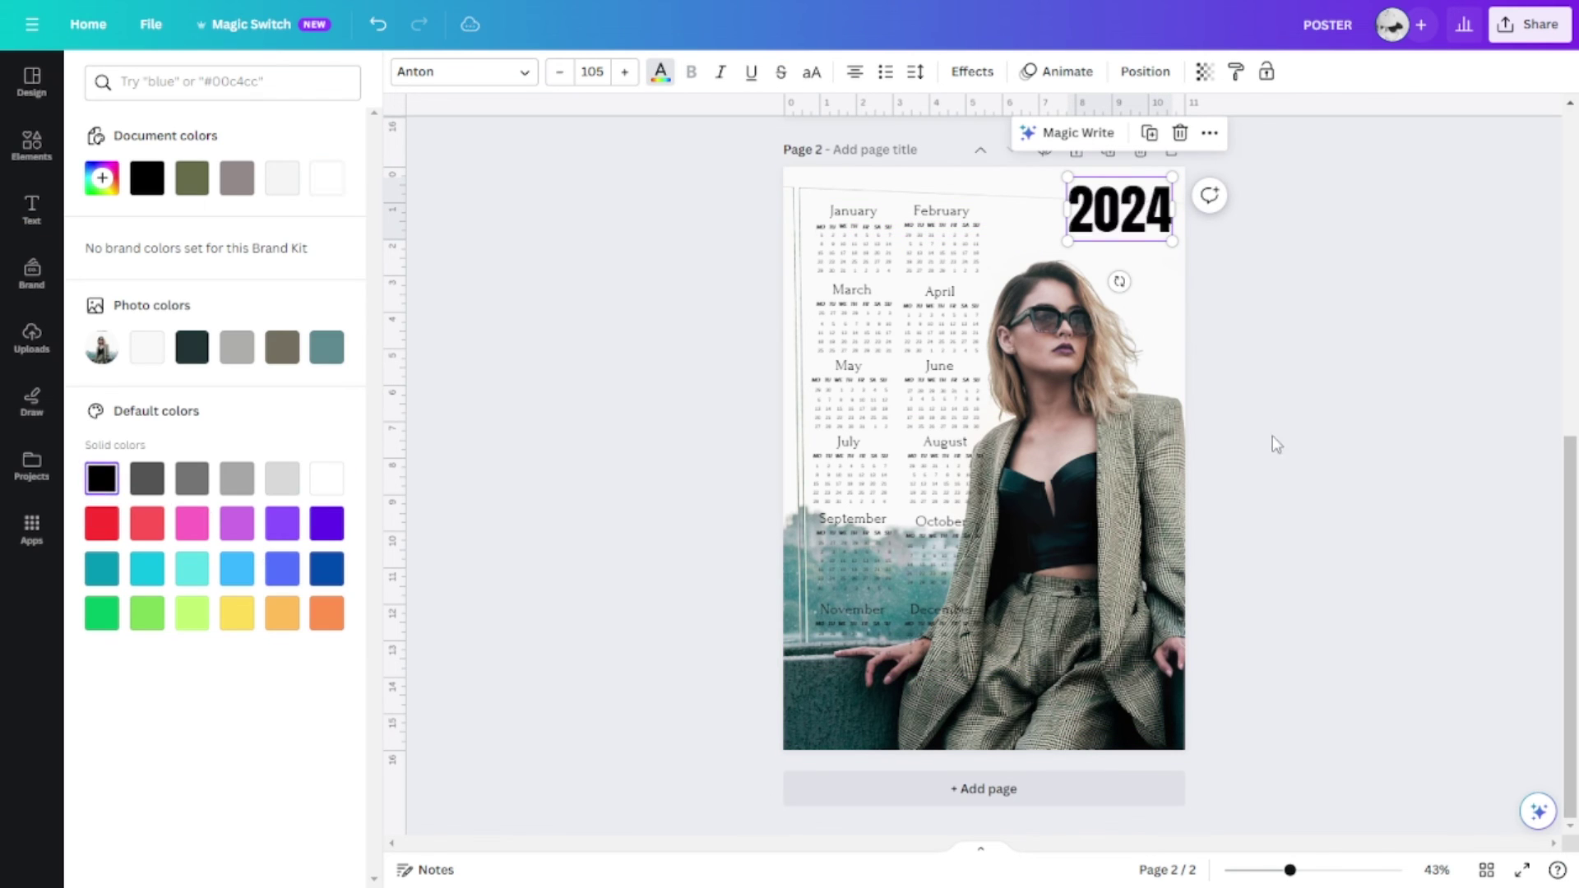
pyautogui.click(1298, 399)
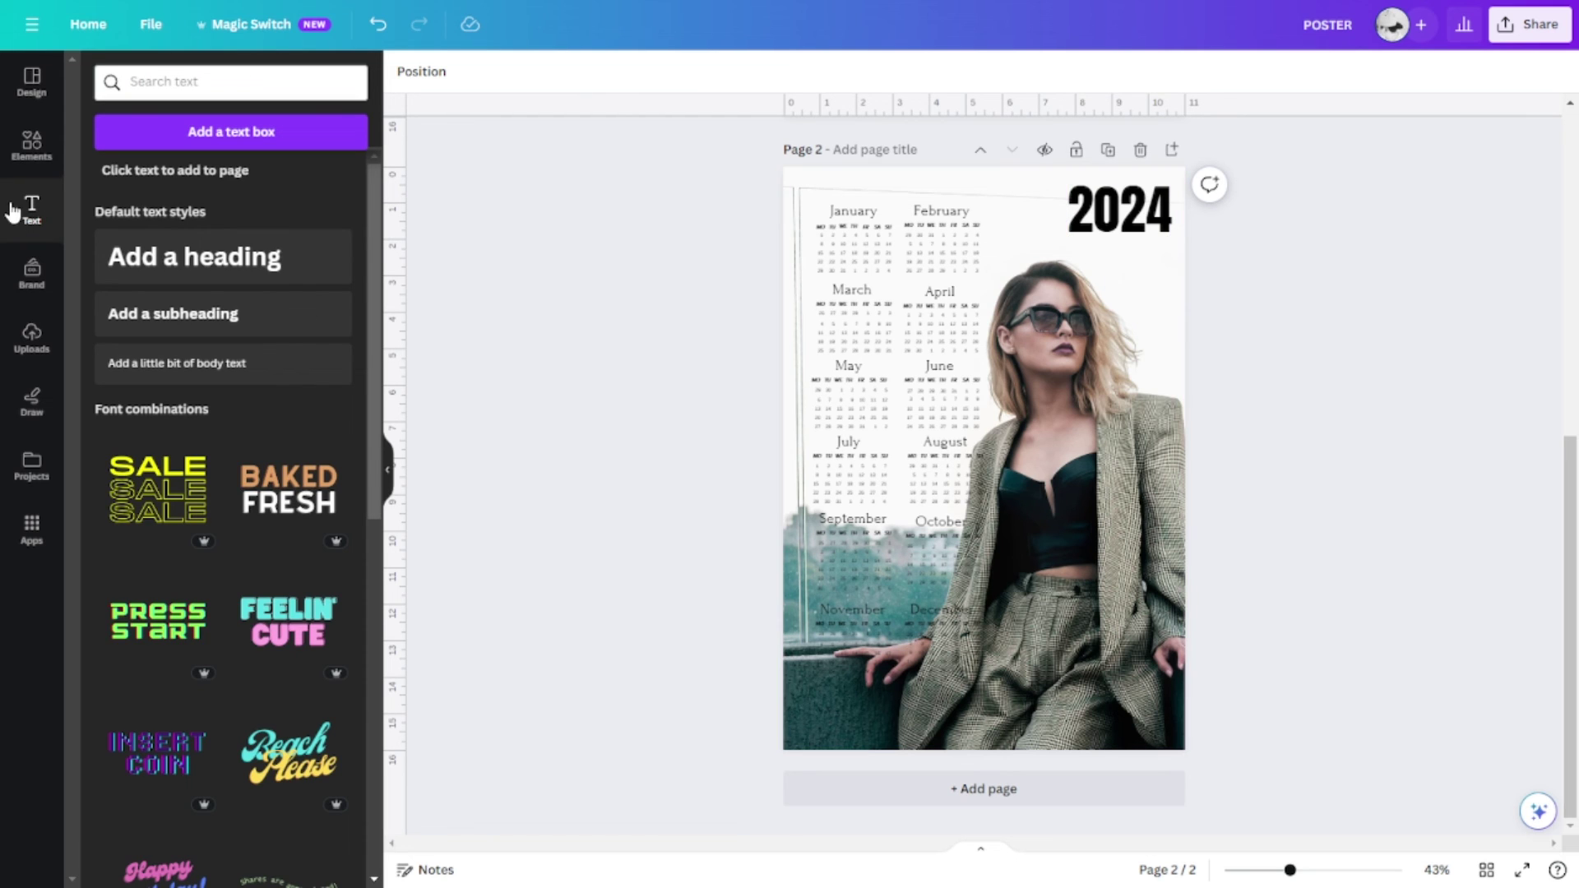
# Step: Add a second heading reading "CALENDAR GIRL" to page 2
pyautogui.click(202, 286)
pyautogui.write('C')
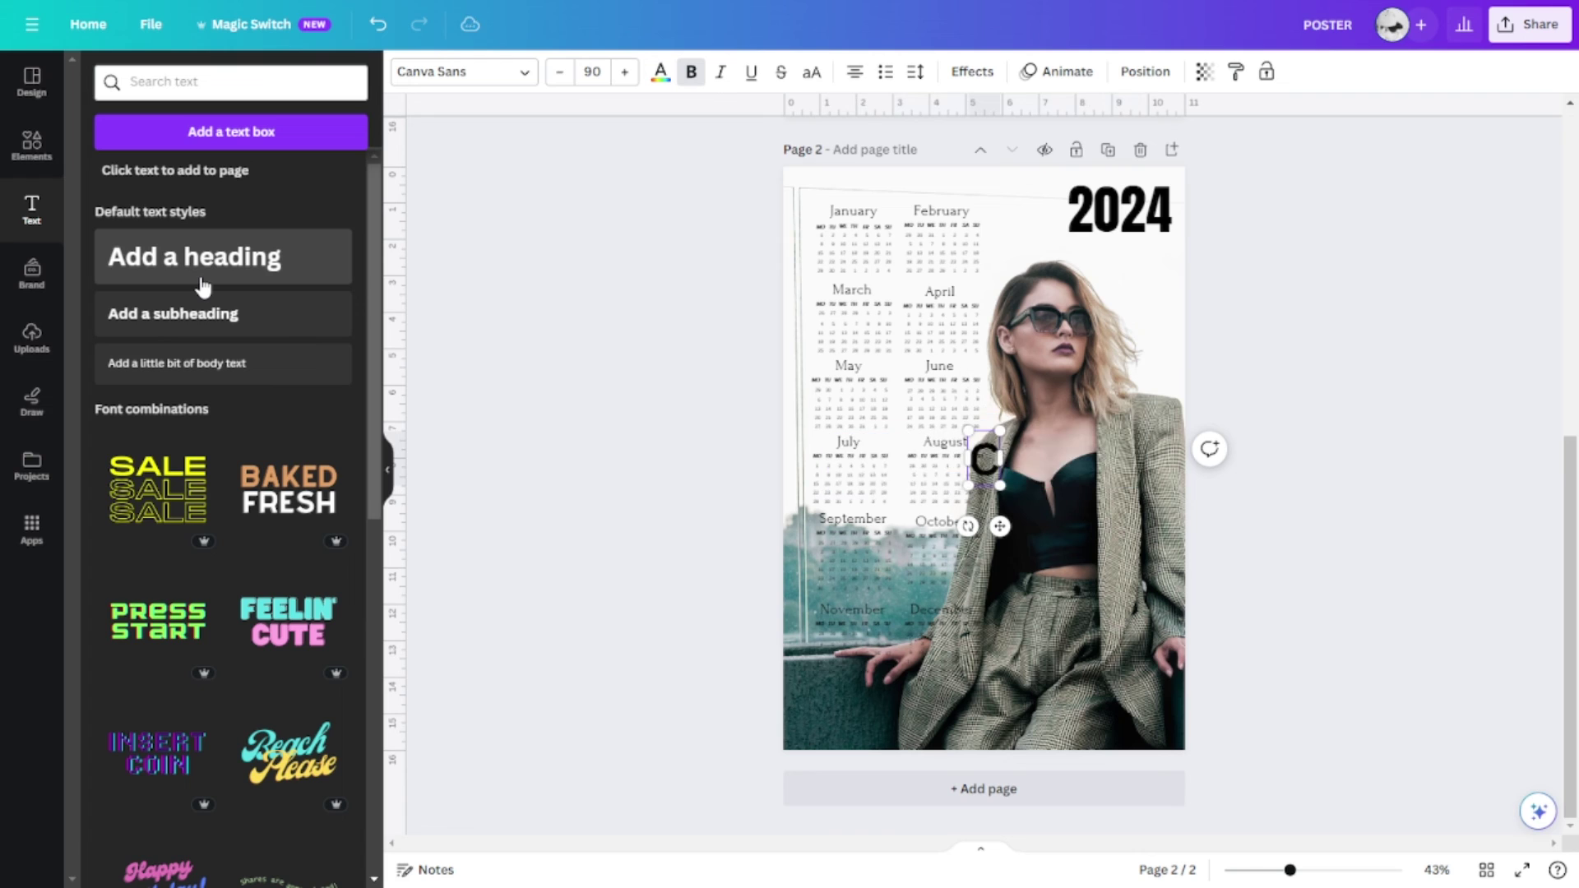
pyautogui.write('ALEND')
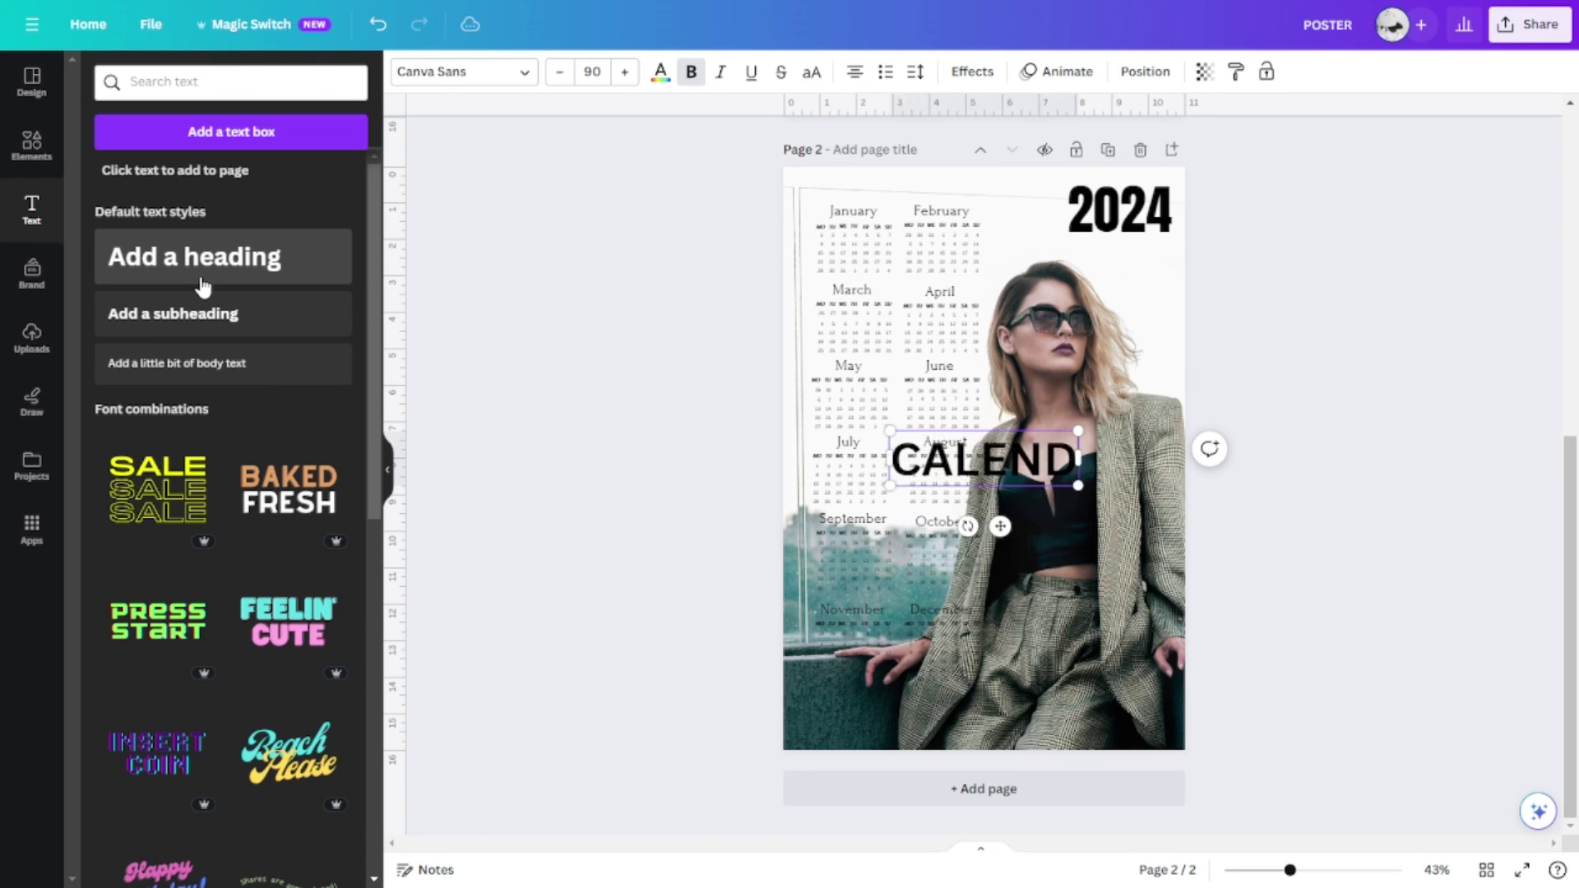
pyautogui.write('AR GIRL')
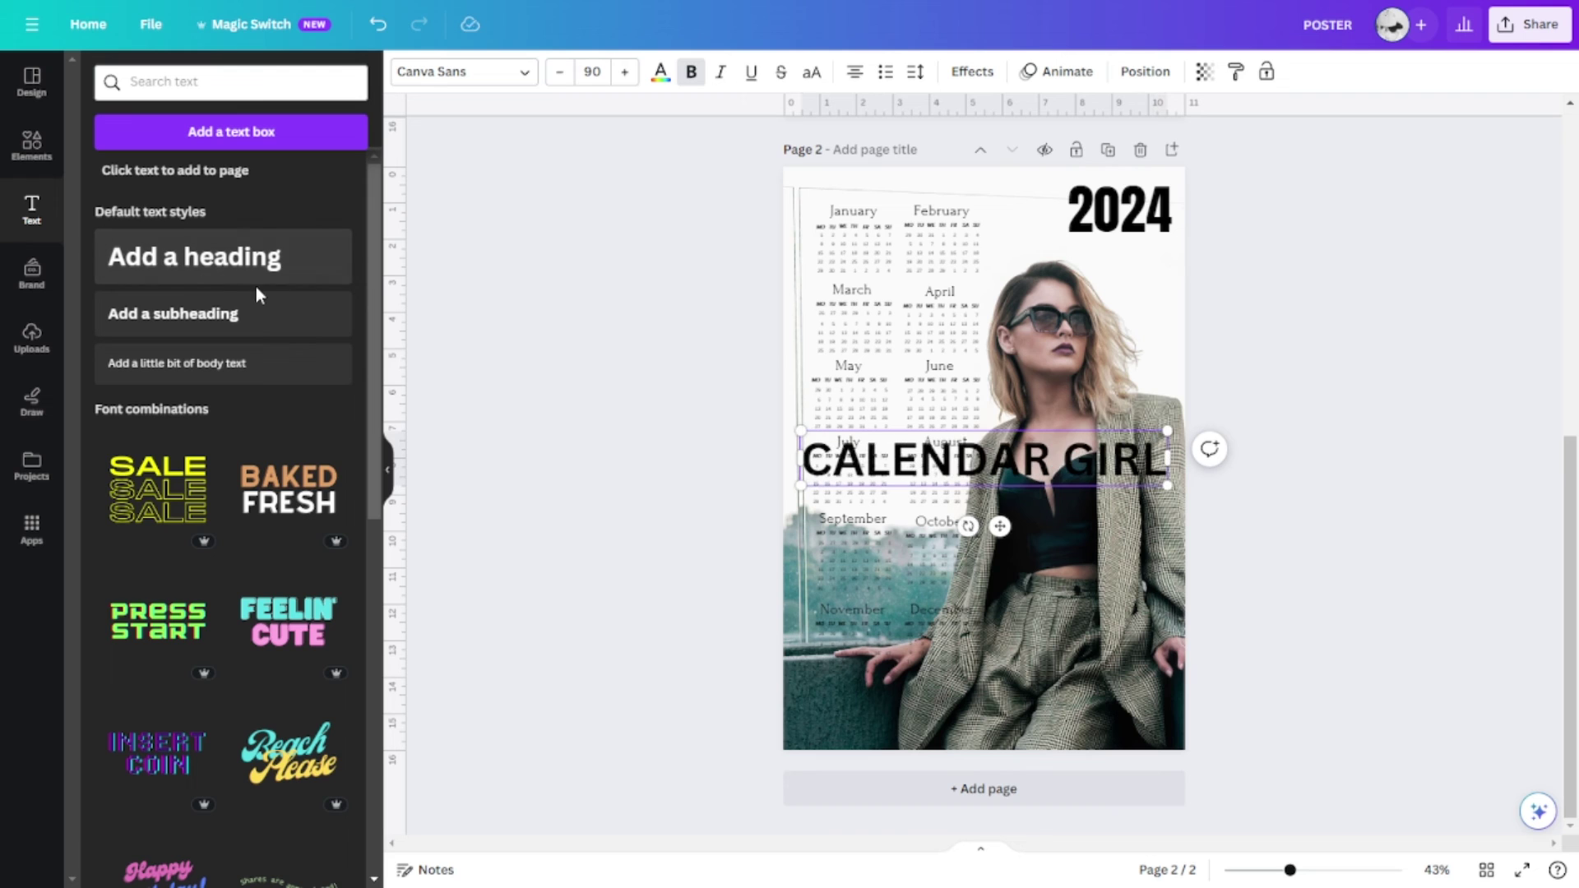
# Step: Set the "CALENDAR GIRL" heading in Anton and place it in the page's lower-right corner
pyautogui.click(424, 73)
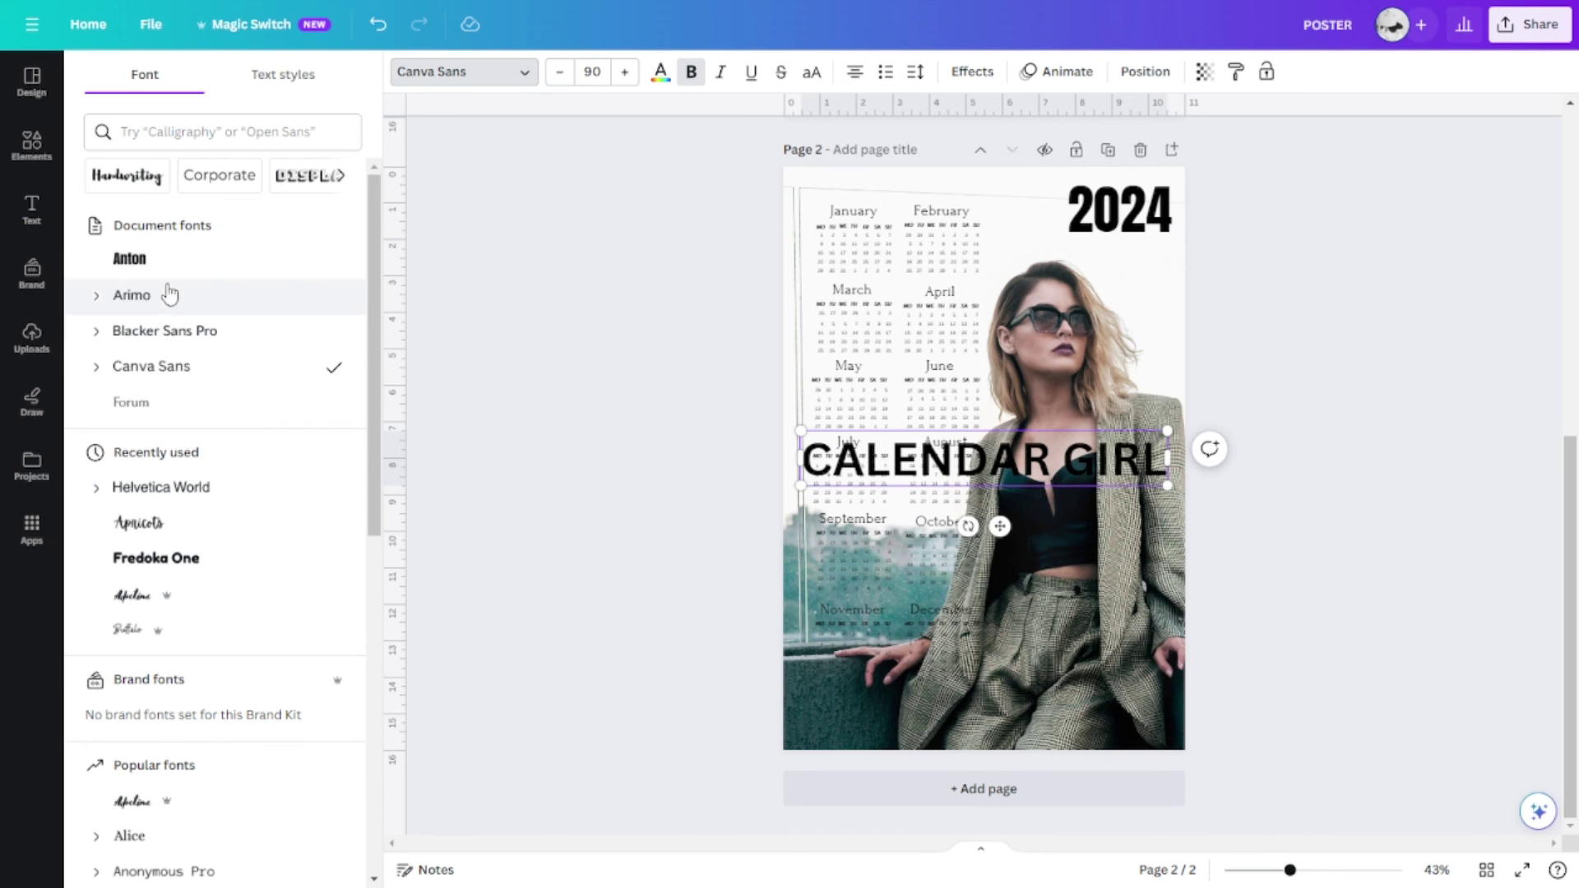
pyautogui.click(156, 262)
pyautogui.moveTo(999, 526); pyautogui.dragTo(1064, 775)
# Step: Apply the Outline text effect to the "CALENDAR GIRL" heading with a white outline colour
pyautogui.click(972, 76)
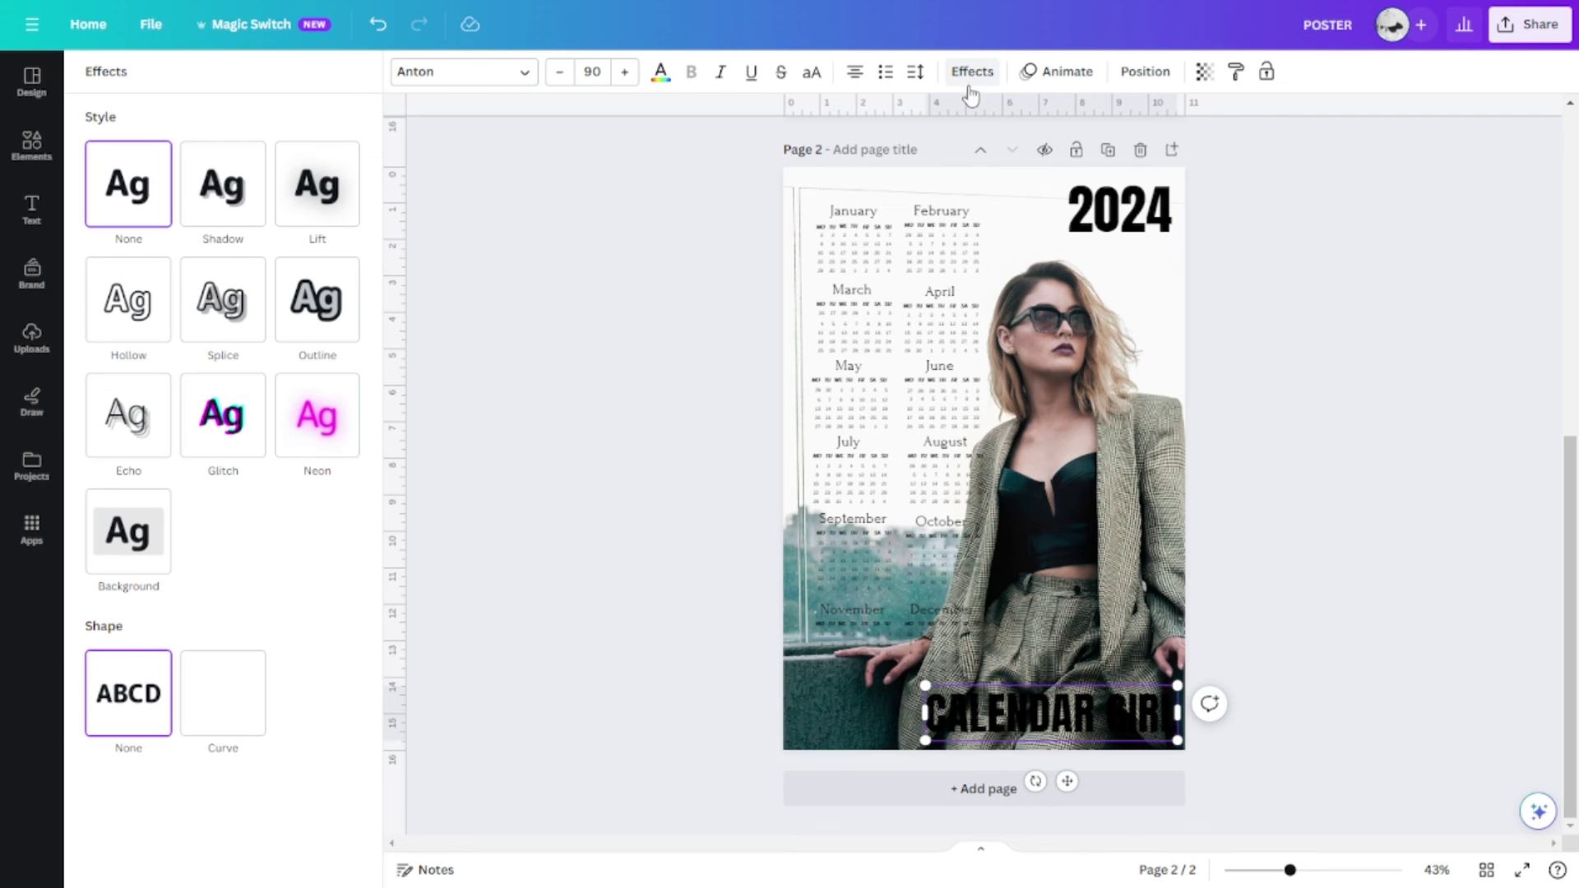
pyautogui.click(331, 321)
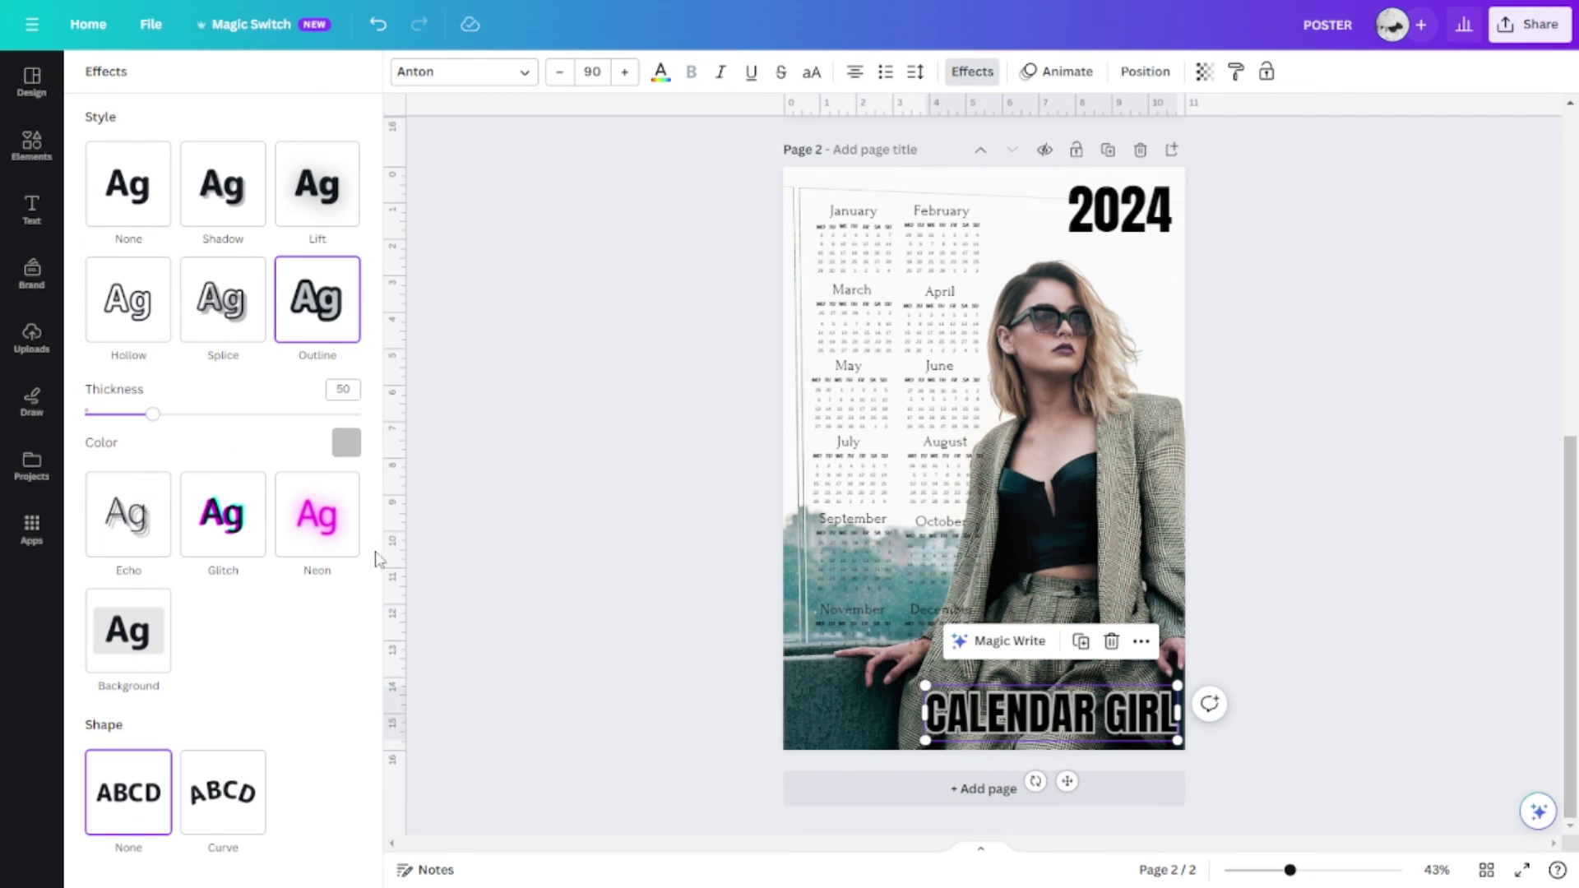
pyautogui.click(346, 442)
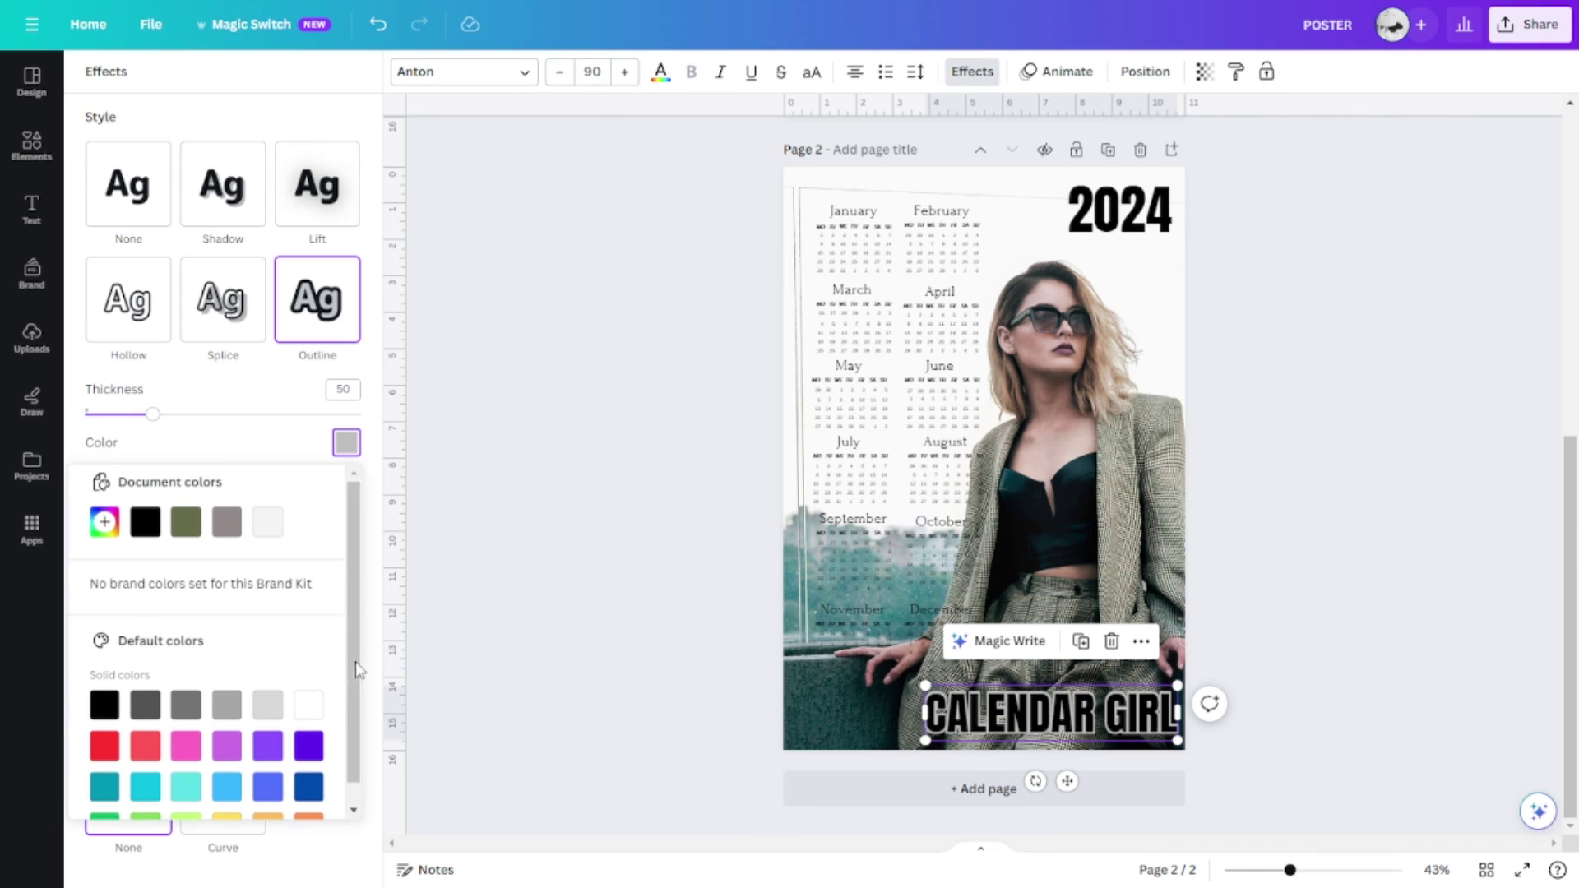
pyautogui.click(307, 707)
pyautogui.click(1262, 571)
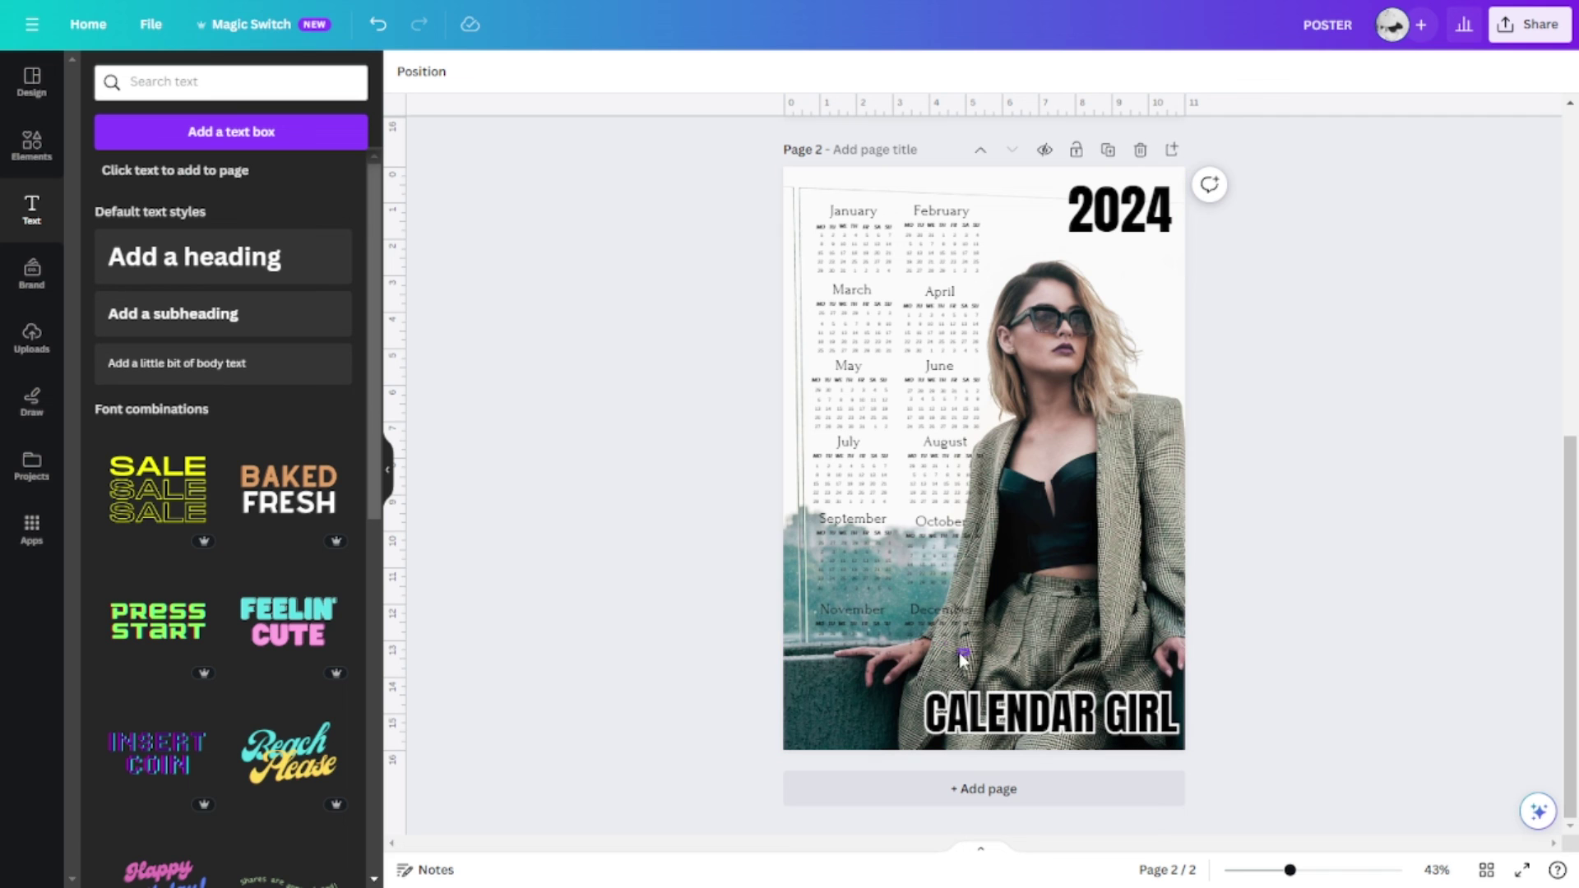
# Step: Set the background photo's transparency to 53 and check how the month grids read over it
pyautogui.click(1332, 870)
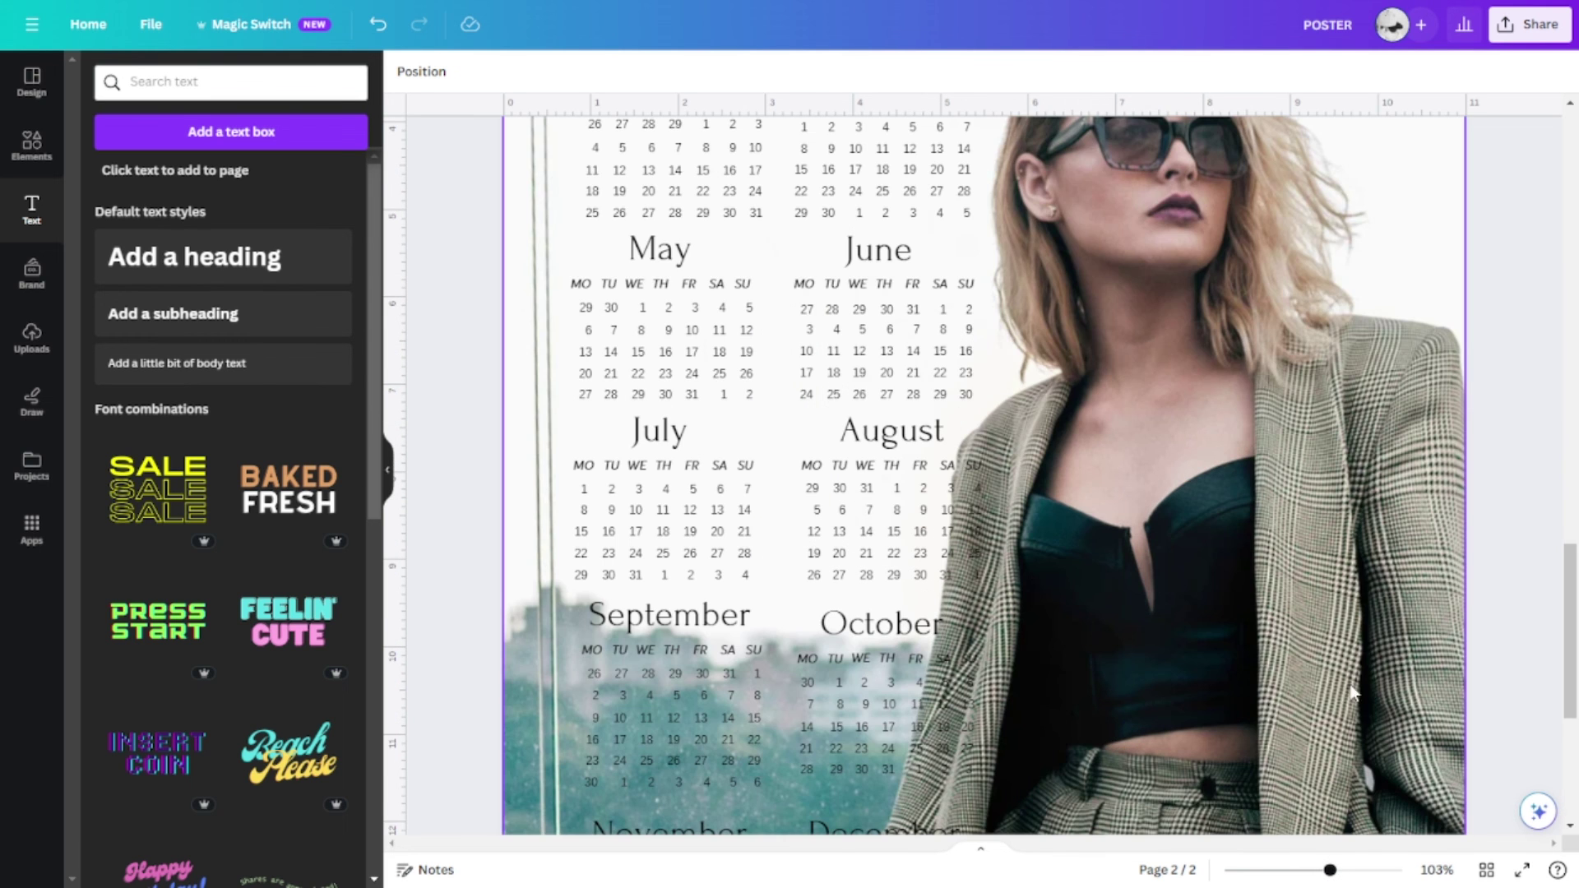
pyautogui.scroll(-5, 875, 518)
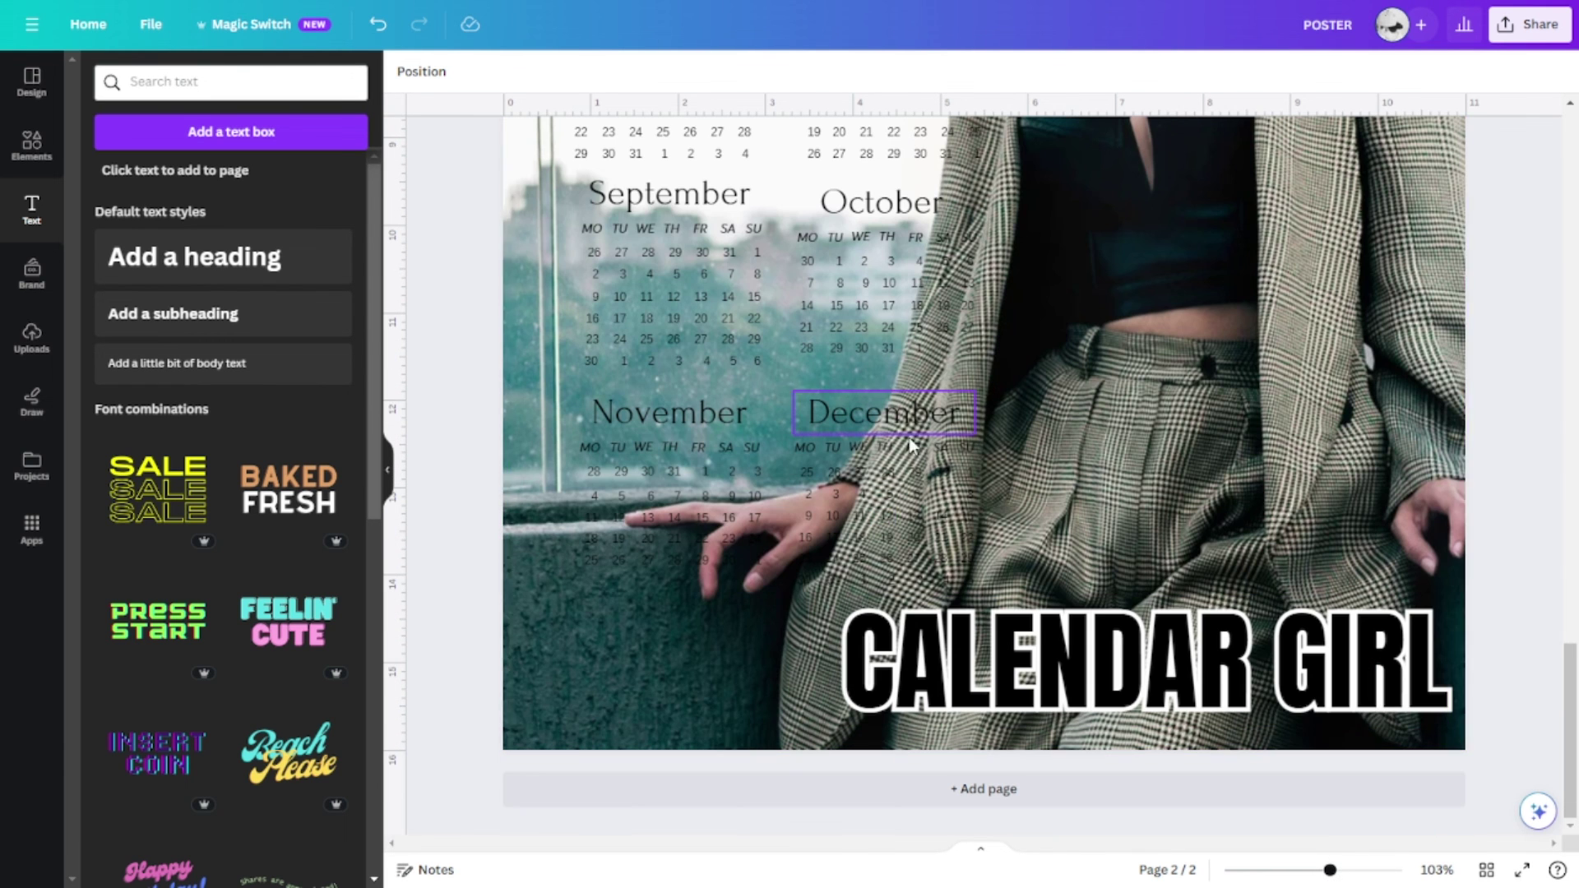
pyautogui.click(1299, 344)
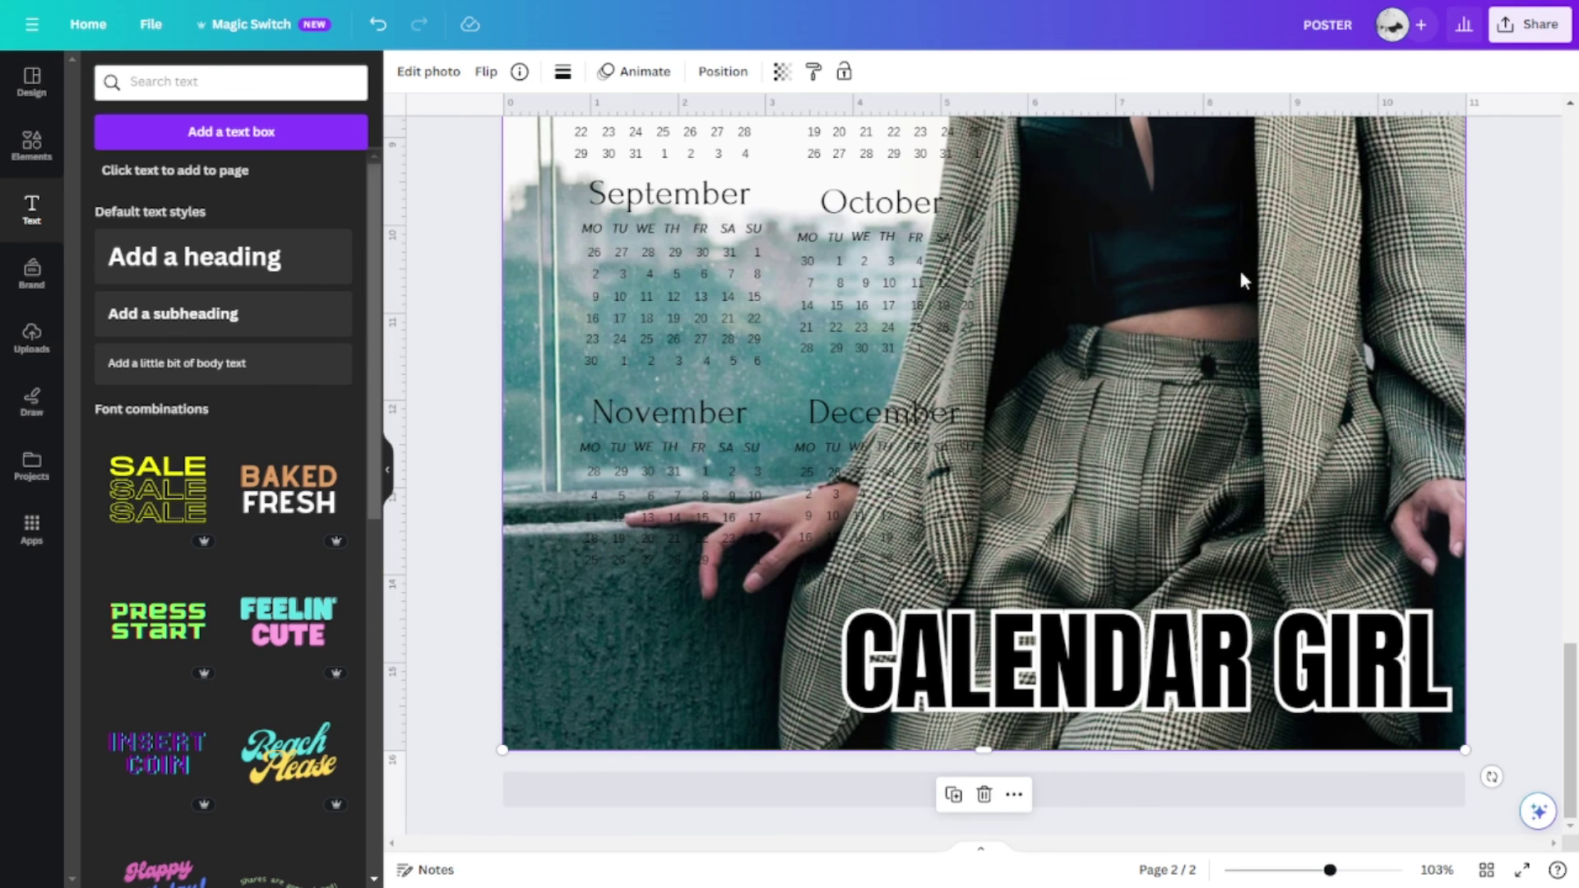
pyautogui.click(782, 72)
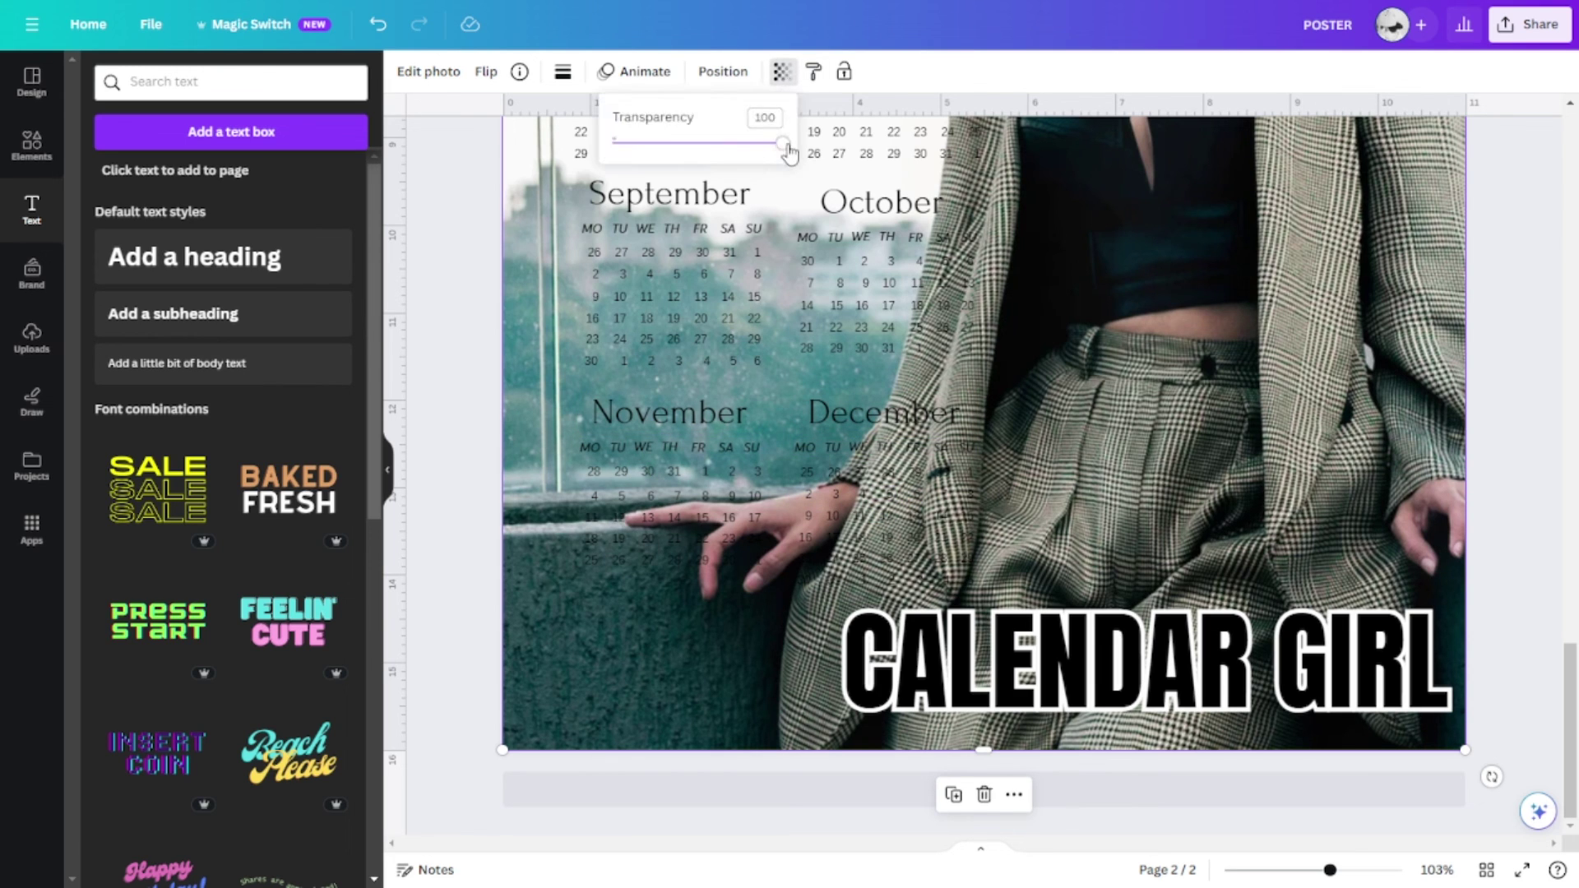
pyautogui.moveTo(785, 144); pyautogui.dragTo(702, 147)
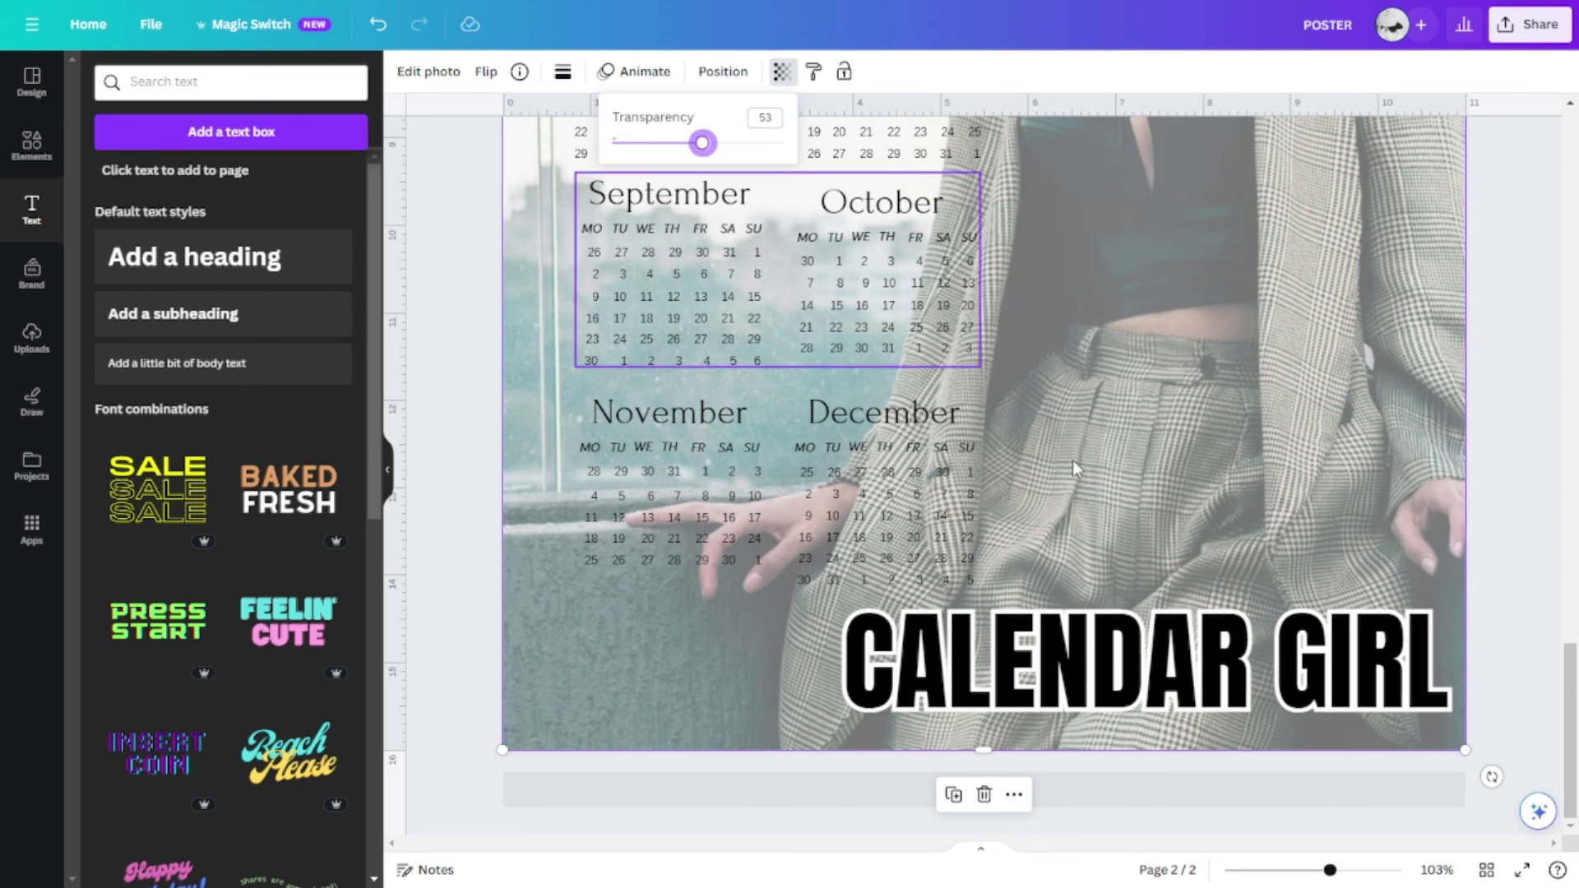
pyautogui.click(1298, 871)
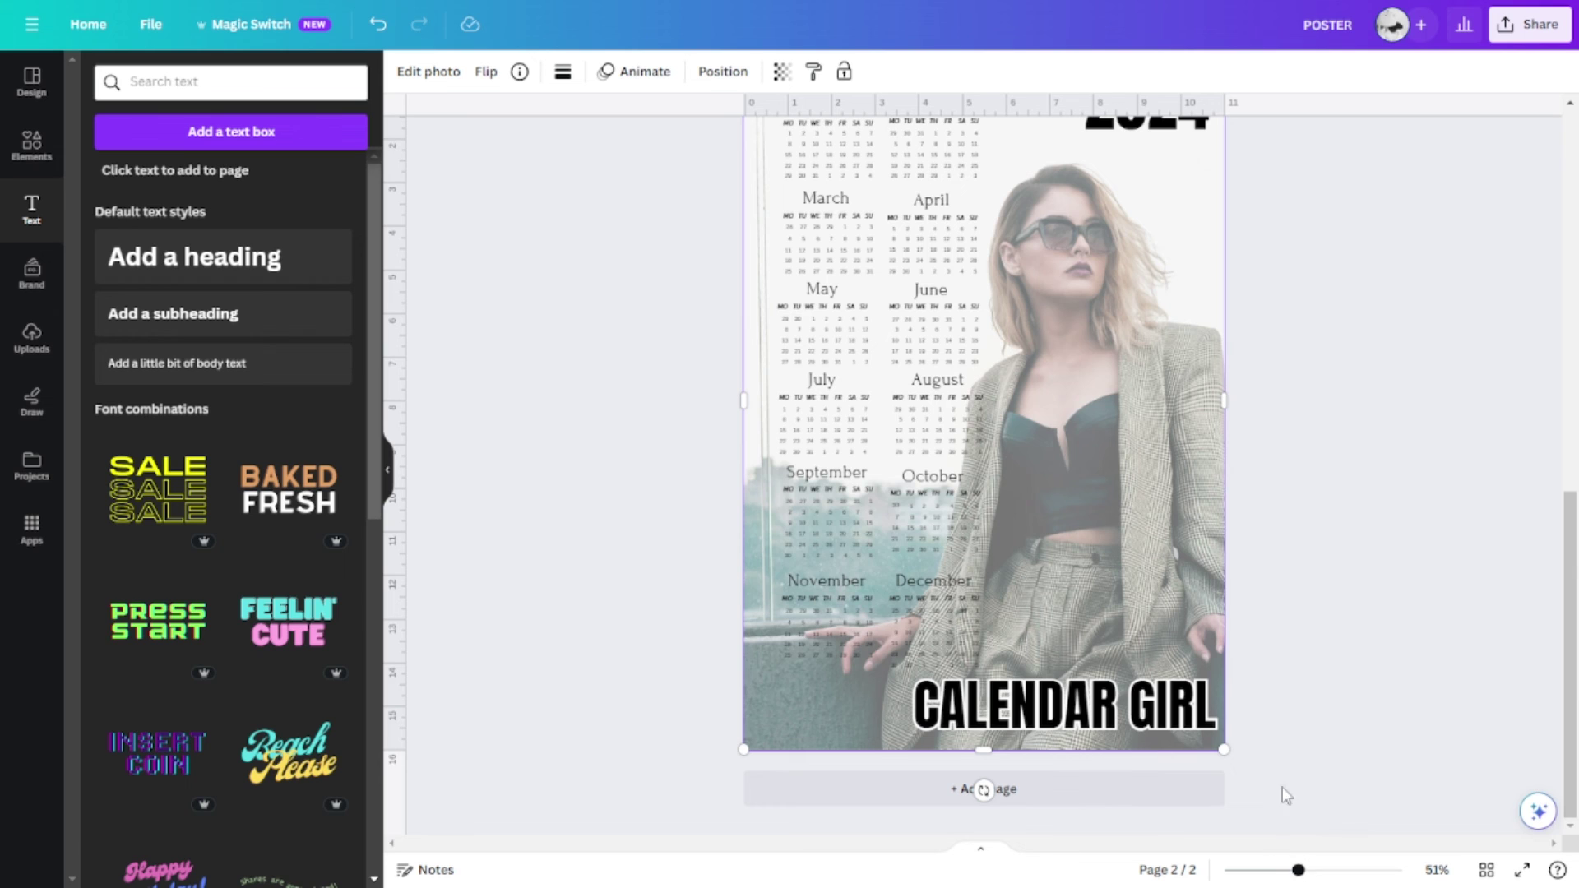
pyautogui.scroll(3, 1357, 500)
pyautogui.scroll(-1, 1357, 500)
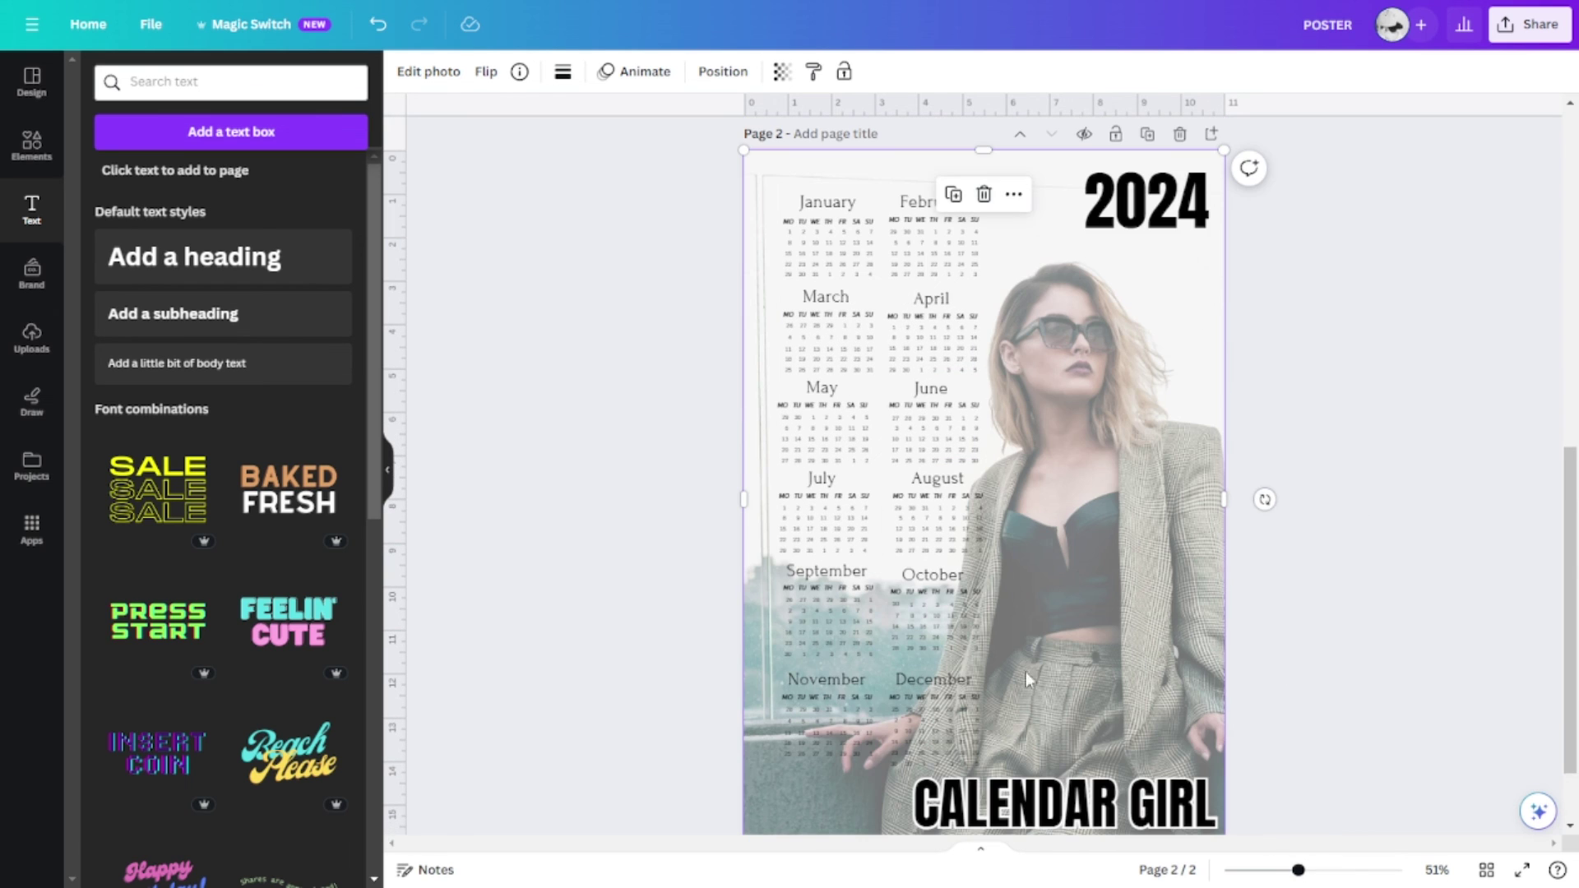
# Step: Restore the background photo's transparency to 100
pyautogui.click(782, 72)
pyautogui.moveTo(701, 145); pyautogui.dragTo(787, 165)
pyautogui.click(1437, 378)
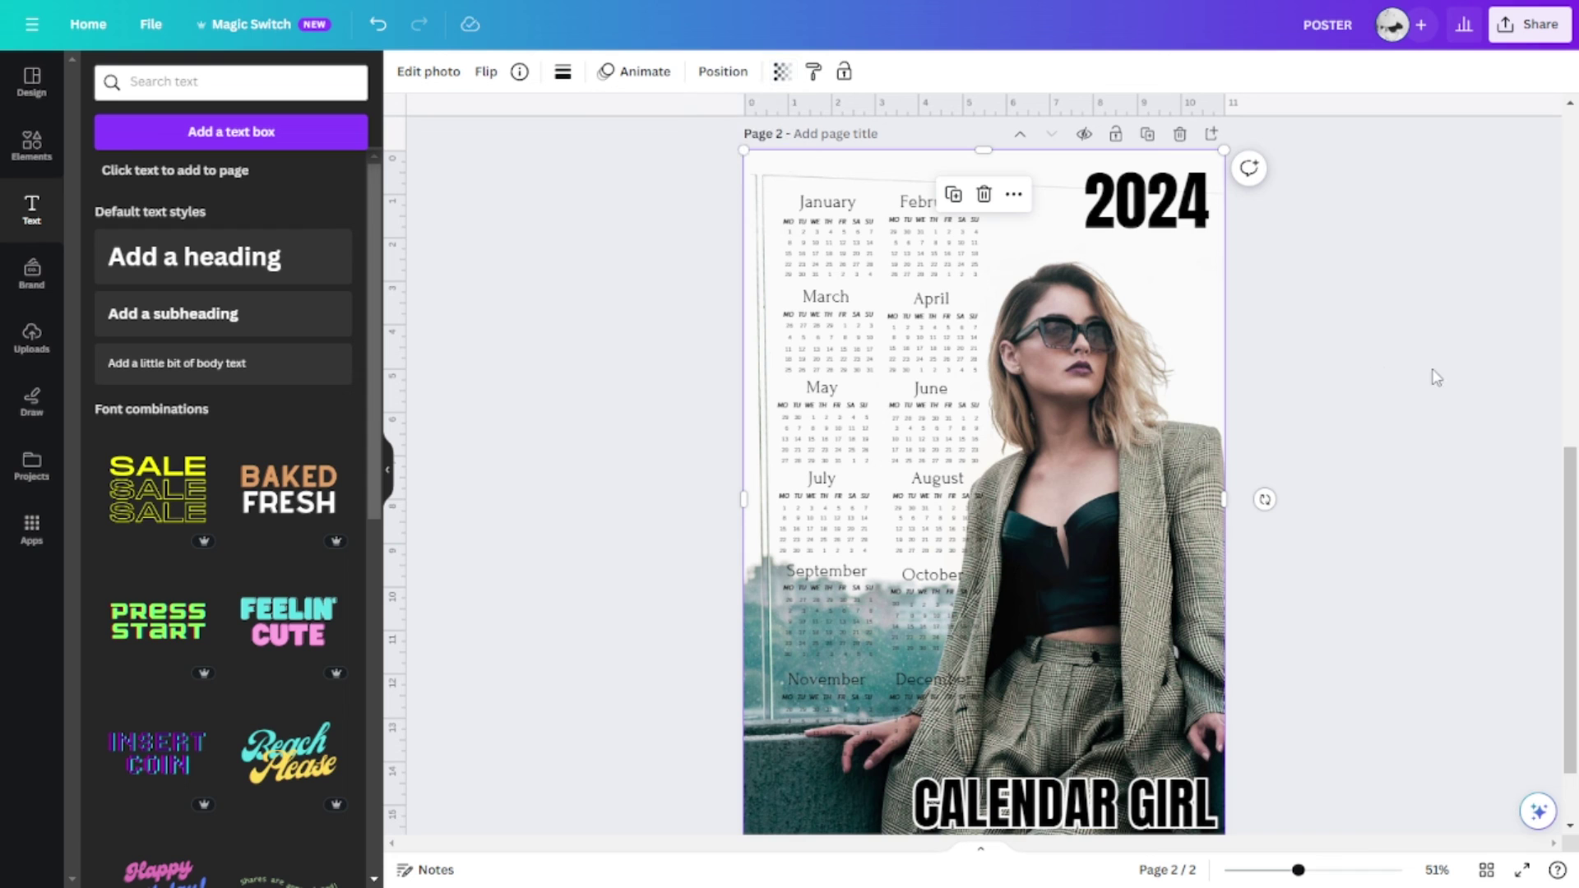
pyautogui.click(1337, 491)
# Step: Remove the leftover November and December grids from page 1 and delete that page
pyautogui.scroll(-2, 1338, 492)
pyautogui.scroll(10, 1340, 509)
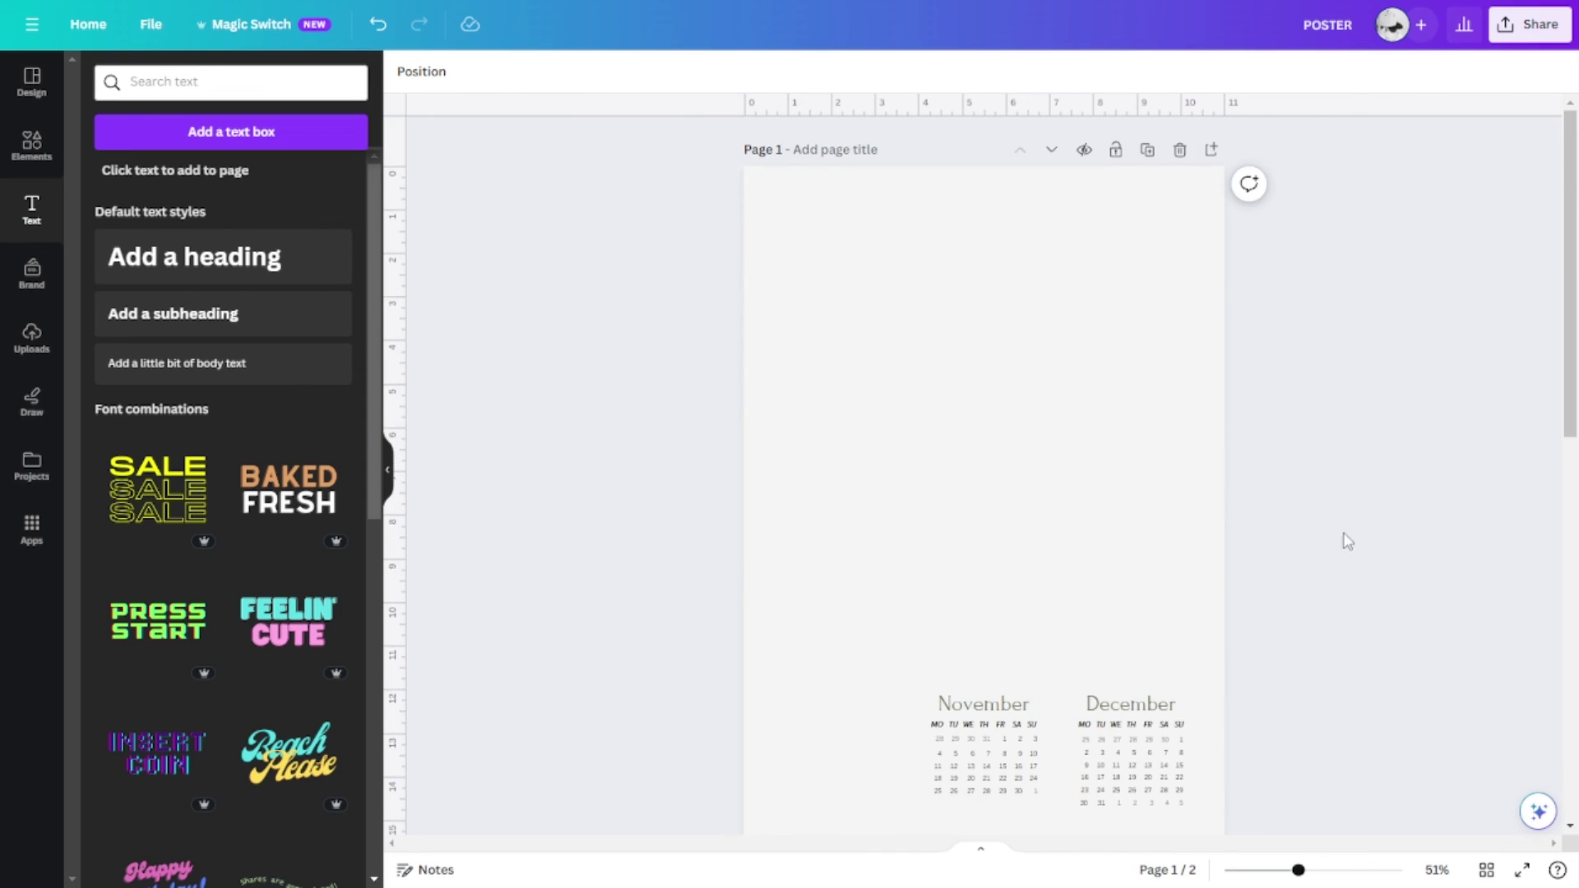
pyautogui.scroll(-3, 1343, 532)
pyautogui.moveTo(926, 393); pyautogui.dragTo(1020, 399)
pyautogui.press('Delete')
pyautogui.press('Delete')
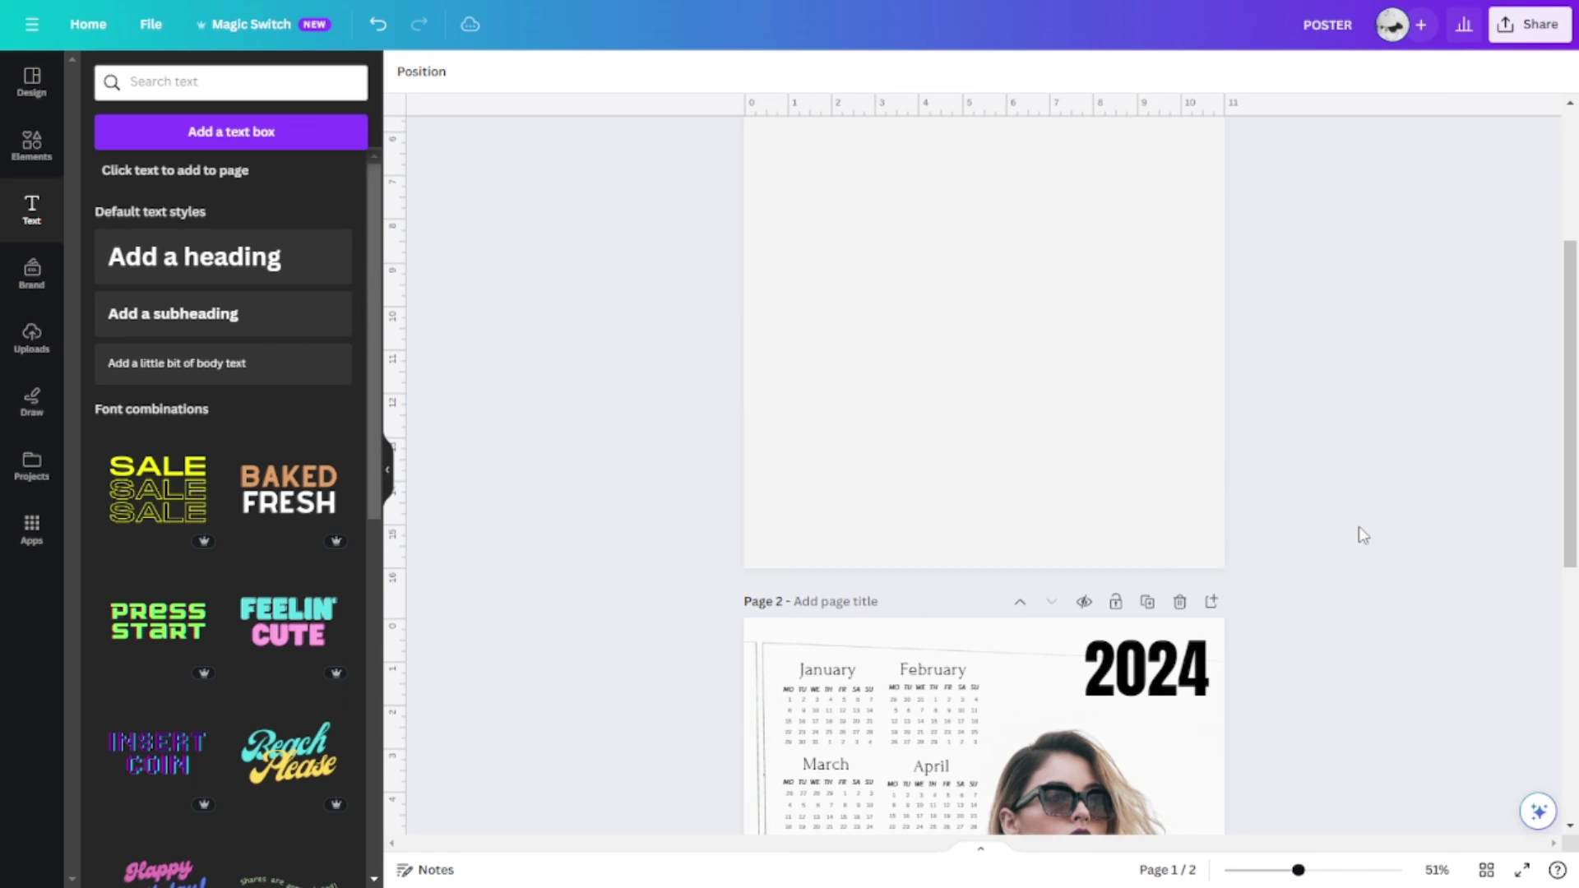
pyautogui.scroll(4, 1348, 526)
pyautogui.click(1180, 153)
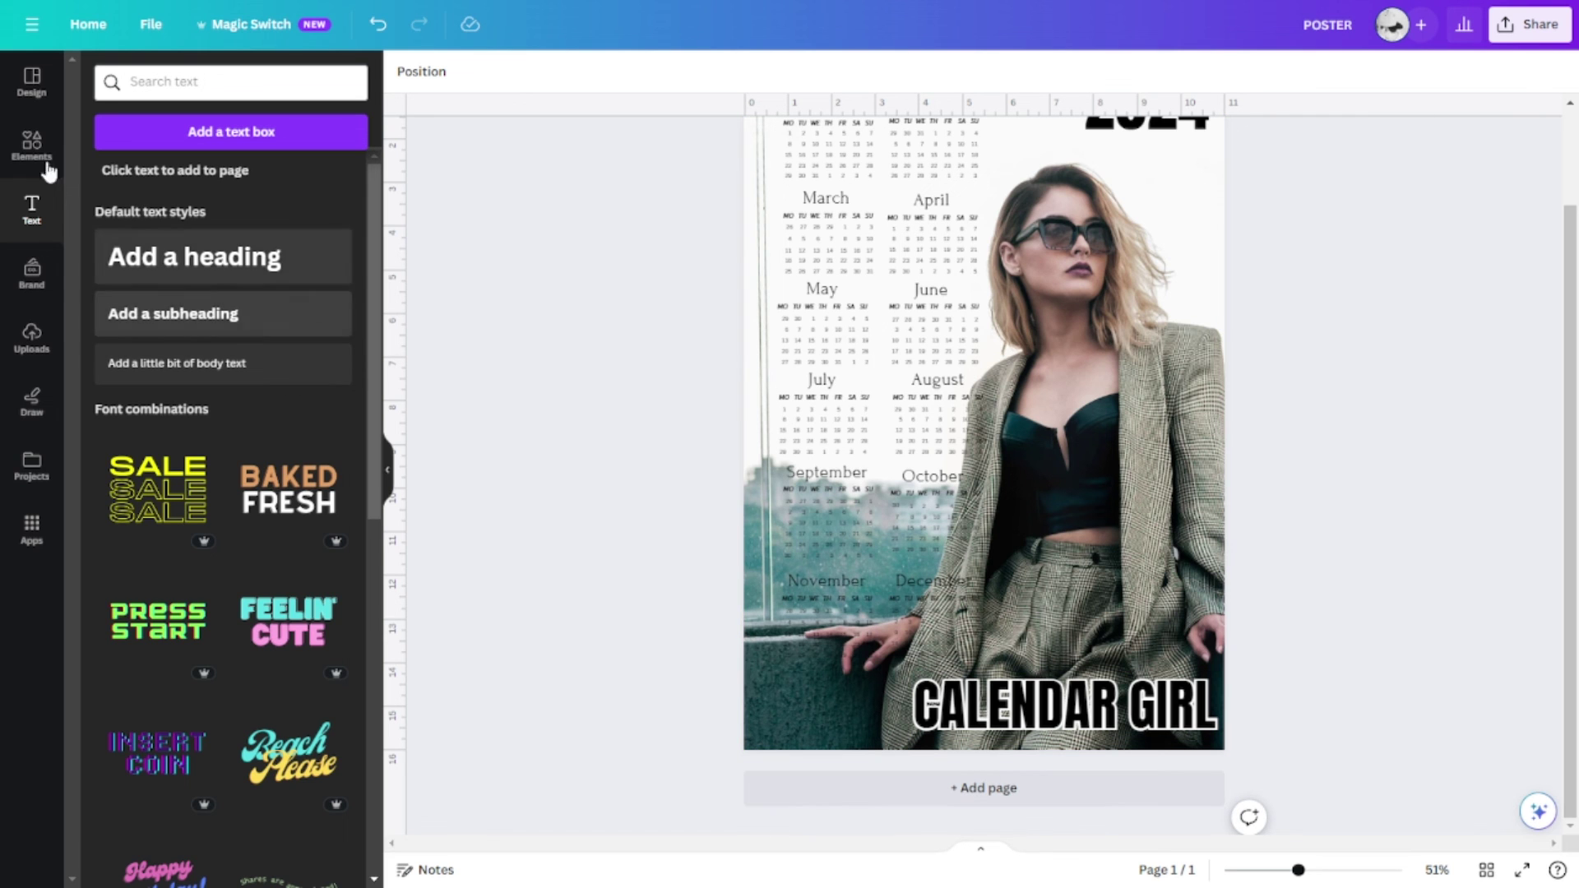
# Step: Add a blank page after the calendar page and show all element types for the existing "SEXY PHOTO" search
pyautogui.click(30, 337)
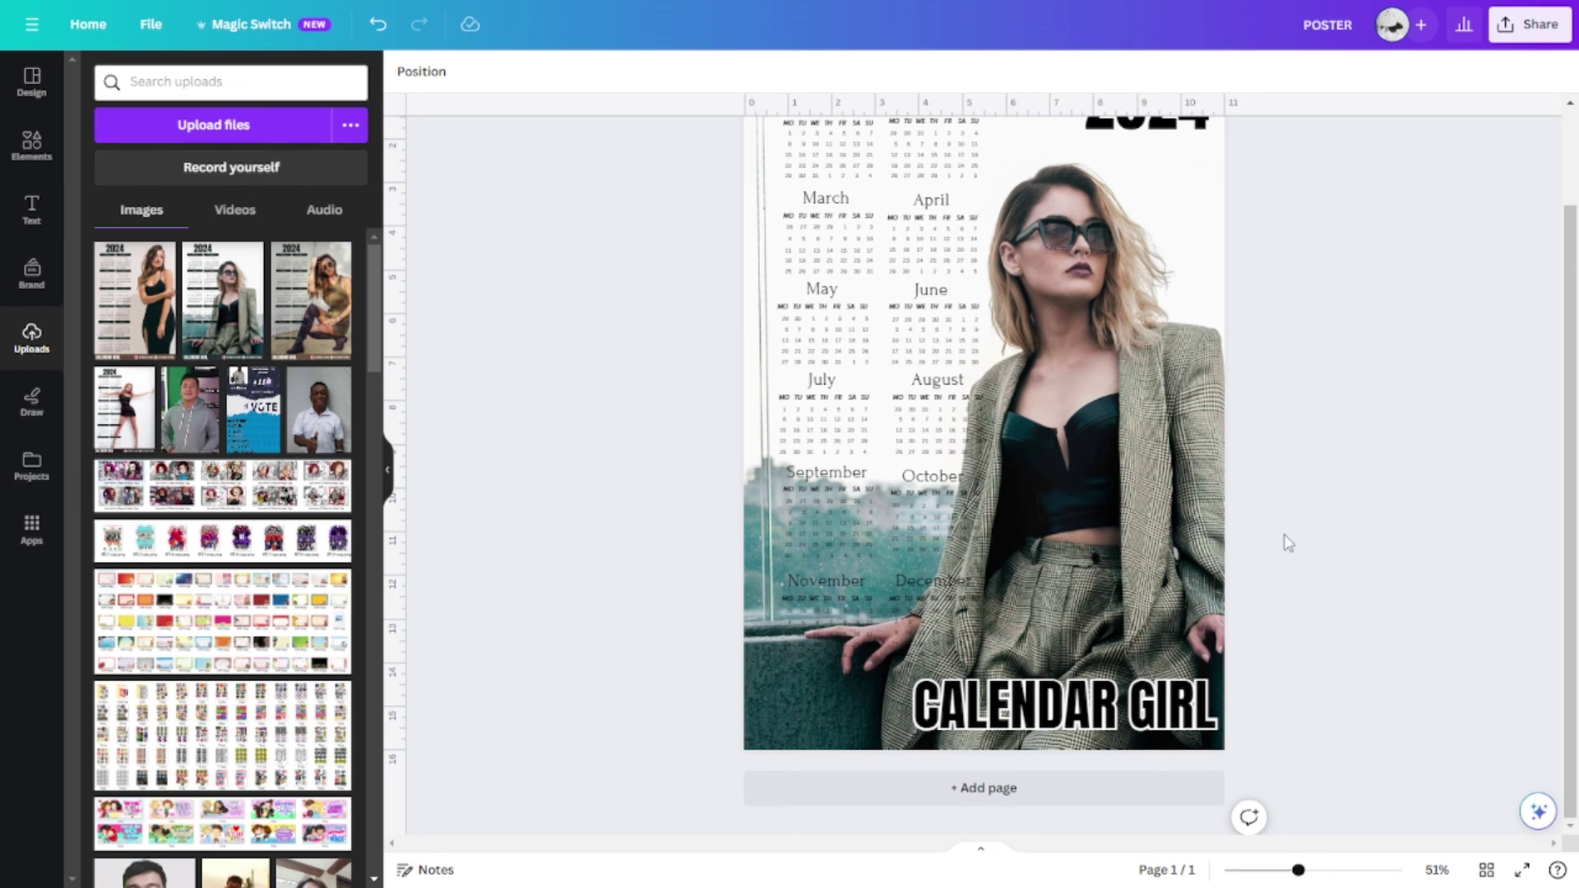
pyautogui.click(986, 789)
pyautogui.click(32, 150)
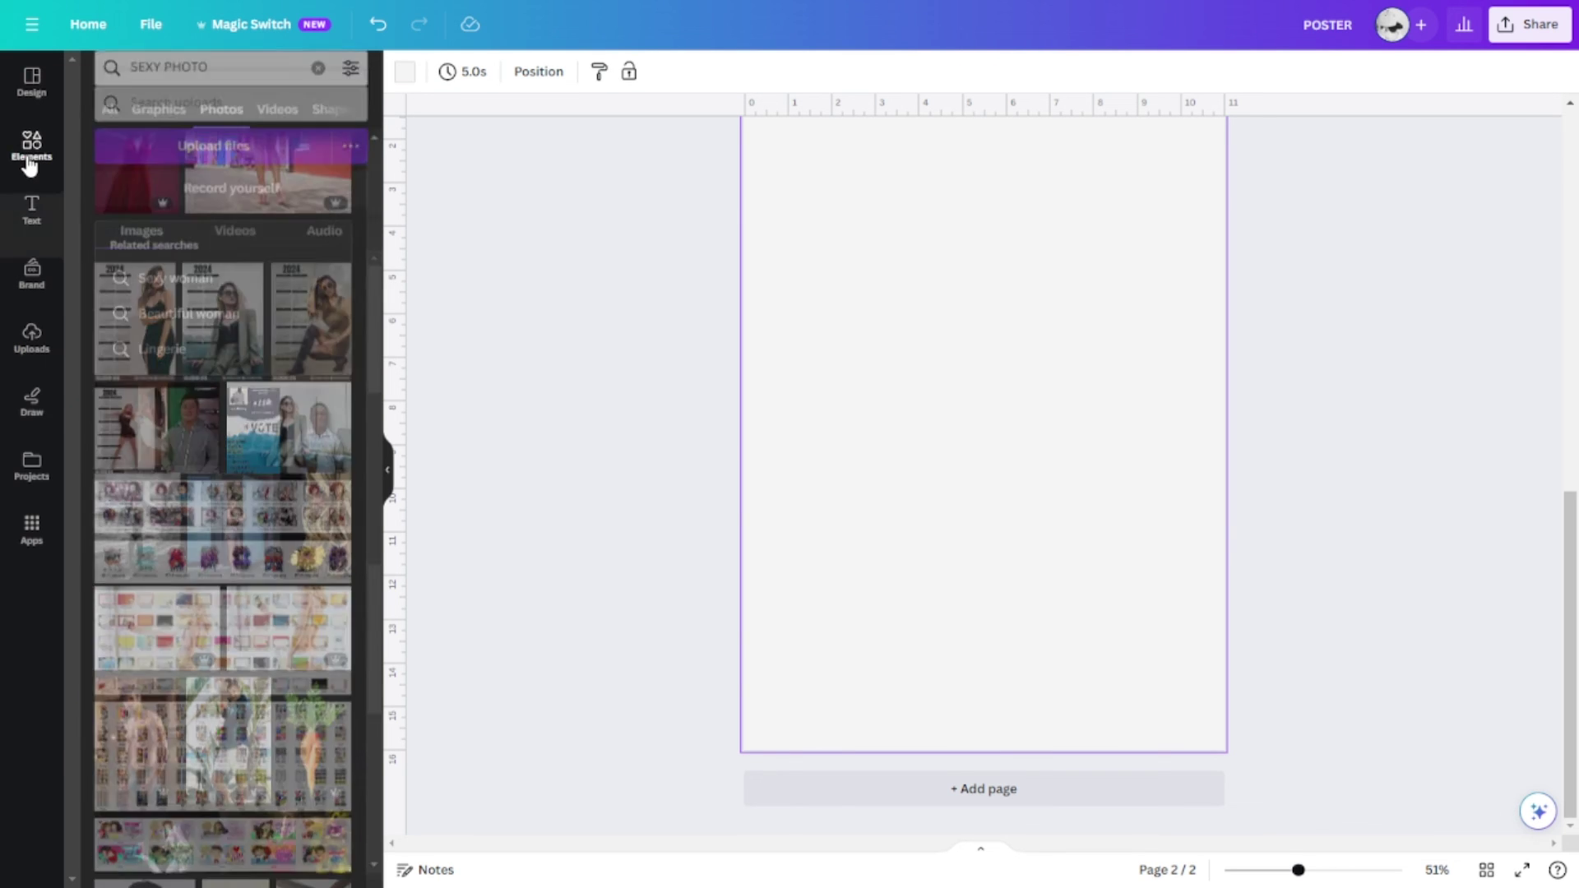
pyautogui.scroll(10, 268, 372)
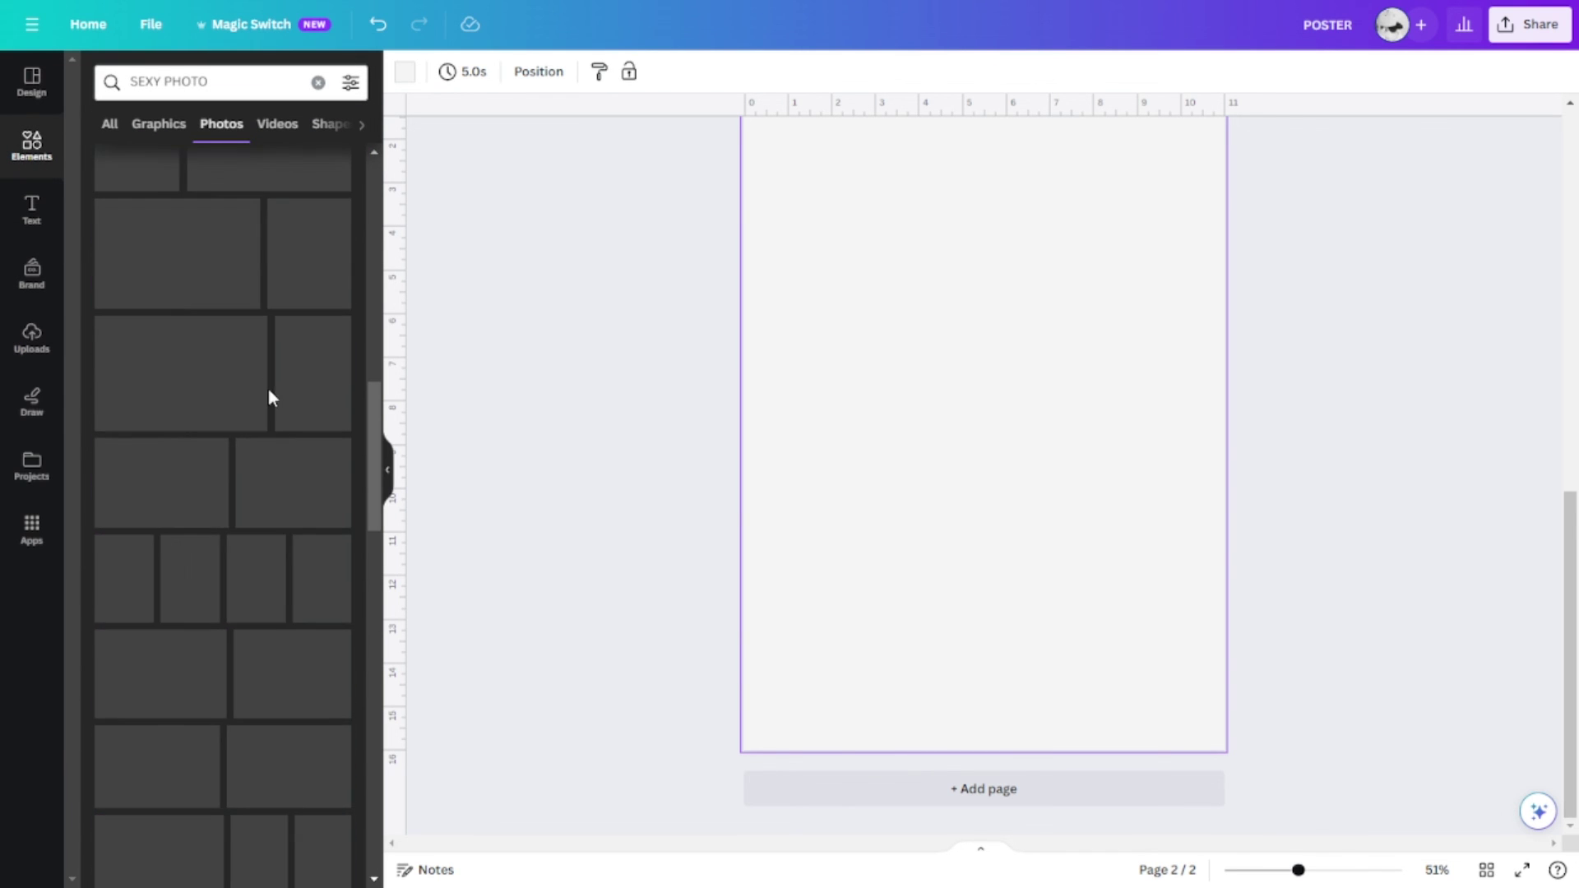
pyautogui.click(111, 125)
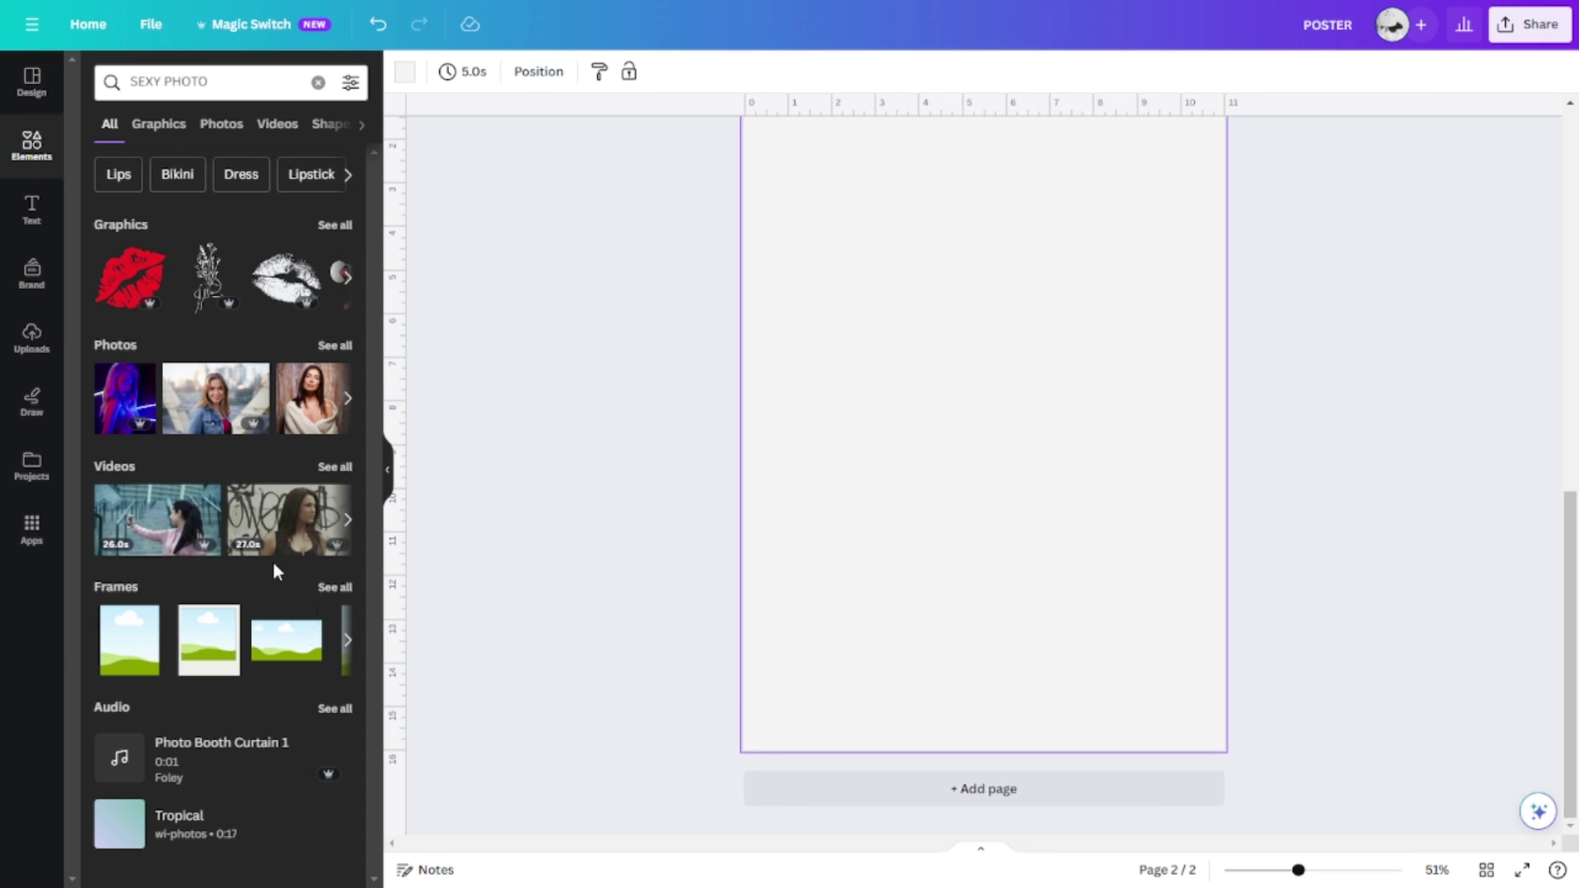
pyautogui.hotkey('ctrl', 'v')
pyautogui.scroll(2, 1348, 513)
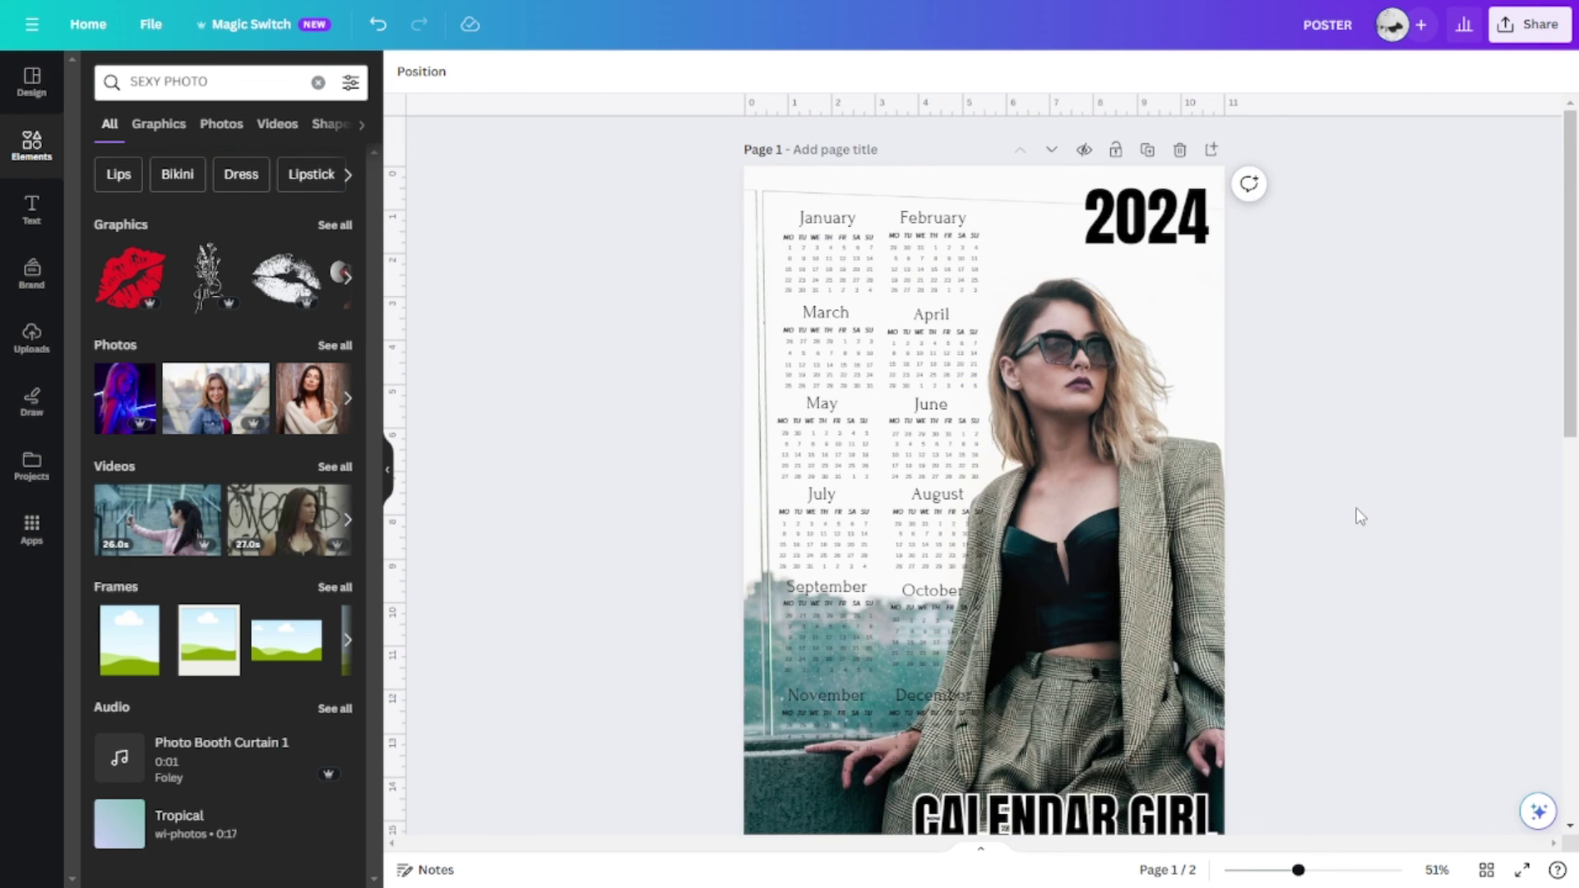
pyautogui.scroll(-2, 1361, 518)
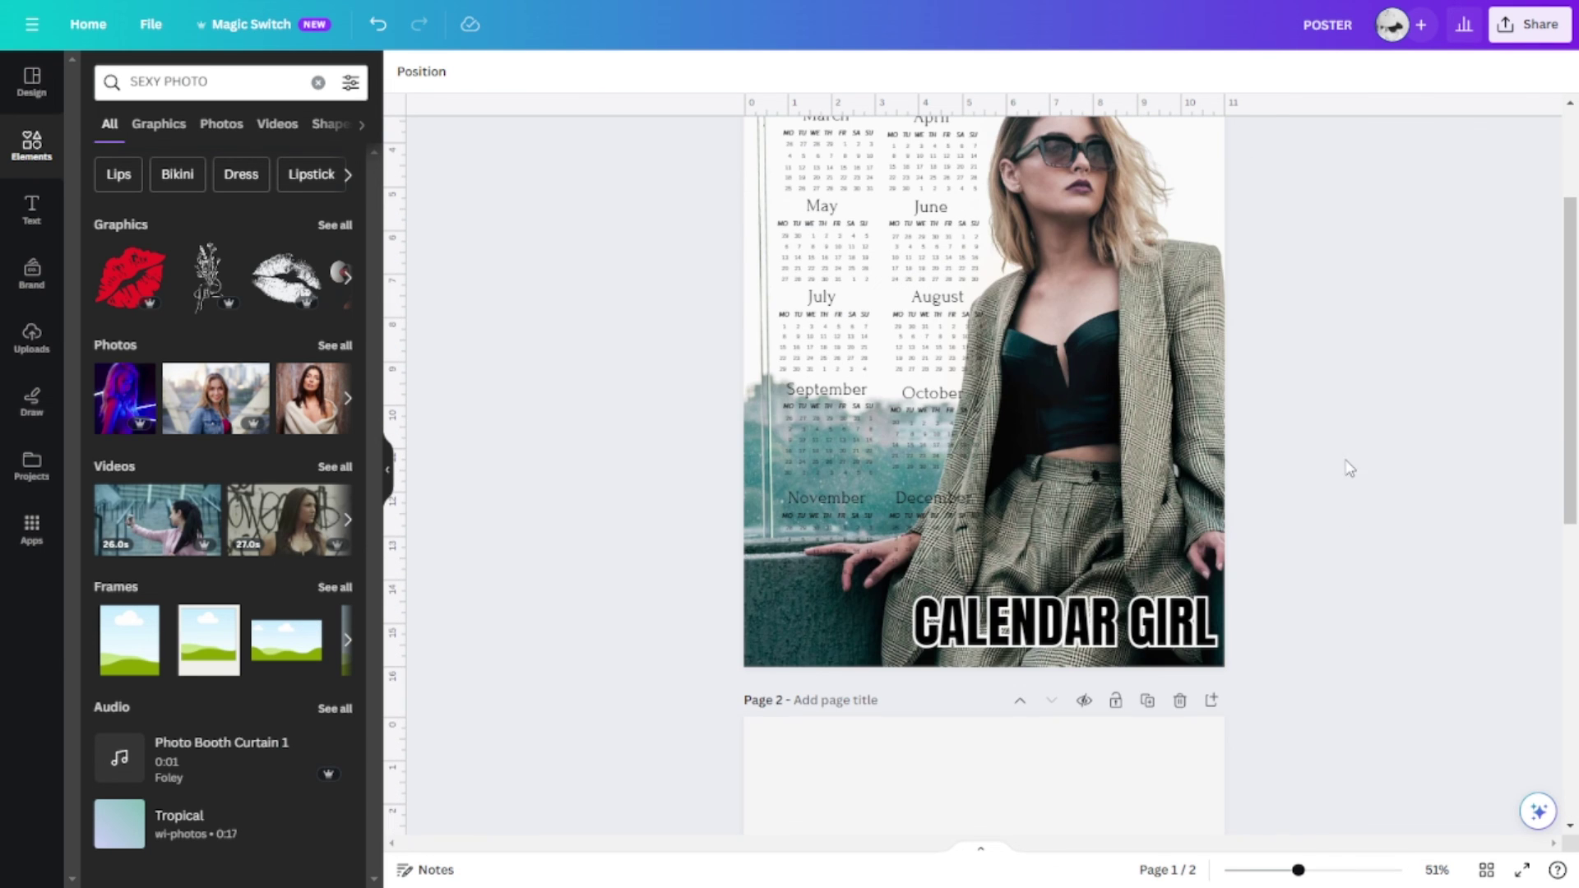